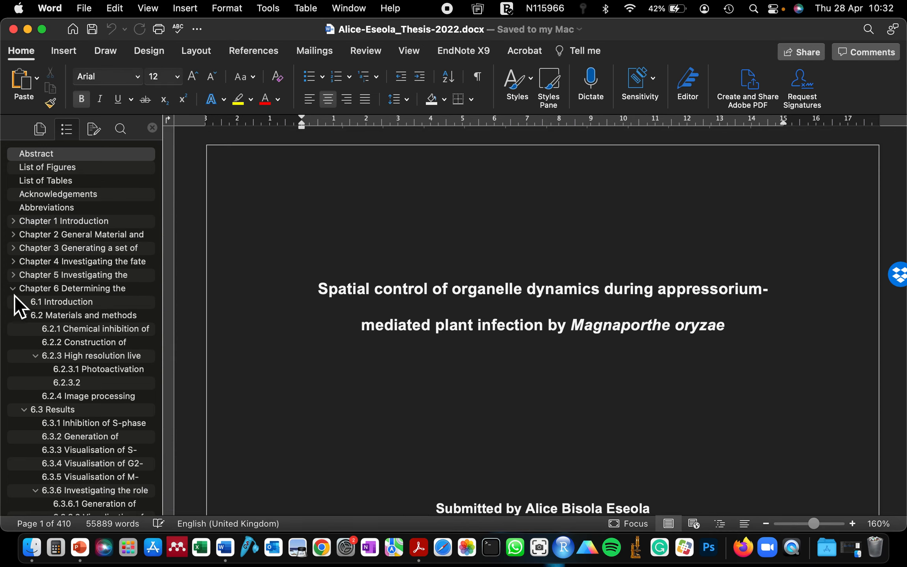
# - Collapse the Chapter 6 subheadings in the thesis outline and check the page headers at the start of Chapters 2 and 4
pyautogui.click(14, 293)
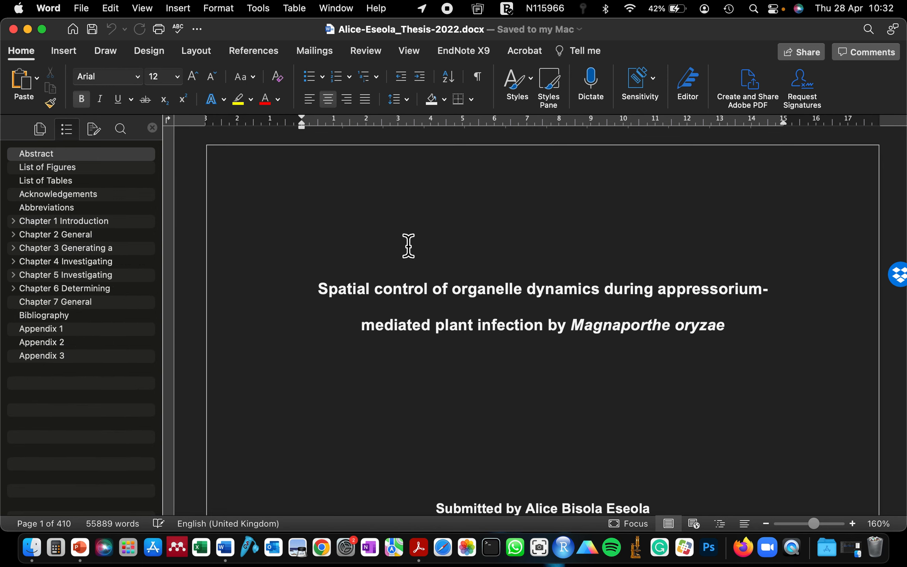
pyautogui.click(84, 233)
pyautogui.scroll(5, 645, 247)
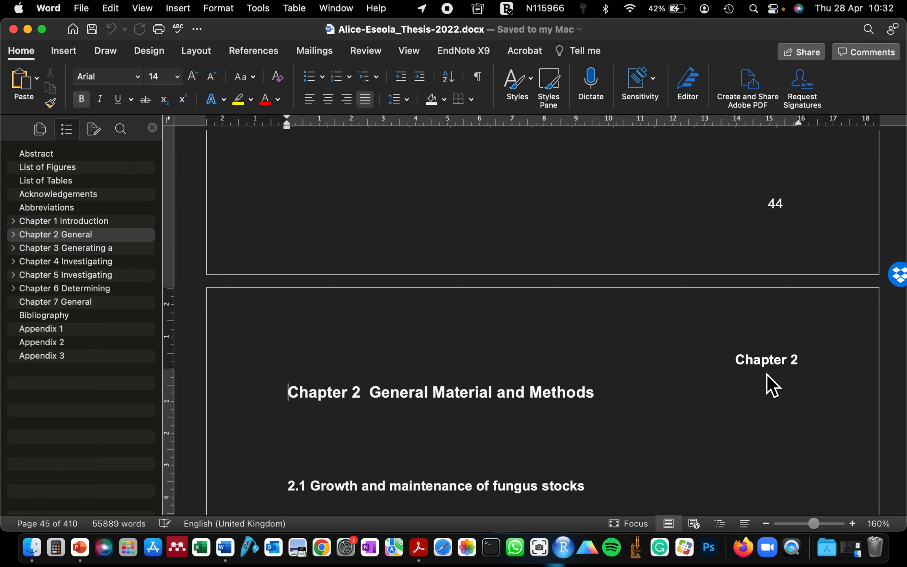
pyautogui.click(48, 261)
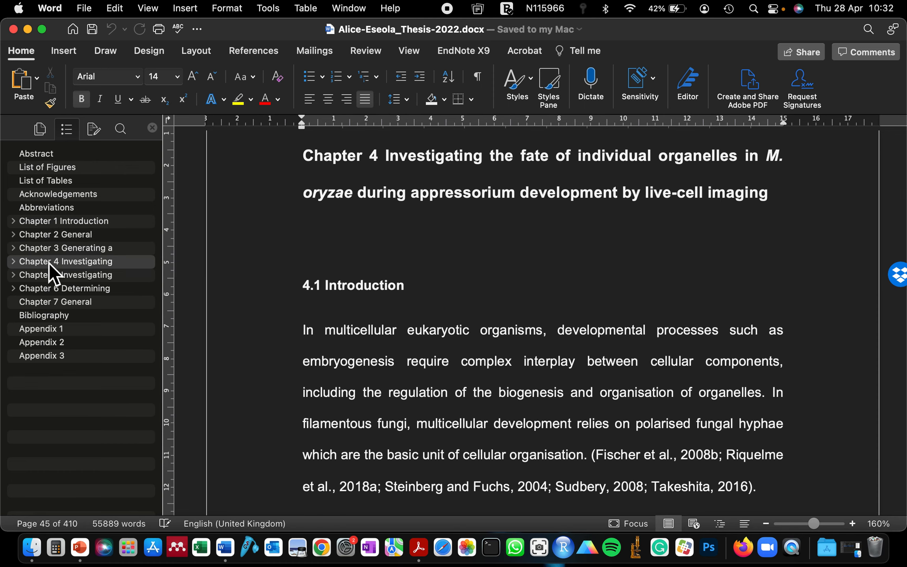
pyautogui.scroll(3, 669, 331)
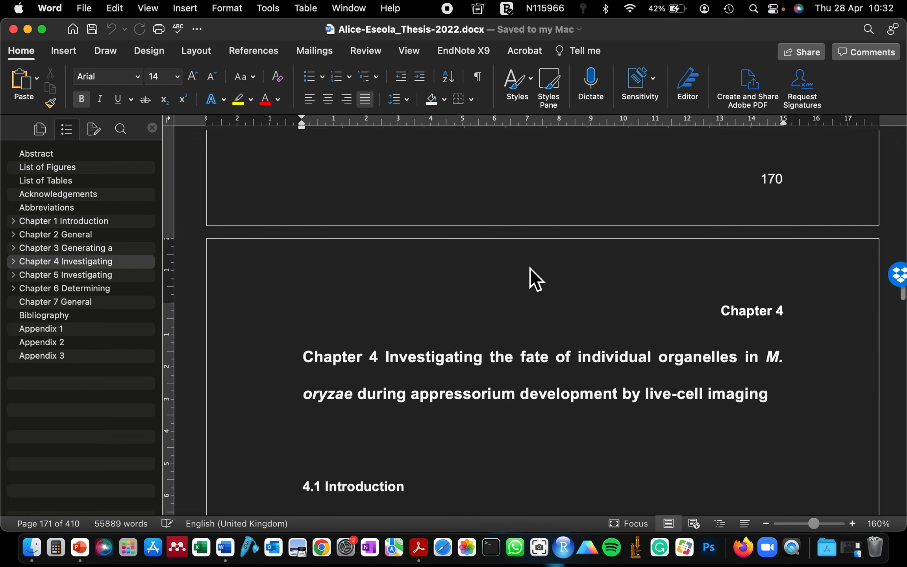
# - Check the page headers at the start of Chapters 6 and 7, and return to the thesis title page
pyautogui.click(39, 290)
pyautogui.scroll(3, 346, 337)
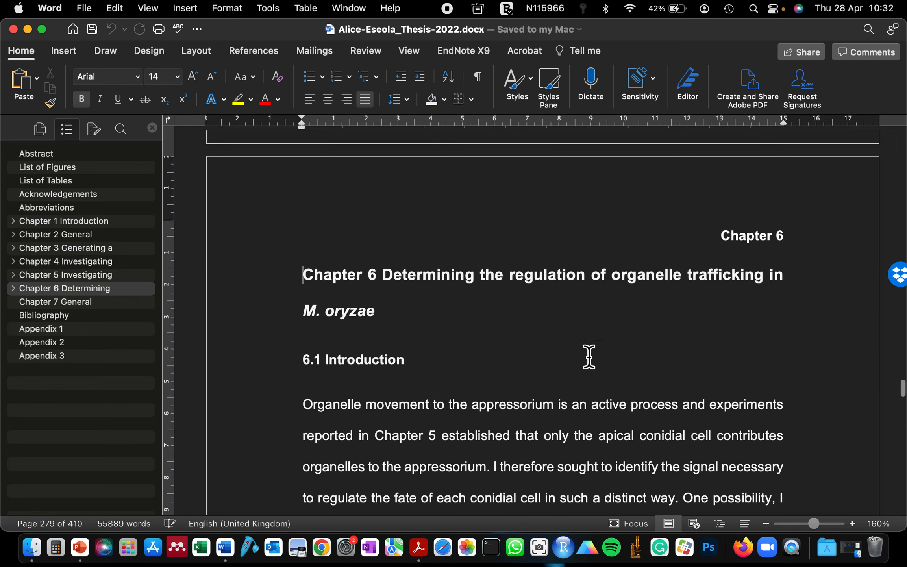
pyautogui.click(33, 306)
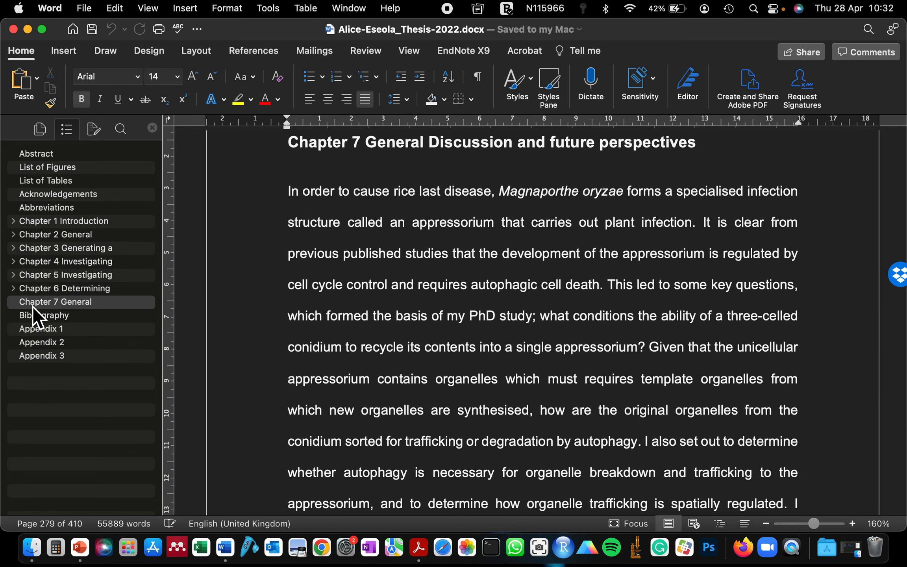
pyautogui.scroll(3, 756, 283)
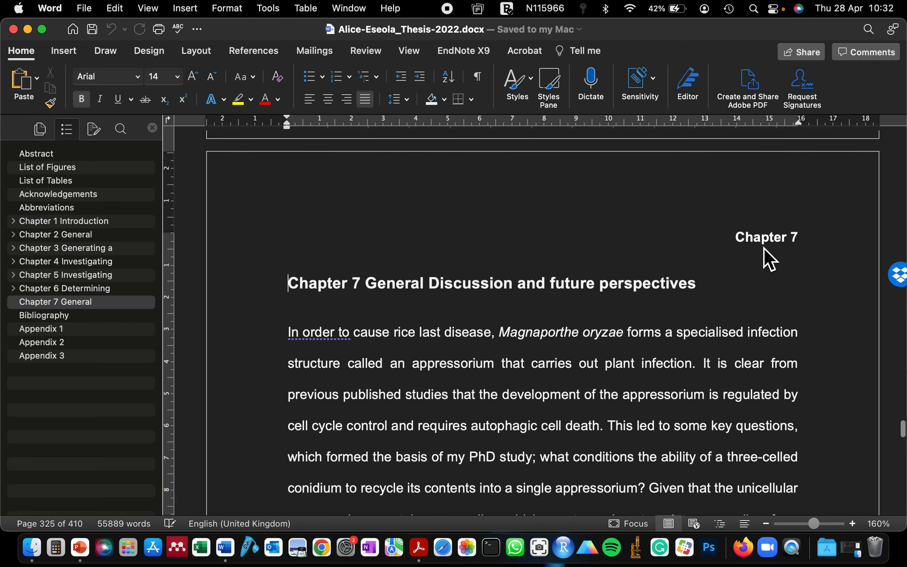
pyautogui.scroll(2, 413, 315)
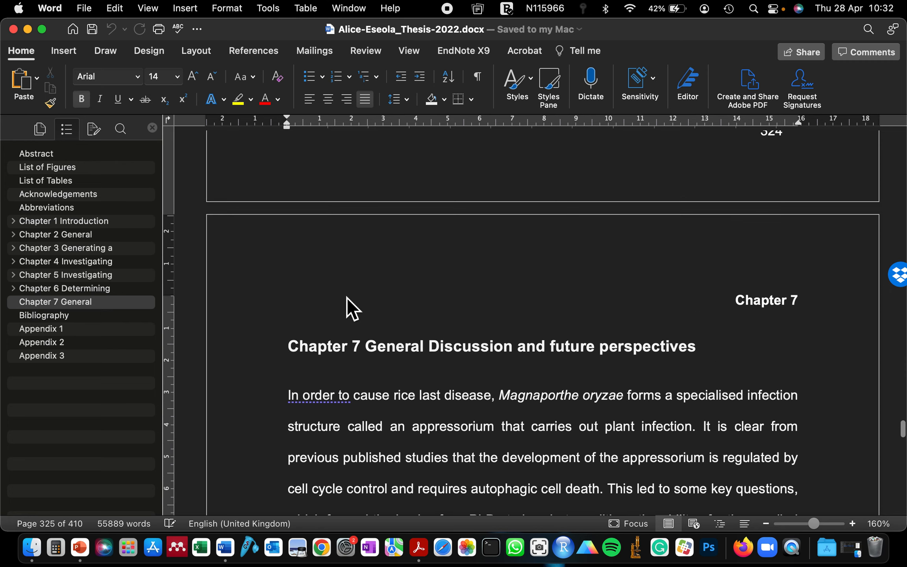
pyautogui.click(87, 157)
pyautogui.scroll(10, 330, 258)
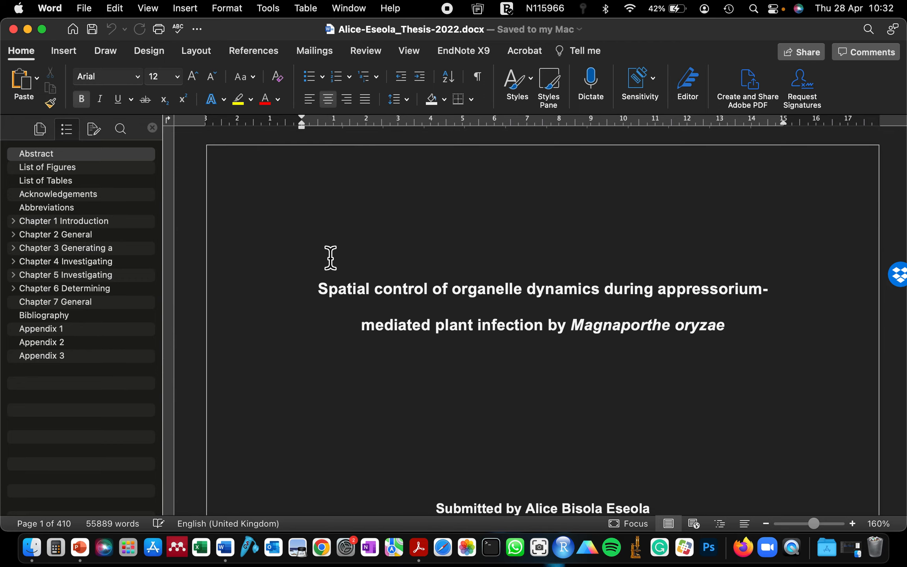
# - Minimise the thesis, open the Chapter 3 document from the "to merge" folder to check its page header, and close it
pyautogui.click(27, 29)
pyautogui.click(833, 547)
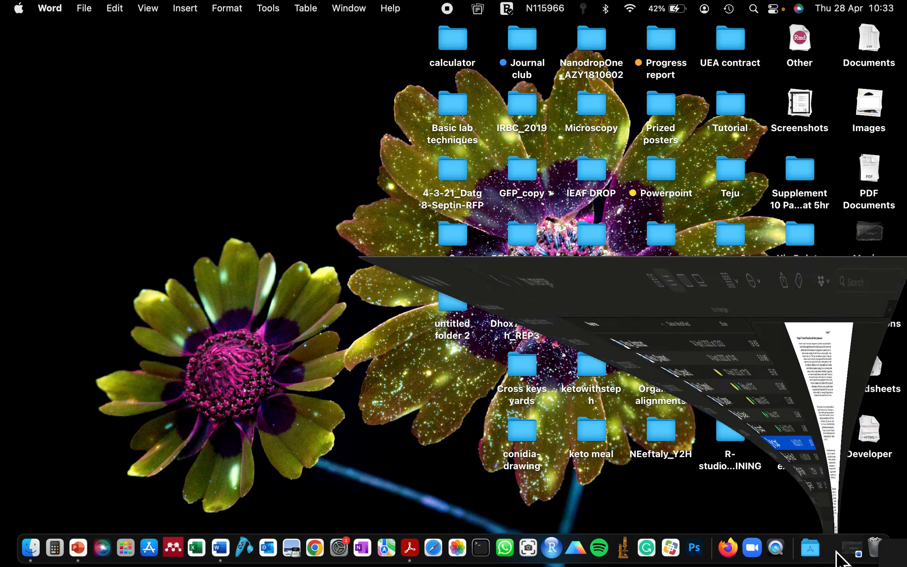
pyautogui.click(281, 148)
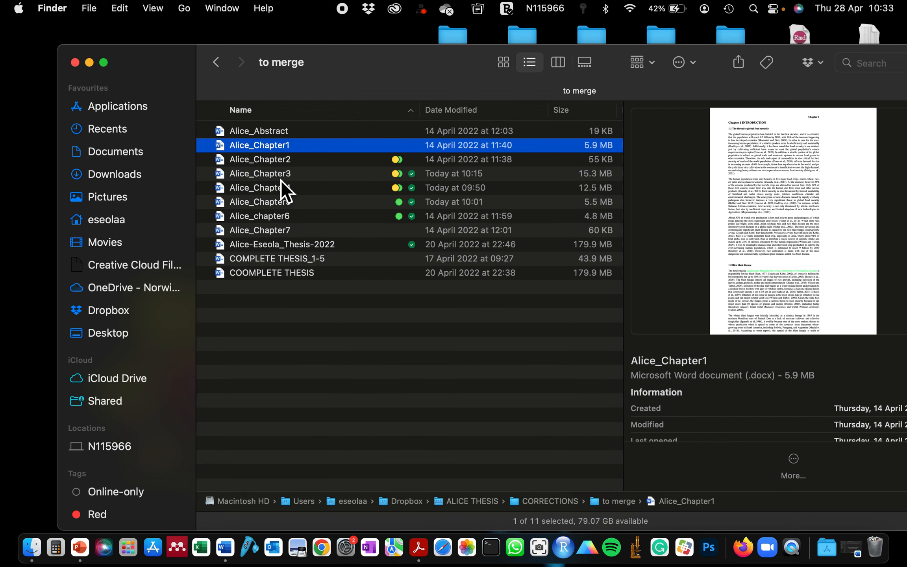
pyautogui.click(281, 176)
pyautogui.doubleClick(281, 176)
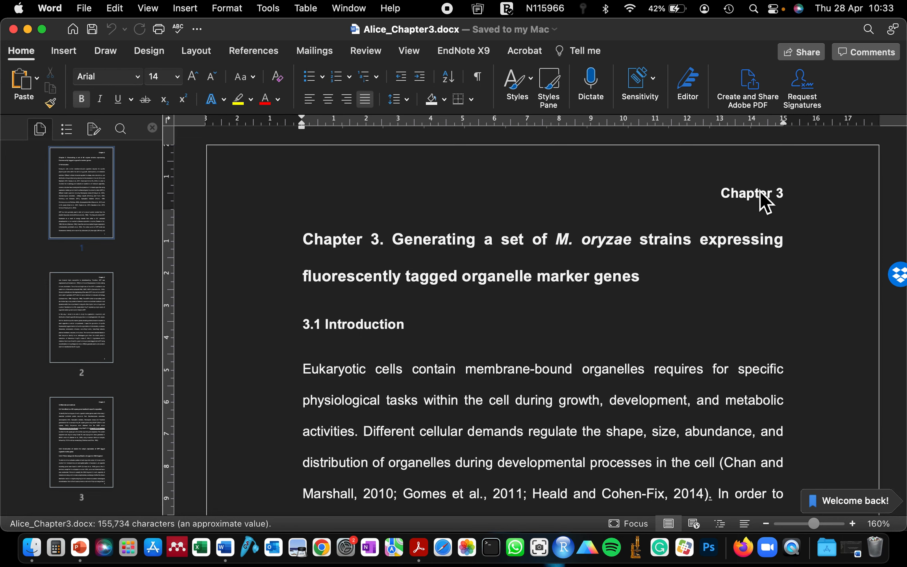
pyautogui.click(13, 29)
# - Open the Chapter 7 document from the "to merge" folder, check its page header and close it
pyautogui.click(251, 233)
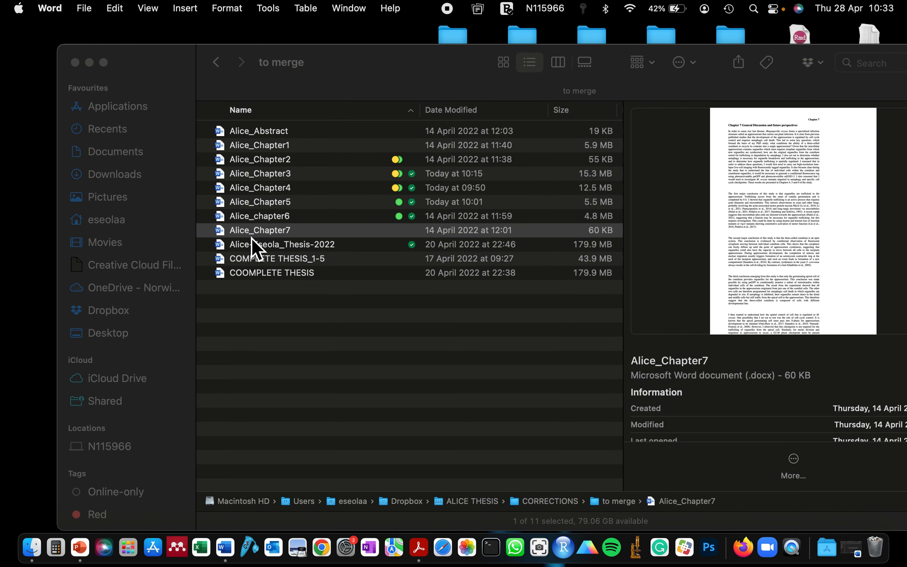
pyautogui.doubleClick(250, 234)
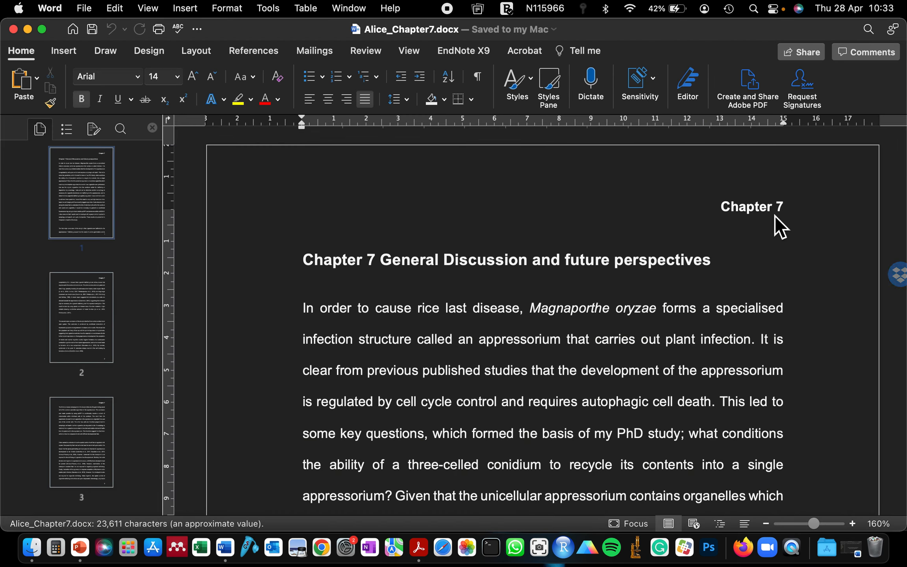
pyautogui.click(14, 29)
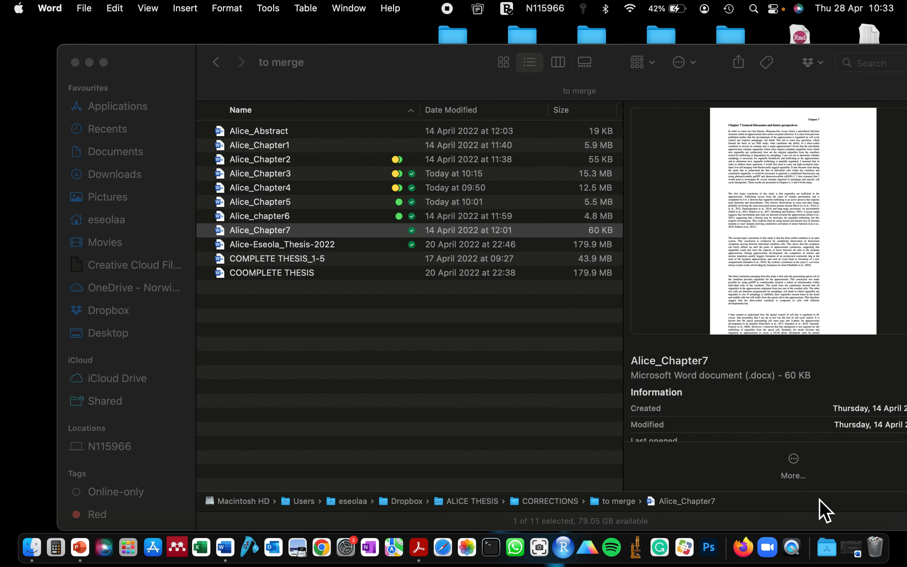
# - Restore the minimised full thesis document and view its title page
pyautogui.click(850, 547)
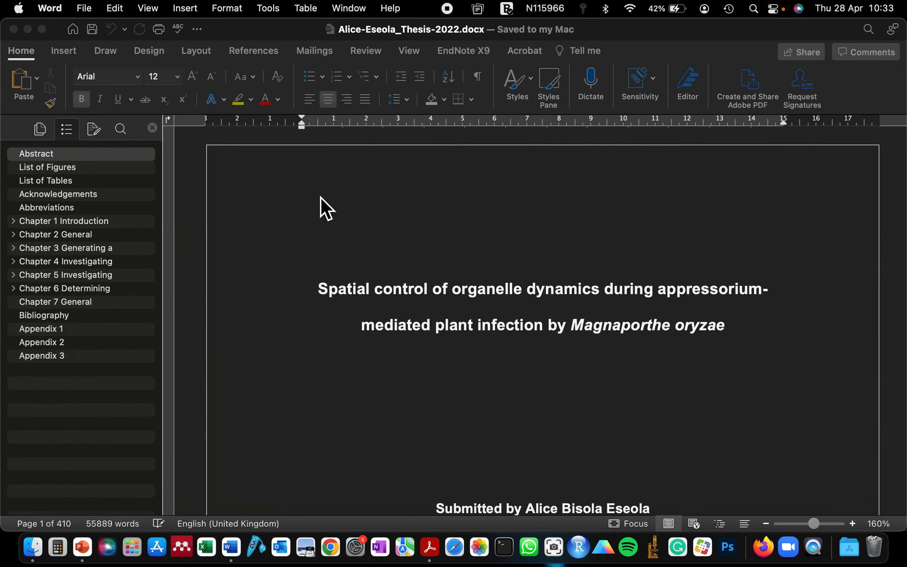
pyautogui.click(291, 235)
pyautogui.scroll(-2, 326, 221)
pyautogui.click(326, 221)
pyautogui.scroll(1, 325, 221)
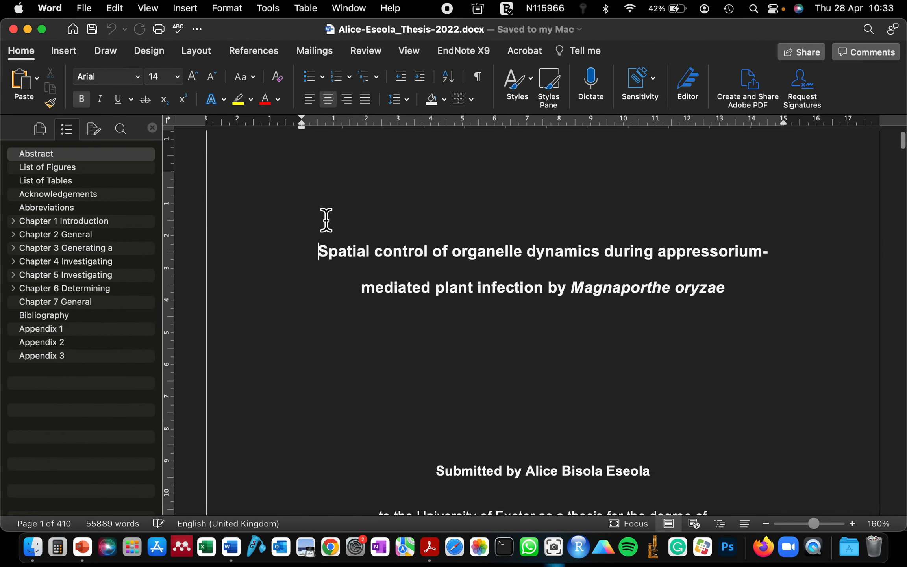
pyautogui.click(326, 220)
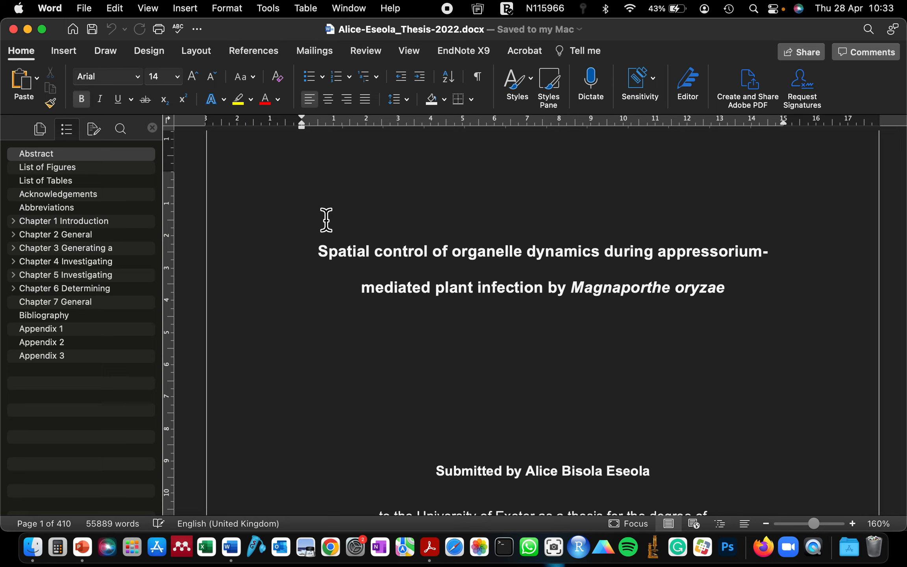
# - Create a blank document and insert the text of the Chapter 1 file from the "to merge" folder
pyautogui.press('super+n')
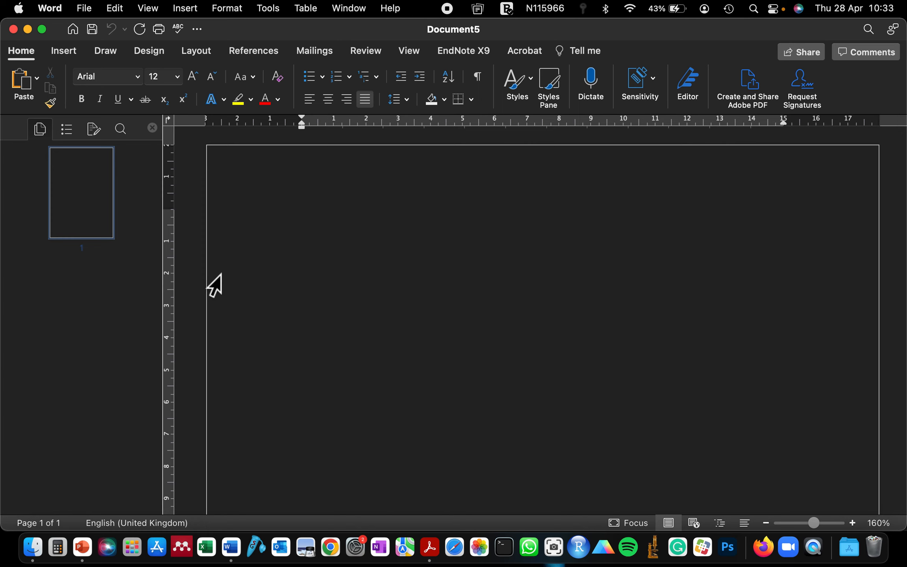
pyautogui.click(64, 51)
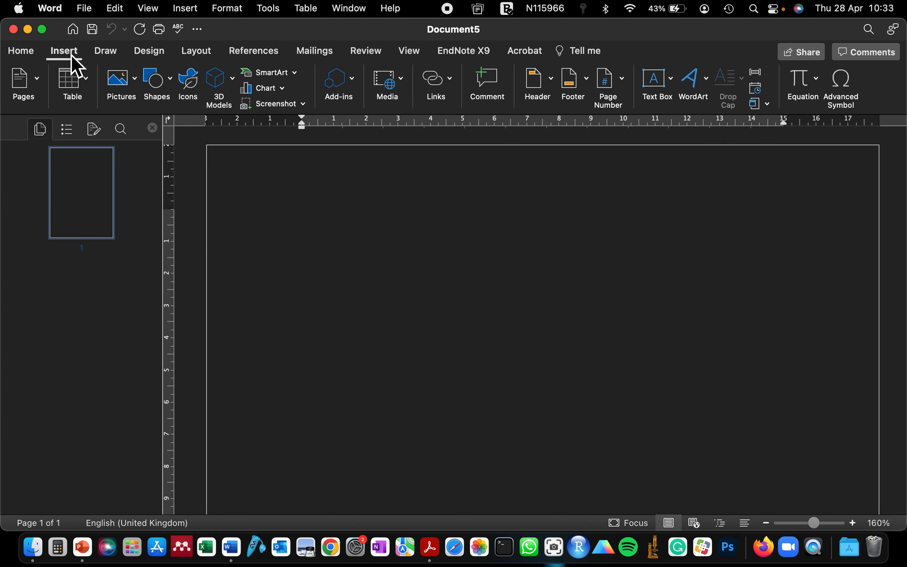
pyautogui.click(767, 104)
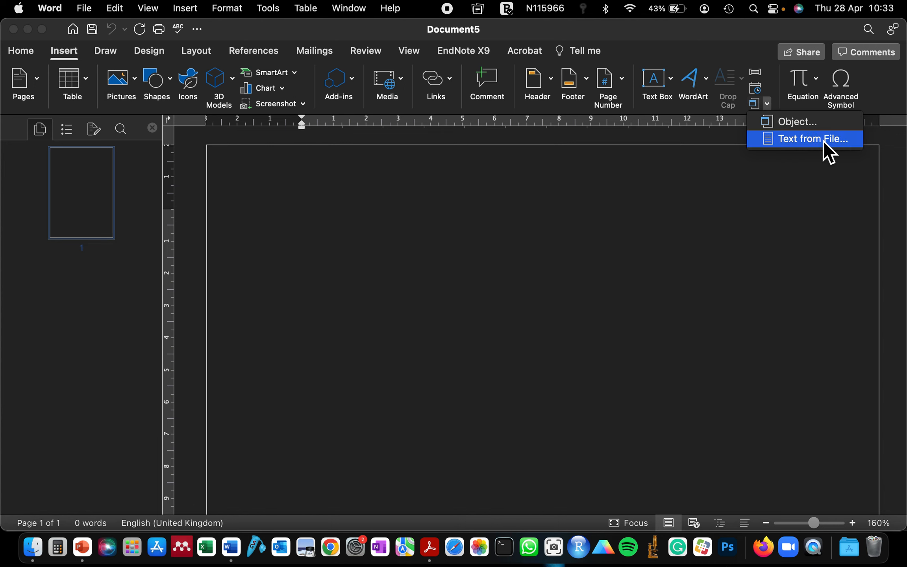
pyautogui.click(822, 140)
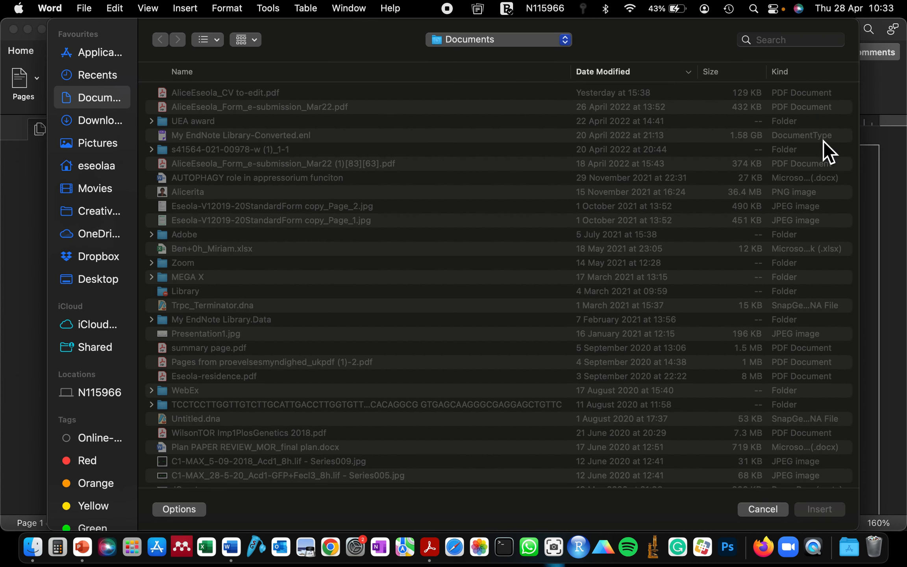
pyautogui.click(560, 42)
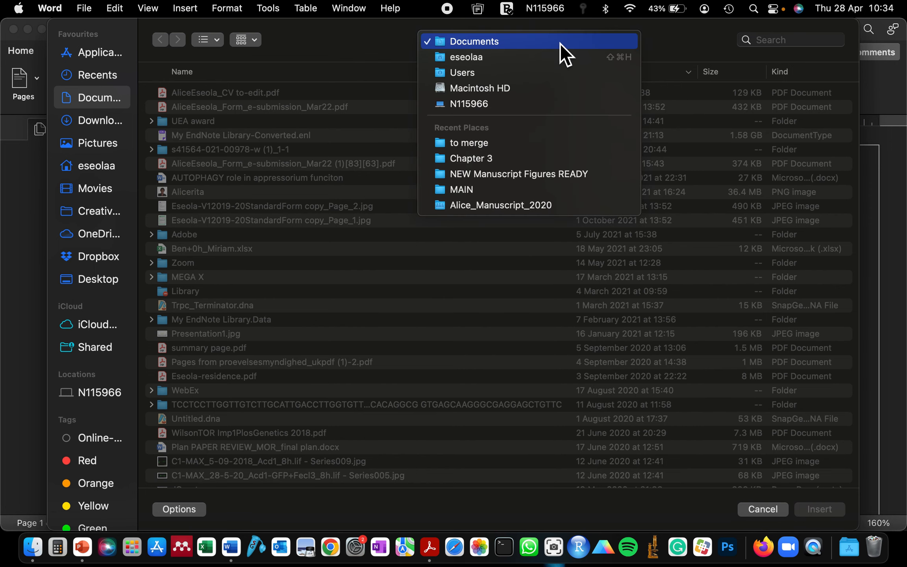
pyautogui.click(473, 144)
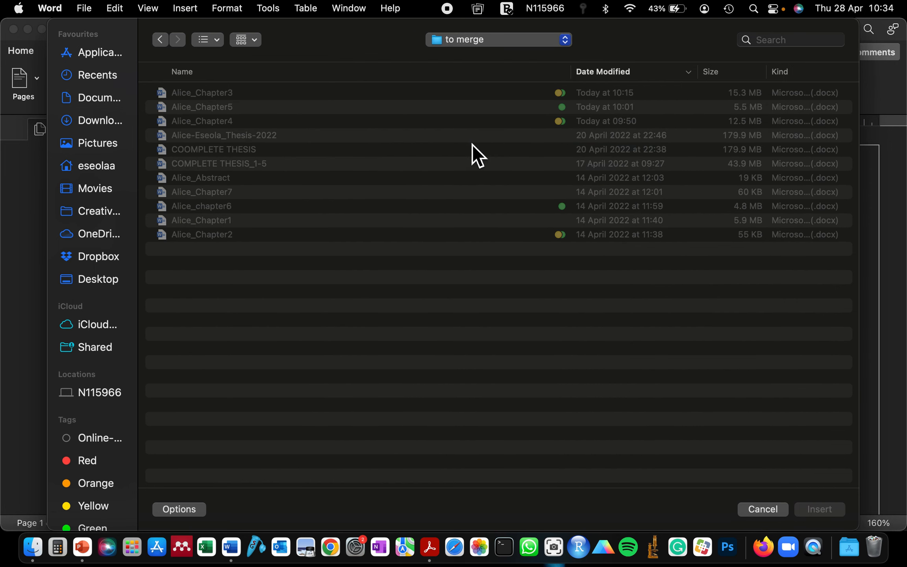
pyautogui.click(227, 223)
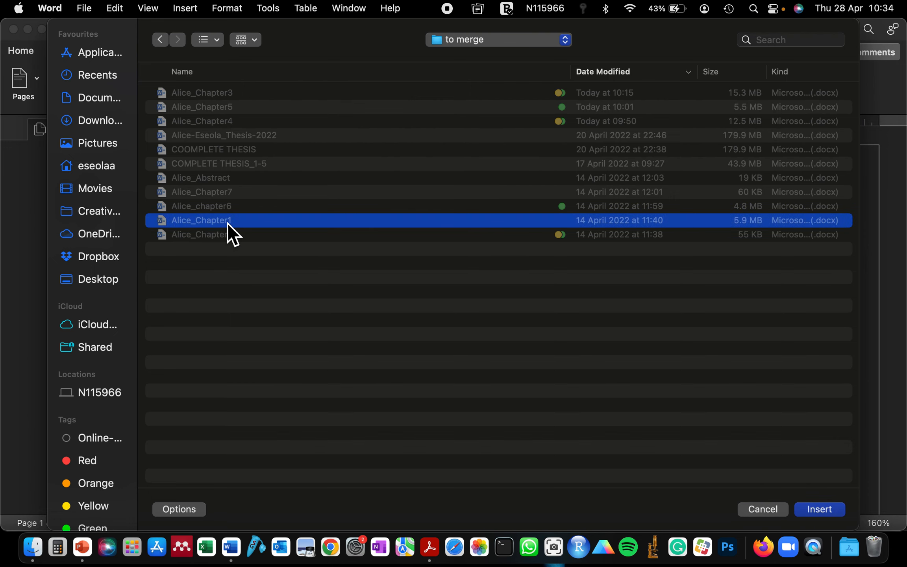
pyautogui.click(819, 509)
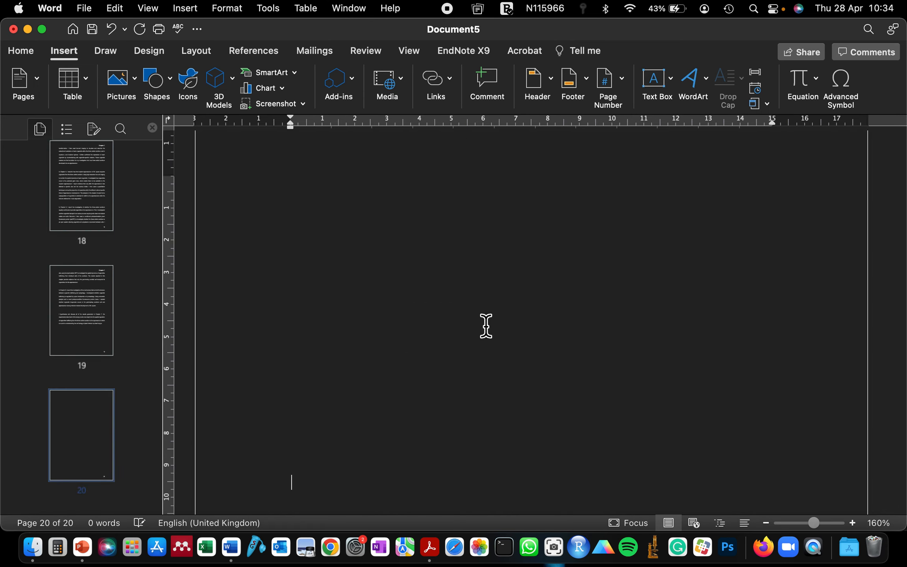
# - Look through the inserted Chapter 1 pages, checking the page headers, page numbers and the end of the document
pyautogui.scroll(5, 92, 204)
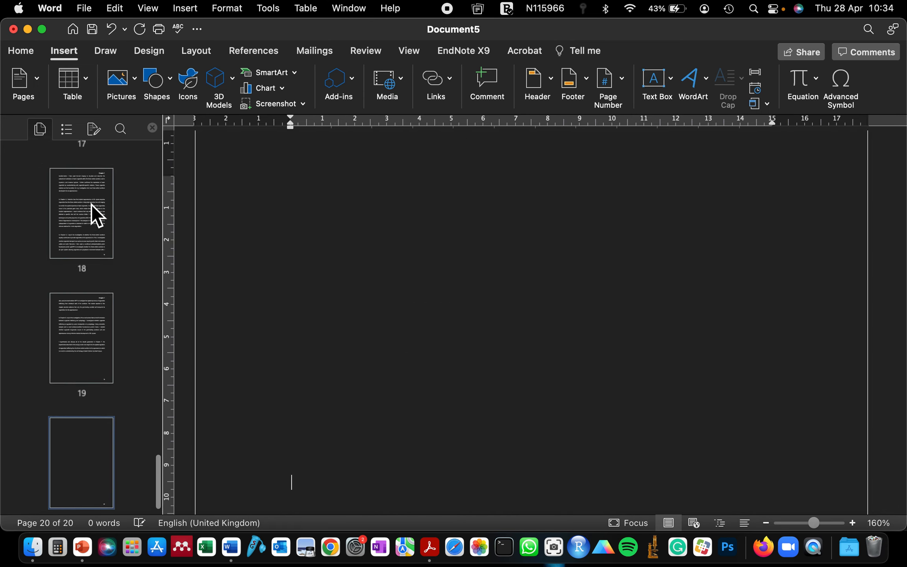
pyautogui.scroll(3, 101, 187)
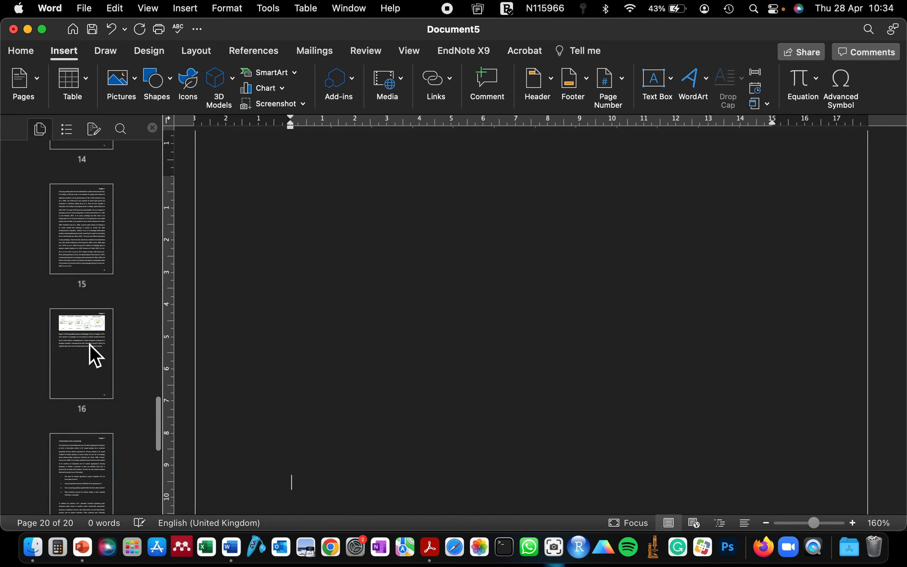
pyautogui.scroll(8, 85, 339)
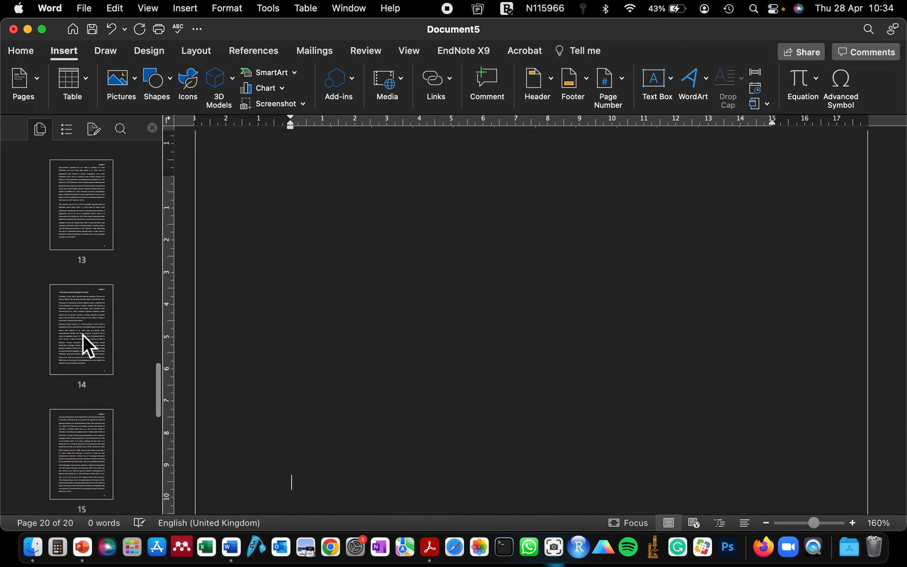
pyautogui.scroll(6, 82, 334)
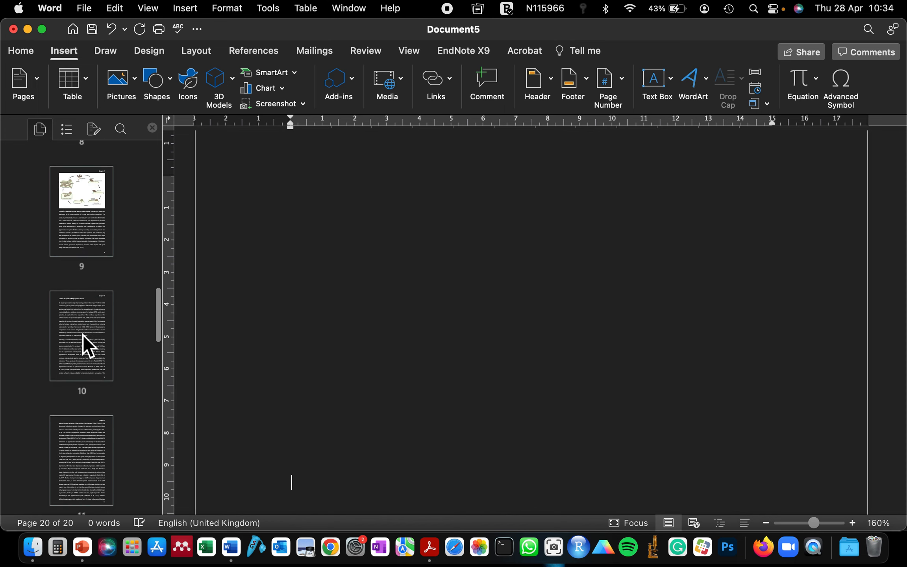
pyautogui.scroll(-20, 82, 334)
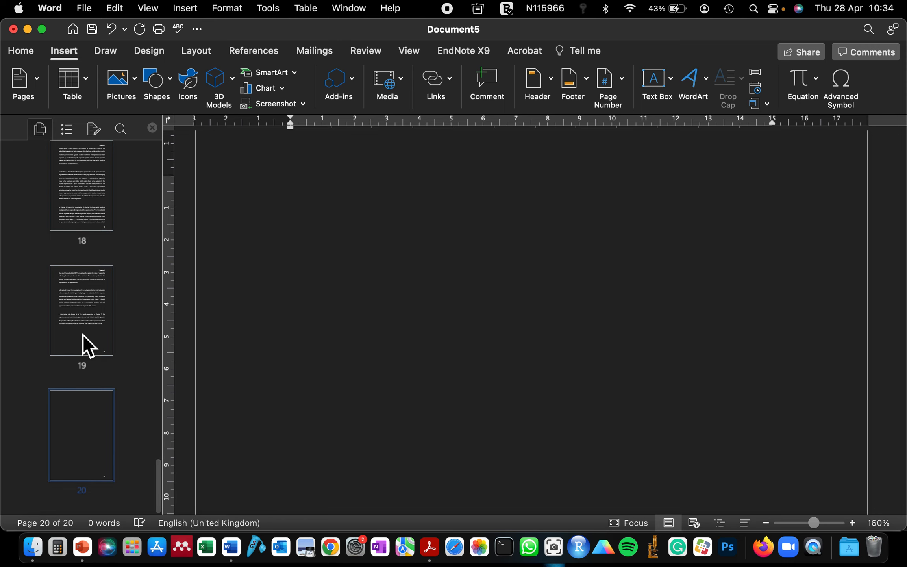
pyautogui.scroll(3, 363, 370)
pyautogui.scroll(15, 363, 370)
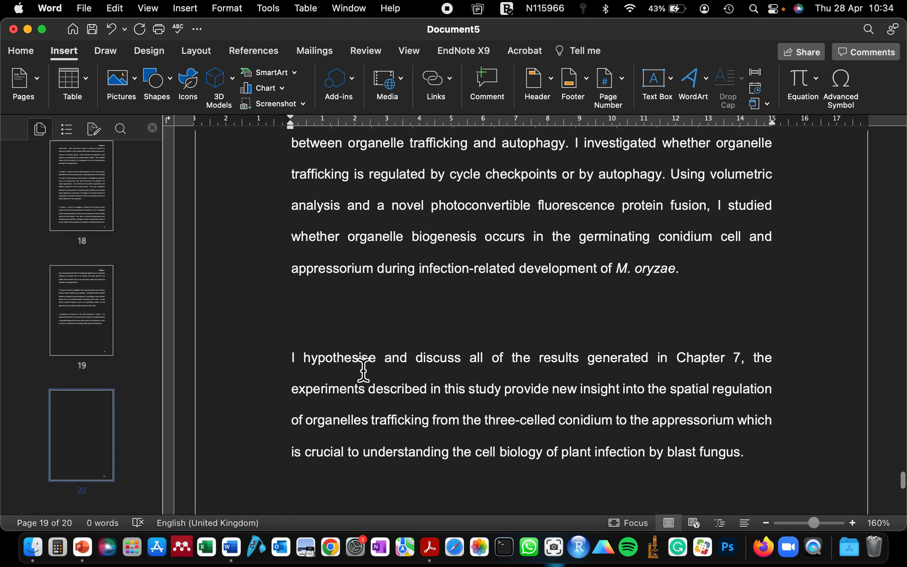
pyautogui.scroll(1, 363, 370)
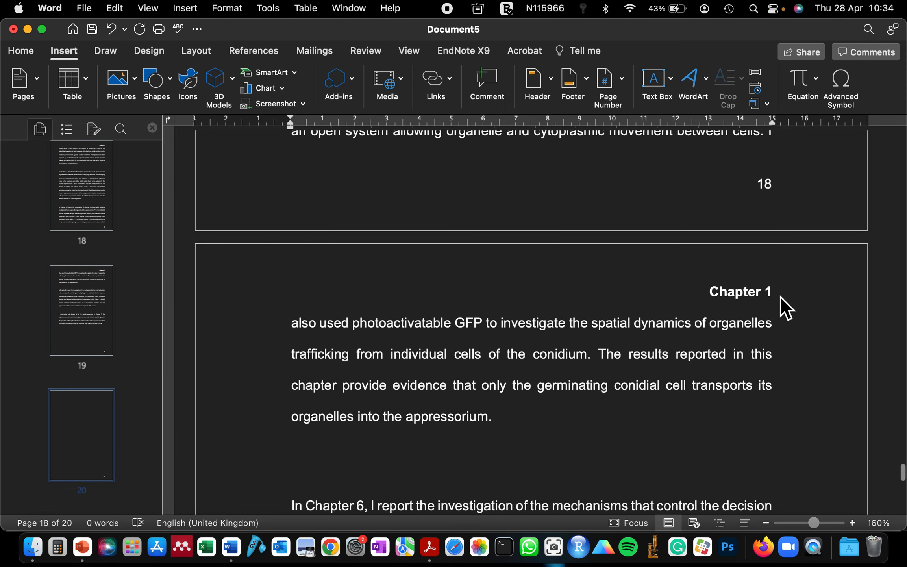
pyautogui.scroll(-20, 743, 301)
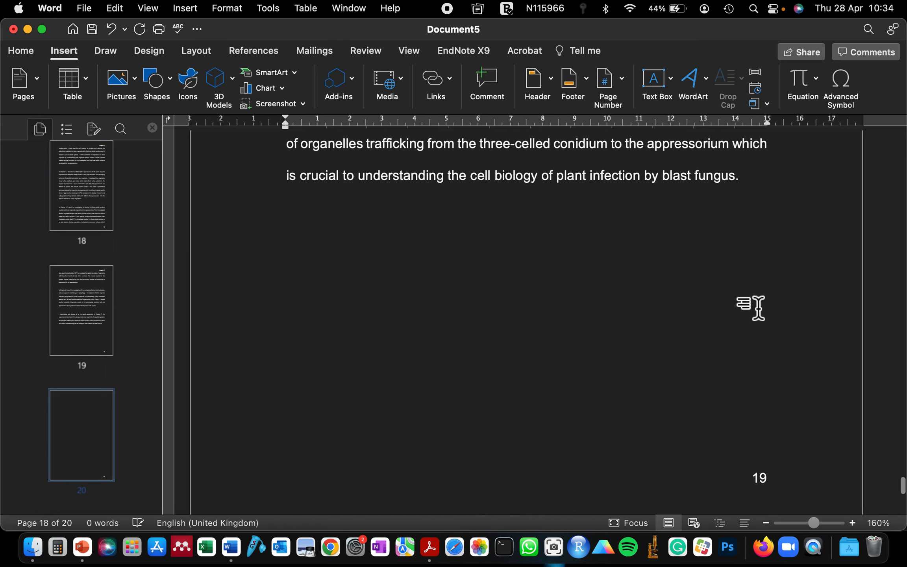
pyautogui.scroll(15, 735, 301)
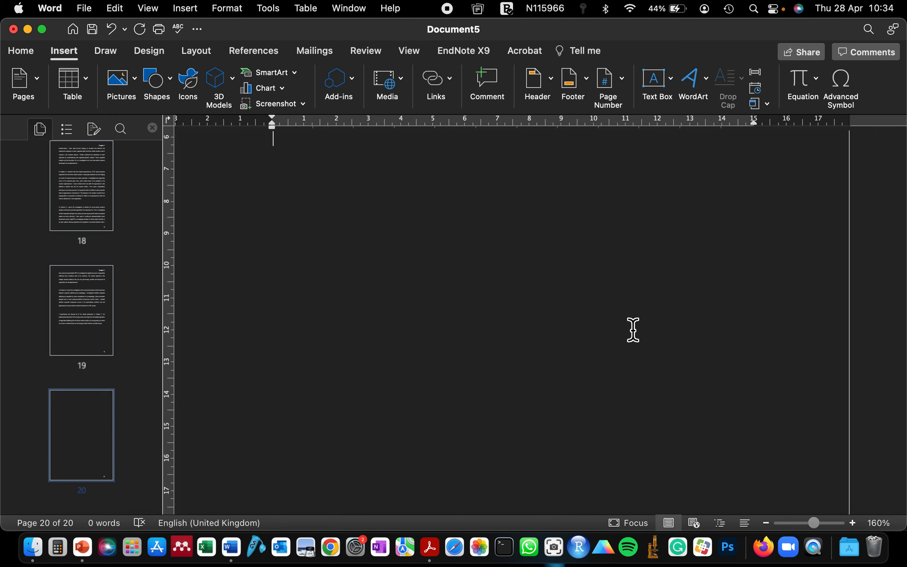
# - Insert a Next Page section break after the last sentence of Chapter 1
pyautogui.scroll(-10, 603, 334)
pyautogui.scroll(5, 668, 328)
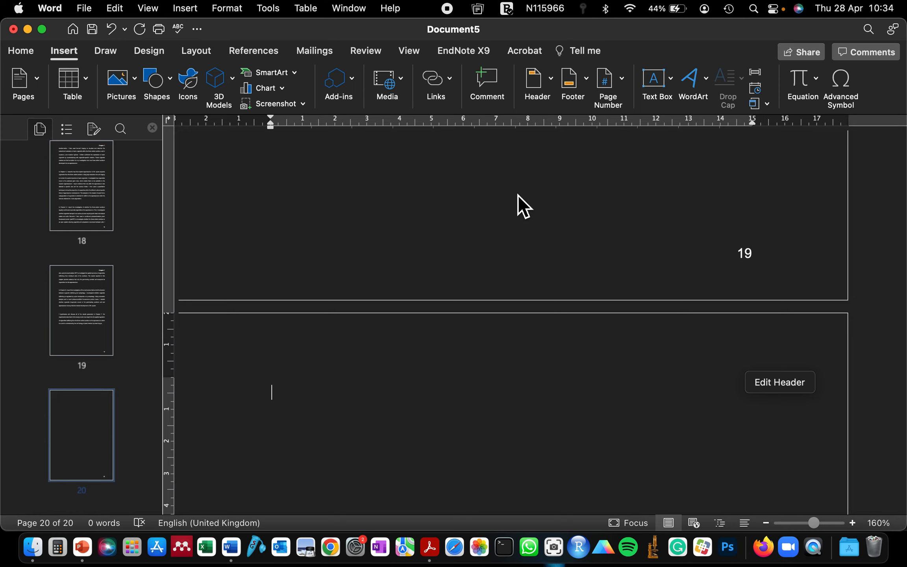
pyautogui.click(72, 327)
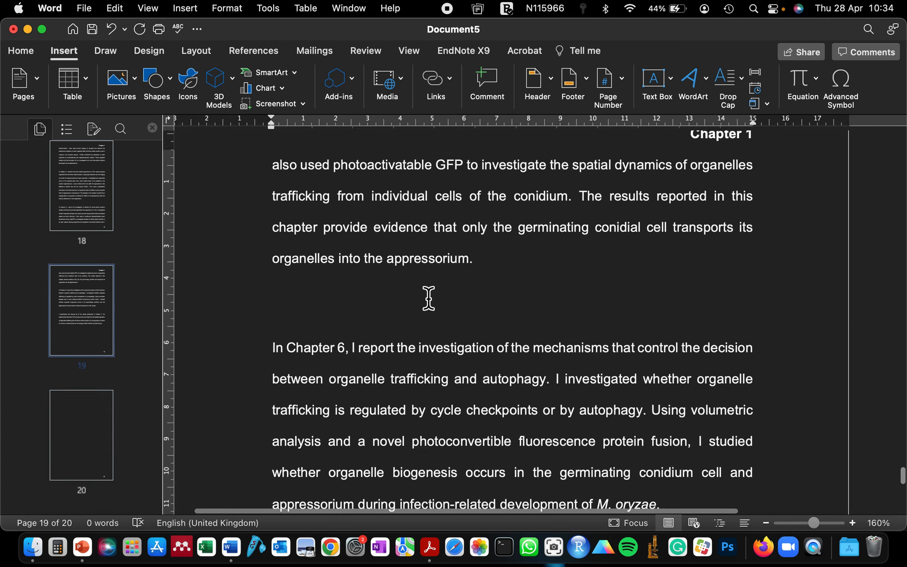
pyautogui.scroll(-5, 428, 298)
pyautogui.scroll(-10, 428, 297)
pyautogui.scroll(3, 574, 296)
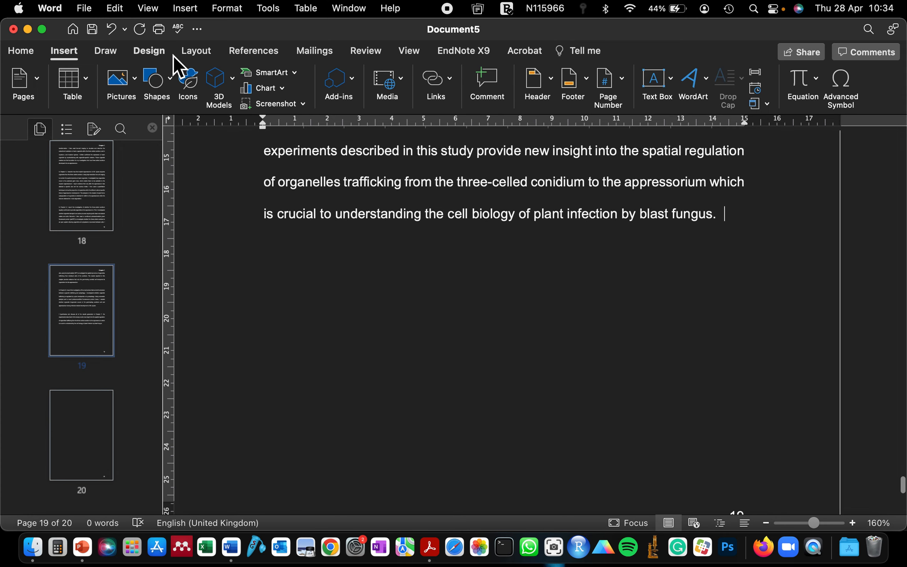
pyautogui.click(195, 55)
pyautogui.click(187, 79)
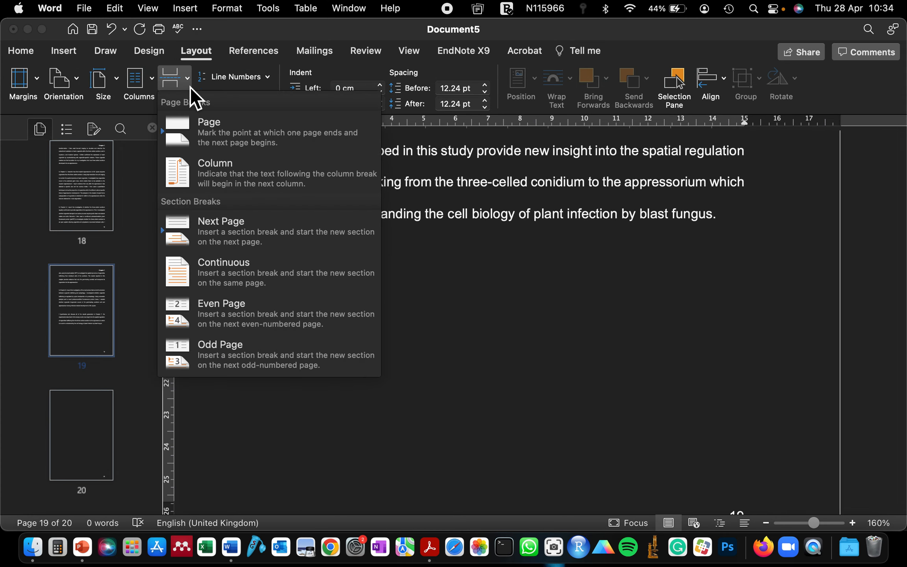
pyautogui.click(207, 223)
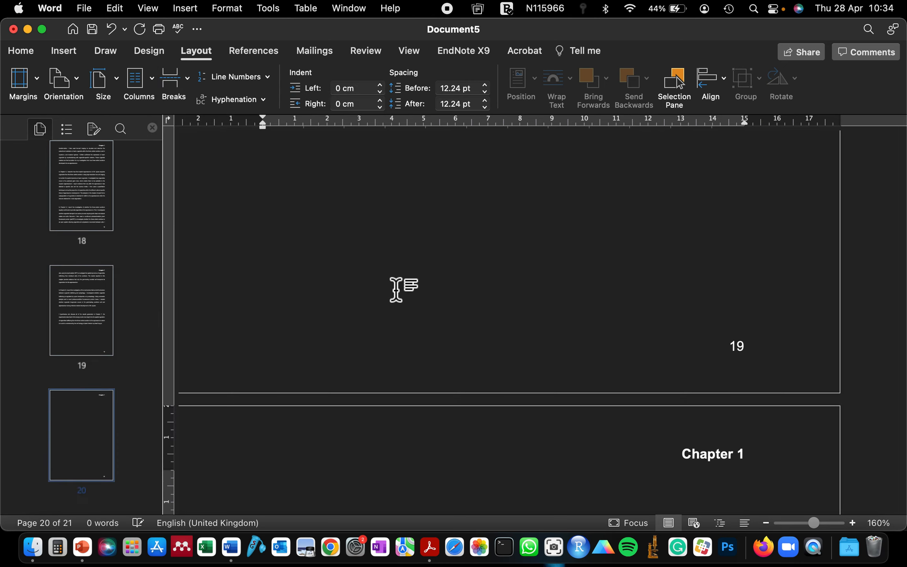
# - Unlink the page header of the new section after Chapter 1 from the previous section and leave header editing
pyautogui.scroll(-8, 485, 336)
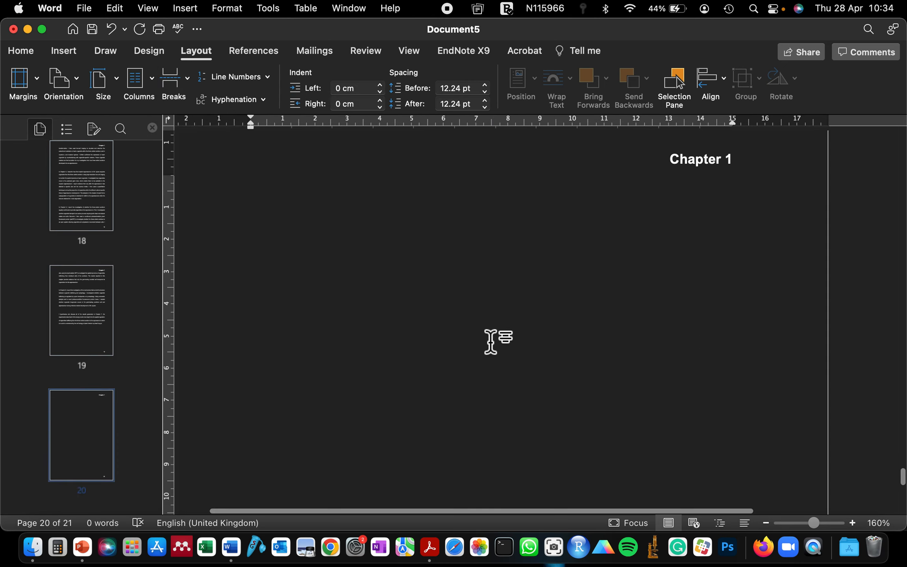
pyautogui.scroll(10, 455, 324)
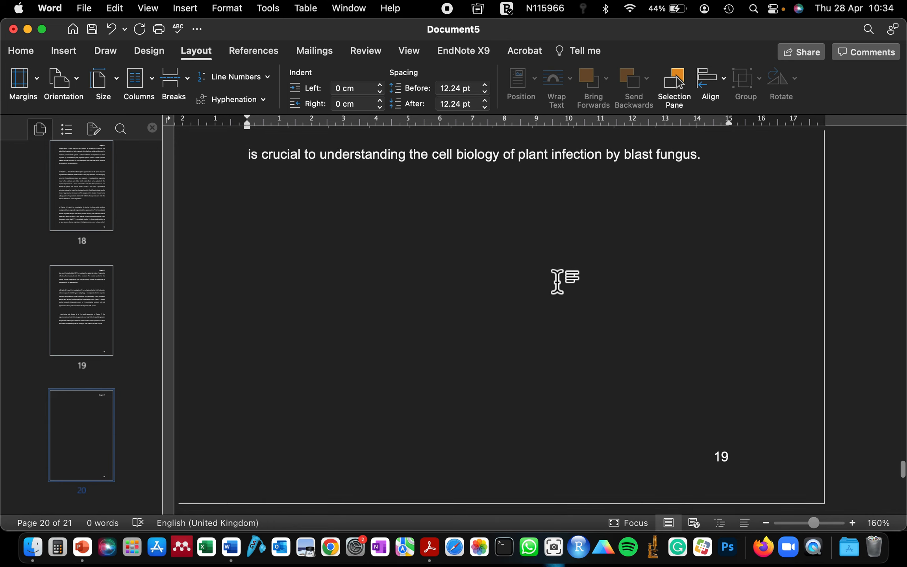
pyautogui.scroll(4, 587, 355)
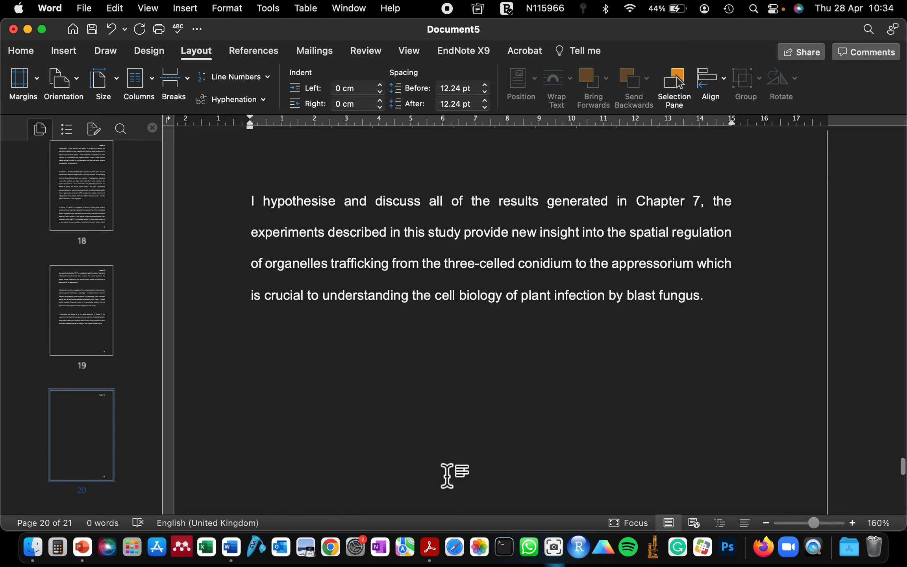
pyautogui.scroll(-10, 448, 475)
pyautogui.scroll(2, 433, 267)
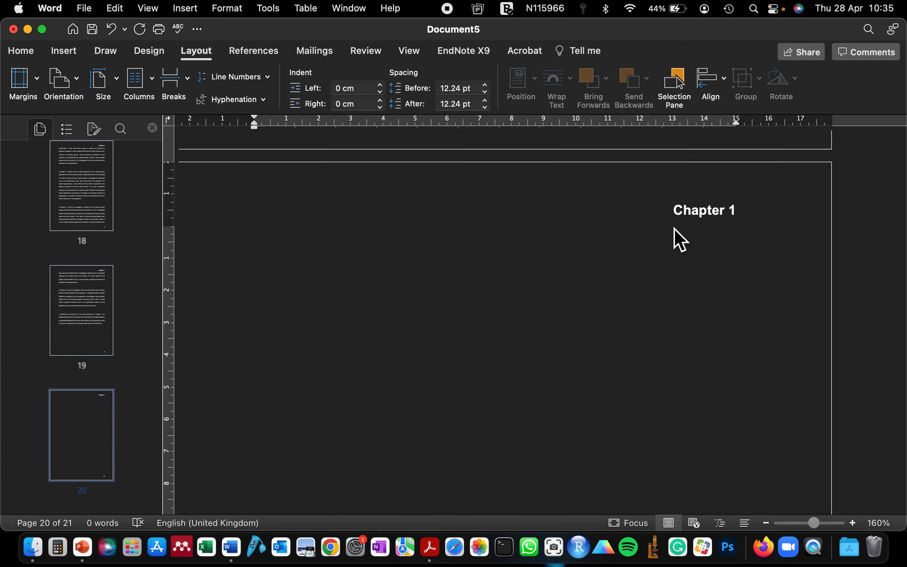
pyautogui.doubleClick(697, 214)
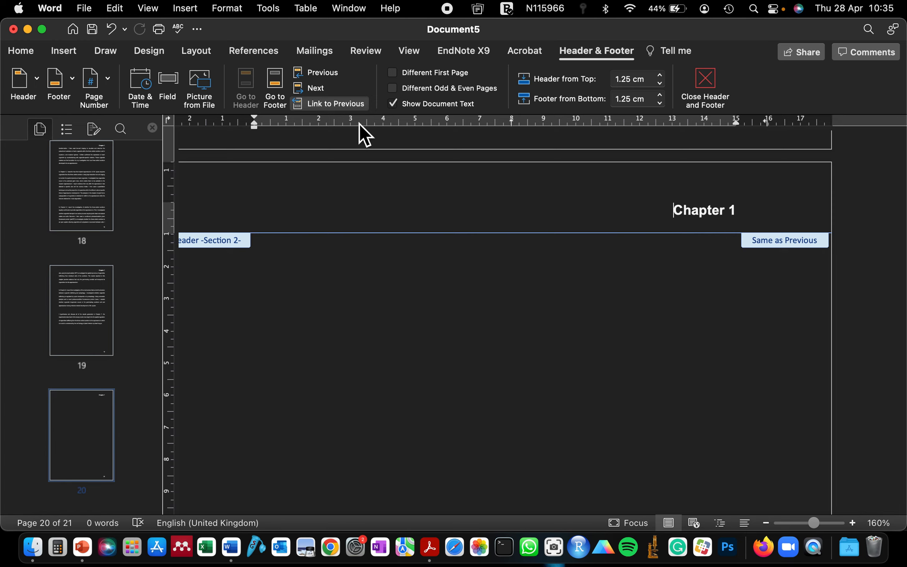
pyautogui.click(320, 106)
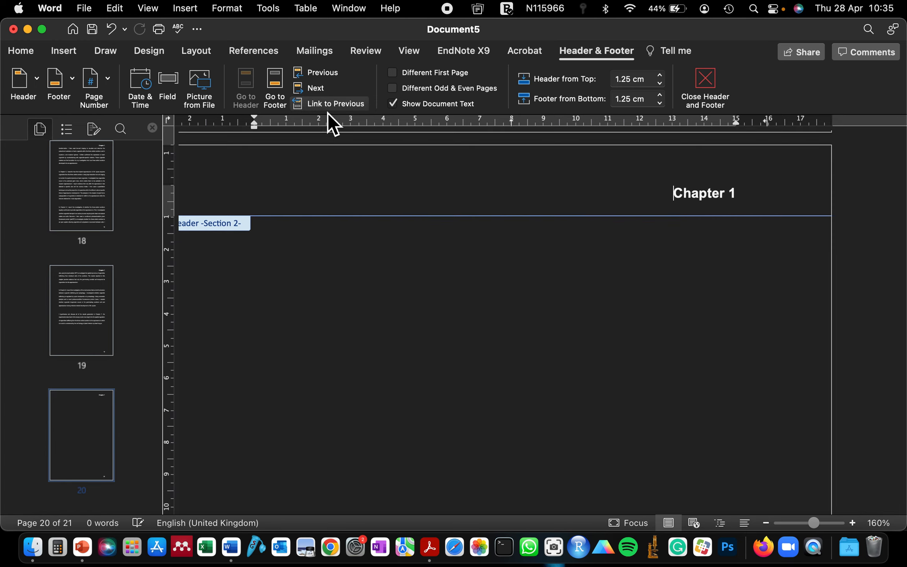
pyautogui.doubleClick(419, 316)
# - Delete the "Chapter 1" header text from the new blank section and return to the document body
pyautogui.scroll(2, 606, 272)
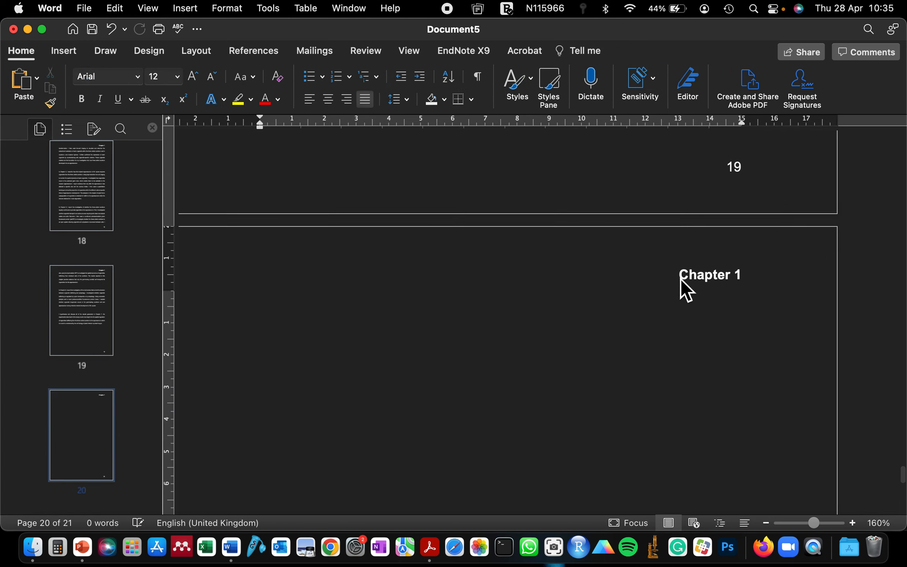
pyautogui.hscroll(-2, 568, 270)
pyautogui.scroll(1, 568, 270)
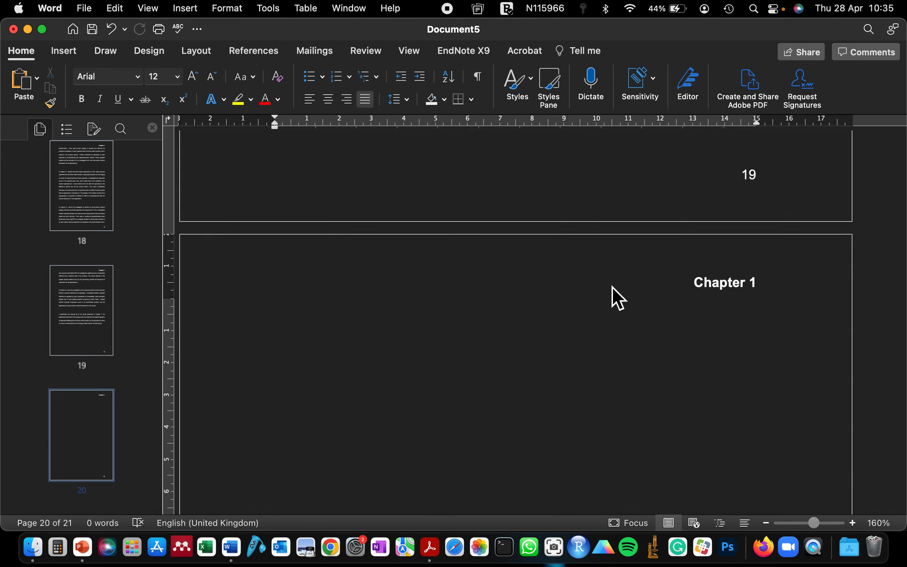
pyautogui.doubleClick(700, 284)
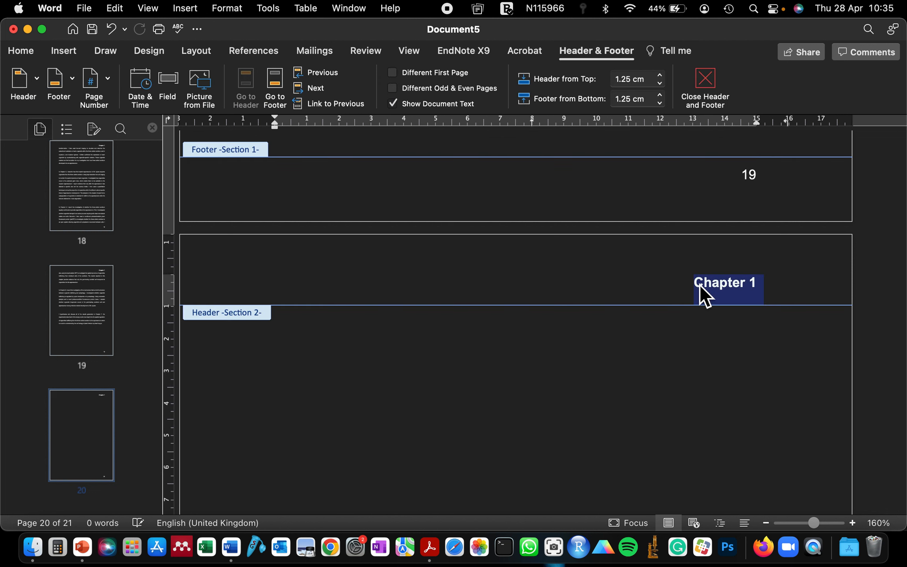
pyautogui.click(727, 283)
pyautogui.moveTo(733, 288); pyautogui.dragTo(759, 286)
pyautogui.press('BackSpace')
pyautogui.doubleClick(615, 349)
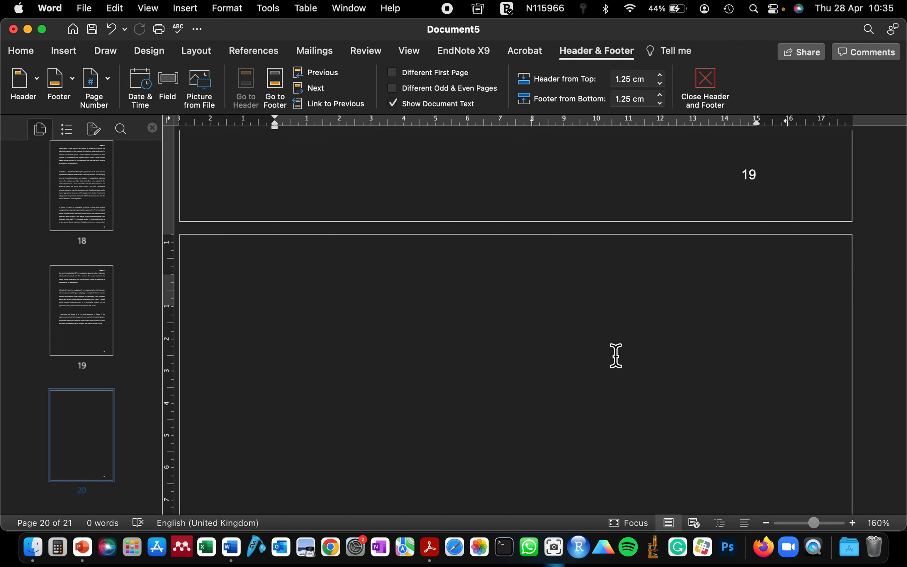
# - Insert the text of the Chapter 2 file from the "to merge" folder on the blank page following Chapter 1
pyautogui.scroll(10, 616, 354)
pyautogui.scroll(5, 616, 354)
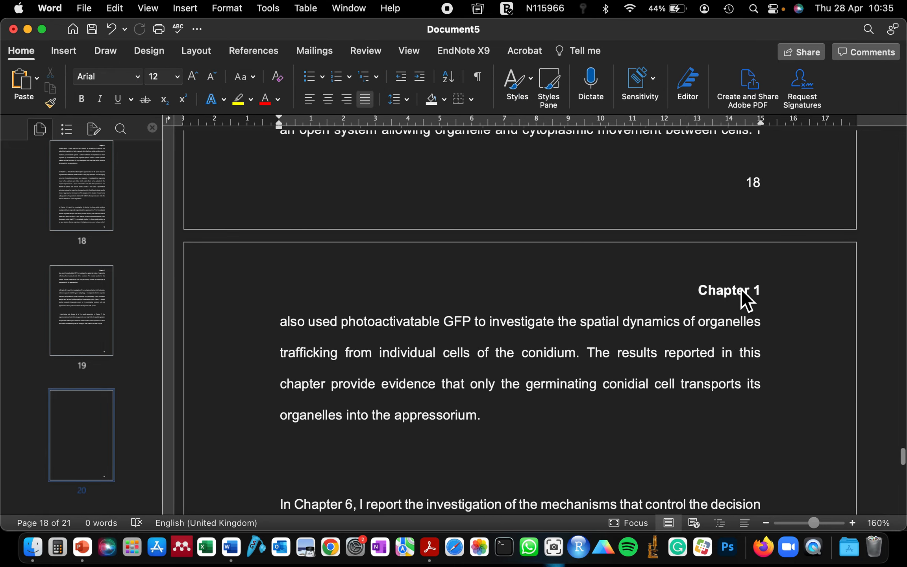
pyautogui.scroll(-20, 747, 299)
pyautogui.scroll(-5, 642, 318)
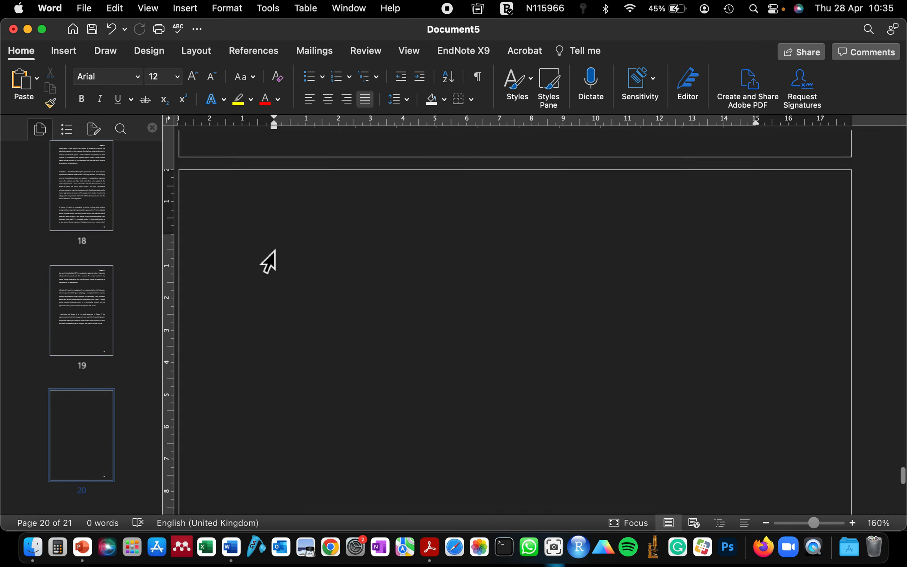
pyautogui.click(69, 52)
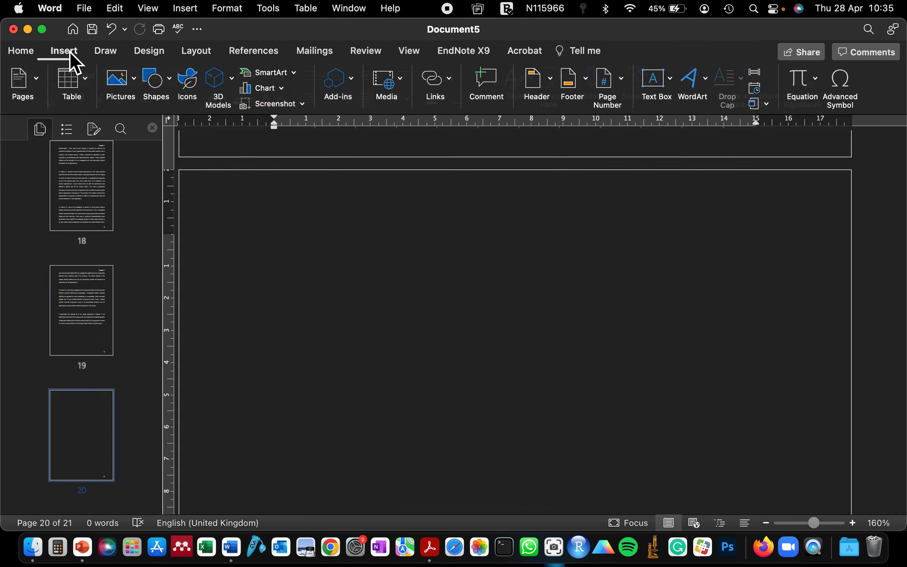
pyautogui.click(767, 104)
pyautogui.click(776, 138)
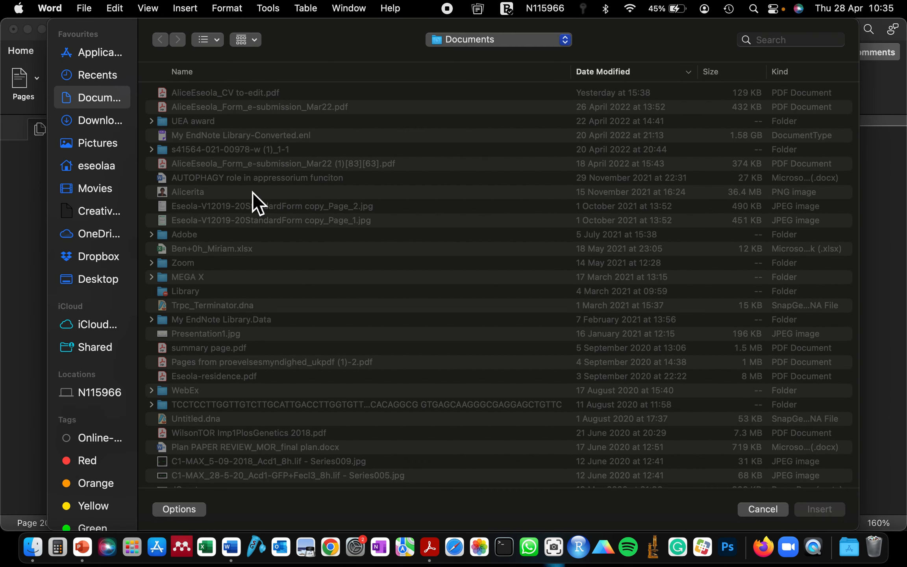
pyautogui.click(465, 40)
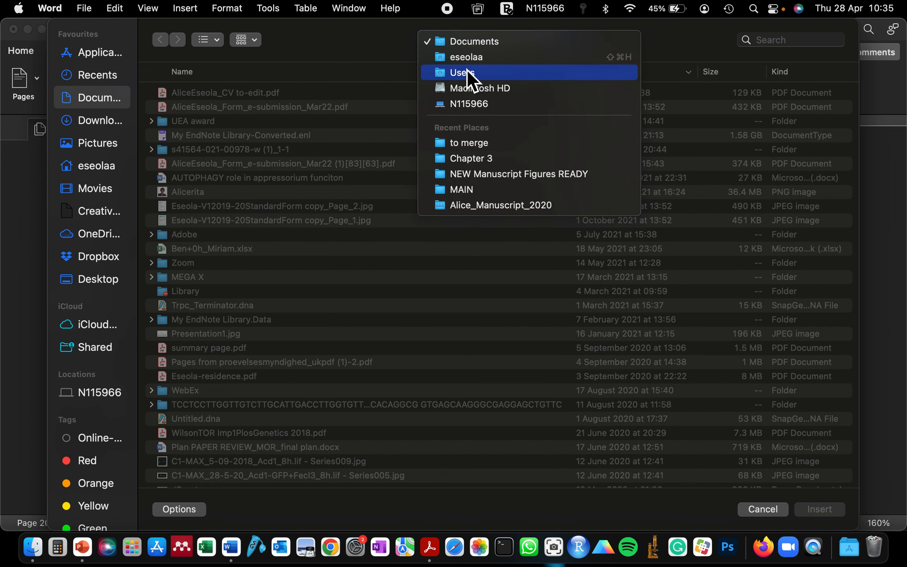
pyautogui.click(466, 145)
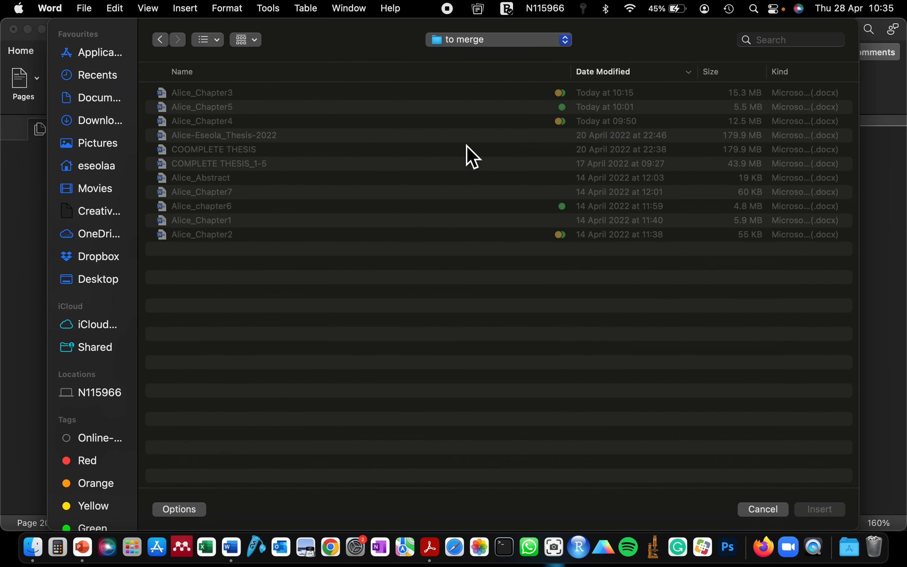
pyautogui.click(217, 235)
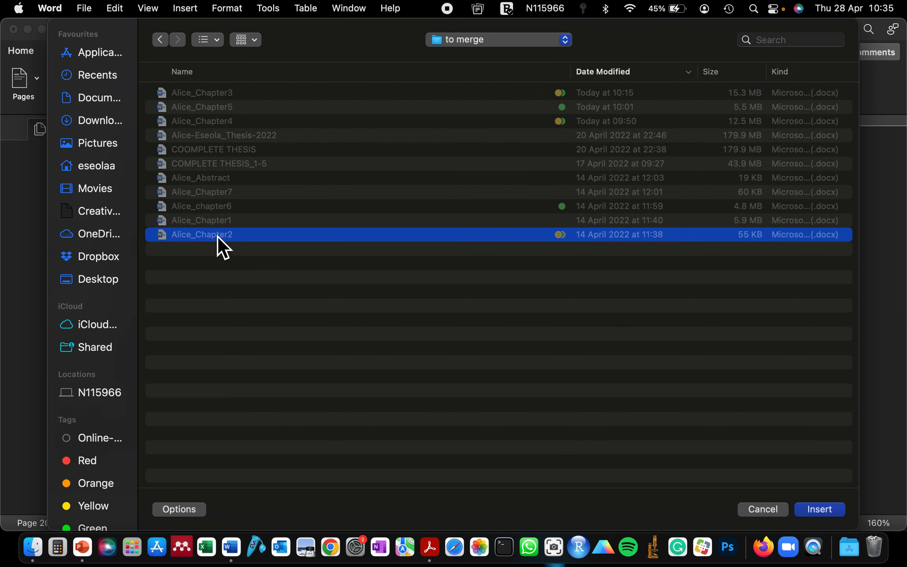
pyautogui.click(826, 512)
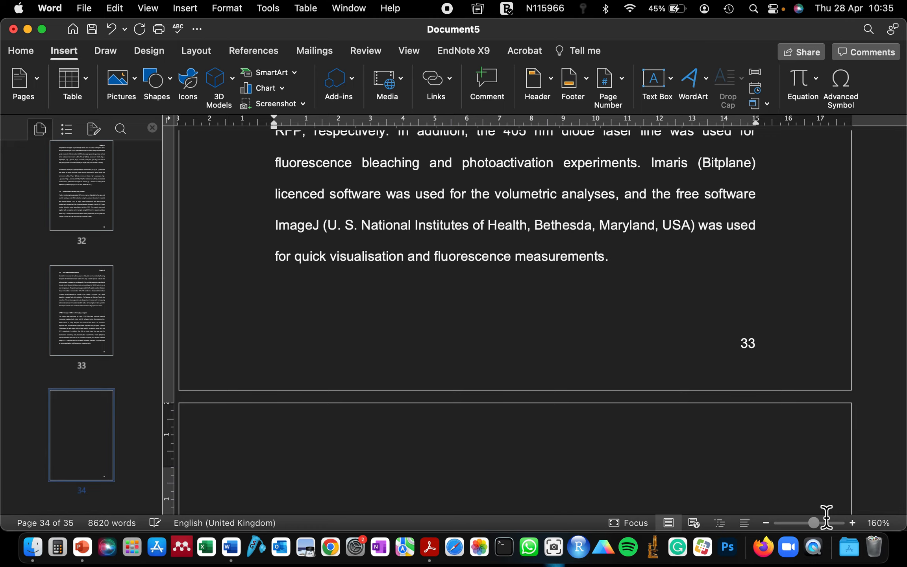
# - Insert a Next Page section break after the final sentence of Chapter 2, ending in "fluorescence measurements"
pyautogui.scroll(15, 733, 368)
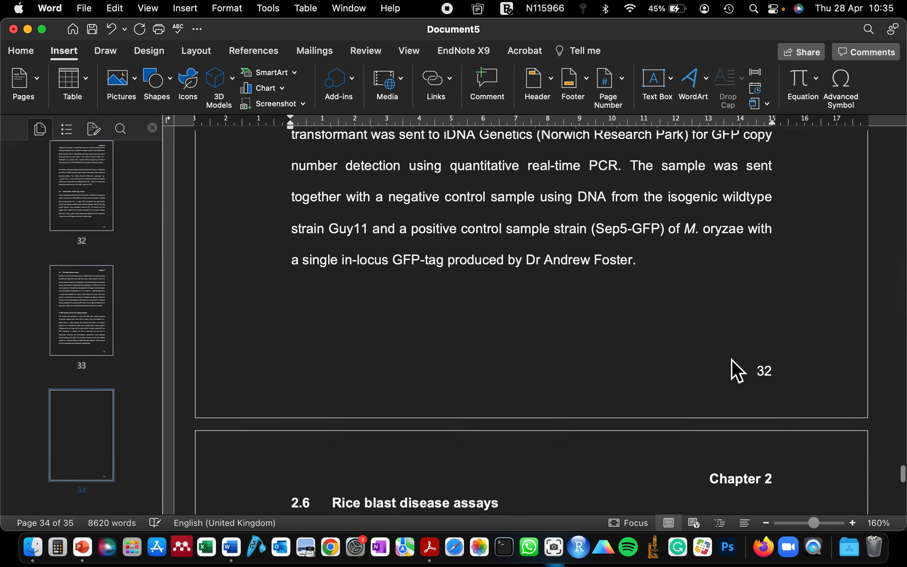
pyautogui.scroll(-5, 732, 357)
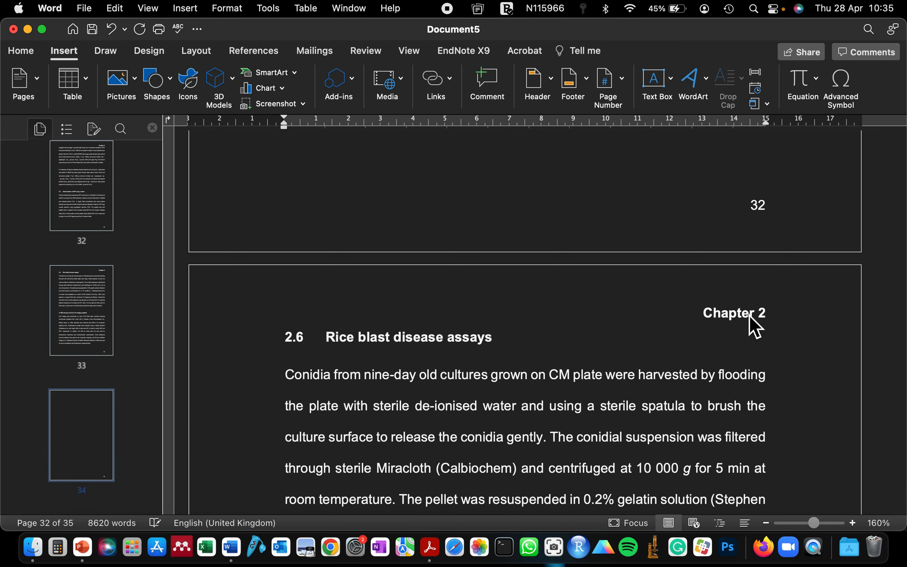
pyautogui.scroll(-20, 749, 313)
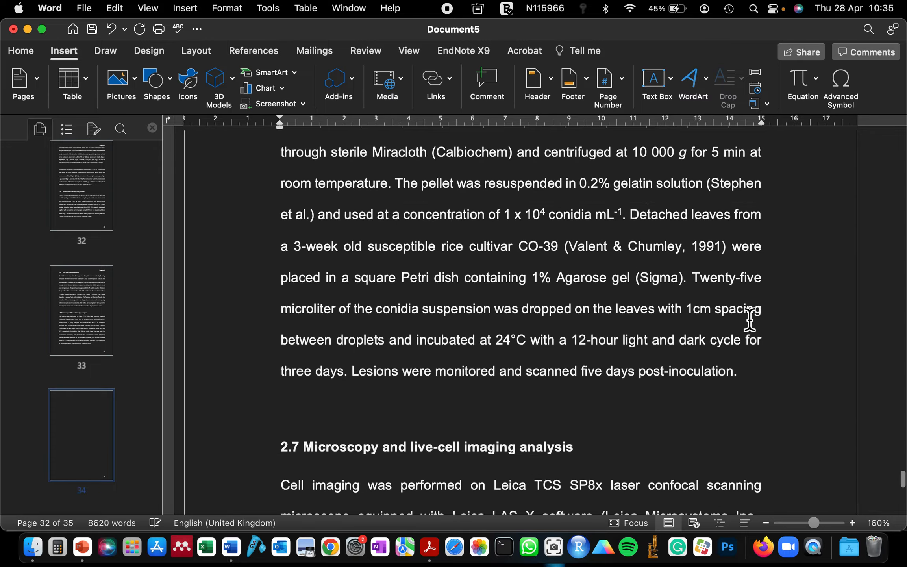
pyautogui.click(664, 292)
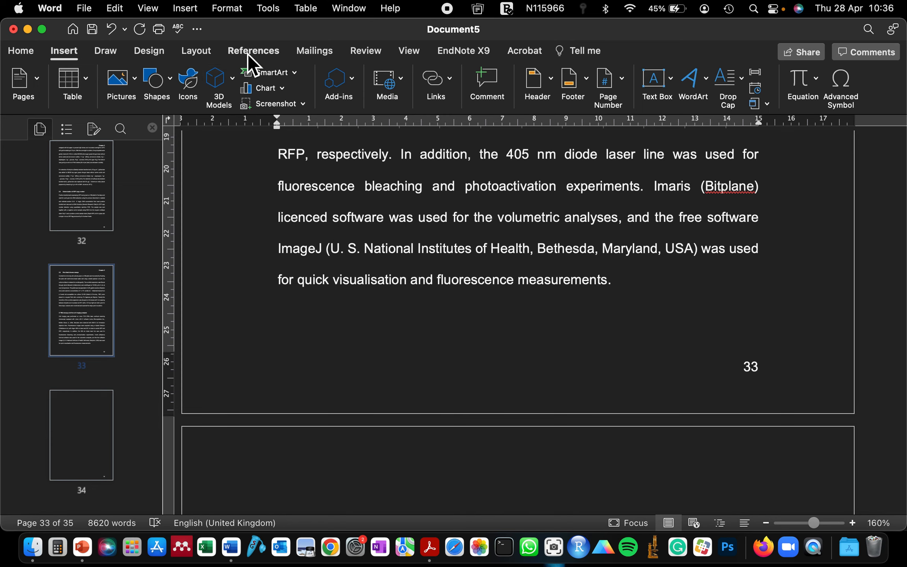
pyautogui.click(197, 55)
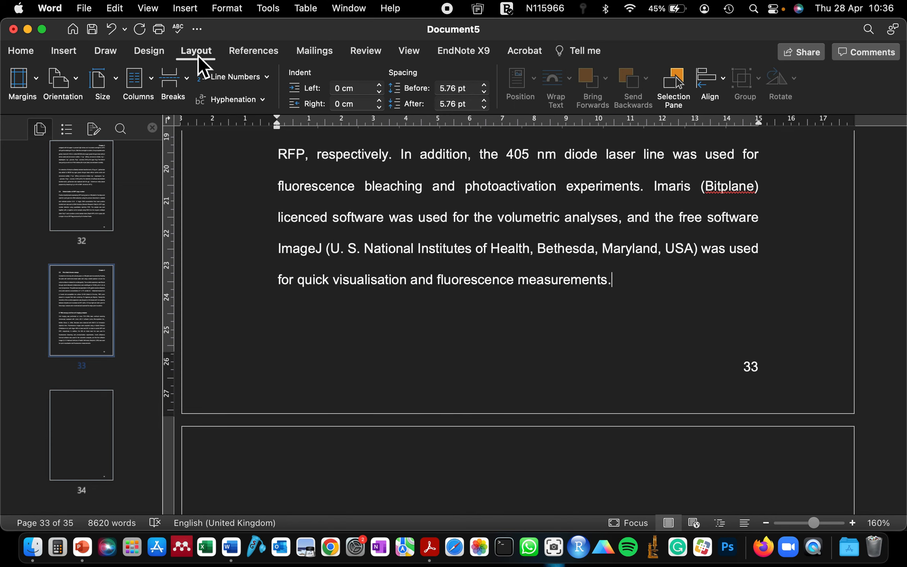
pyautogui.click(185, 80)
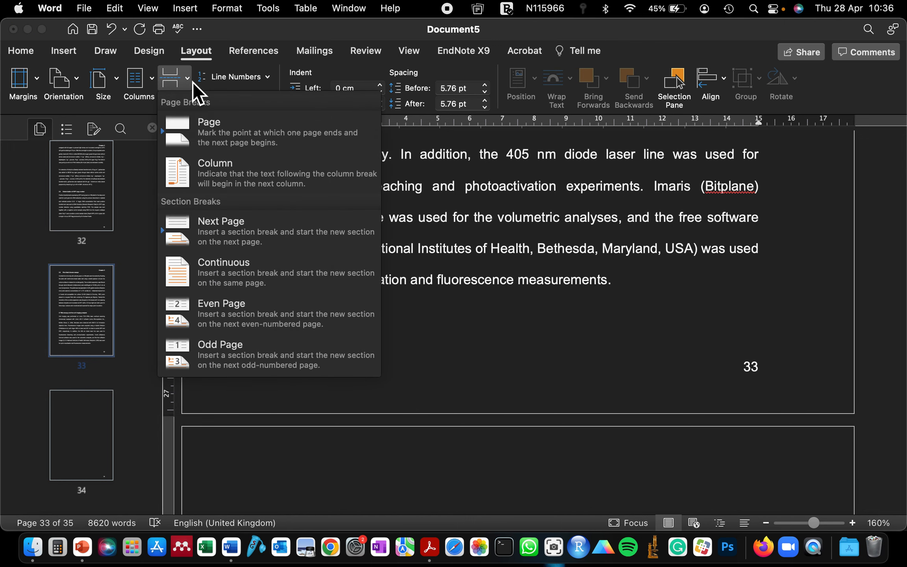
pyautogui.click(198, 227)
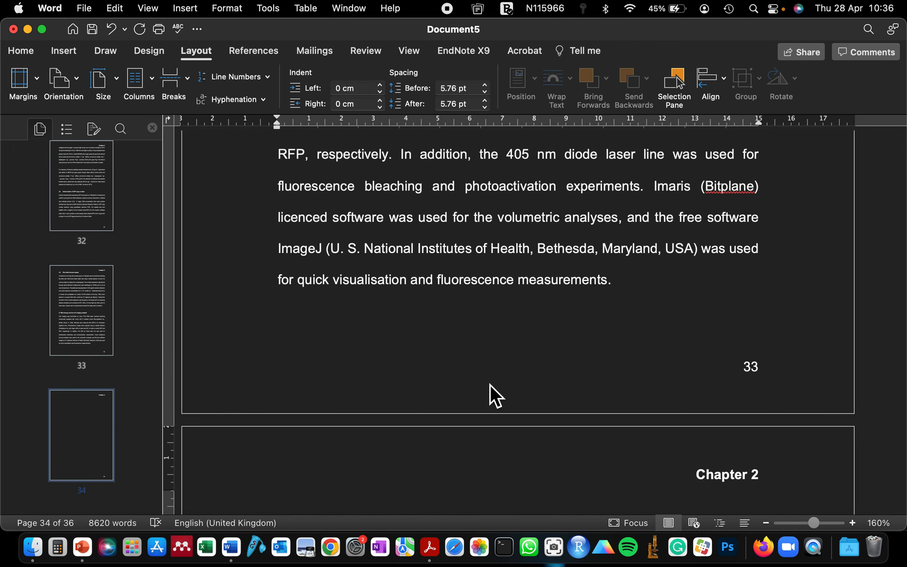
# - Unlink the header of the blank section following Chapter 2 from the previous section
pyautogui.scroll(-8, 492, 388)
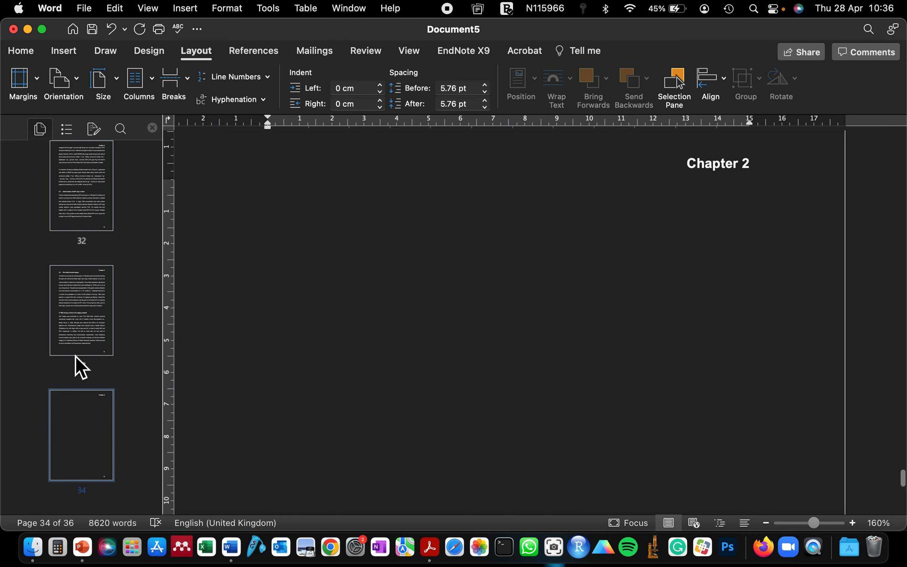
pyautogui.scroll(-6, 75, 356)
pyautogui.scroll(4, 75, 355)
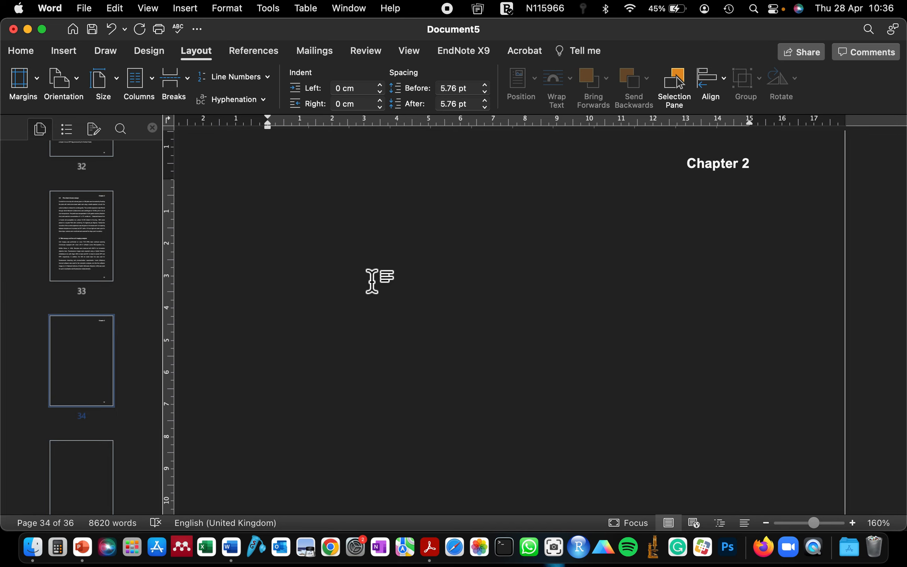
pyautogui.scroll(4, 117, 221)
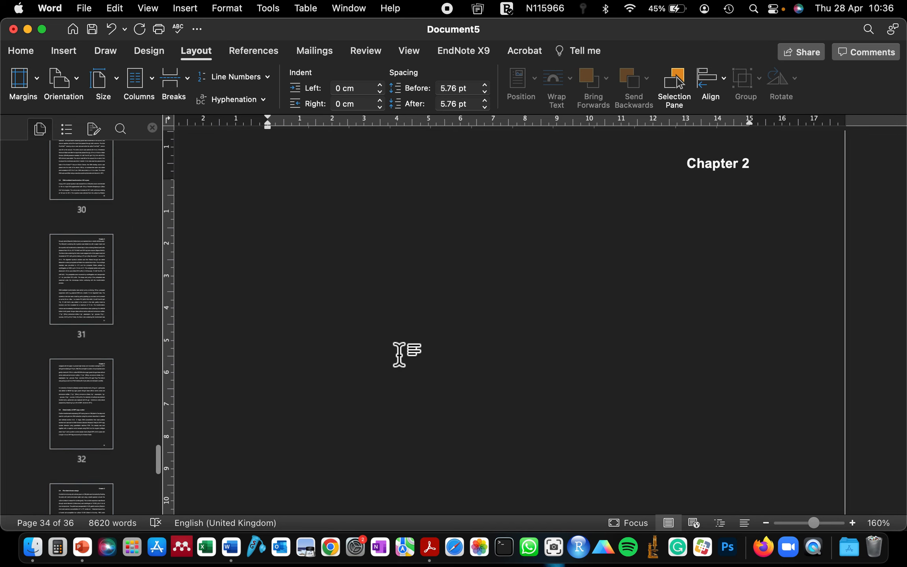
pyautogui.scroll(5, 399, 354)
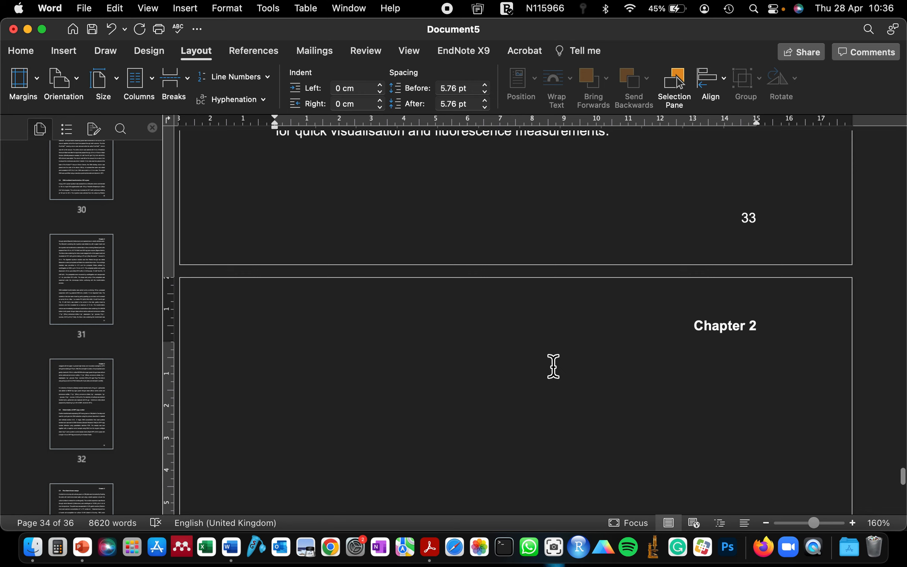
pyautogui.doubleClick(725, 324)
pyautogui.click(335, 105)
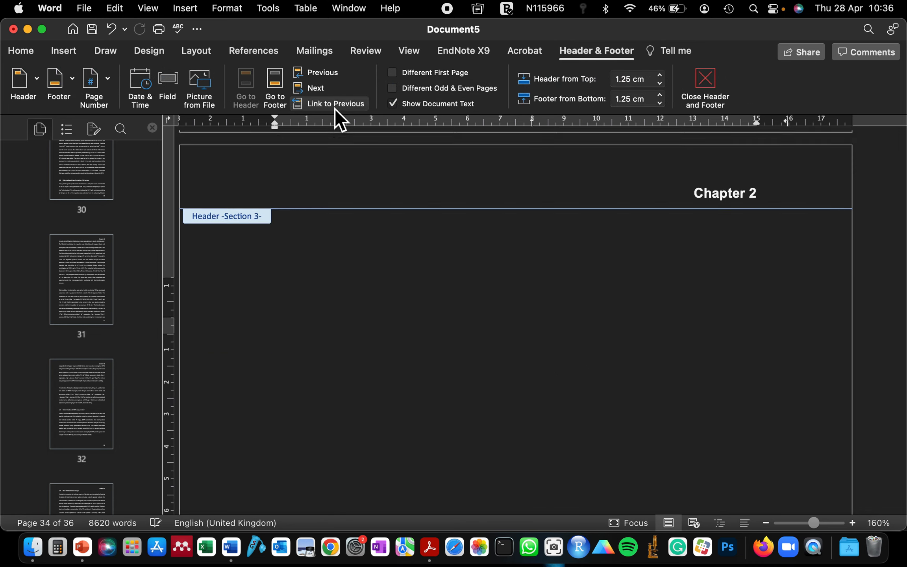
# - Delete the "Chapter 2" header text from the blank section following Chapter 2 and return to the document body
pyautogui.scroll(5, 419, 218)
pyautogui.scroll(1, 419, 218)
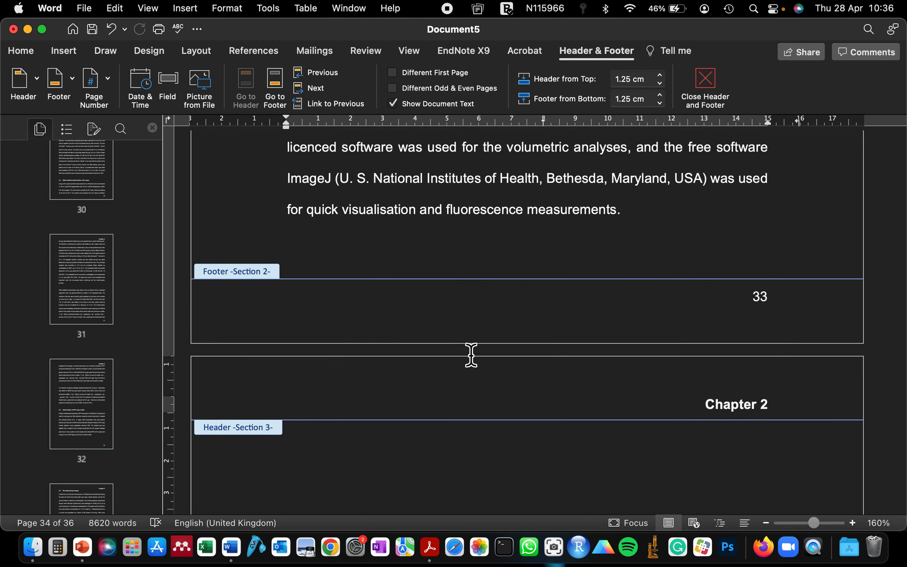
pyautogui.doubleClick(471, 479)
pyautogui.scroll(5, 421, 282)
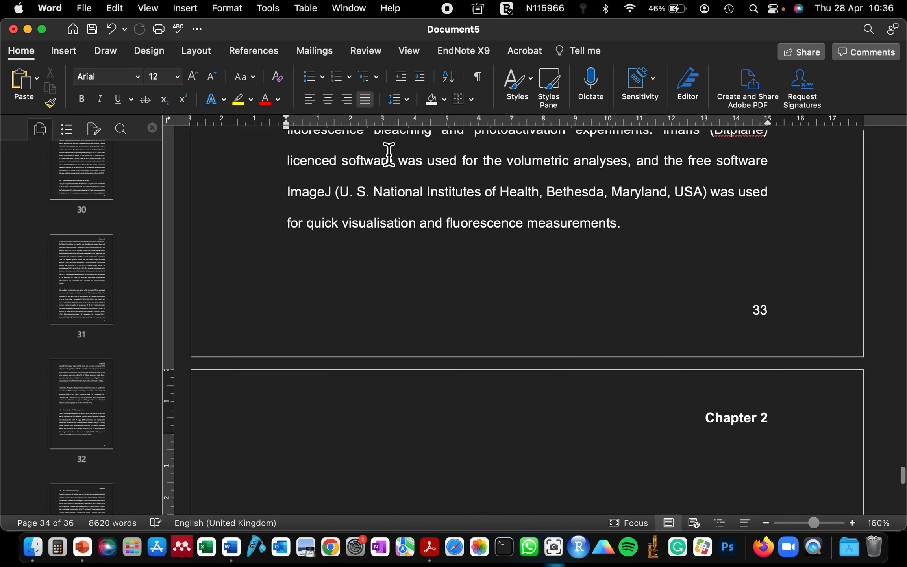
pyautogui.scroll(-4, 421, 281)
pyautogui.scroll(-3, 421, 282)
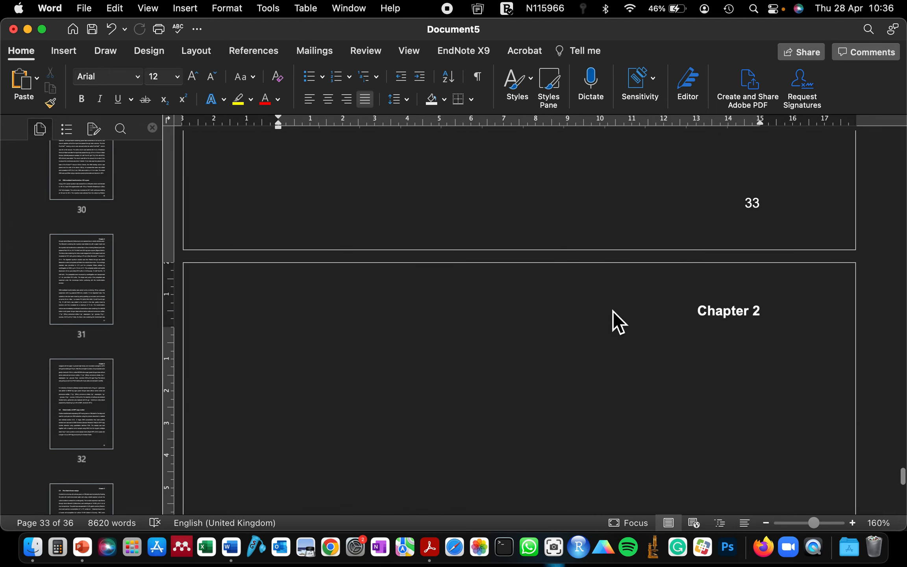
pyautogui.doubleClick(673, 320)
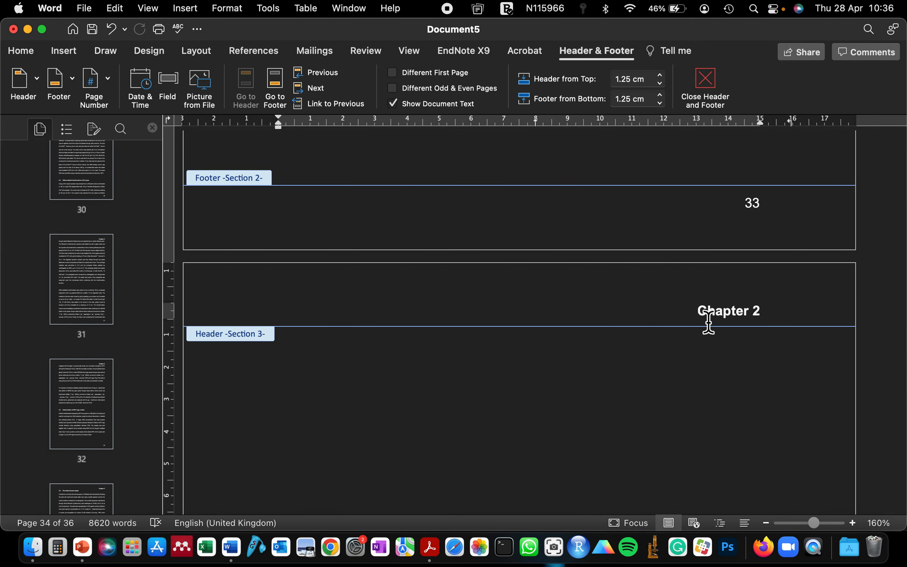
pyautogui.moveTo(706, 324); pyautogui.dragTo(771, 318)
pyautogui.press('BackSpace')
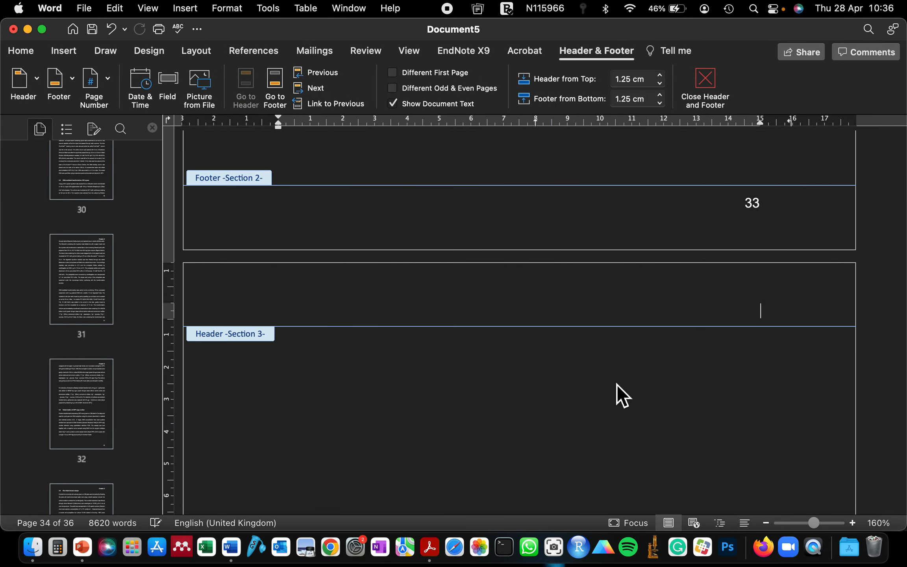
pyautogui.doubleClick(551, 455)
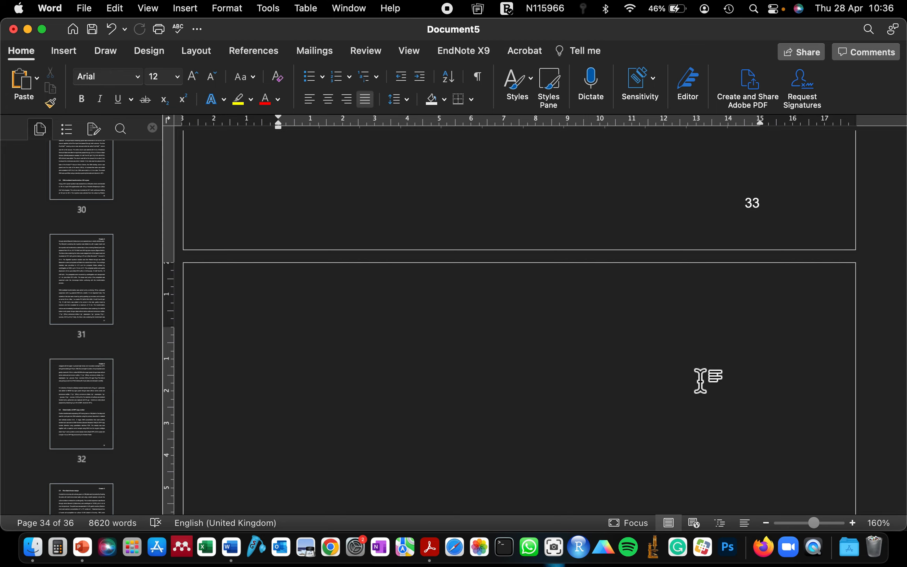
# - Insert the text of the Chapter 3 file from the "to merge" folder on the blank page following Chapter 2
pyautogui.scroll(5, 677, 308)
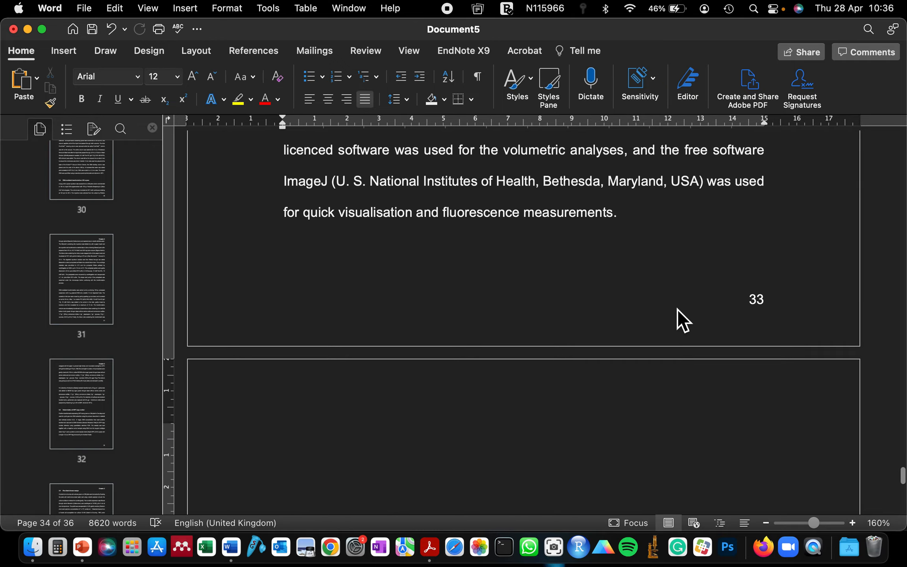
pyautogui.scroll(1, 677, 308)
pyautogui.scroll(-3, 677, 308)
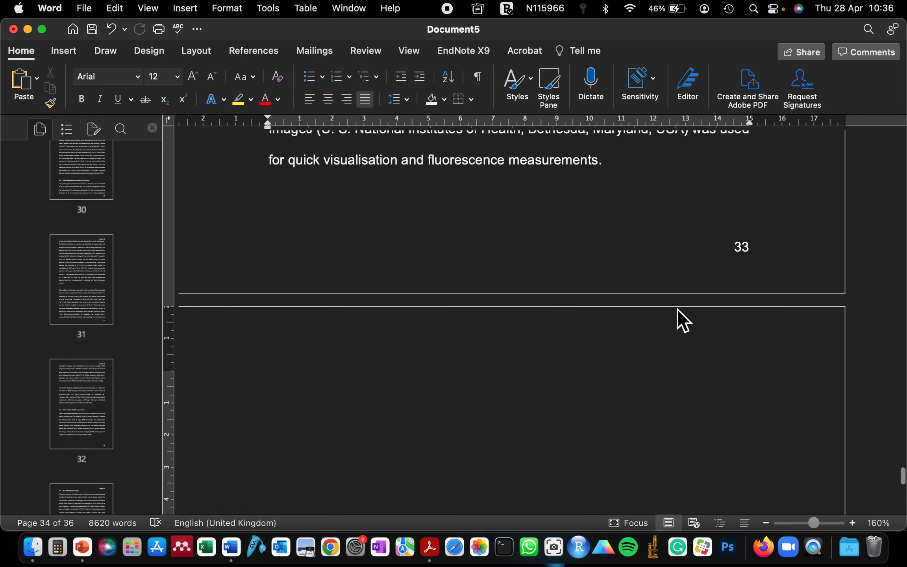
pyautogui.scroll(20, 677, 309)
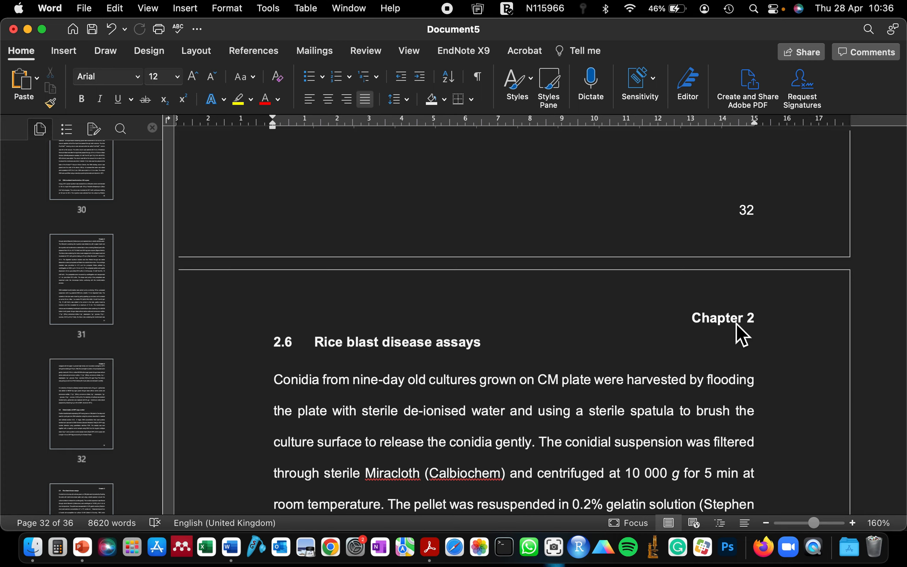
pyautogui.scroll(-20, 737, 321)
pyautogui.scroll(-20, 738, 321)
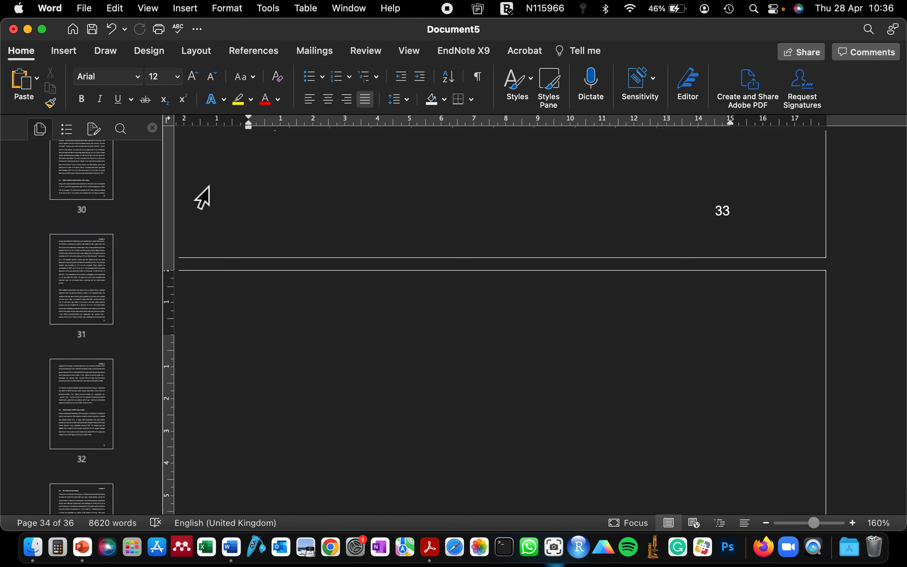
pyautogui.click(64, 48)
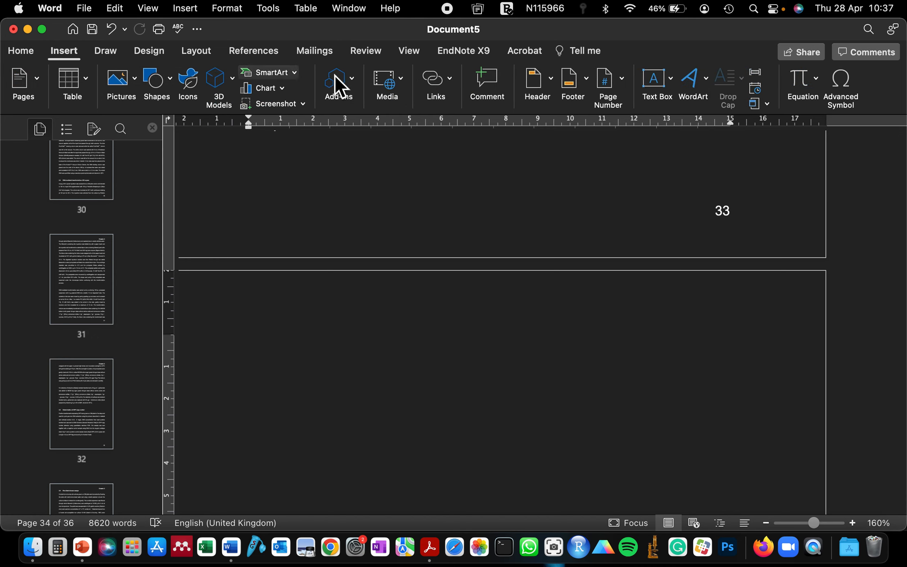
pyautogui.click(772, 102)
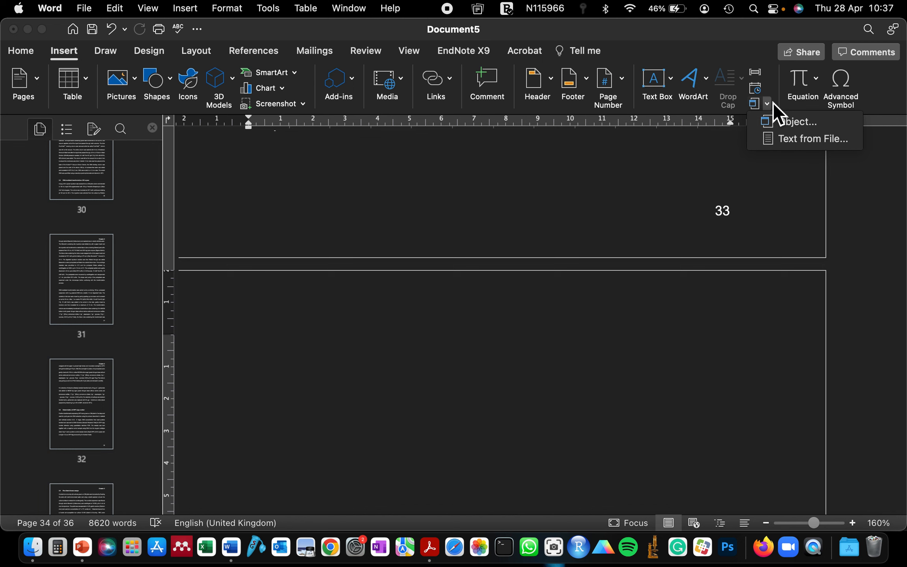
pyautogui.click(780, 142)
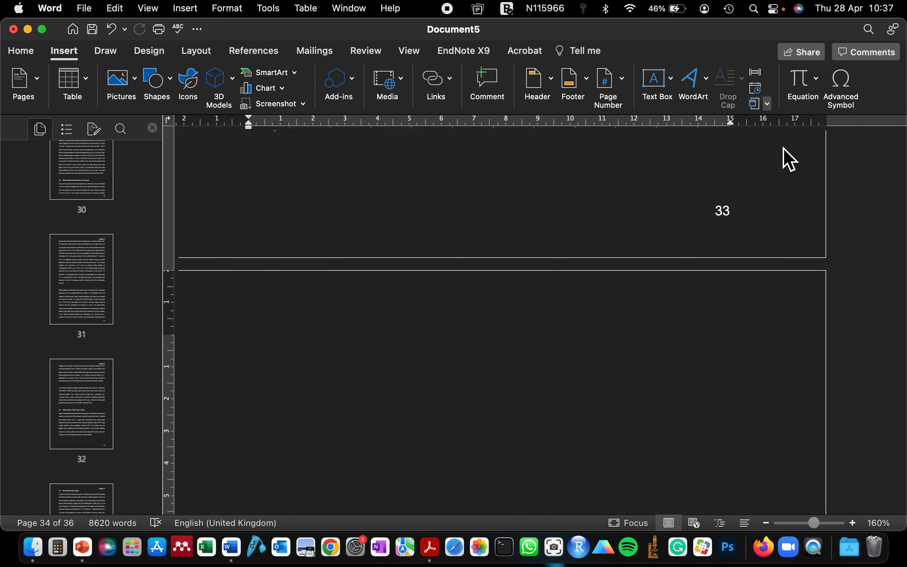
pyautogui.click(443, 39)
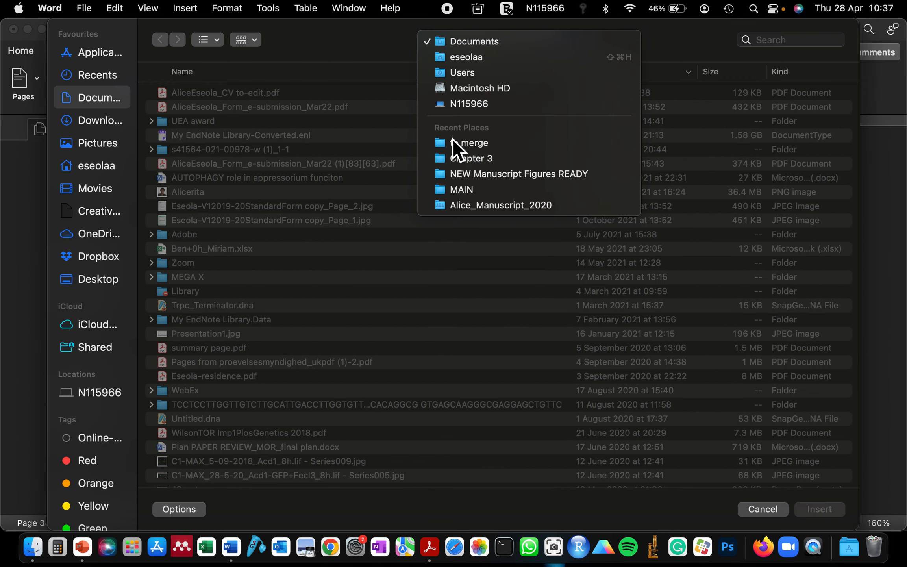
pyautogui.click(455, 147)
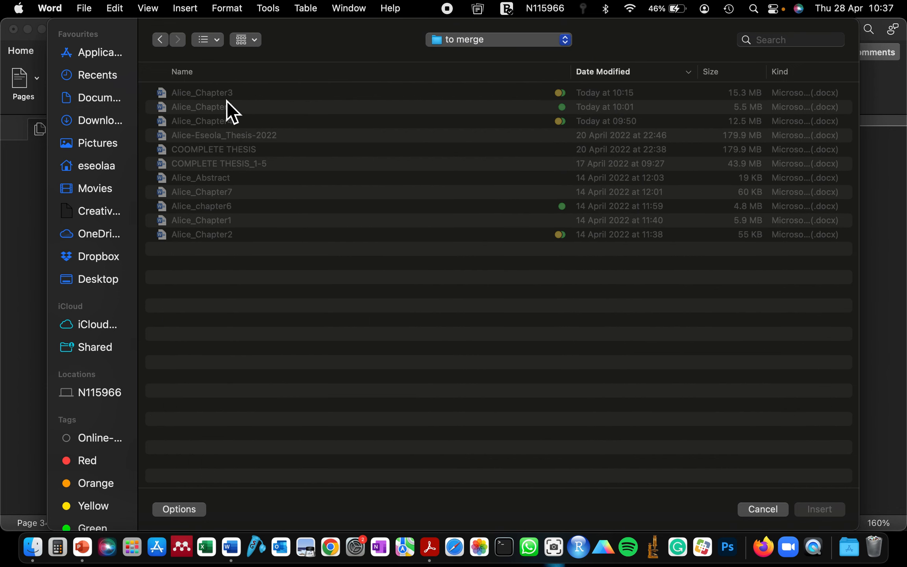
pyautogui.click(226, 97)
pyautogui.click(820, 511)
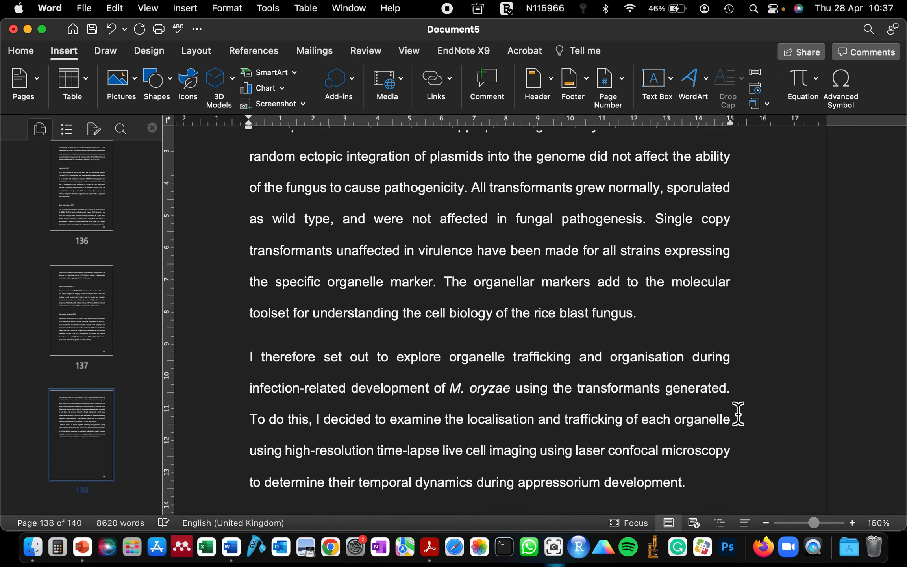
# - Check the page headers at the end of the inserted text, and go to the Chapter 3 title through the heading outline
pyautogui.scroll(-15, 750, 429)
pyautogui.scroll(15, 738, 408)
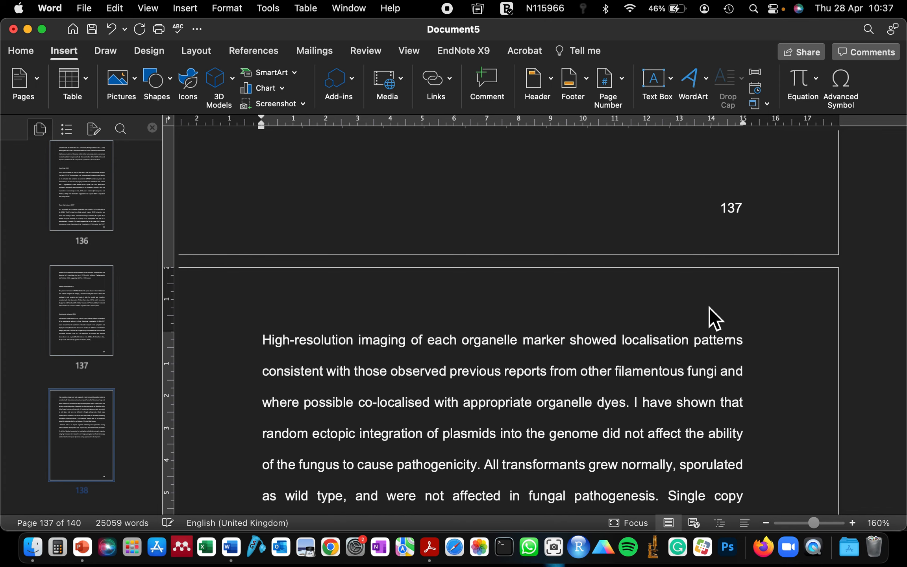
pyautogui.click(710, 308)
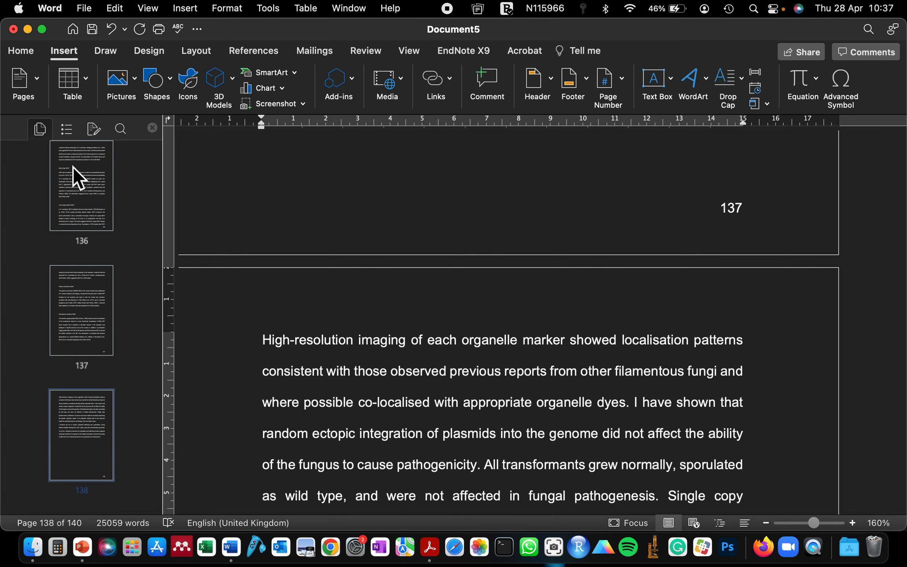
pyautogui.click(73, 134)
pyautogui.scroll(10, 67, 307)
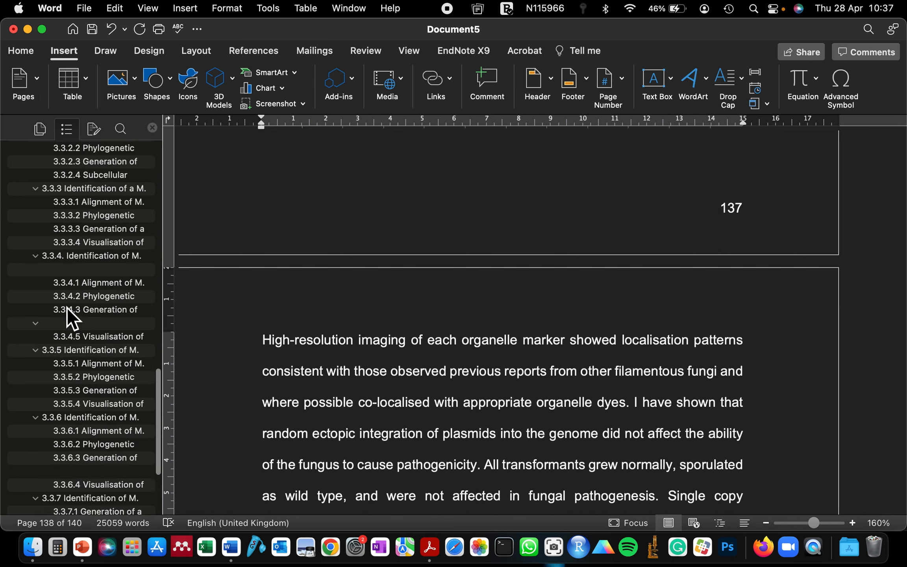
pyautogui.scroll(10, 63, 253)
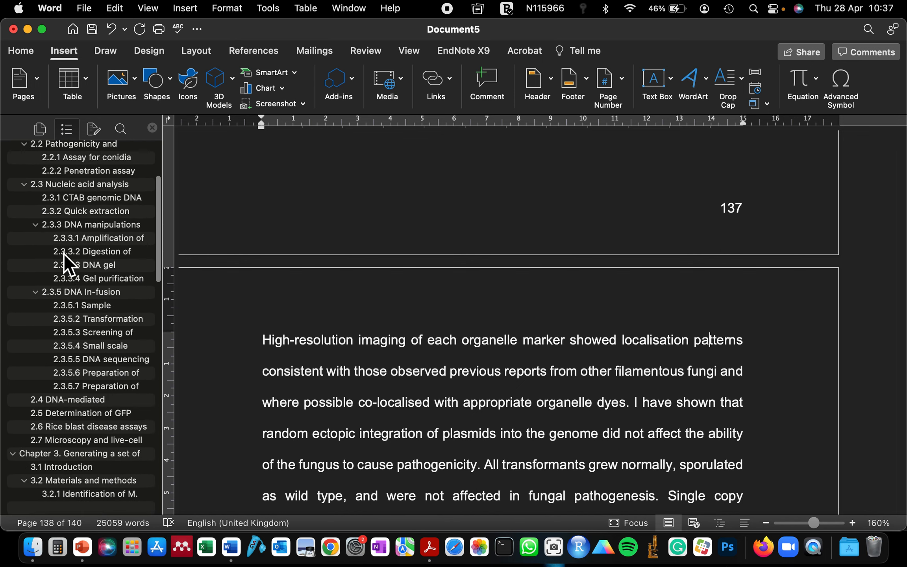
pyautogui.click(50, 451)
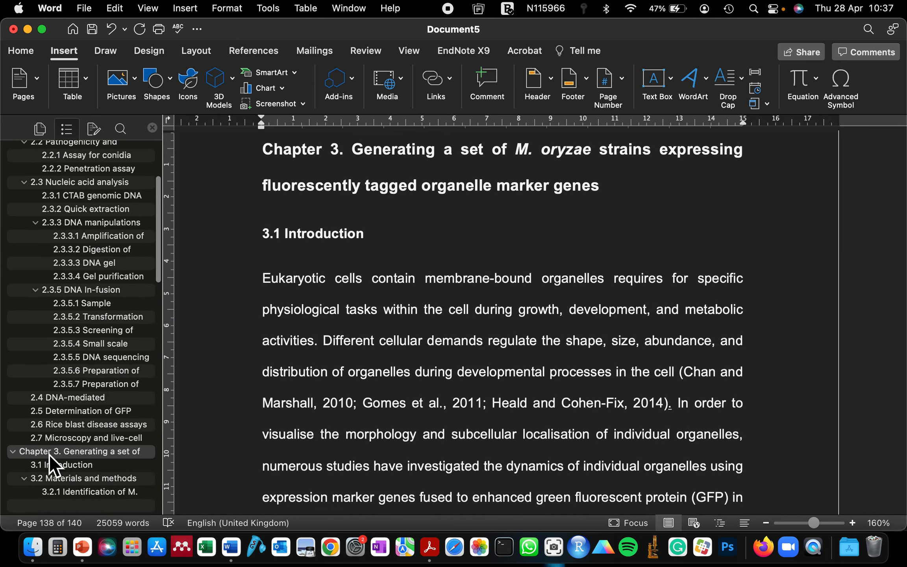
pyautogui.scroll(5, 498, 427)
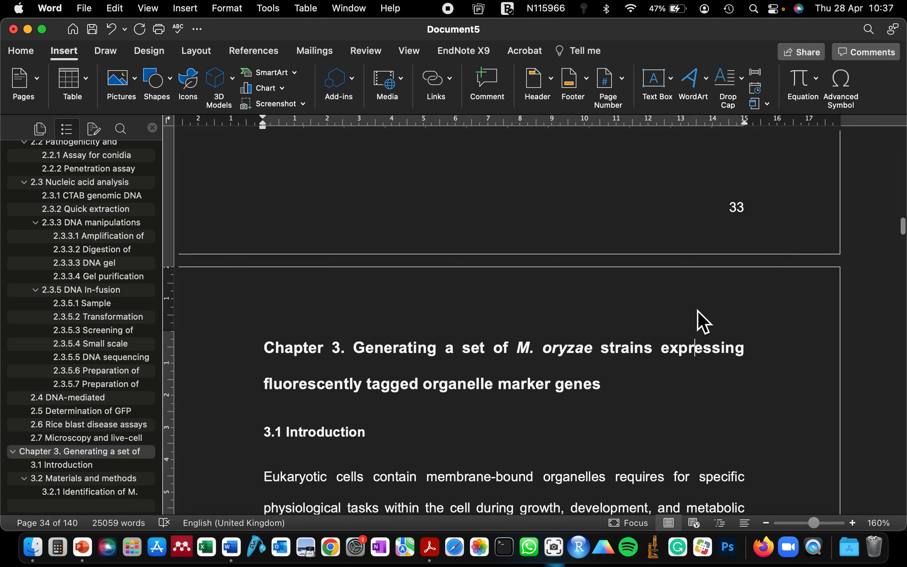
# - Enter "Chapter 3" in bold in the Section 3 header and return to the document body
pyautogui.doubleClick(697, 309)
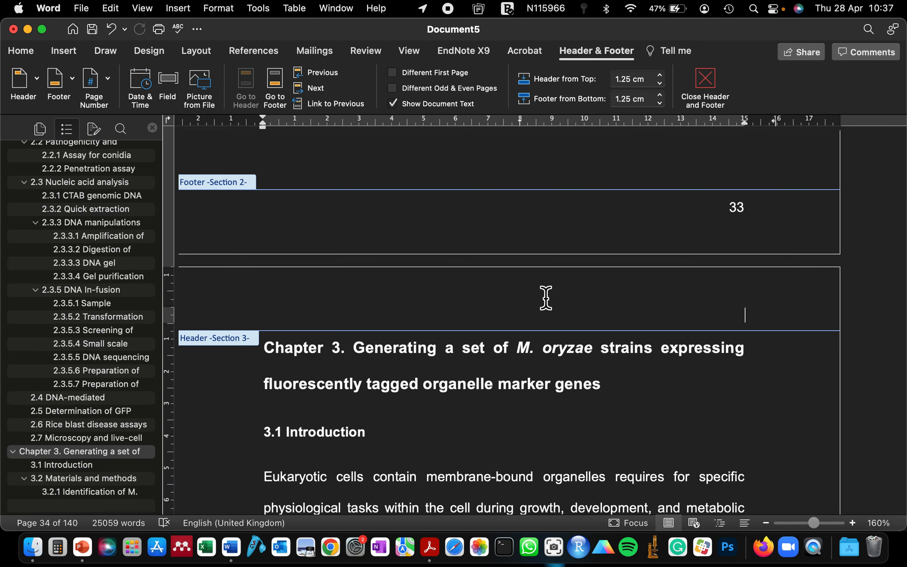
pyautogui.write('Chapter3')
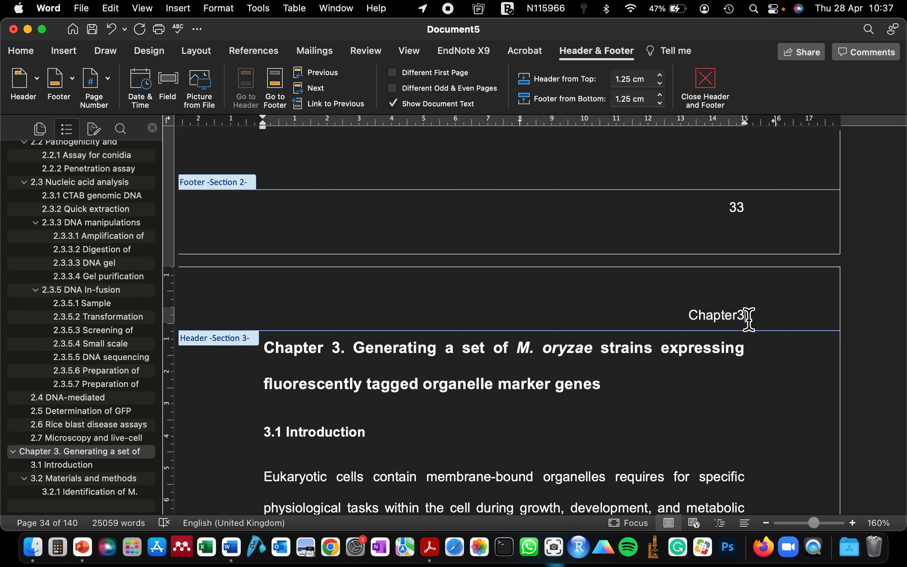
pyautogui.click(736, 315)
pyautogui.moveTo(691, 315); pyautogui.dragTo(753, 314)
pyautogui.press('super+b')
pyautogui.doubleClick(696, 377)
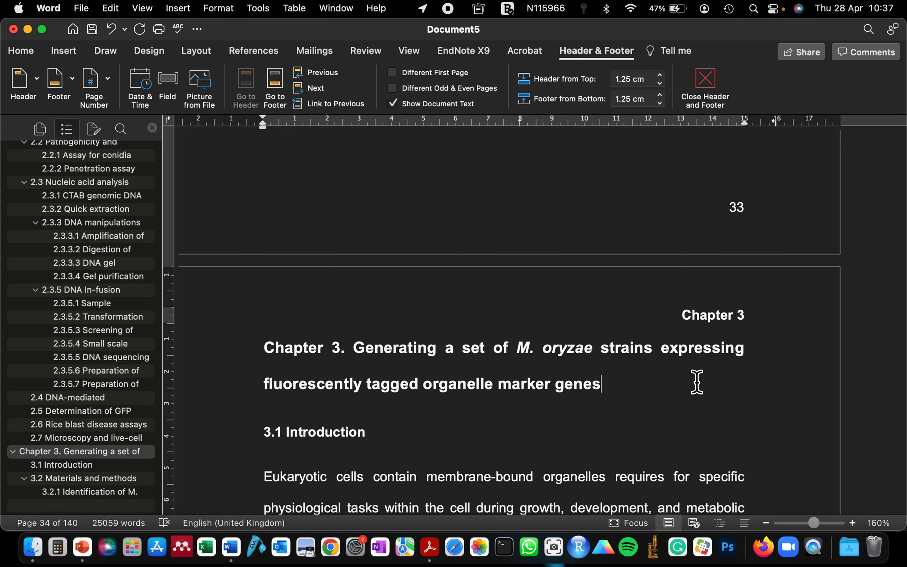
# - Compare the page headers on the last pages of Chapter 2 and the first page of Chapter 3
pyautogui.scroll(15, 661, 303)
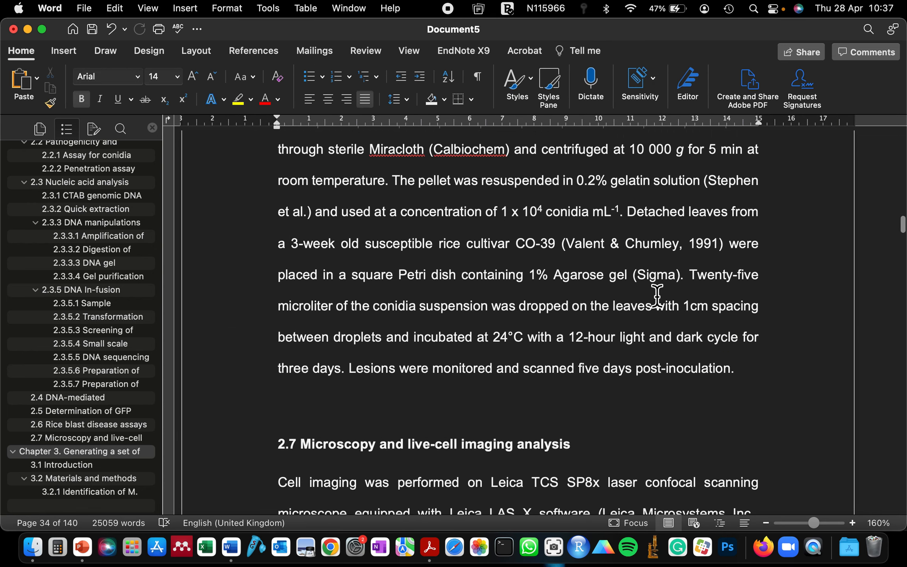
pyautogui.scroll(-15, 724, 302)
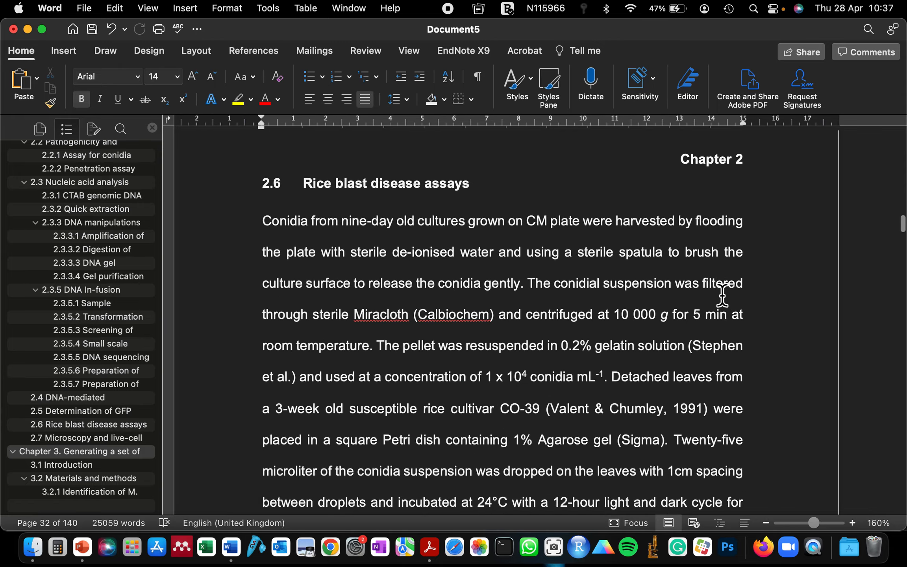
pyautogui.scroll(-5, 709, 296)
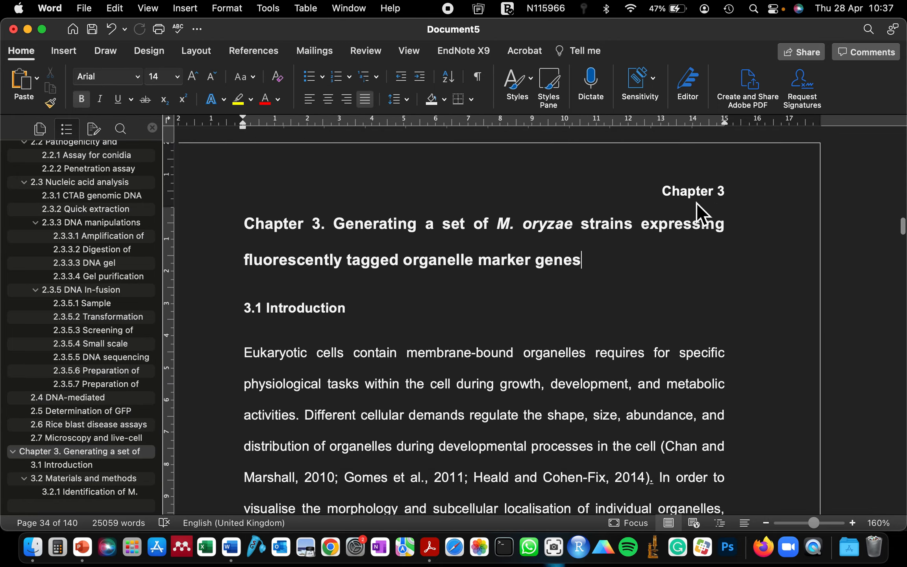
pyautogui.scroll(-5, 703, 204)
# - Insert a next-page section break after the last paragraph of the 3.4 Discussion at the end of Chapter 3
pyautogui.scroll(-15, 104, 437)
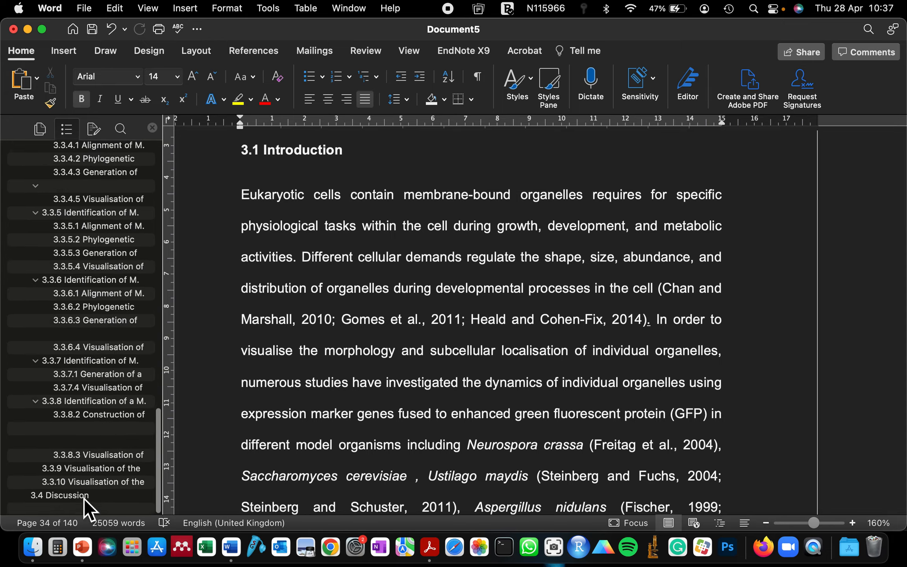
pyautogui.click(78, 500)
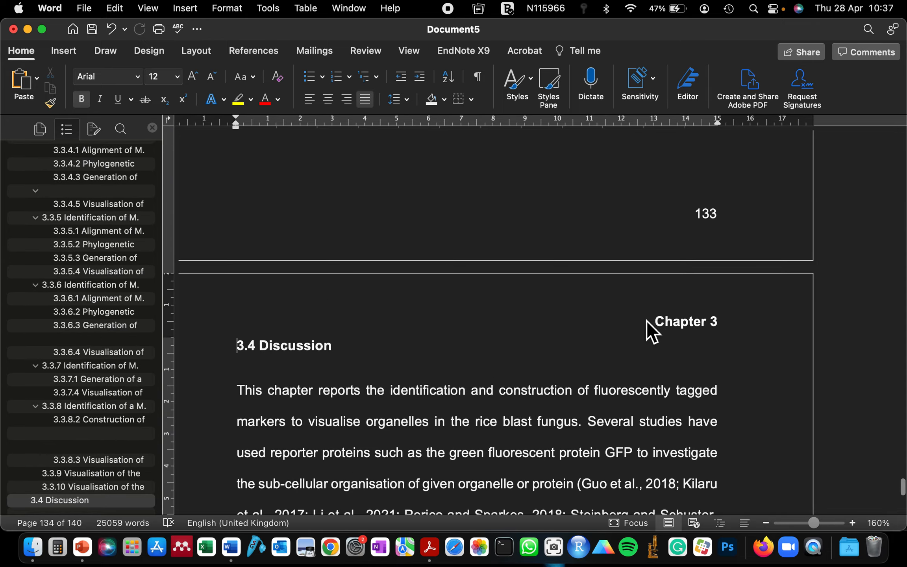
pyautogui.scroll(-10, 645, 389)
pyautogui.scroll(-15, 610, 396)
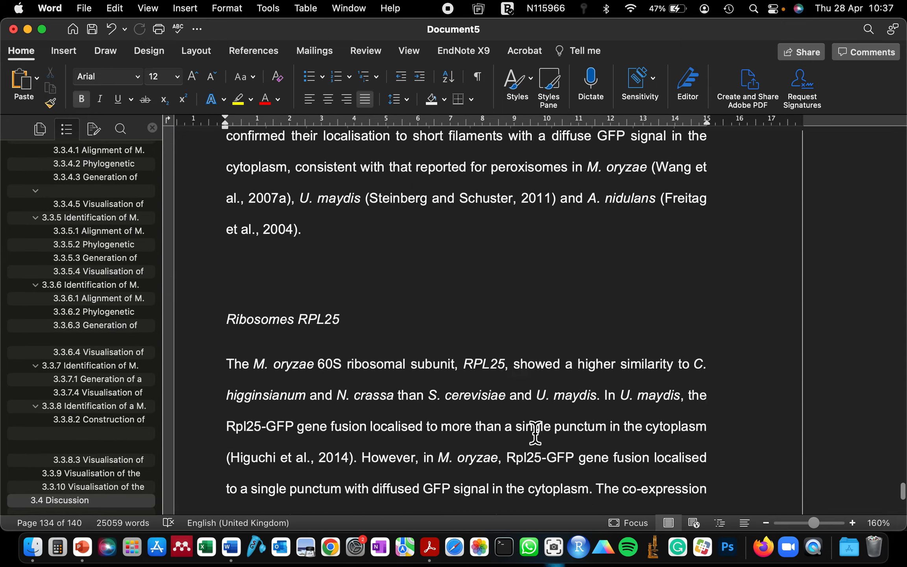
pyautogui.click(103, 502)
pyautogui.scroll(-15, 300, 492)
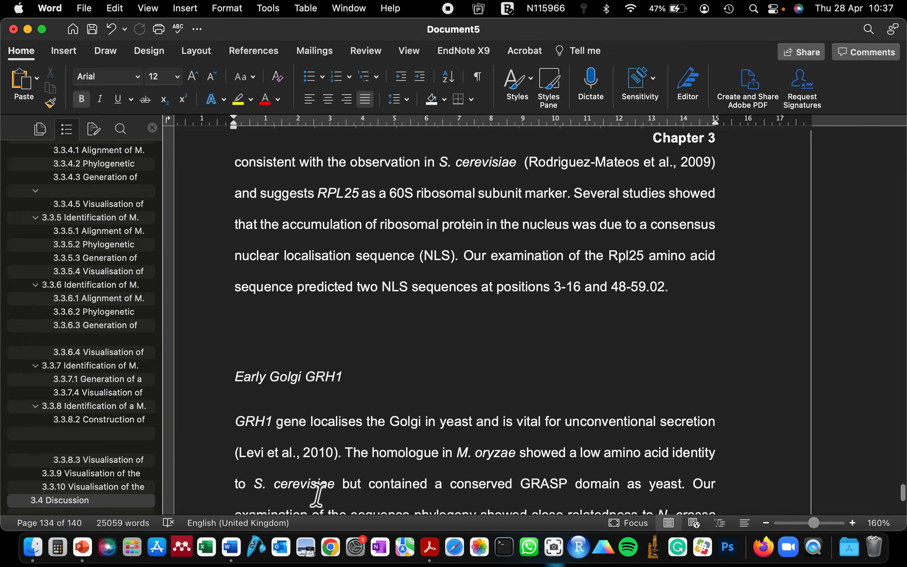
pyautogui.scroll(-10, 314, 481)
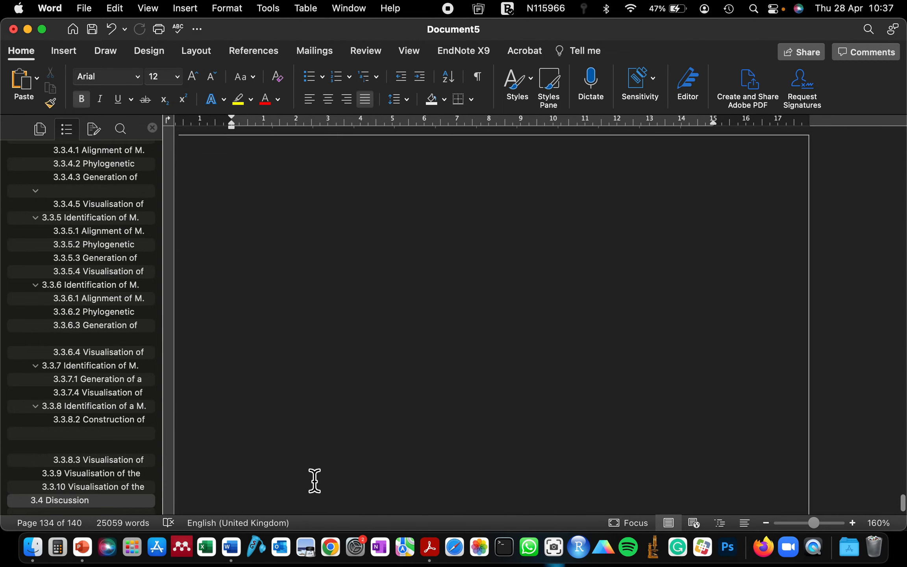
pyautogui.scroll(8, 313, 481)
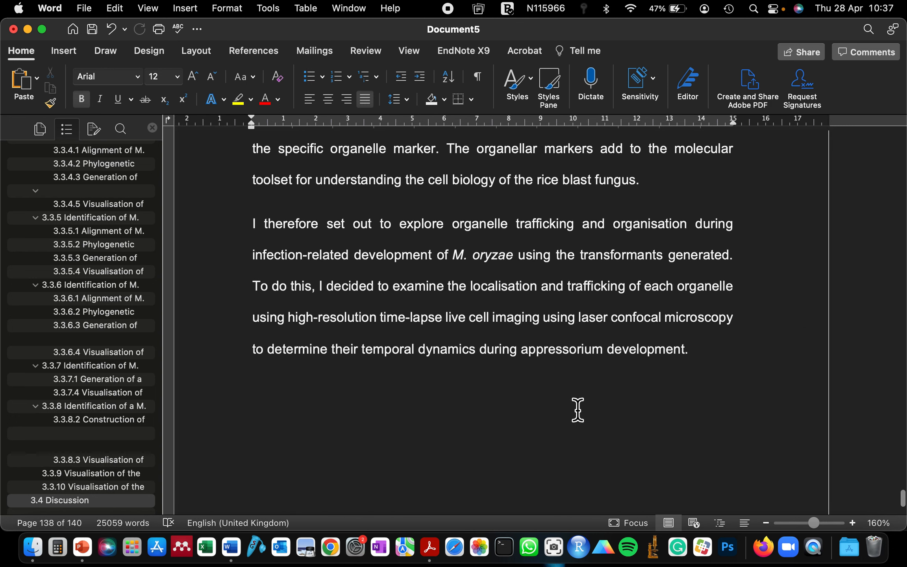
pyautogui.click(706, 366)
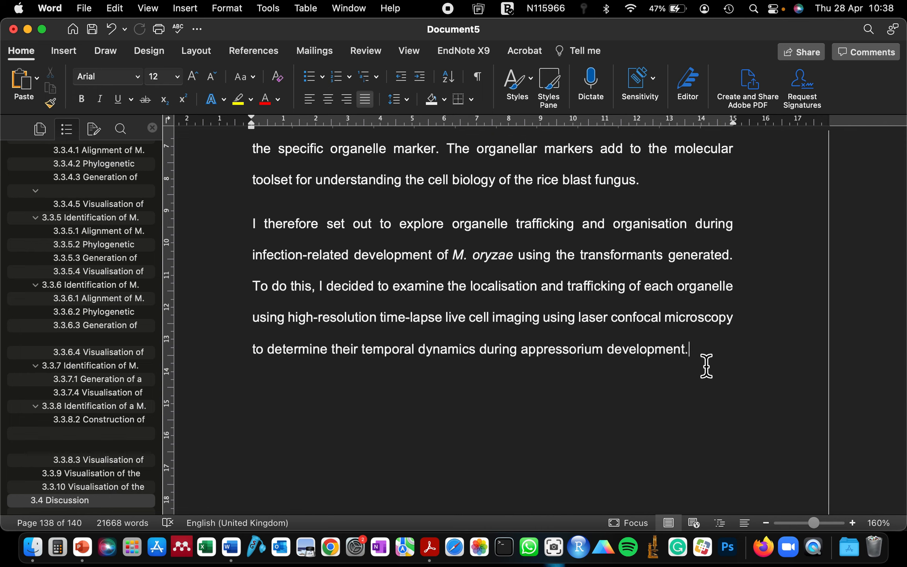
pyautogui.click(199, 51)
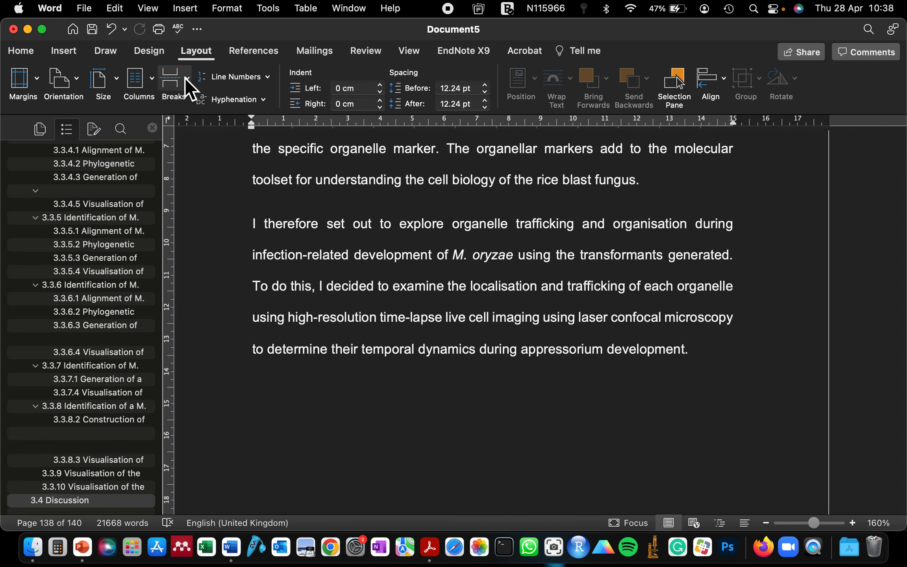
pyautogui.click(187, 79)
pyautogui.click(202, 242)
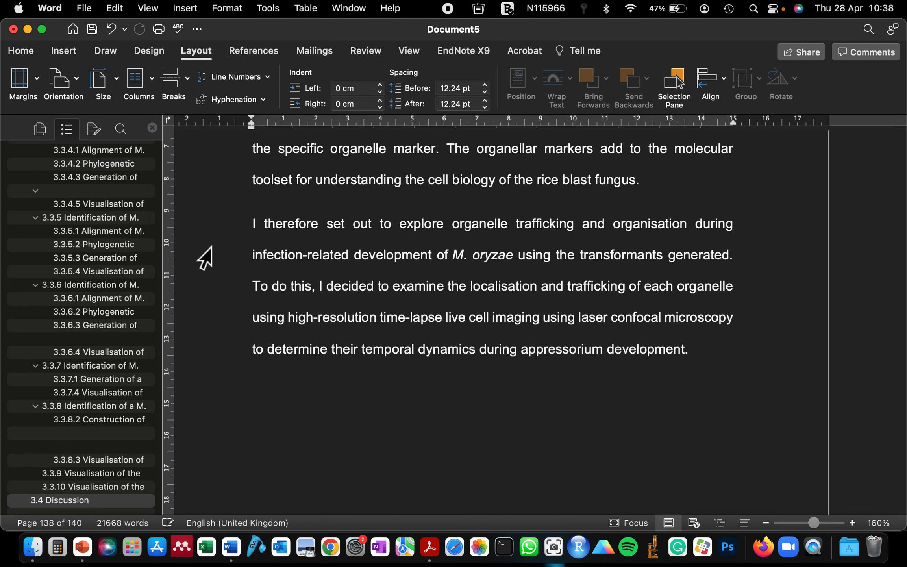
# - Unlink the Section 4 header on the new blank page from the previous section
pyautogui.scroll(-5, 542, 395)
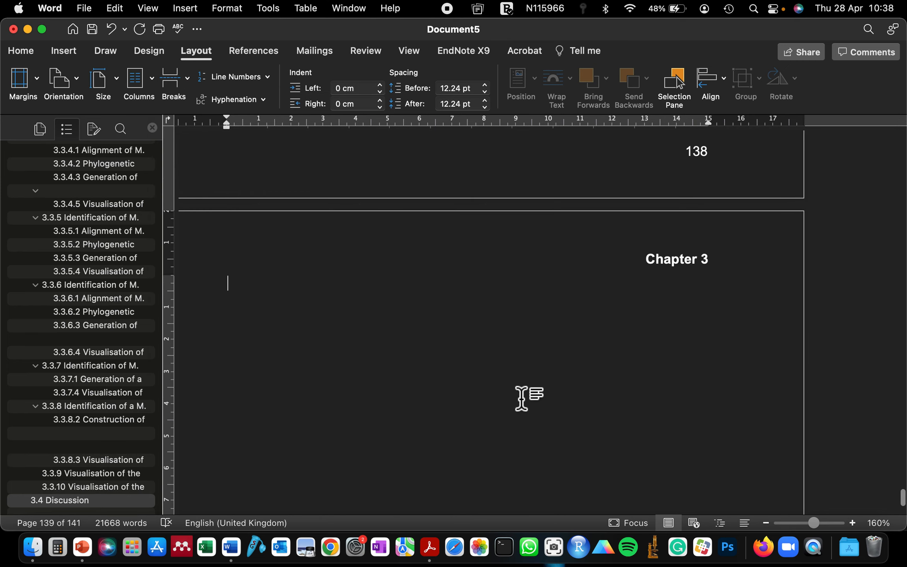
pyautogui.scroll(1, 521, 394)
pyautogui.scroll(-1, 524, 392)
pyautogui.hscroll(-1, 682, 284)
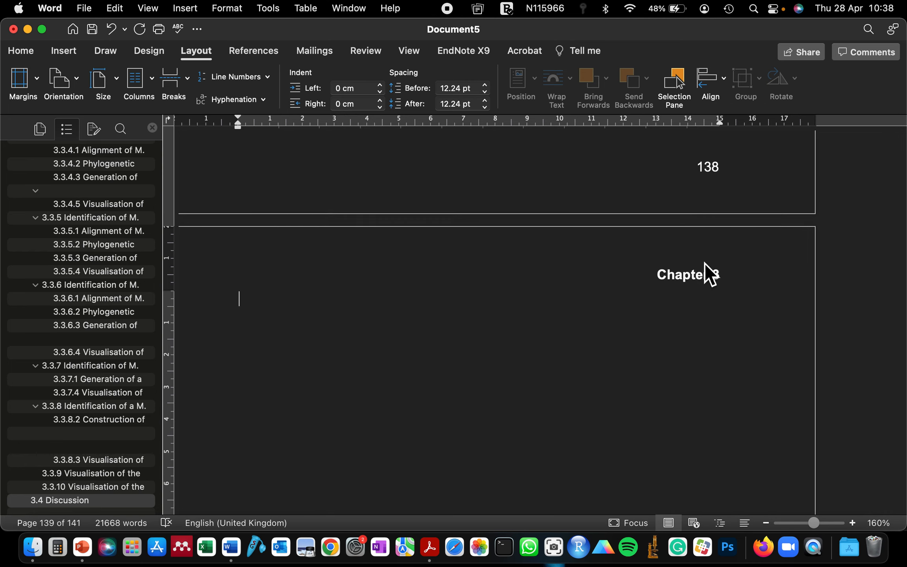
pyautogui.doubleClick(693, 276)
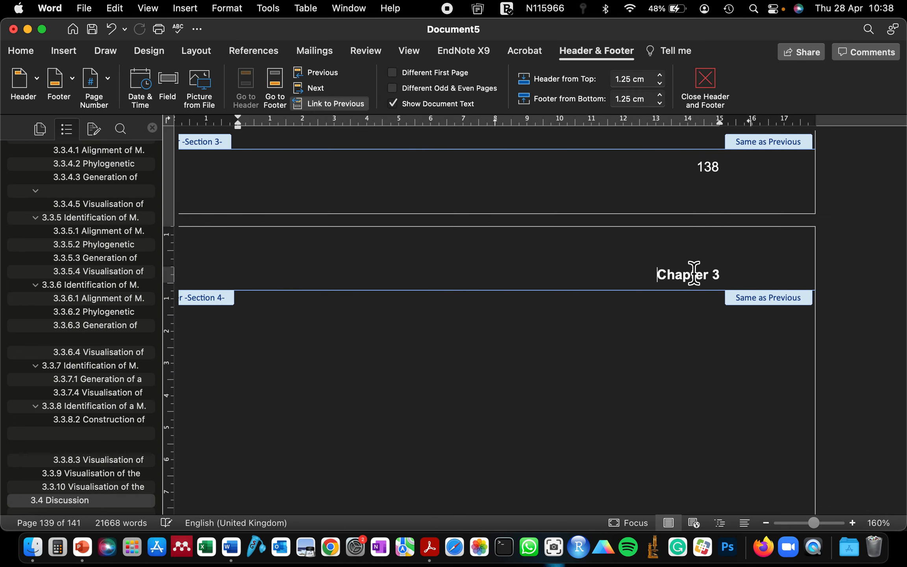
pyautogui.click(658, 274)
pyautogui.click(327, 103)
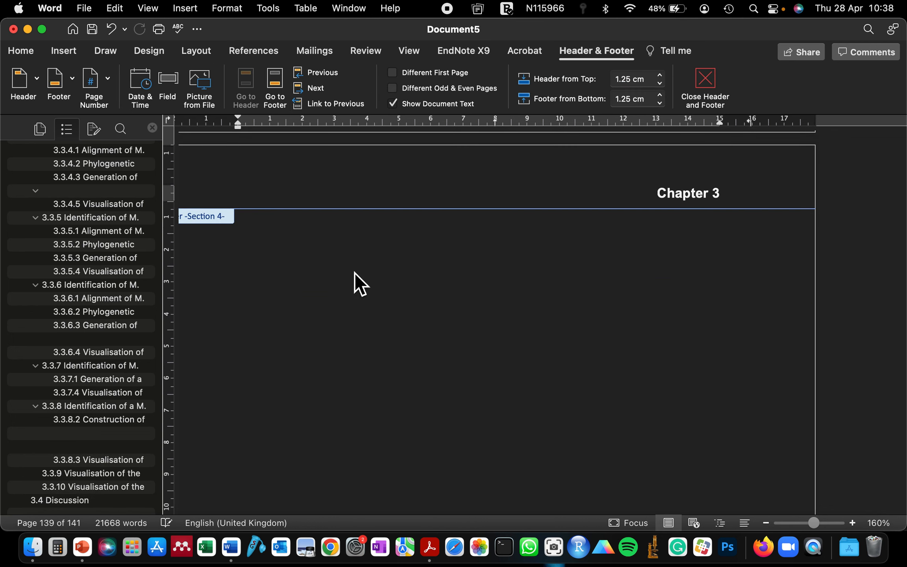
pyautogui.doubleClick(354, 283)
pyautogui.press('cmd+alt+shift+d')
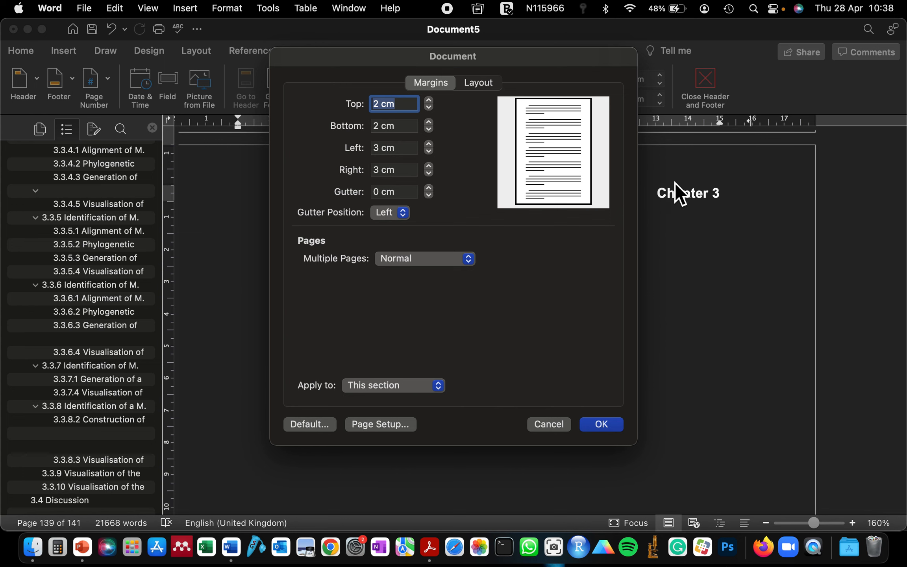
pyautogui.click(564, 425)
pyautogui.doubleClick(573, 427)
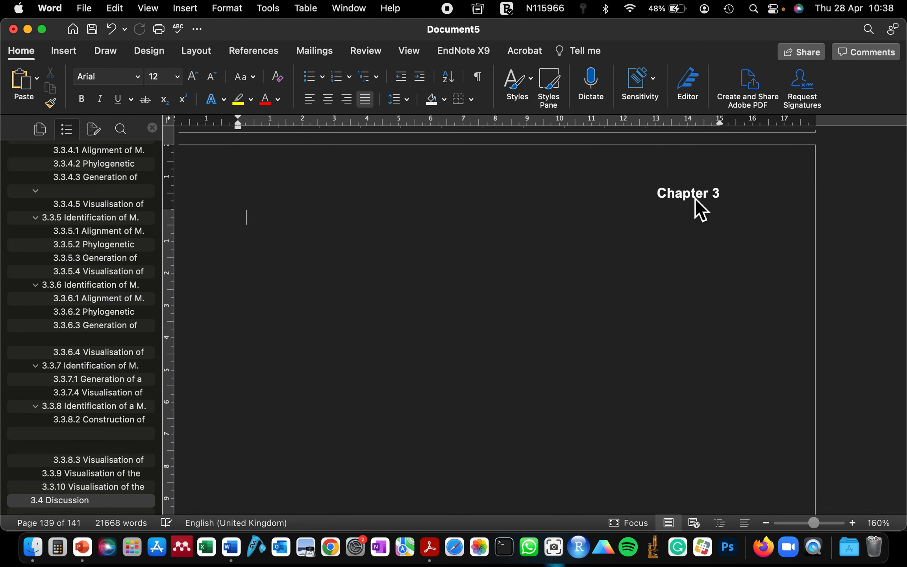
# - Delete the text "Chapter 3" from the Section 4 header and return to the document body
pyautogui.doubleClick(668, 200)
pyautogui.moveTo(676, 202); pyautogui.dragTo(725, 197)
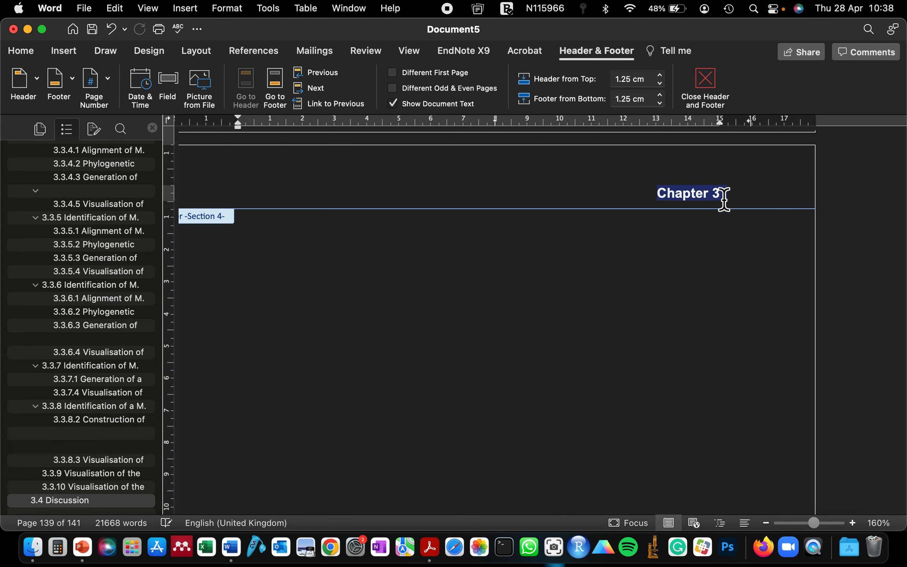
pyautogui.press('BackSpace')
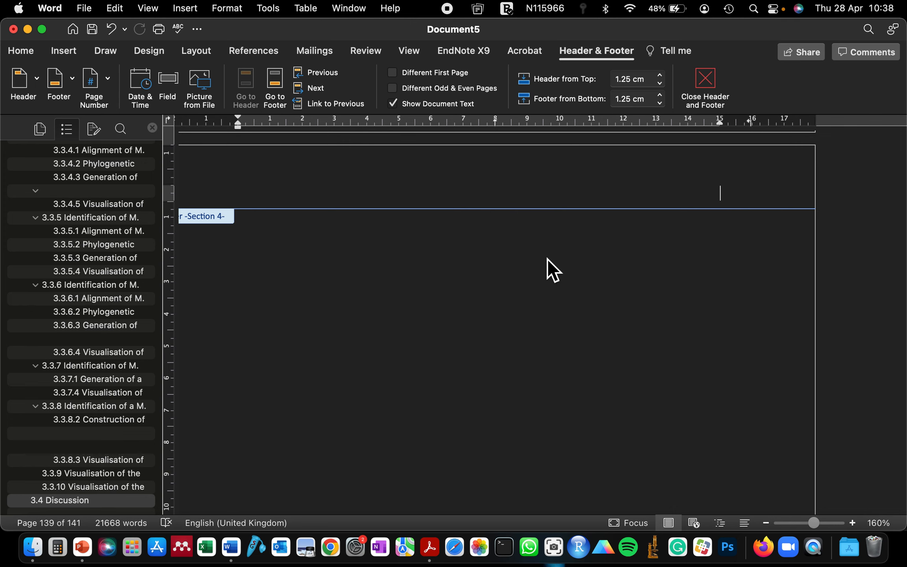
pyautogui.doubleClick(352, 277)
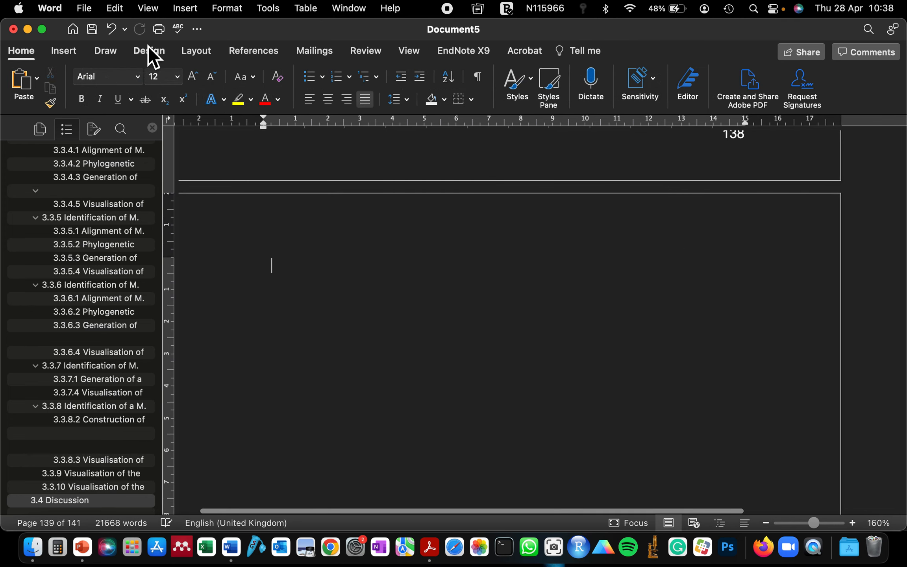
# - Insert the text of the Chapter 4 file from the "to merge" folder on the blank page following Chapter 3
pyautogui.click(59, 52)
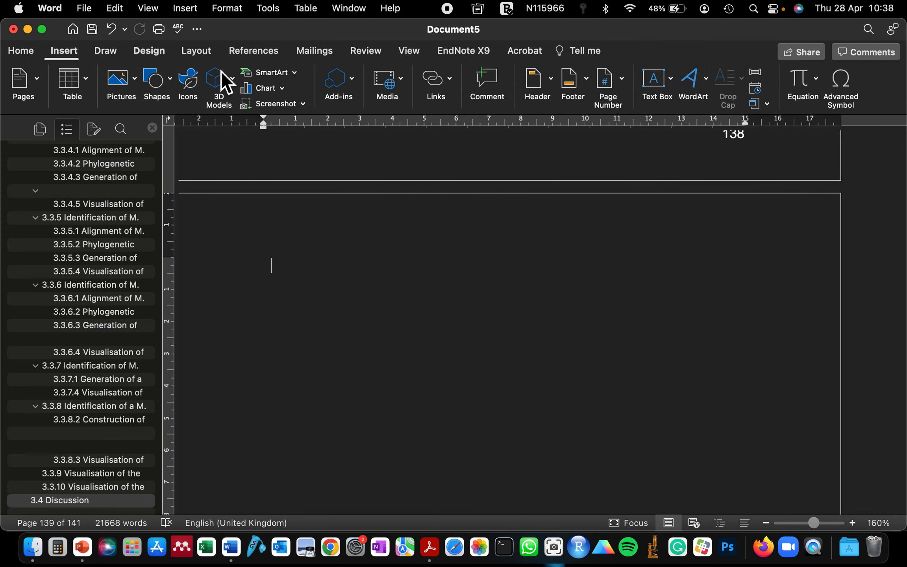
pyautogui.click(767, 105)
pyautogui.click(767, 139)
pyautogui.click(452, 40)
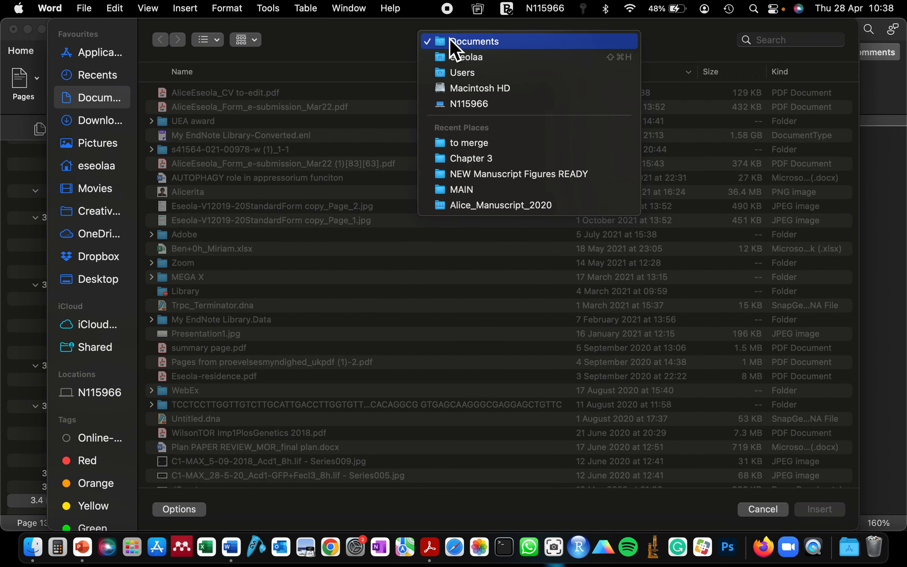
pyautogui.click(467, 144)
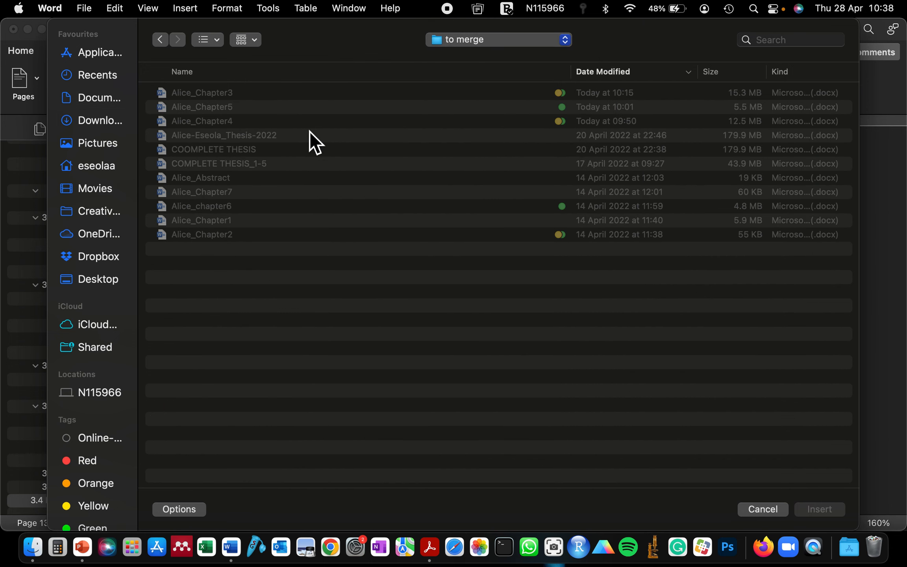
pyautogui.click(222, 125)
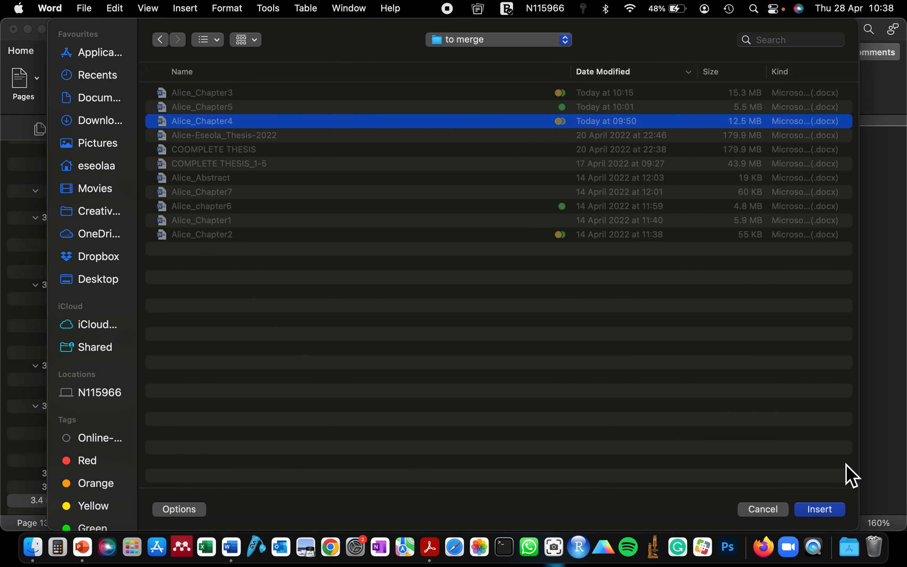
pyautogui.click(816, 512)
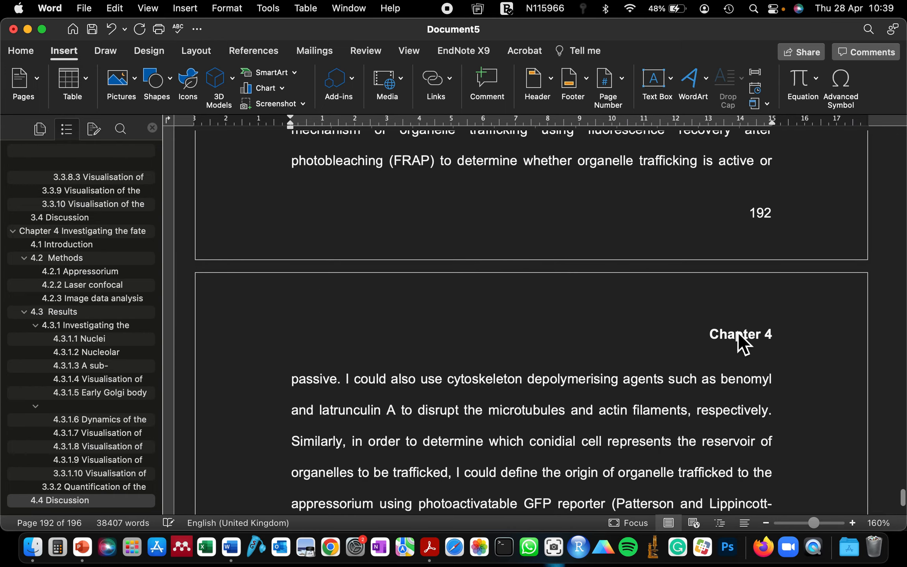
# - Insert a next-page section break after the last paragraph of Chapter 4
pyautogui.scroll(-8, 744, 342)
pyautogui.scroll(4, 744, 347)
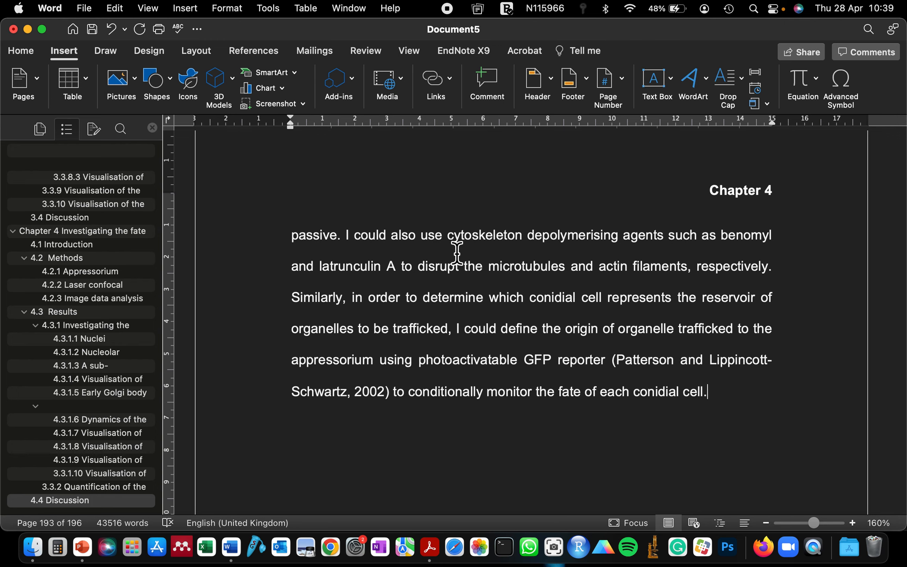
pyautogui.scroll(-15, 457, 253)
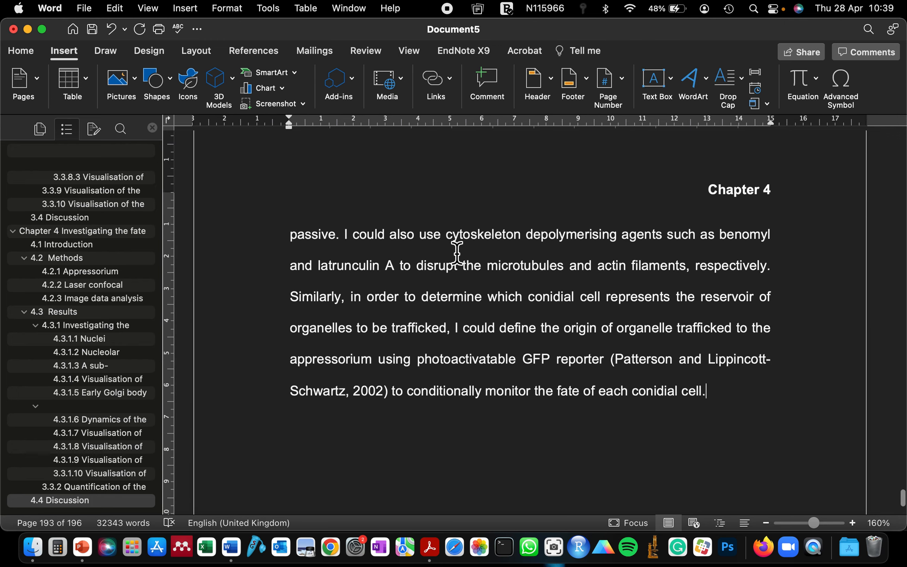
pyautogui.scroll(-1, 456, 253)
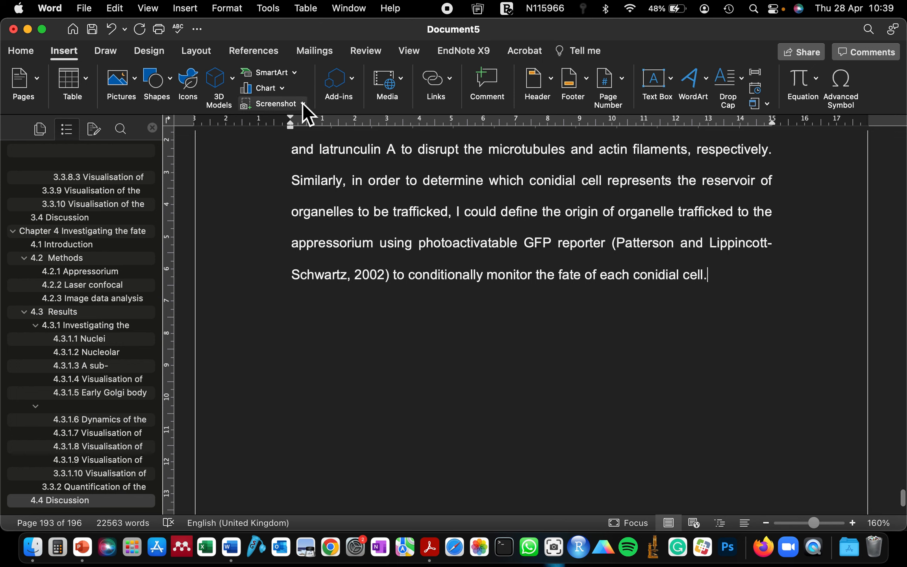
pyautogui.click(192, 52)
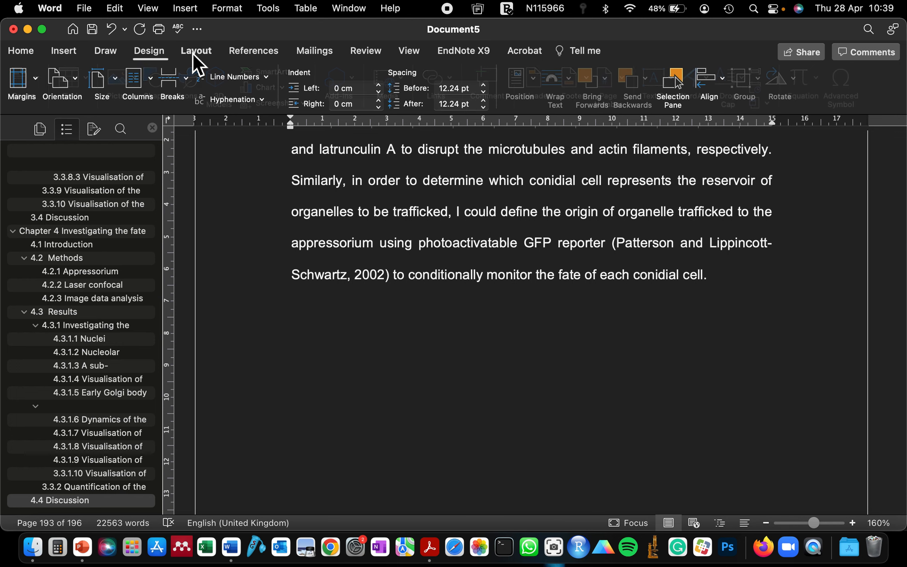
pyautogui.click(179, 80)
pyautogui.click(247, 266)
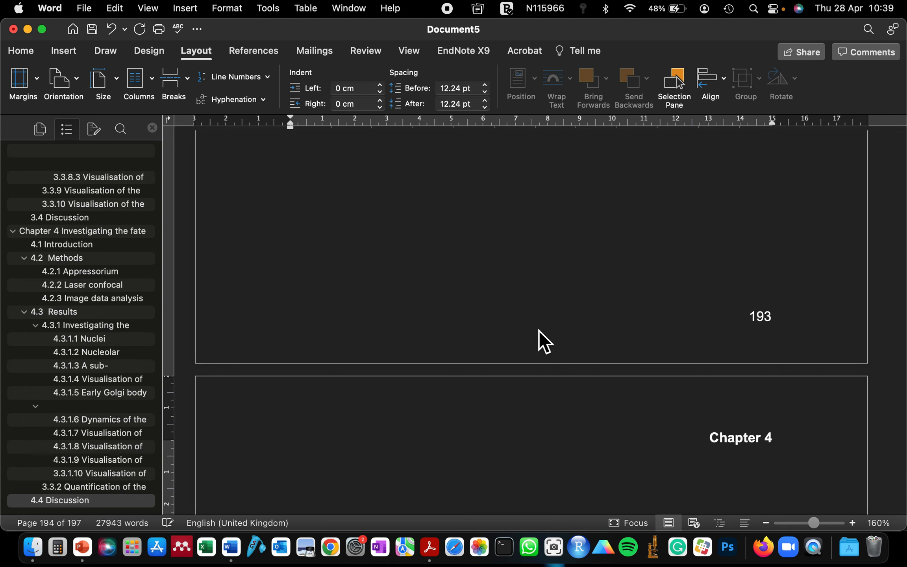
# - Unlink the Section 5 header from the previous section and return to the document body
pyautogui.scroll(-3, 539, 330)
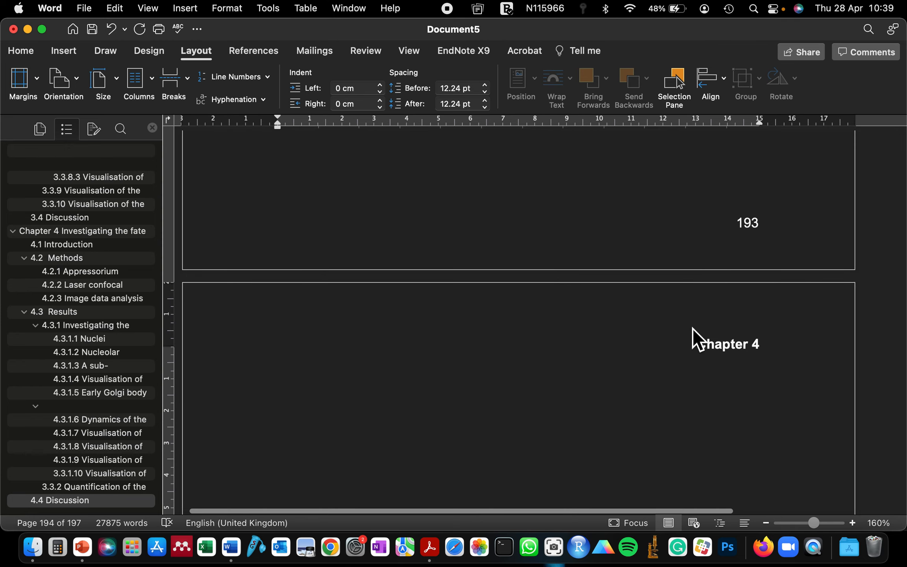
pyautogui.doubleClick(693, 333)
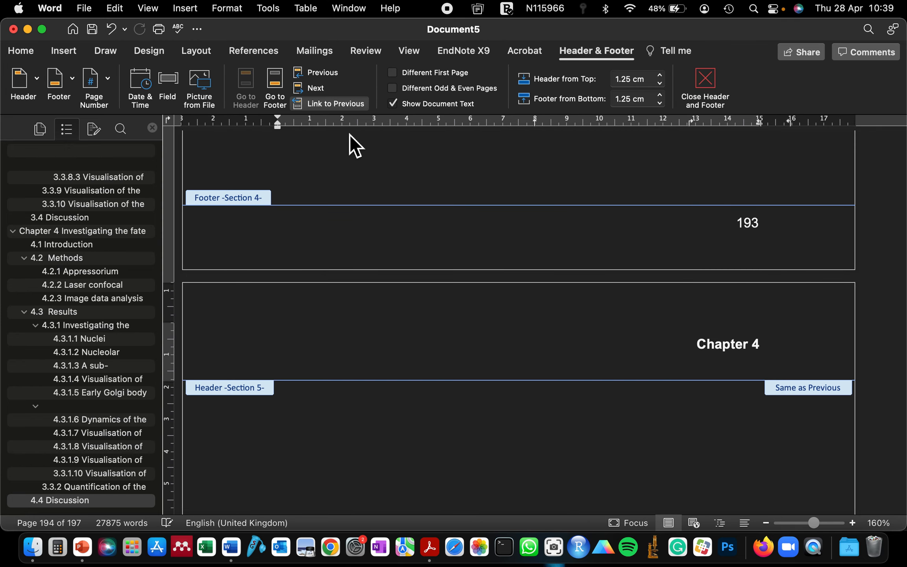
pyautogui.click(328, 105)
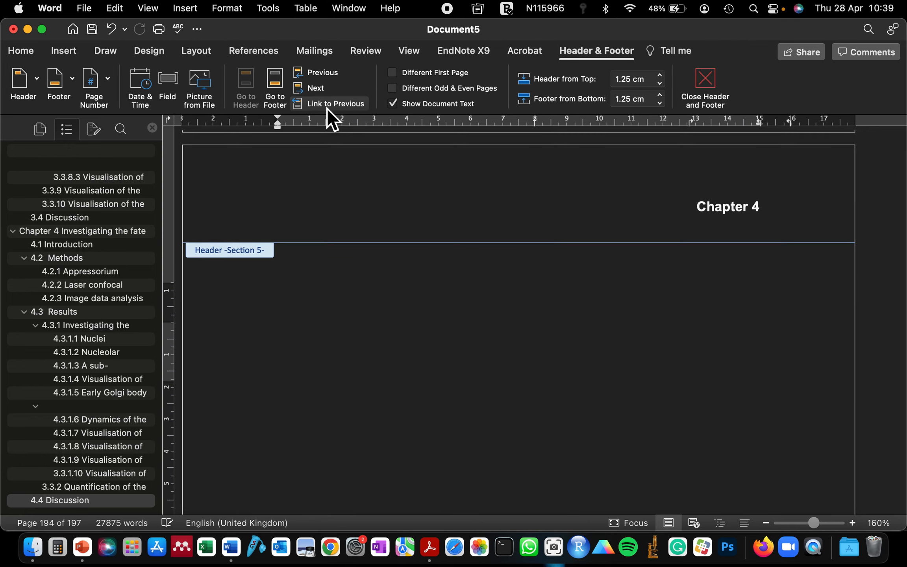
pyautogui.doubleClick(390, 335)
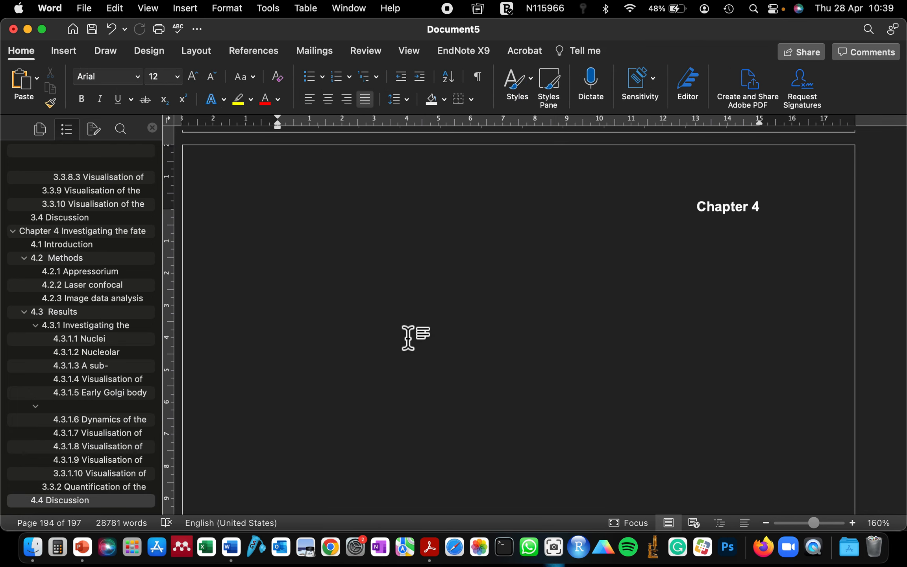
# - Delete the text "Chapter 4" from the Section 5 header and close the header
pyautogui.doubleClick(697, 212)
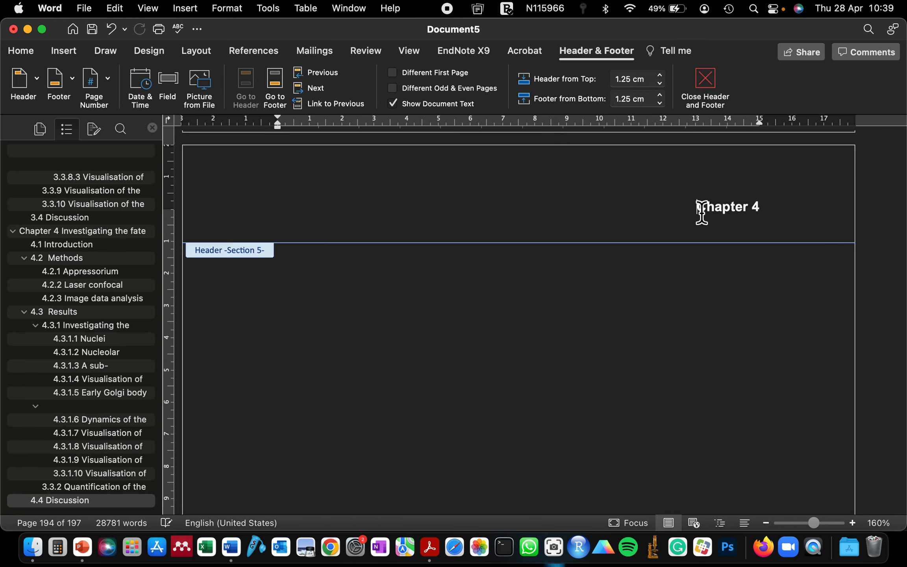
pyautogui.moveTo(698, 207); pyautogui.dragTo(767, 207)
pyautogui.press('BackSpace')
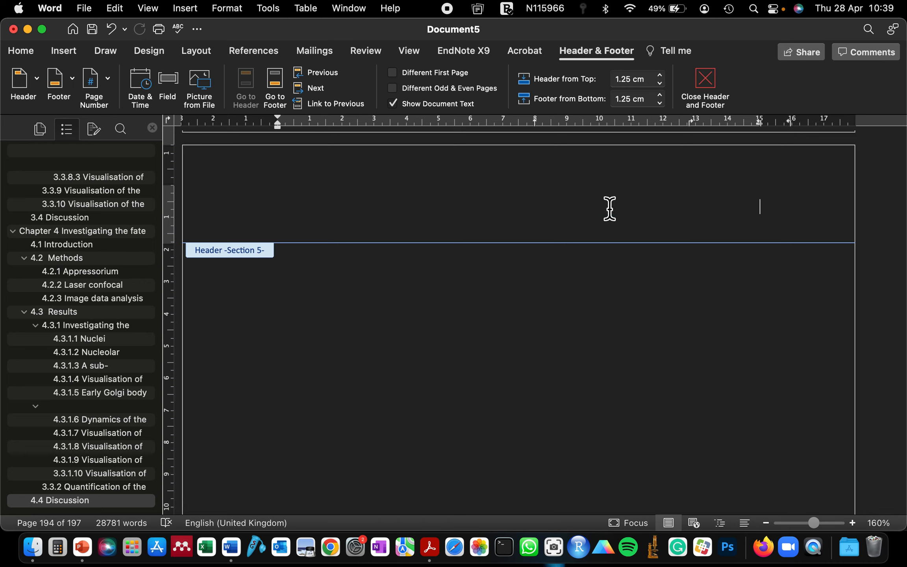
pyautogui.click(700, 83)
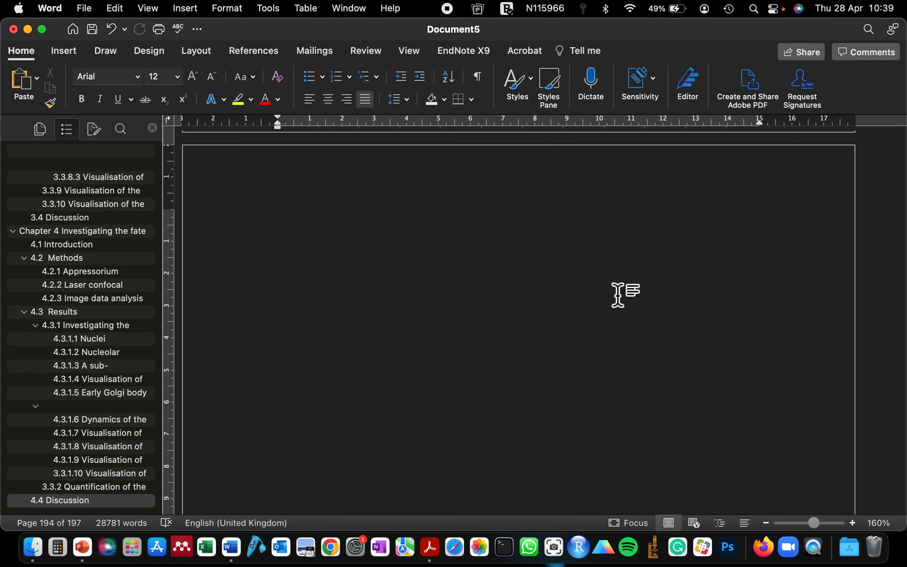
# - Insert the text of the Chapter 5 file from the "to merge" folder on the blank page following Chapter 4
pyautogui.click(73, 51)
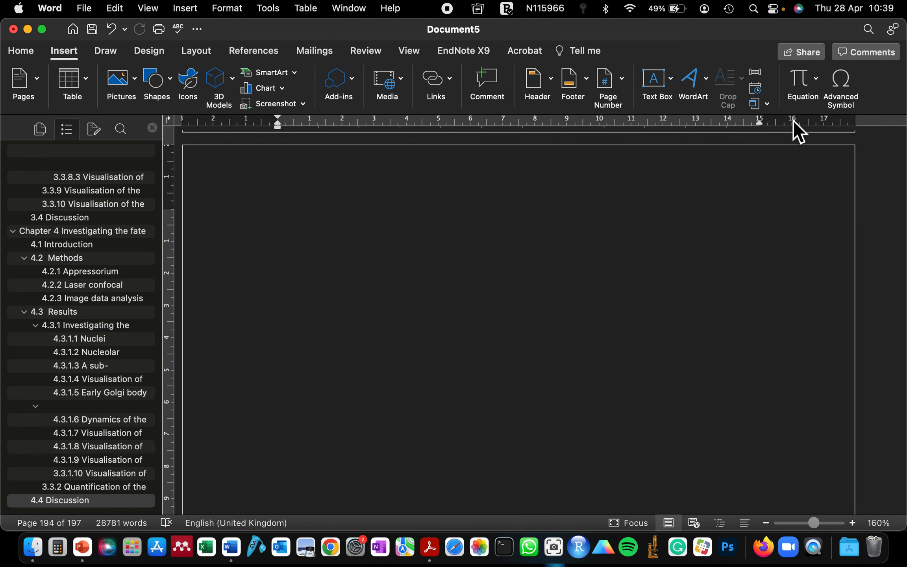
pyautogui.click(768, 103)
pyautogui.click(754, 146)
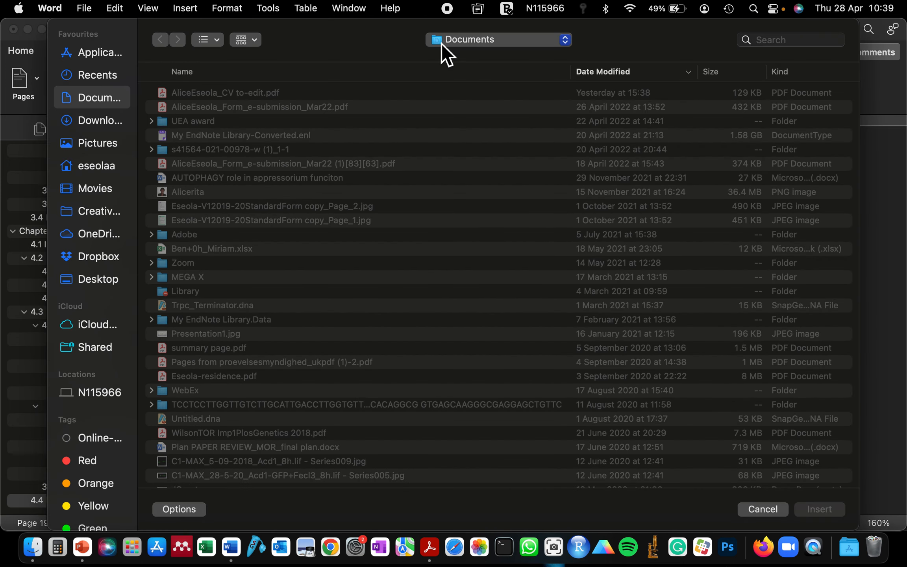
pyautogui.click(441, 40)
pyautogui.click(452, 145)
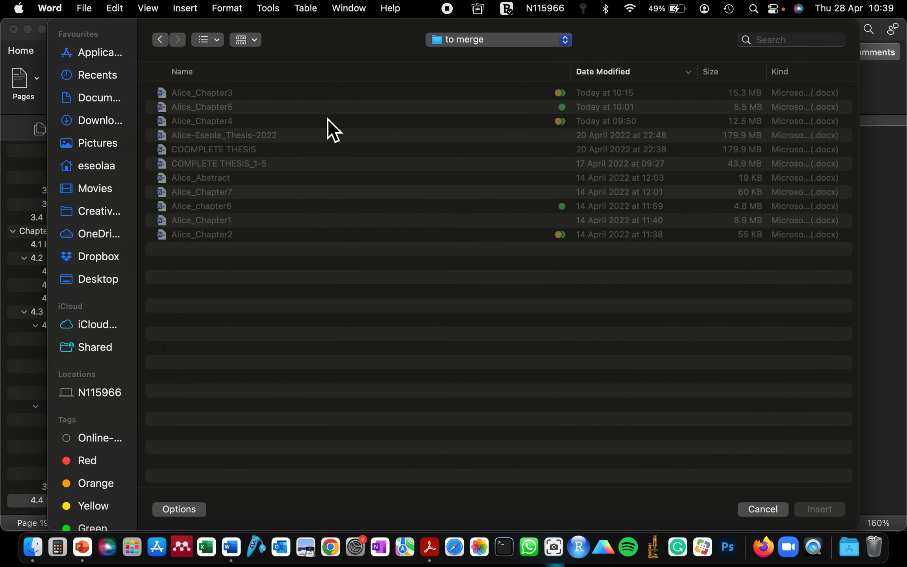
pyautogui.click(224, 110)
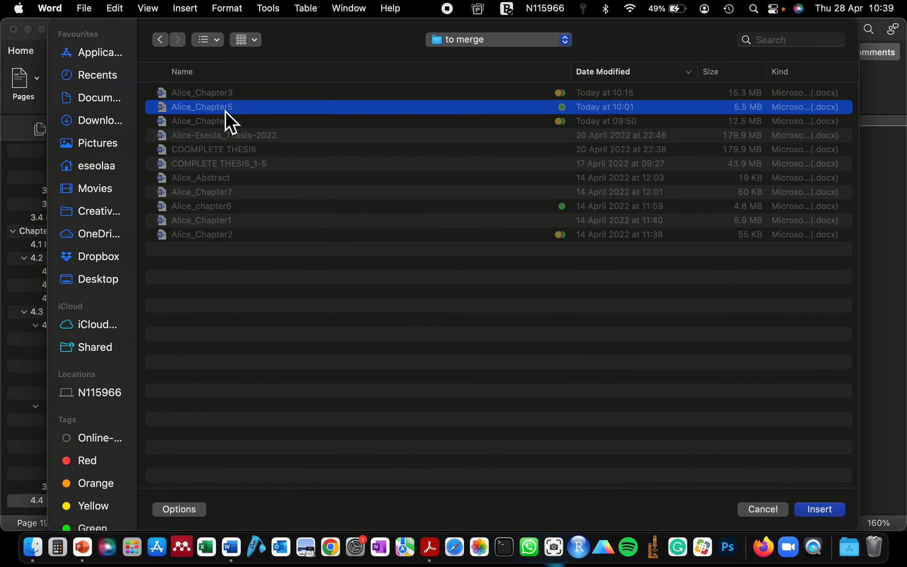
pyautogui.click(826, 509)
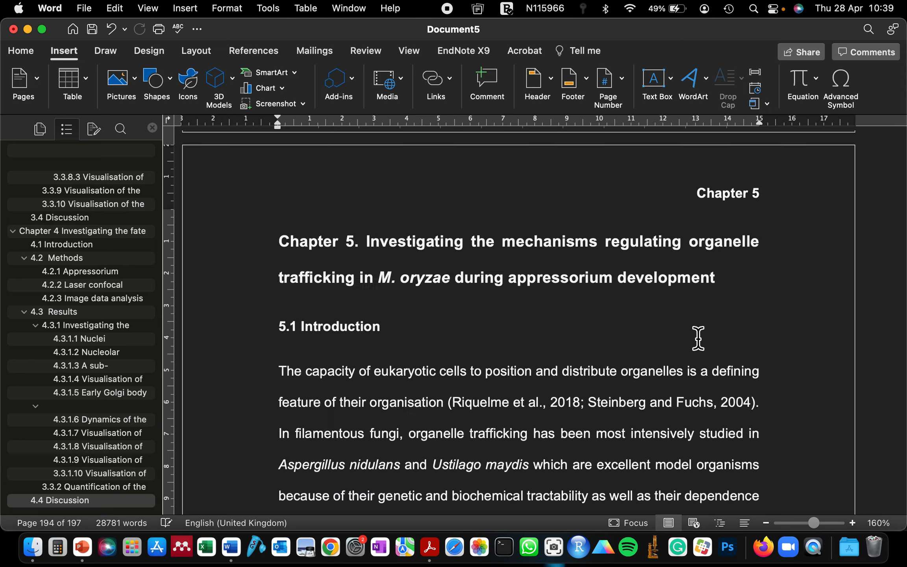
# - Insert a next-page section break after the last paragraph of Chapter 5, at the end of 5.4 Discussions
pyautogui.scroll(8, 656, 297)
pyautogui.scroll(-6, 651, 291)
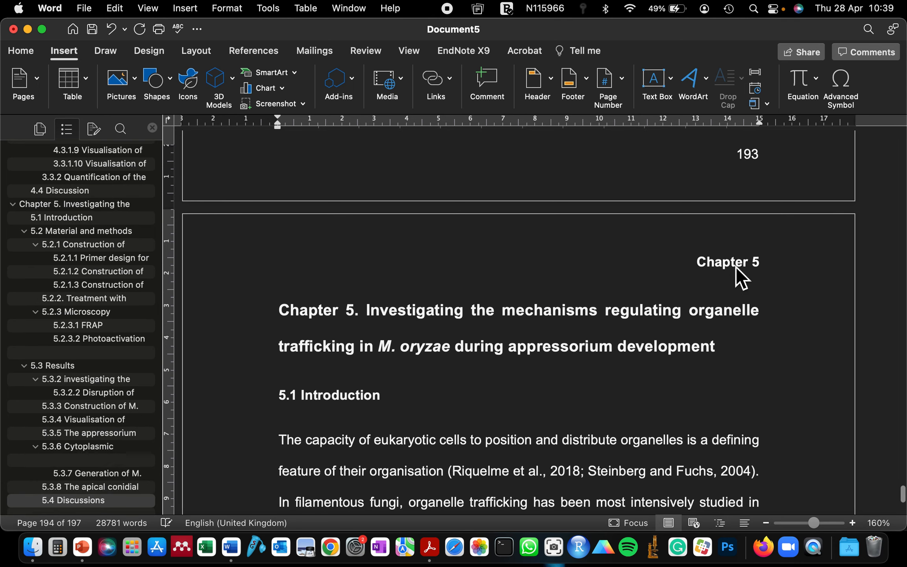
pyautogui.scroll(-2, 5, 450)
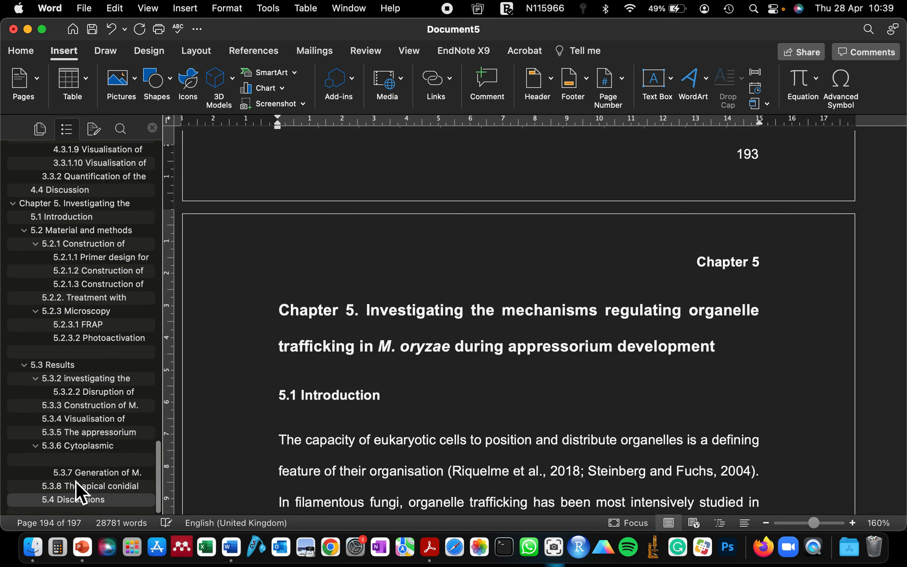
pyautogui.scroll(-10, 415, 466)
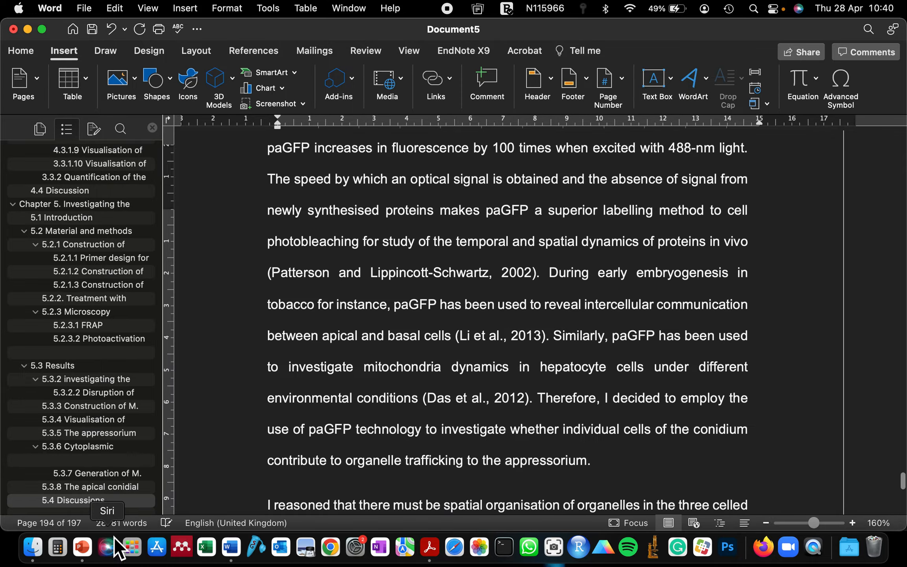
pyautogui.click(95, 504)
pyautogui.scroll(-15, 415, 450)
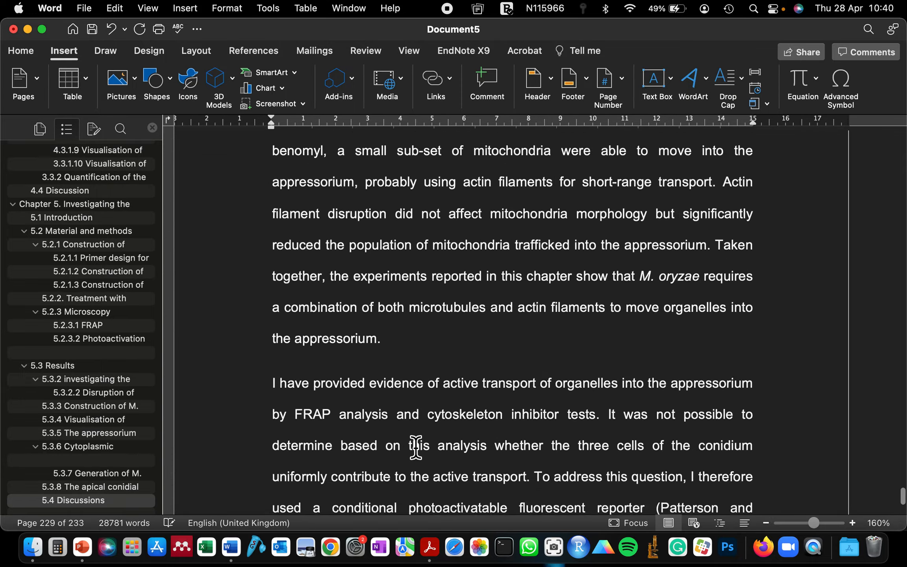
pyautogui.scroll(-20, 416, 447)
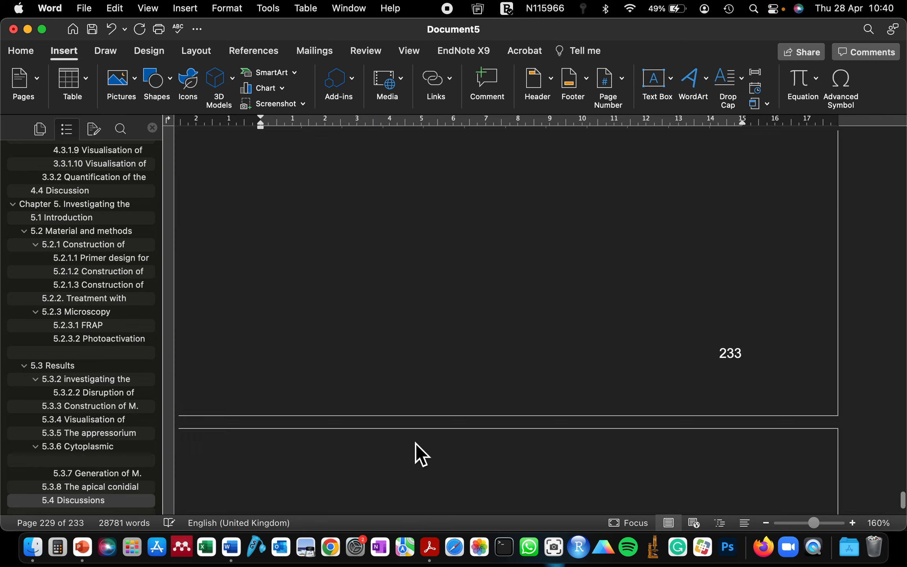
pyautogui.scroll(3, 415, 445)
pyautogui.scroll(-3, 466, 393)
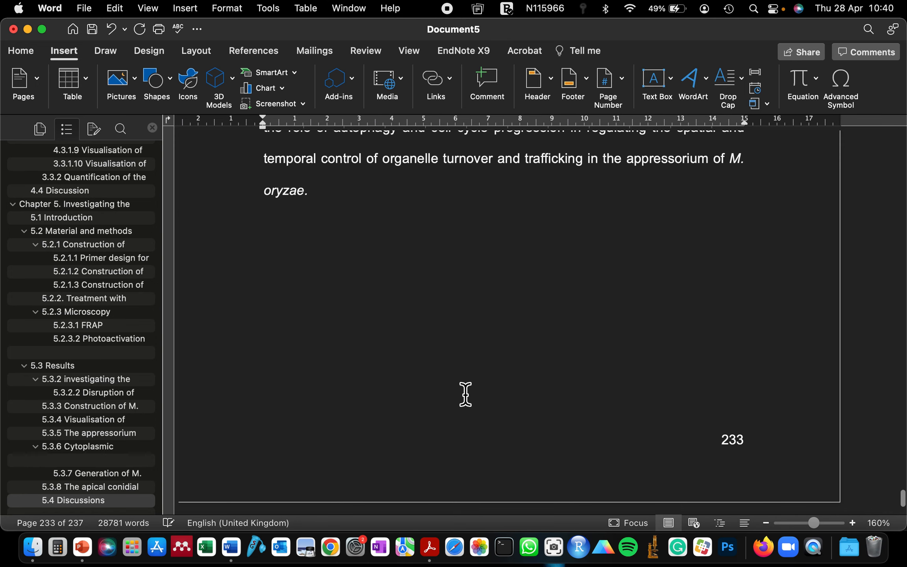
pyautogui.click(193, 51)
pyautogui.click(182, 81)
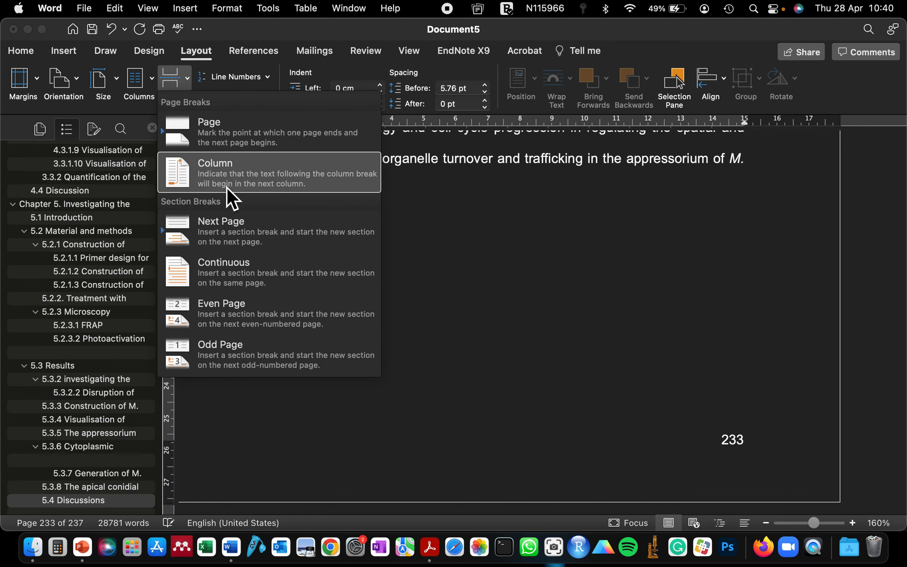
pyautogui.click(231, 231)
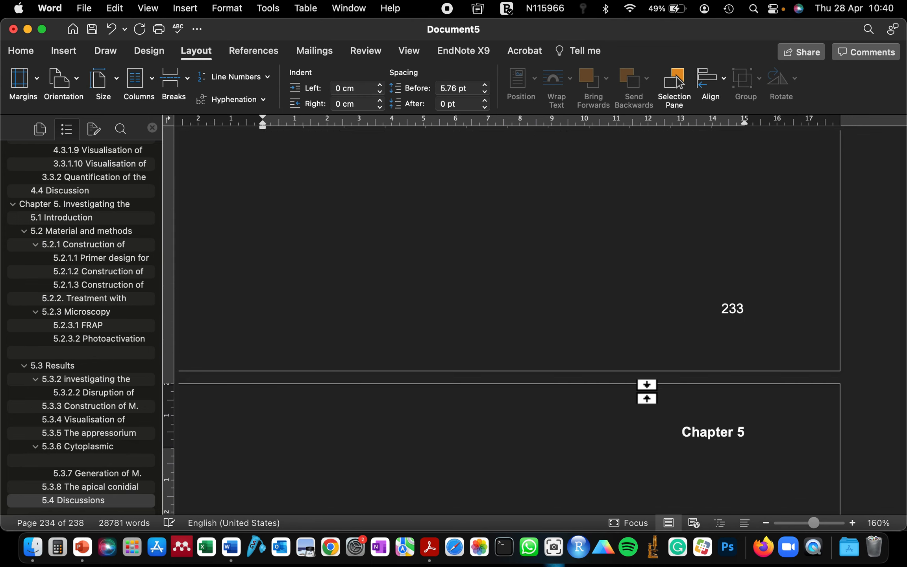
# - Unlink the Section 6 header from the previous section and return to the document body
pyautogui.scroll(-5, 665, 343)
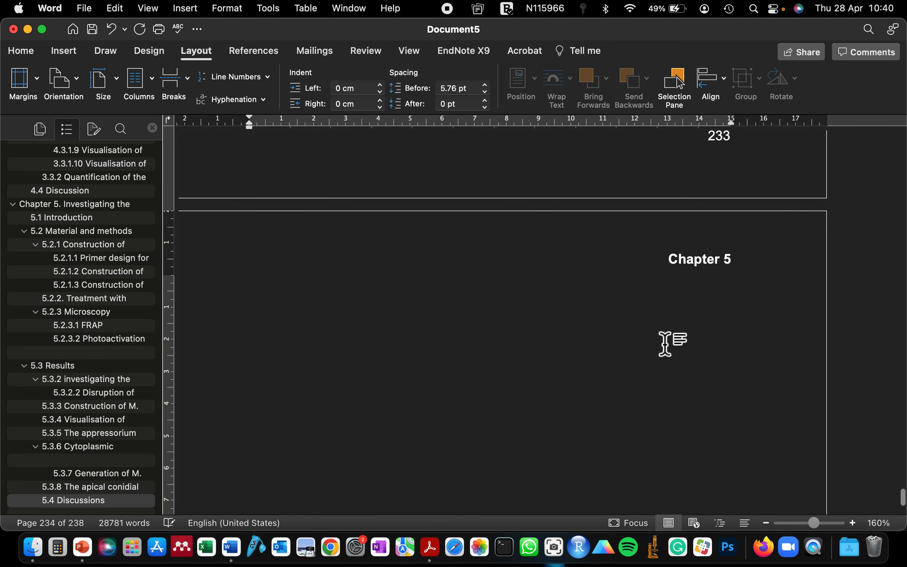
pyautogui.doubleClick(707, 261)
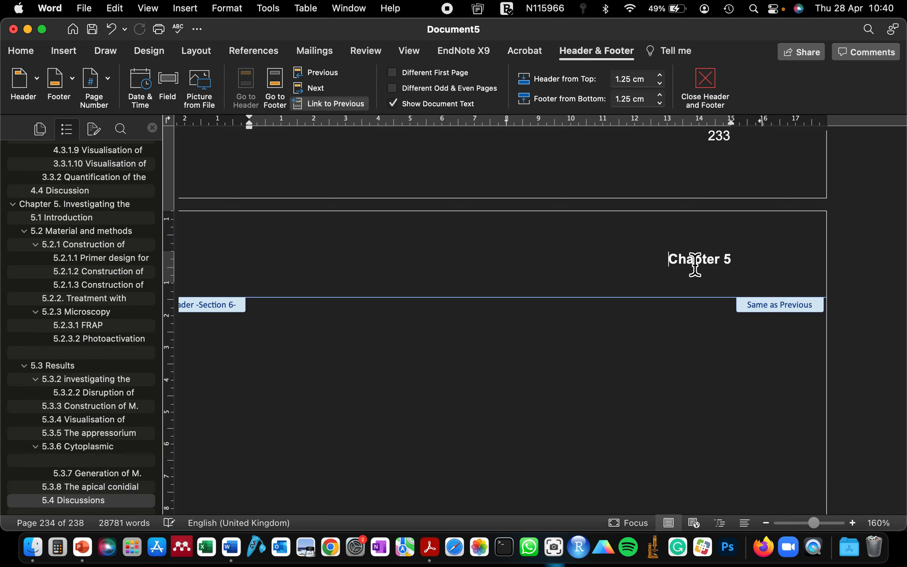
pyautogui.click(332, 104)
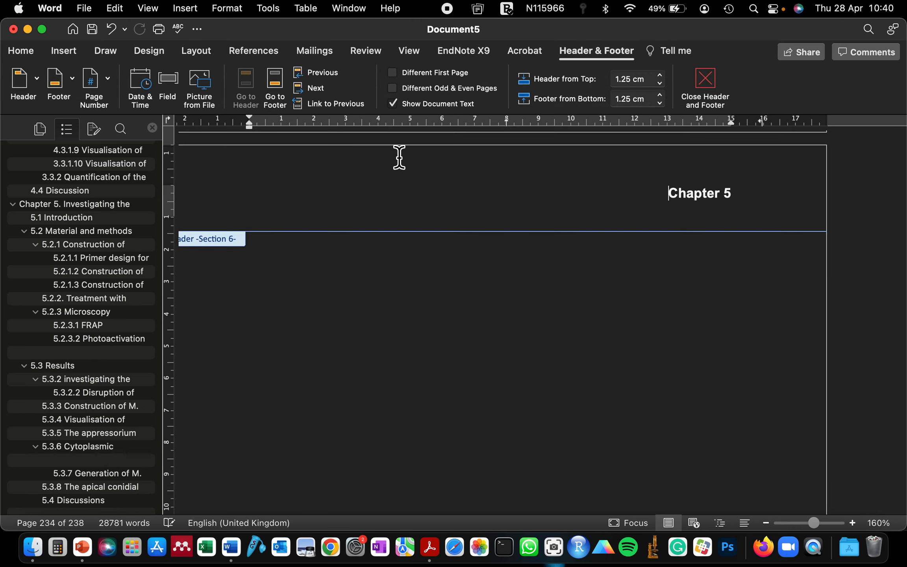
pyautogui.doubleClick(529, 295)
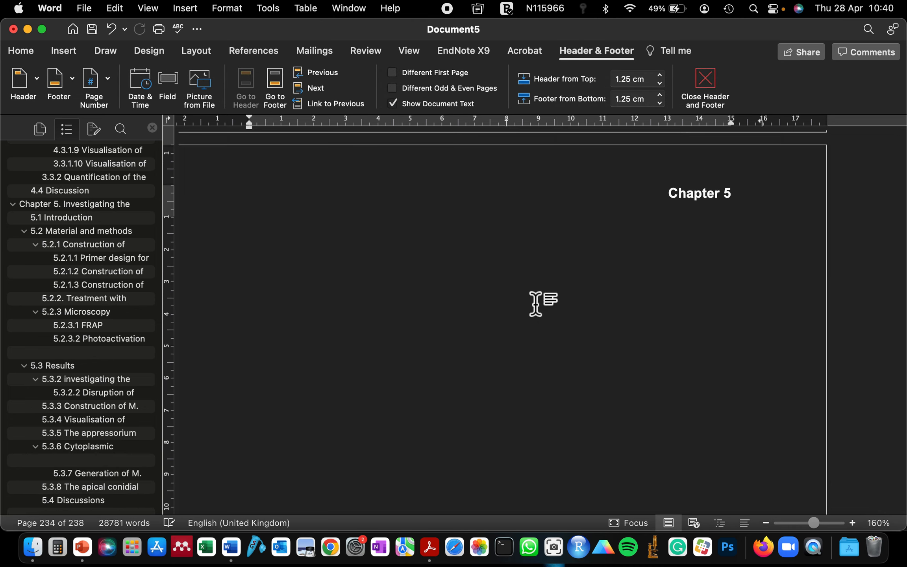
# - Delete the text "Chapter 5" from the Section 6 header and close the header
pyautogui.doubleClick(682, 195)
pyautogui.moveTo(671, 194); pyautogui.dragTo(732, 200)
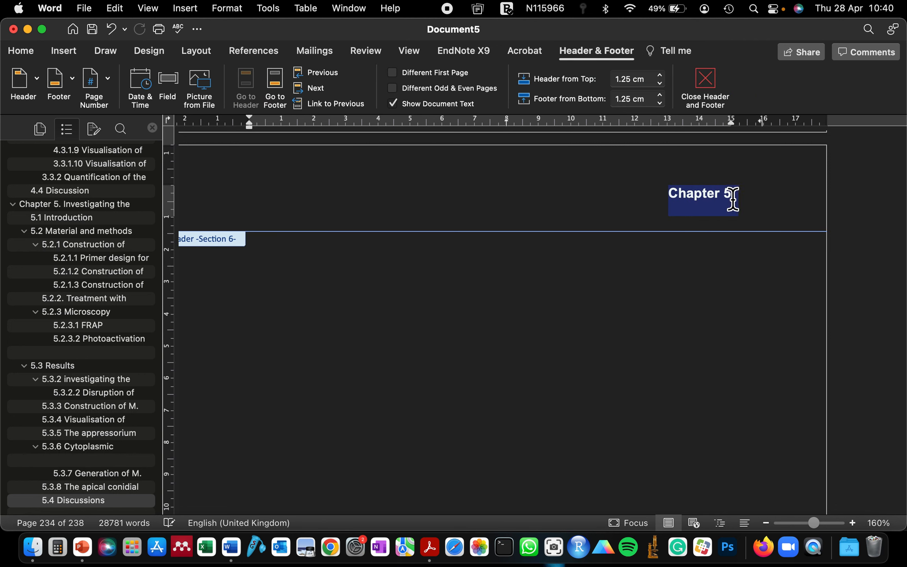
pyautogui.press('BackSpace')
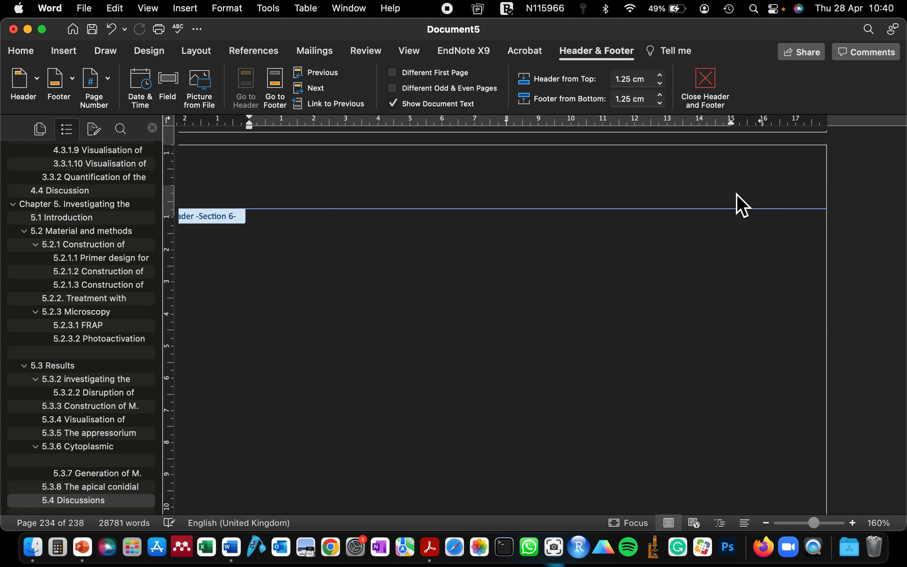
pyautogui.doubleClick(481, 326)
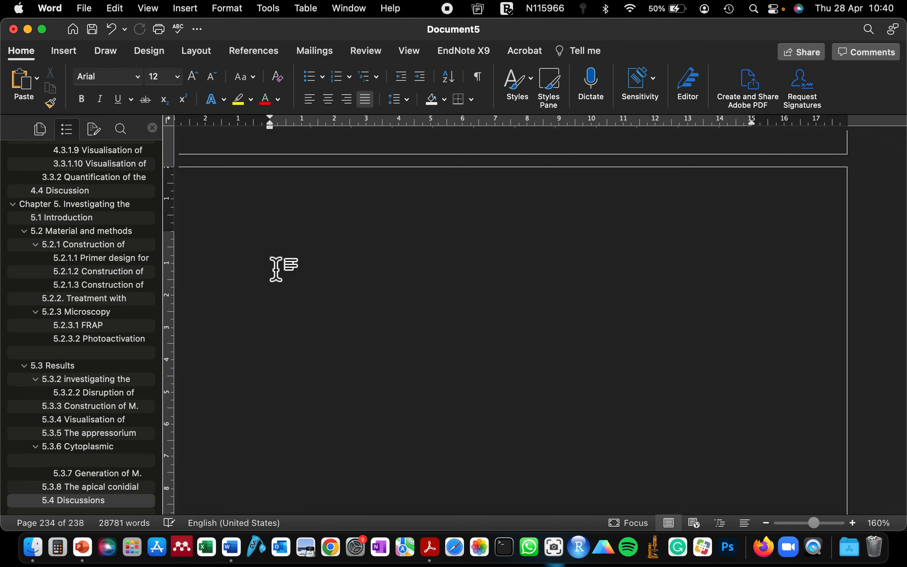
# - Insert the text of the Chapter 6 file from the "to merge" folder on the blank page following Chapter 5
pyautogui.click(68, 53)
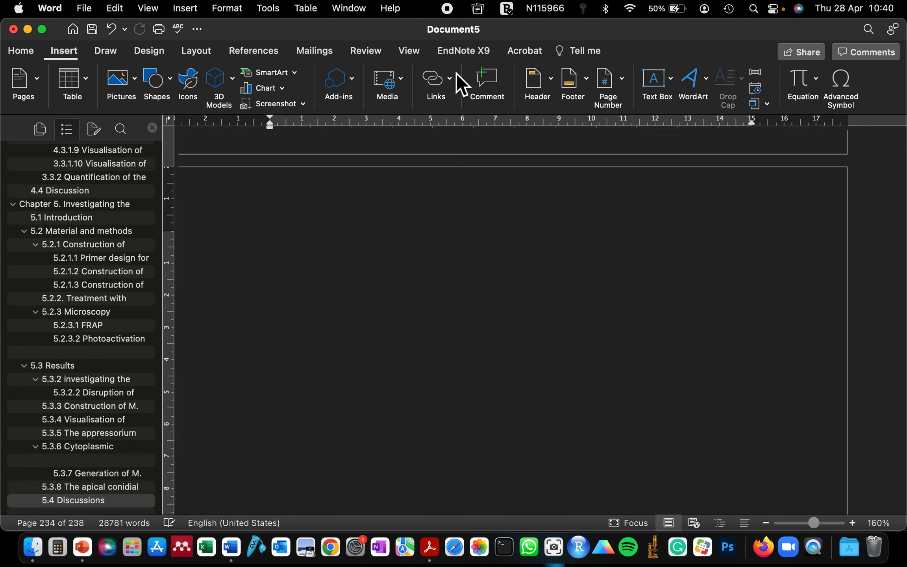
pyautogui.click(767, 106)
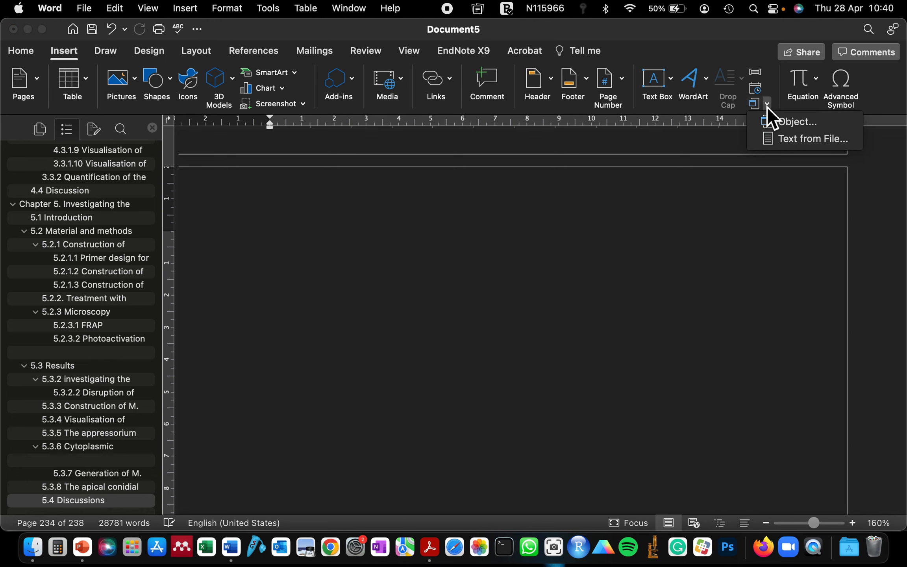
pyautogui.click(783, 140)
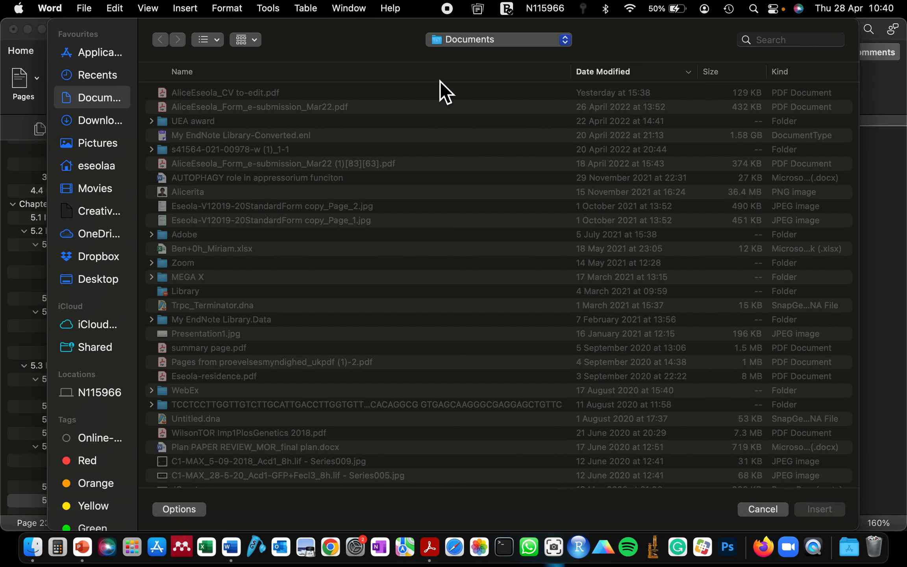
pyautogui.click(486, 45)
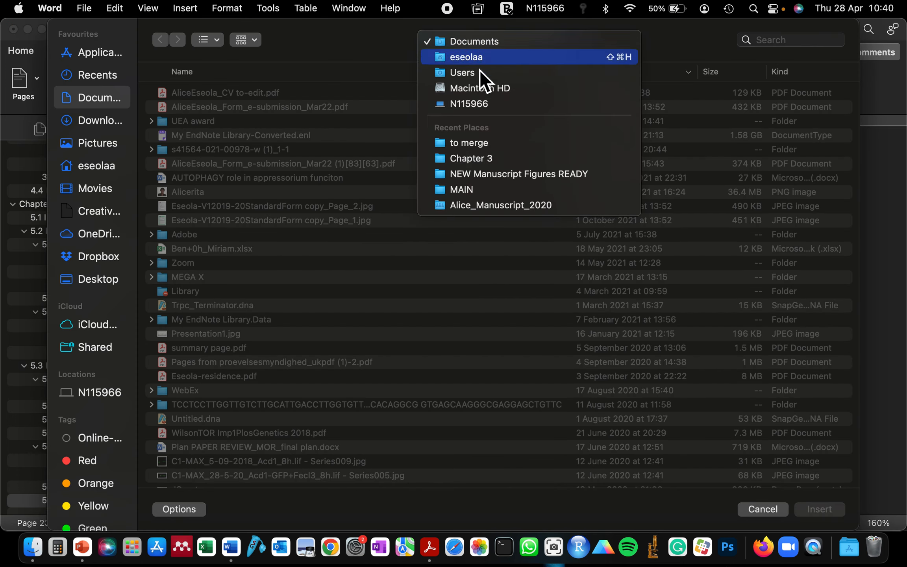
pyautogui.click(465, 142)
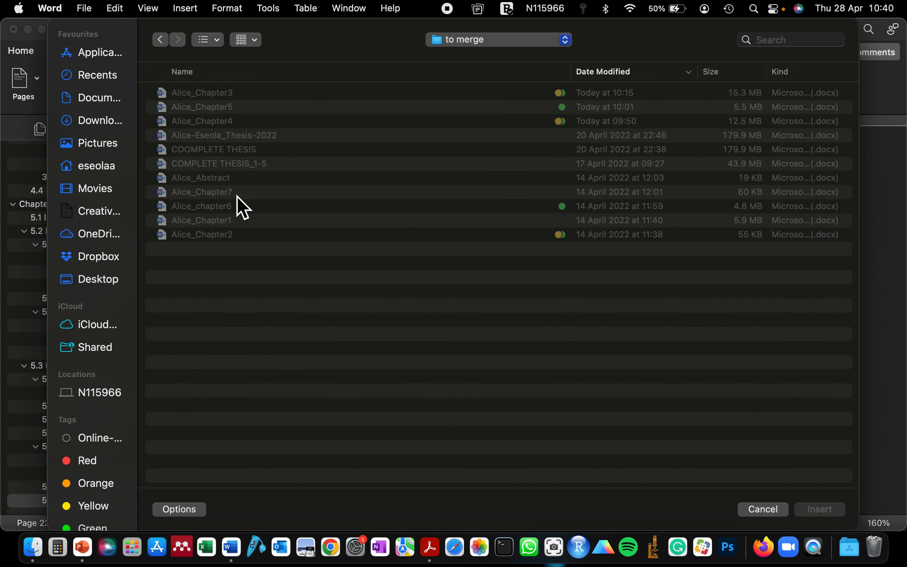
pyautogui.click(236, 207)
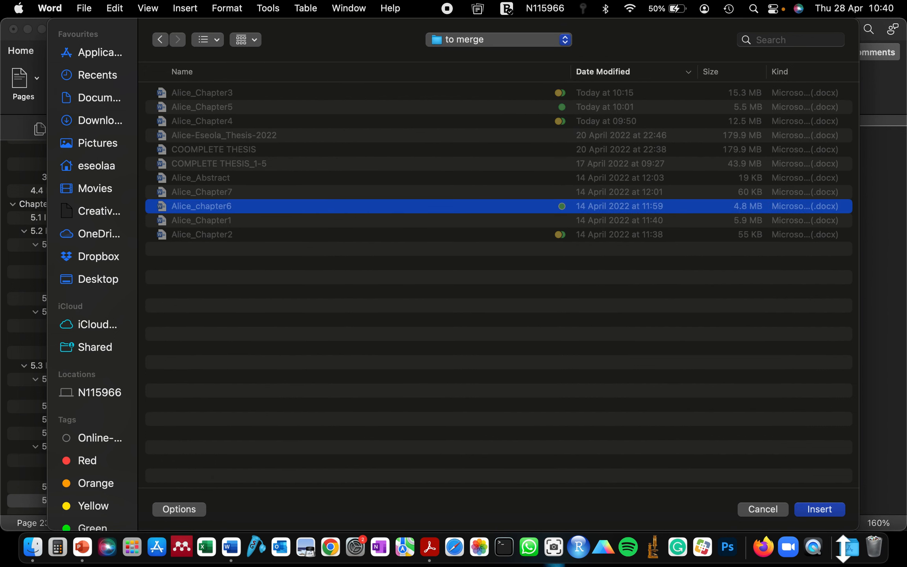
pyautogui.click(823, 513)
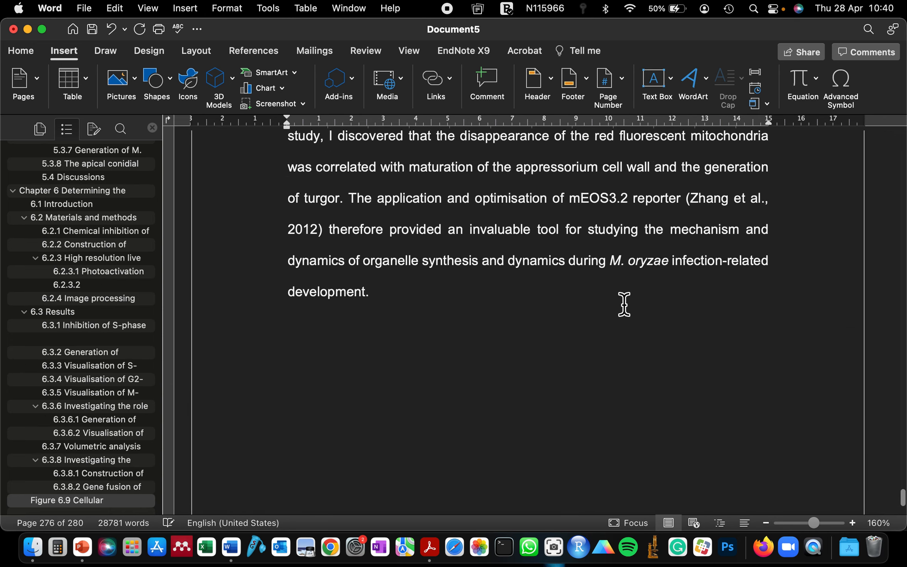
# - Check the page header and the trailing blank pages of the inserted Chapter 6, along with its entries in the document outline
pyautogui.scroll(15, 623, 303)
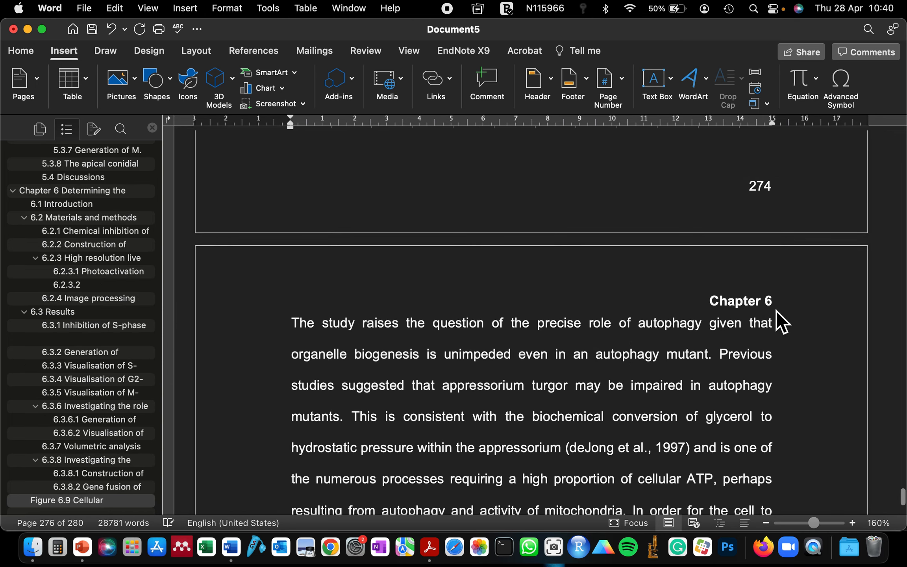
pyautogui.scroll(-10, 761, 308)
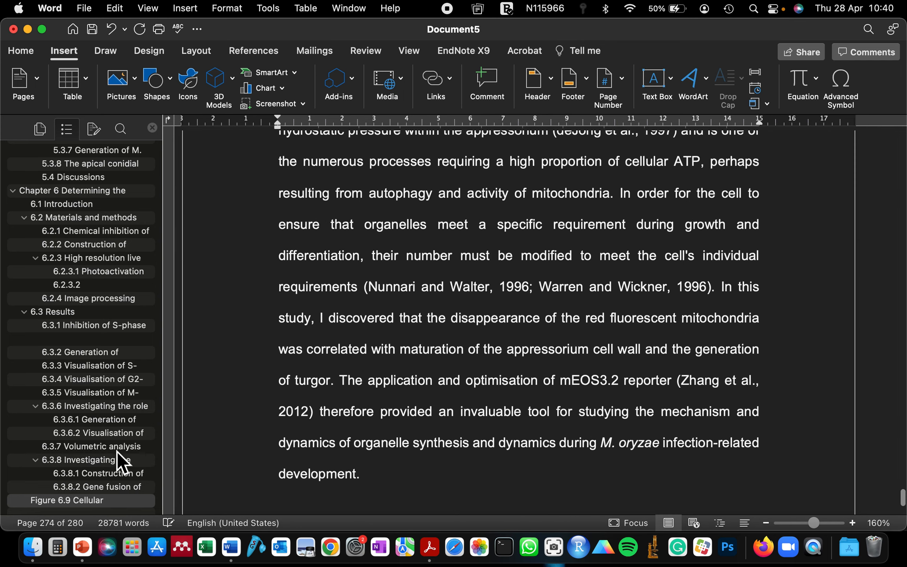
pyautogui.scroll(-20, 354, 473)
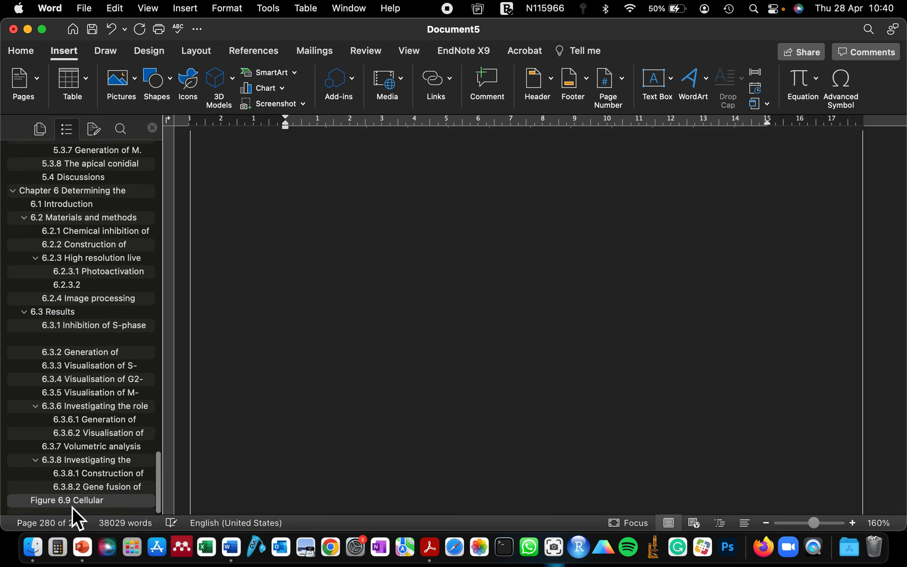
pyautogui.scroll(1, 91, 283)
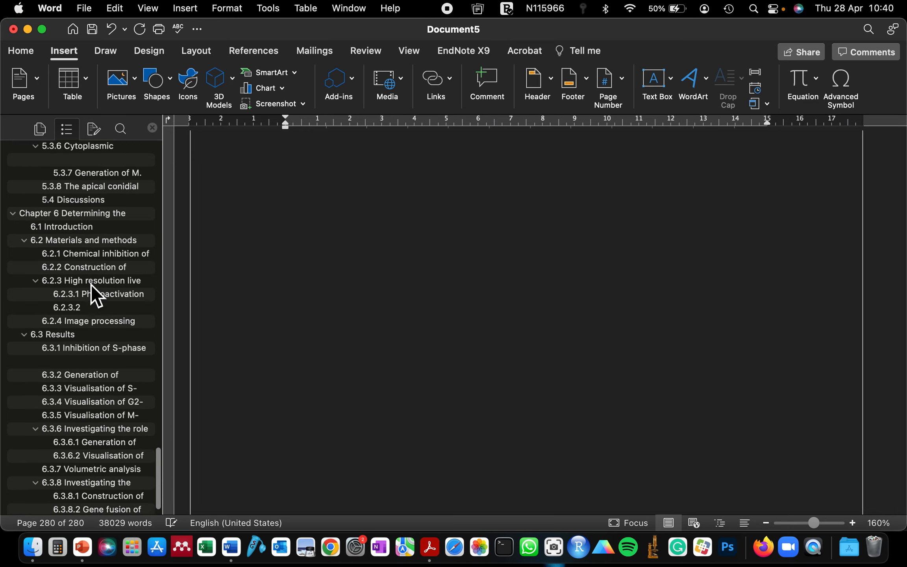
pyautogui.scroll(-2, 90, 284)
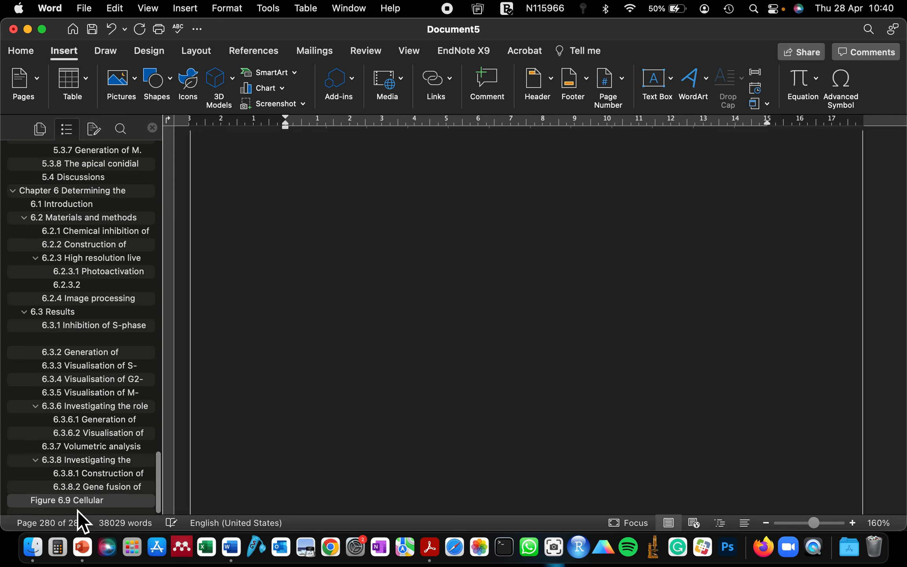
pyautogui.scroll(8, 237, 382)
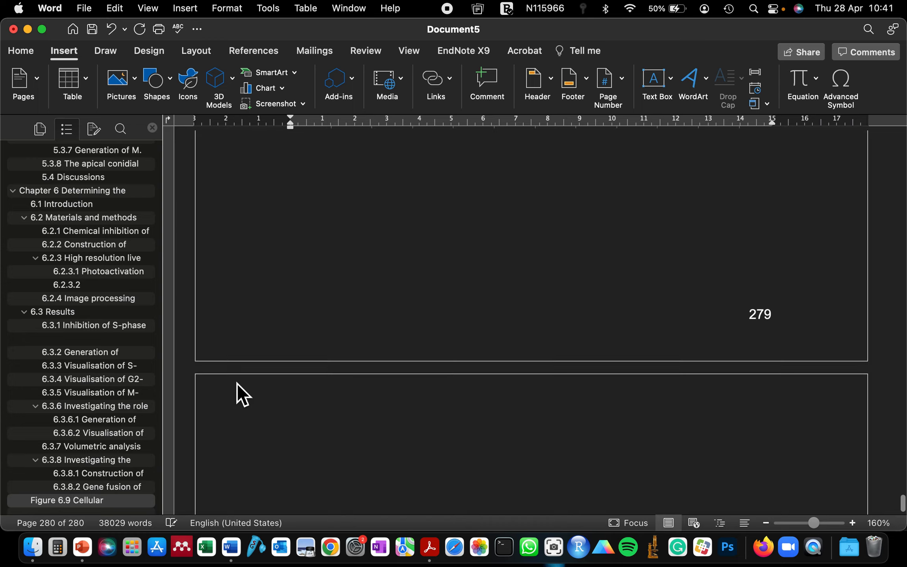
pyautogui.scroll(5, 236, 382)
# - Go to the Figure 6.9 entry in the document outline and select the micrograph image above its caption
pyautogui.click(92, 502)
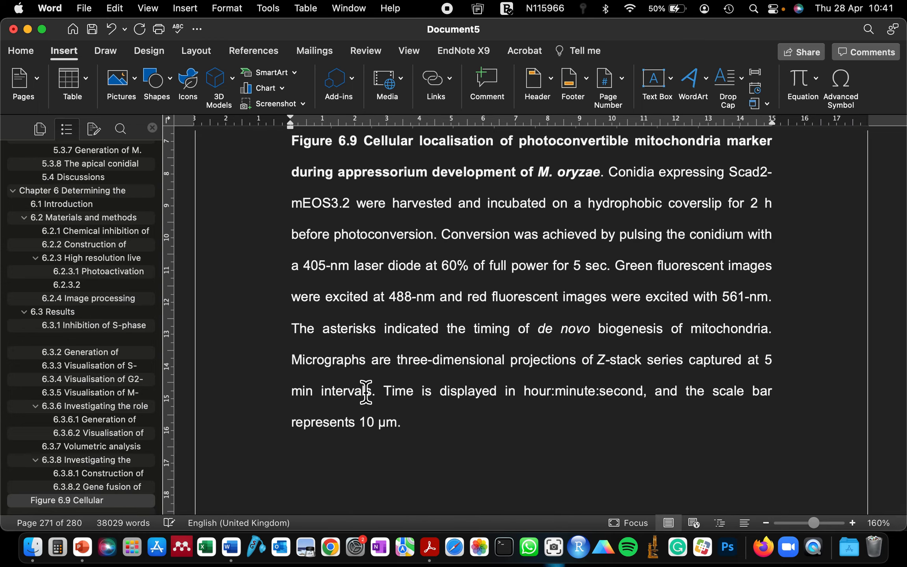
pyautogui.scroll(5, 364, 384)
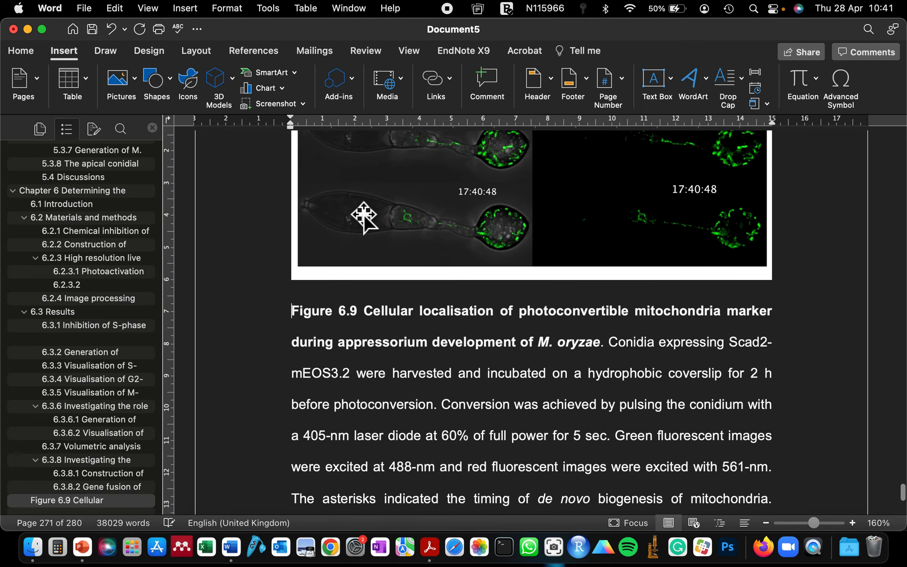
pyautogui.click(364, 217)
pyautogui.scroll(3, 370, 257)
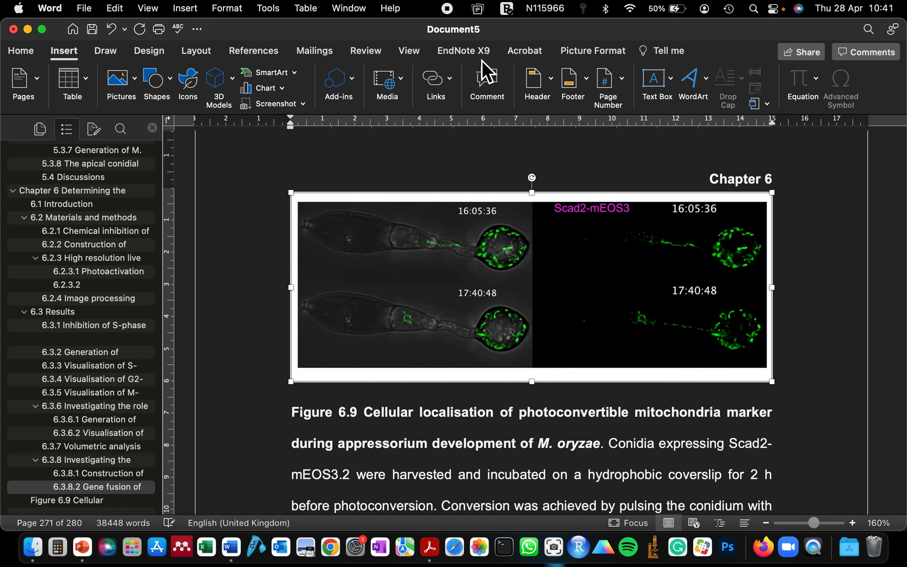
pyautogui.click(30, 55)
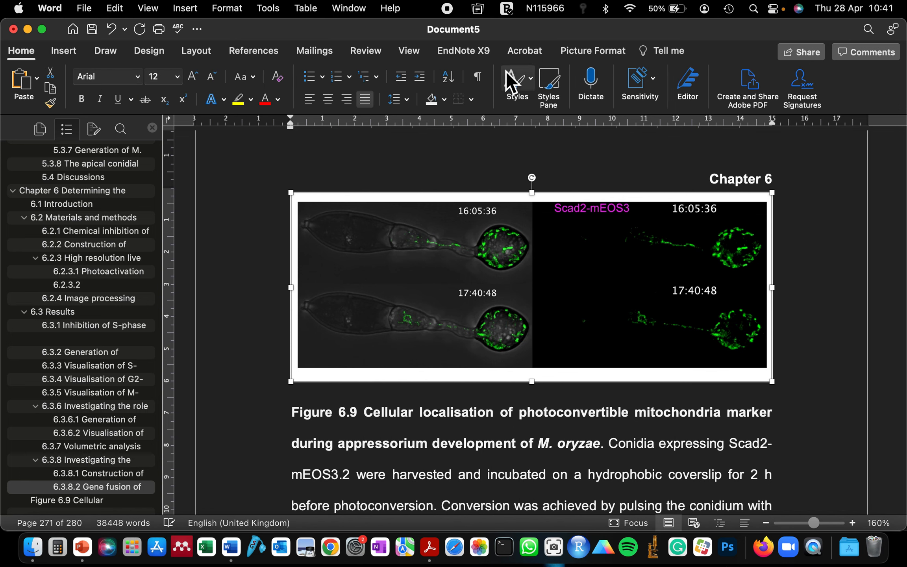
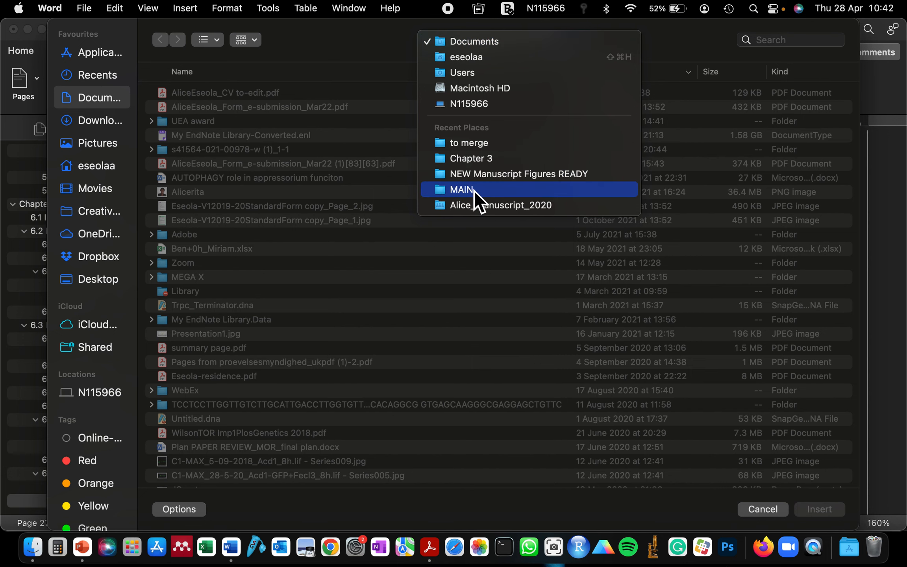
# - Insert the text of the Chapter 7 file from the "to merge" folder into the document
pyautogui.click(471, 145)
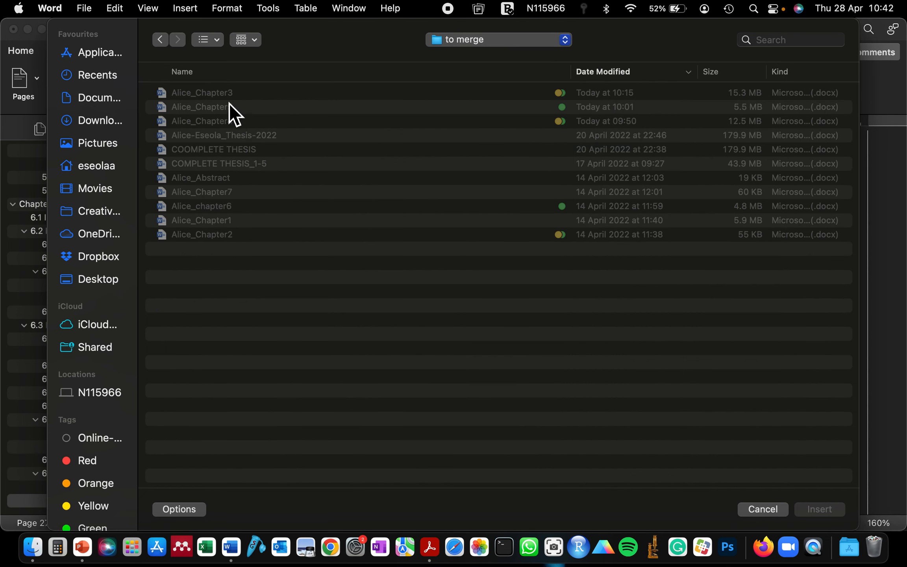
pyautogui.click(227, 196)
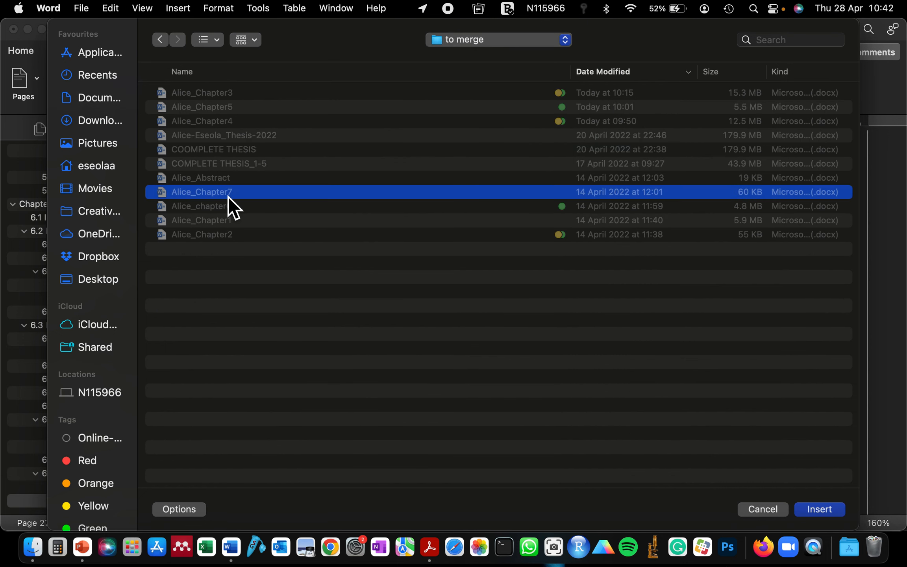
pyautogui.click(821, 508)
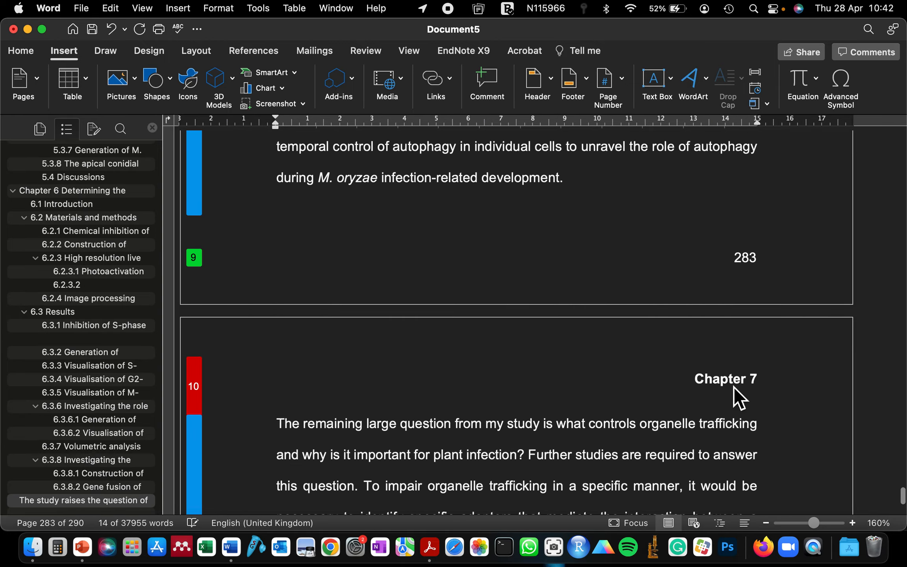
# - Examine the page headers at the end of the inserted Chapter 7 and on the blank pages that follow it
pyautogui.scroll(-20, 734, 390)
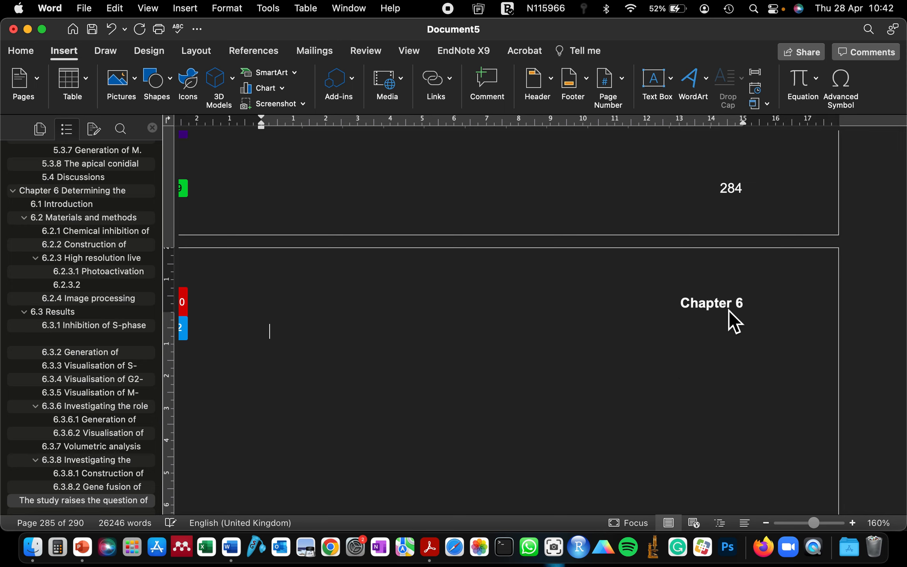
pyautogui.scroll(3, 721, 323)
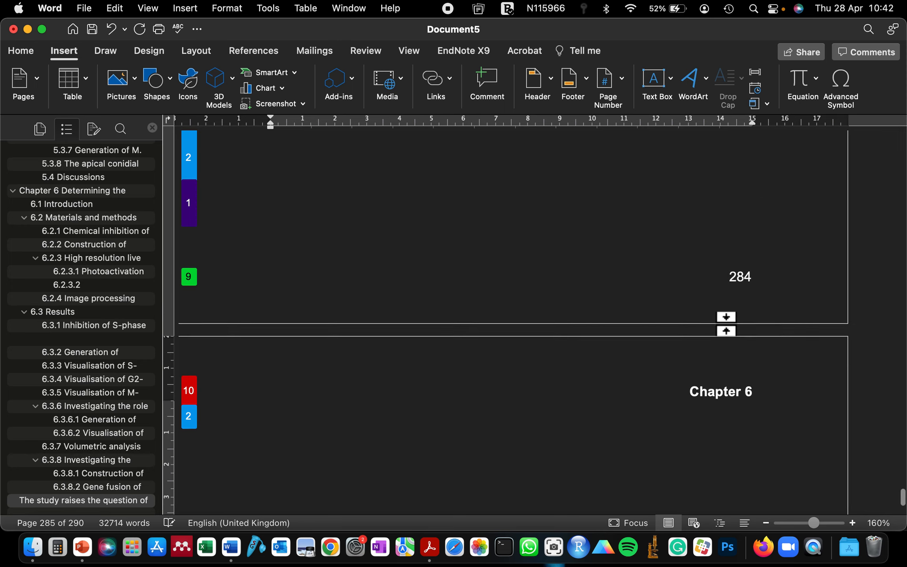
pyautogui.scroll(-15, 726, 324)
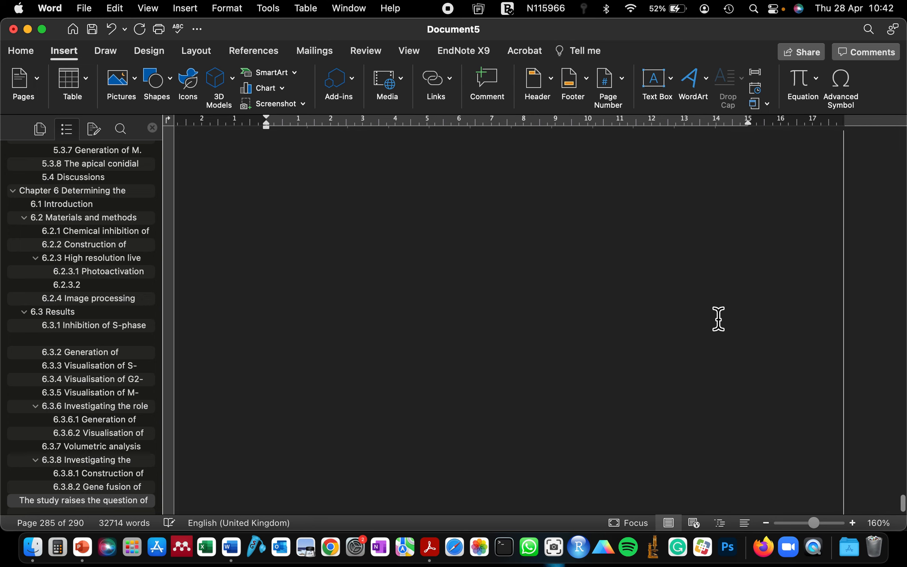
pyautogui.scroll(10, 718, 318)
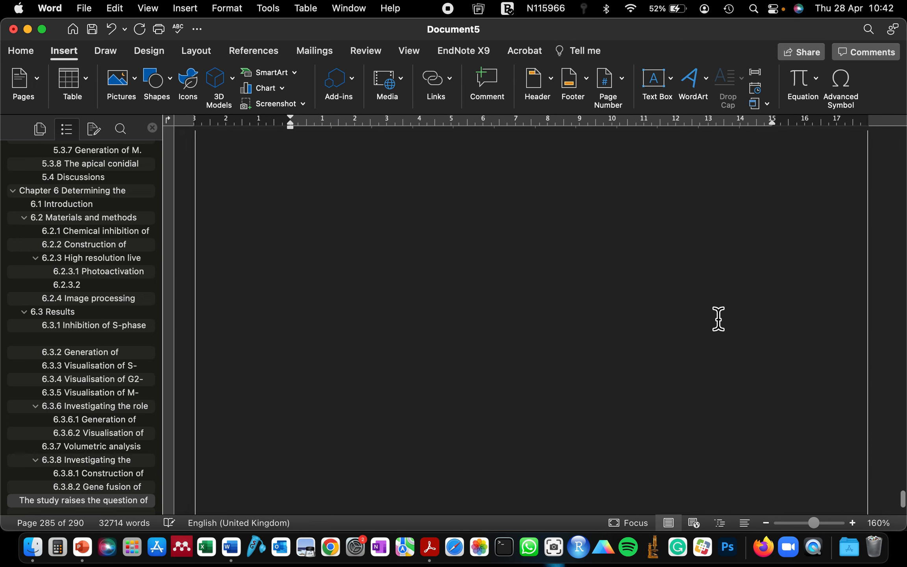
pyautogui.scroll(-5, 718, 319)
pyautogui.scroll(5, 718, 317)
pyautogui.scroll(8, 718, 318)
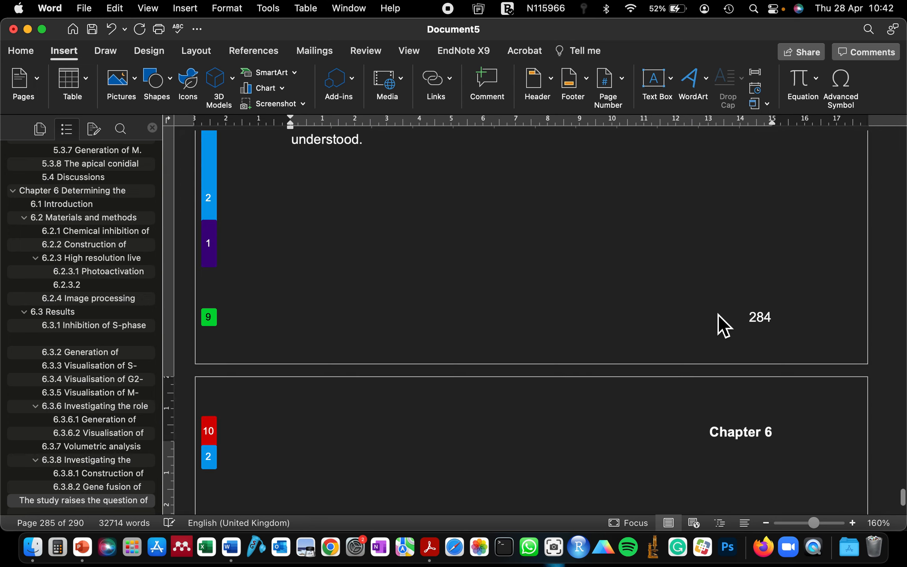
# - Insert a next-page section break after the final summary paragraph of Chapter 7, which ends with "understood."
pyautogui.scroll(10, 723, 319)
pyautogui.scroll(-3, 722, 319)
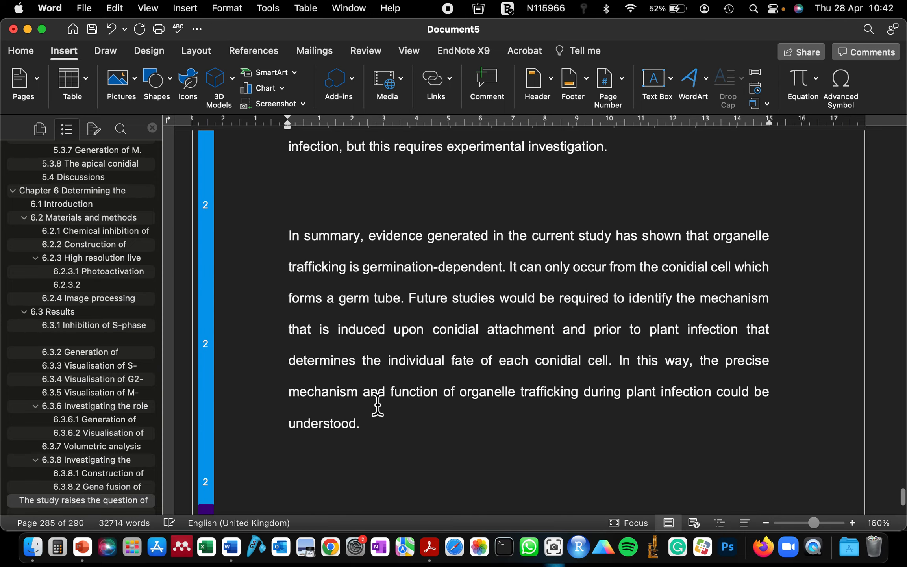
pyautogui.click(391, 436)
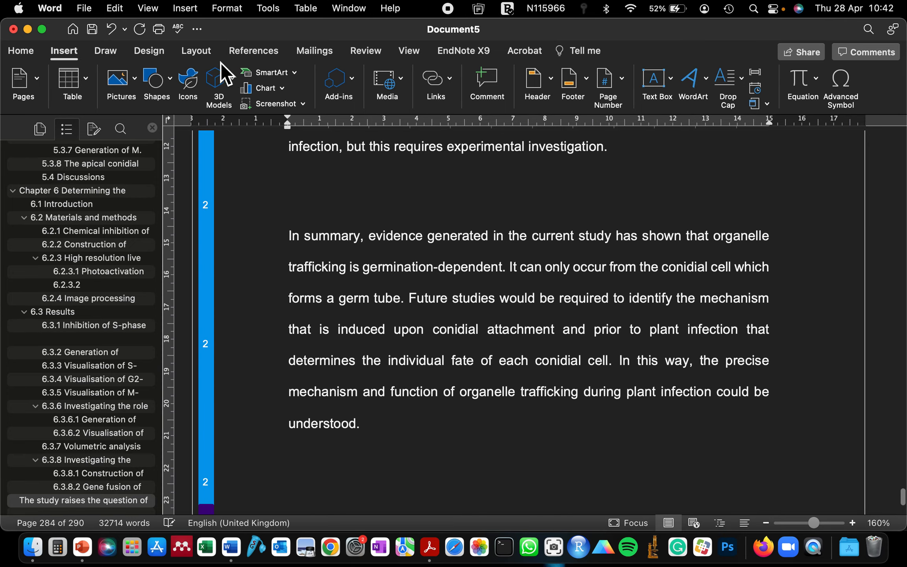
pyautogui.click(205, 54)
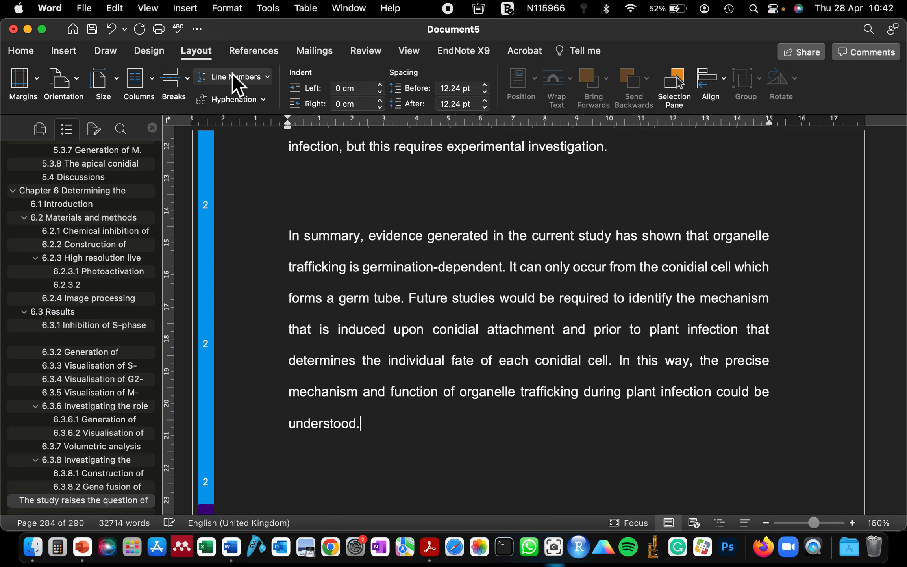
pyautogui.click(250, 55)
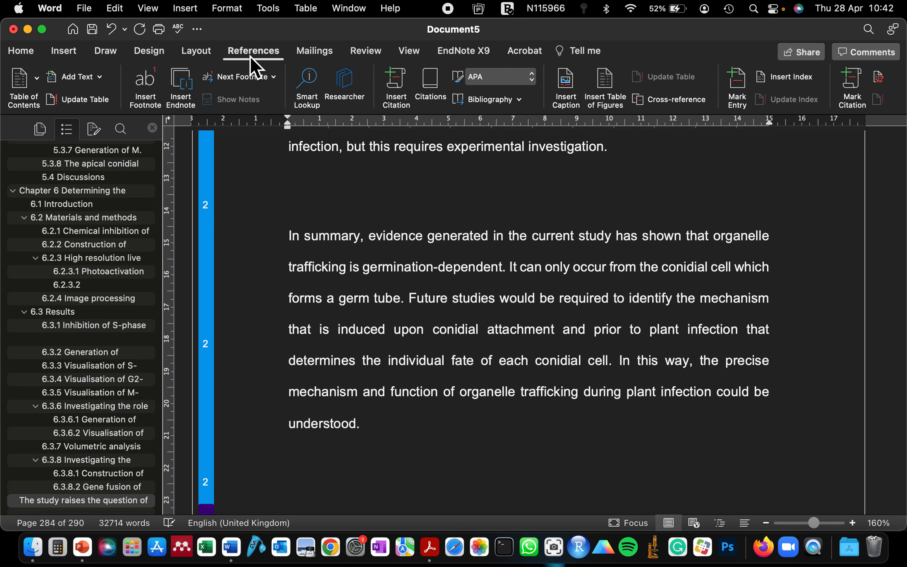
pyautogui.click(209, 53)
pyautogui.click(191, 84)
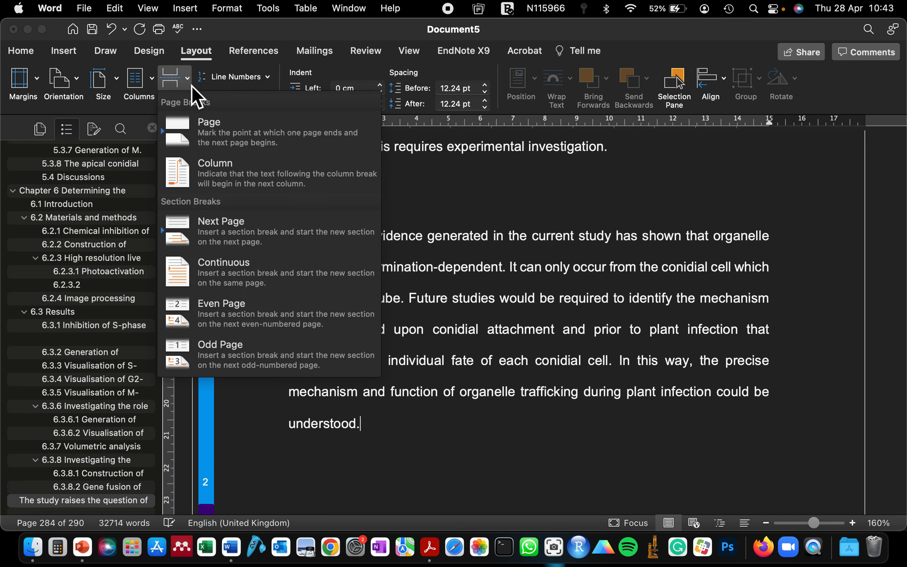
pyautogui.click(227, 238)
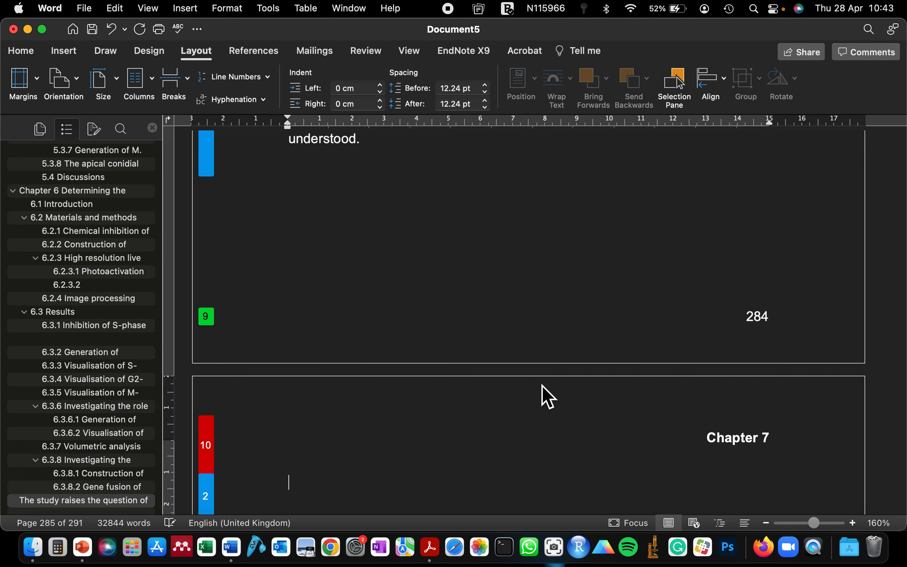
# - Unlink the Section 7 header from the previous section and return to the document body
pyautogui.doubleClick(699, 400)
pyautogui.click(327, 103)
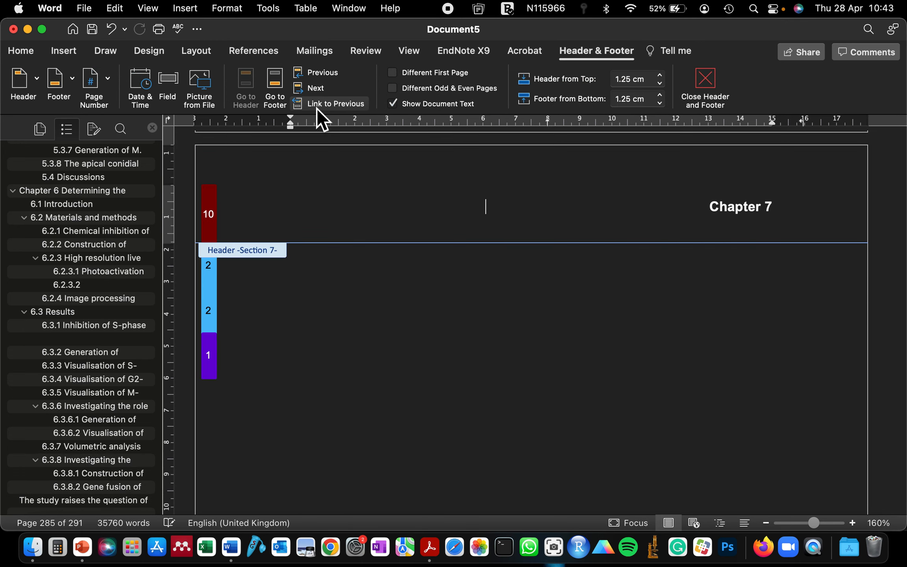
pyautogui.doubleClick(425, 355)
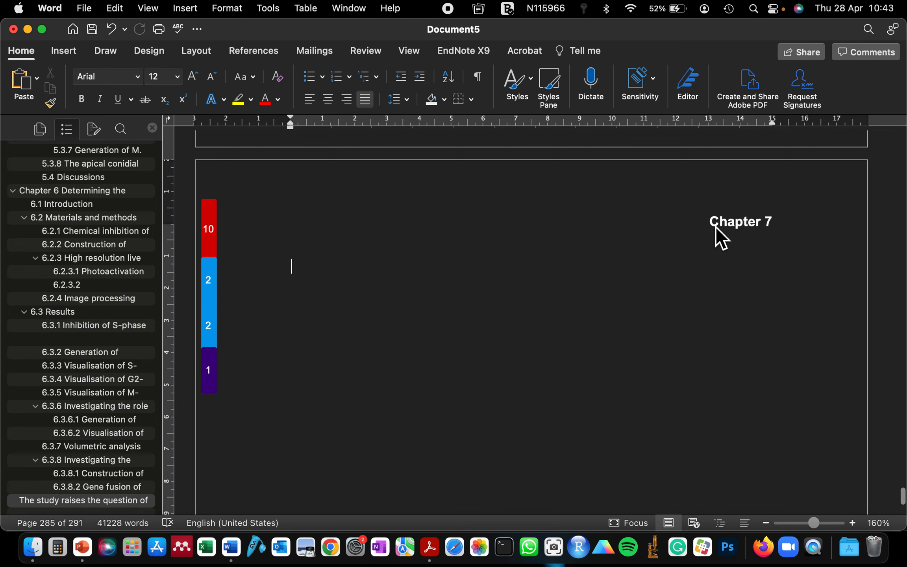
# - Delete the text "Chapter 7" from the Section 7 header and close the header
pyautogui.doubleClick(716, 227)
pyautogui.click(728, 224)
pyautogui.moveTo(718, 231); pyautogui.dragTo(808, 224)
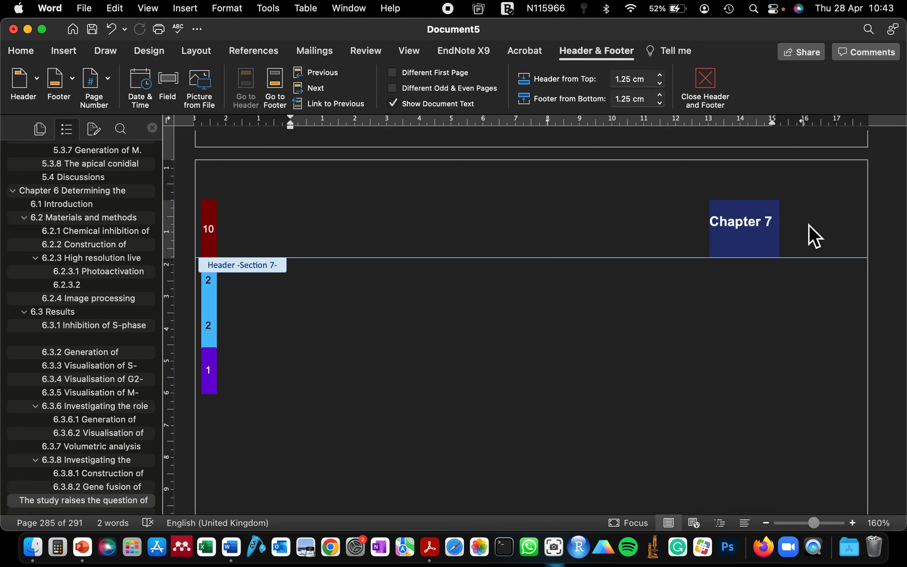
pyautogui.press('BackSpace')
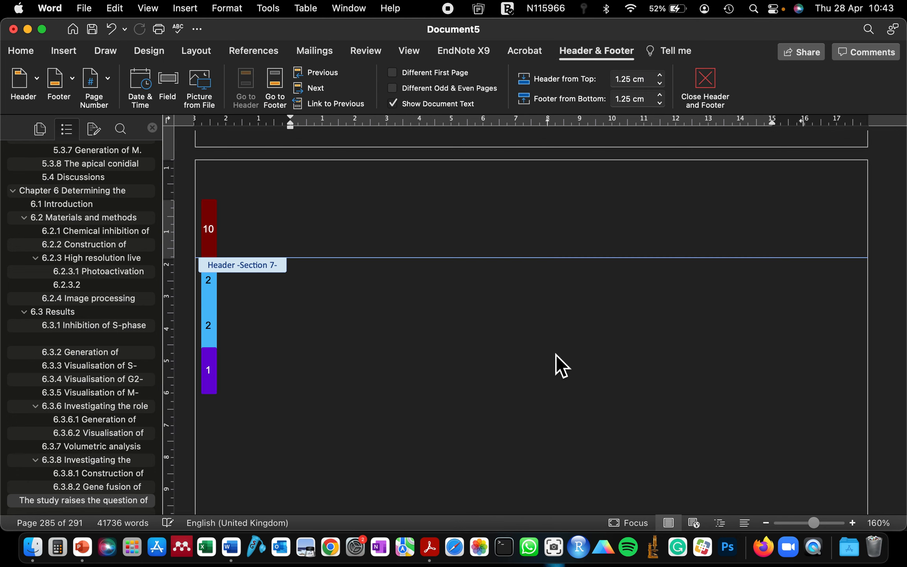
pyautogui.doubleClick(544, 356)
# - Remove surplus blank pages headed "Chapter 6" after the end of Chapter 7 and check the surrounding pages
pyautogui.scroll(5, 544, 355)
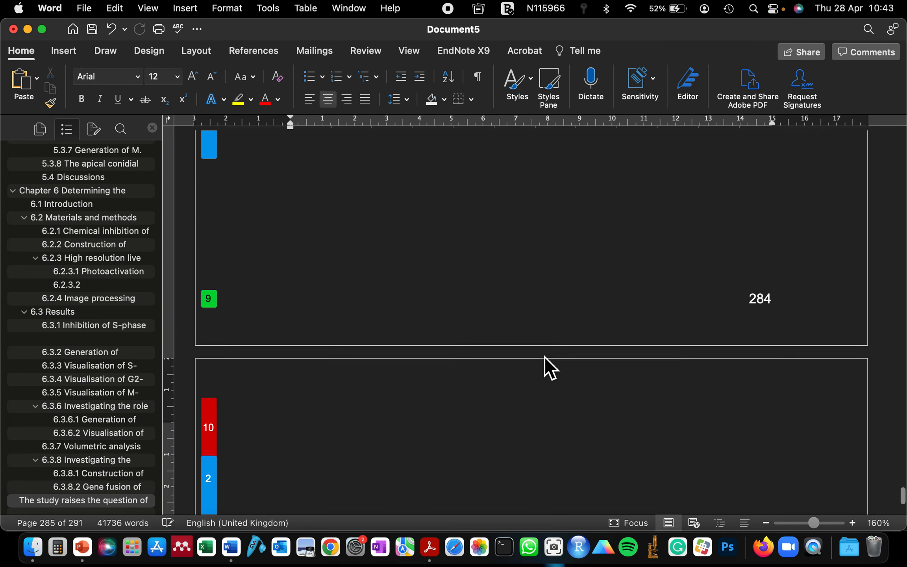
pyautogui.scroll(-10, 544, 356)
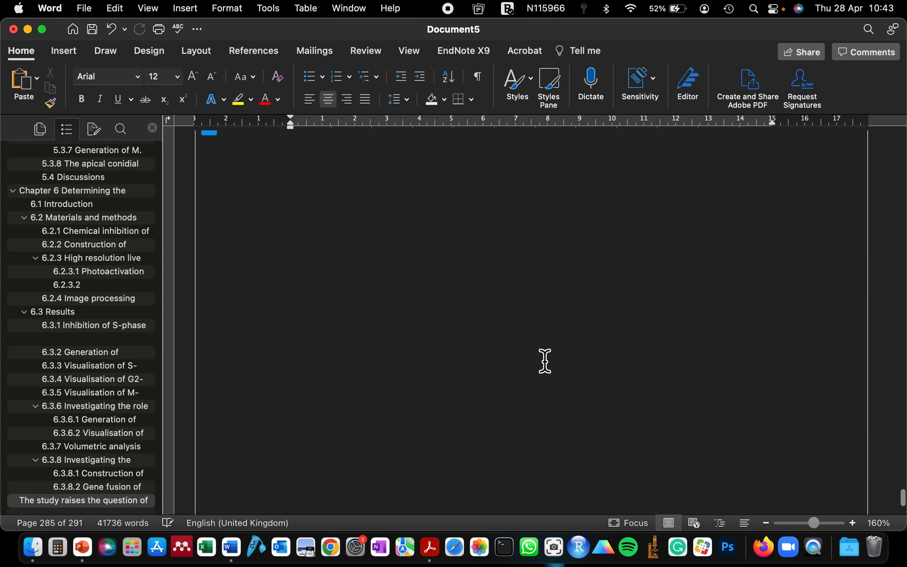
pyautogui.scroll(5, 567, 342)
pyautogui.scroll(-1, 571, 346)
pyautogui.click(368, 380)
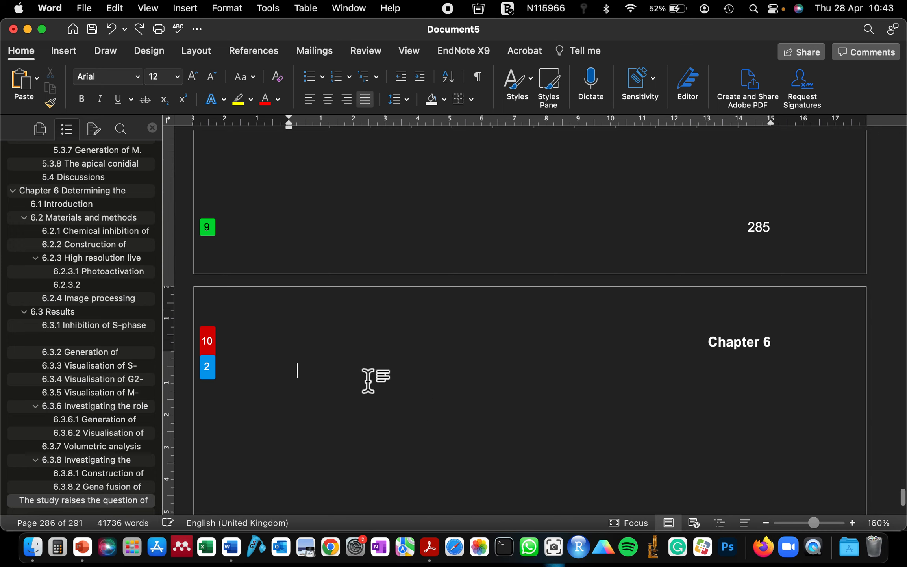
pyautogui.press('super+v')
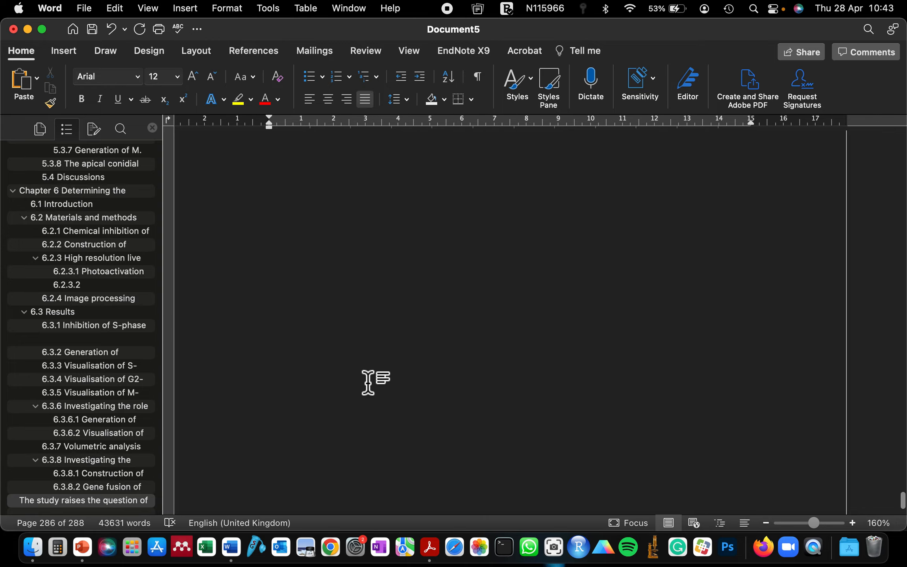
pyautogui.scroll(15, 368, 382)
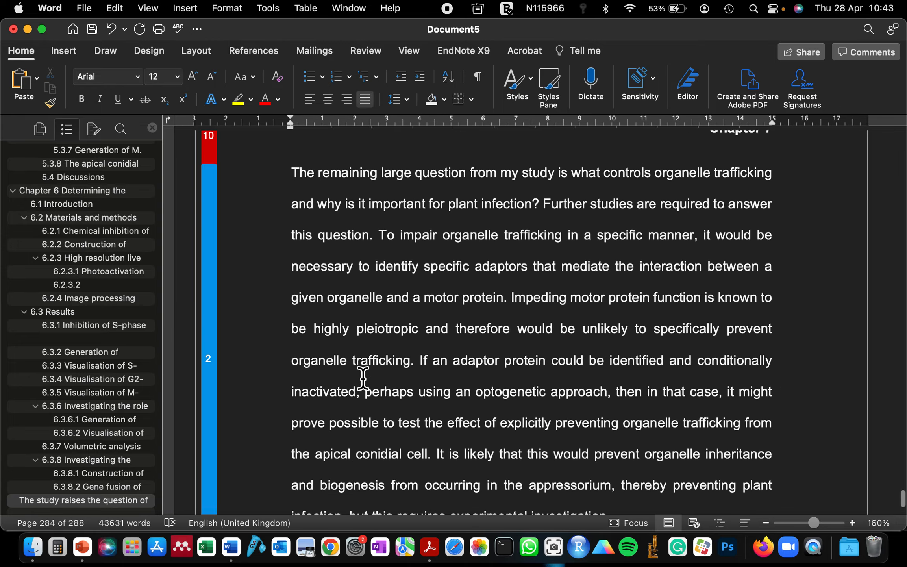
pyautogui.scroll(-10, 368, 383)
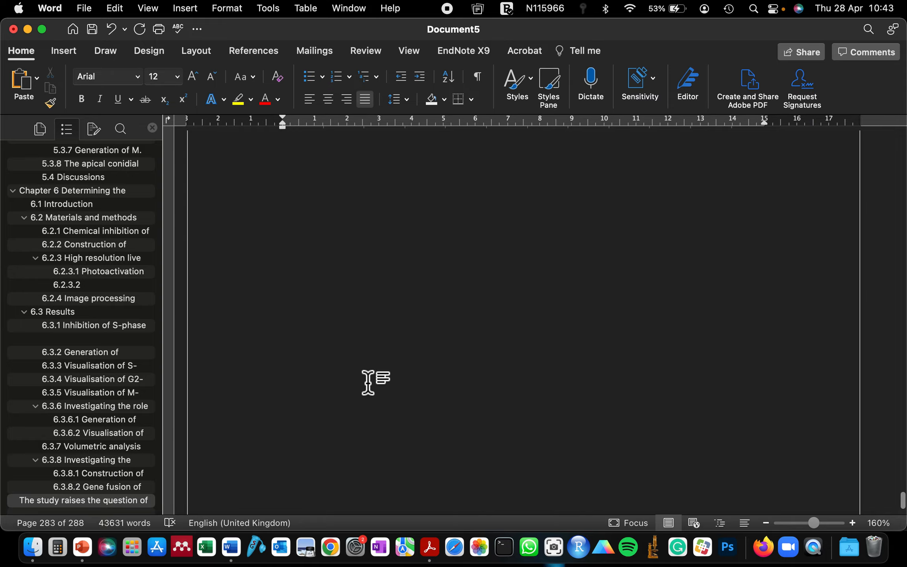
# - Show the page thumbnails and inspect the blank pages 285 to 288 at the end of the document
pyautogui.click(368, 381)
pyautogui.press('Return')
pyautogui.press('Return')
pyautogui.press('Return')
pyautogui.press('Return')
pyautogui.press('Return')
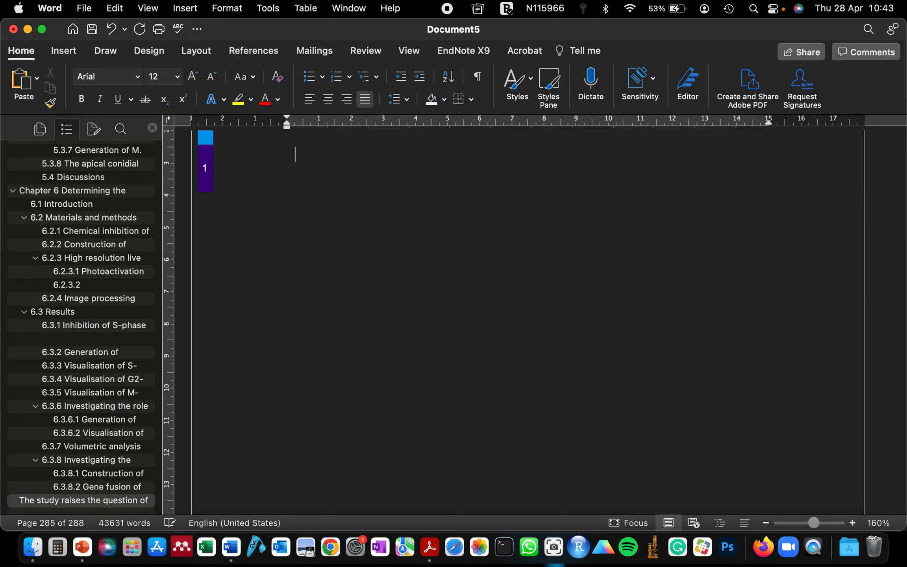
pyautogui.scroll(-5, 374, 381)
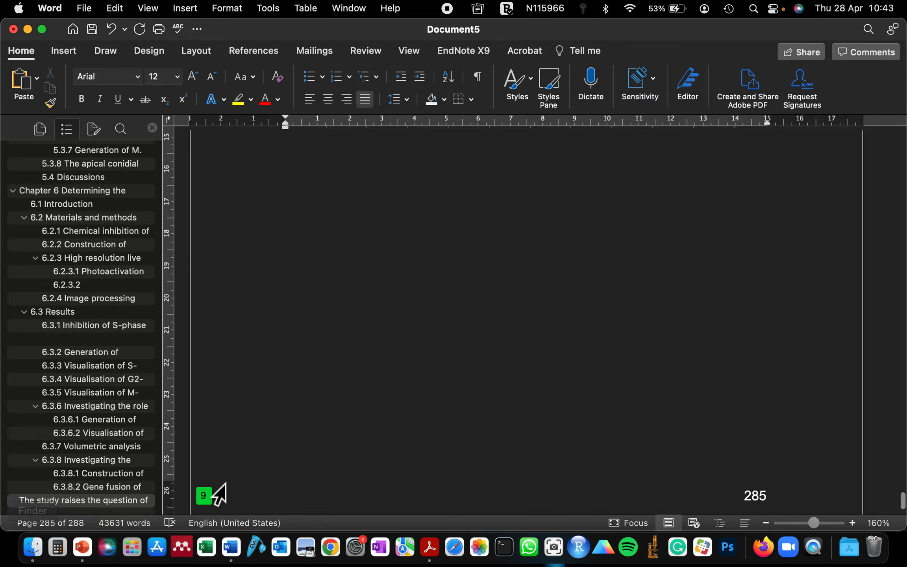
pyautogui.click(39, 130)
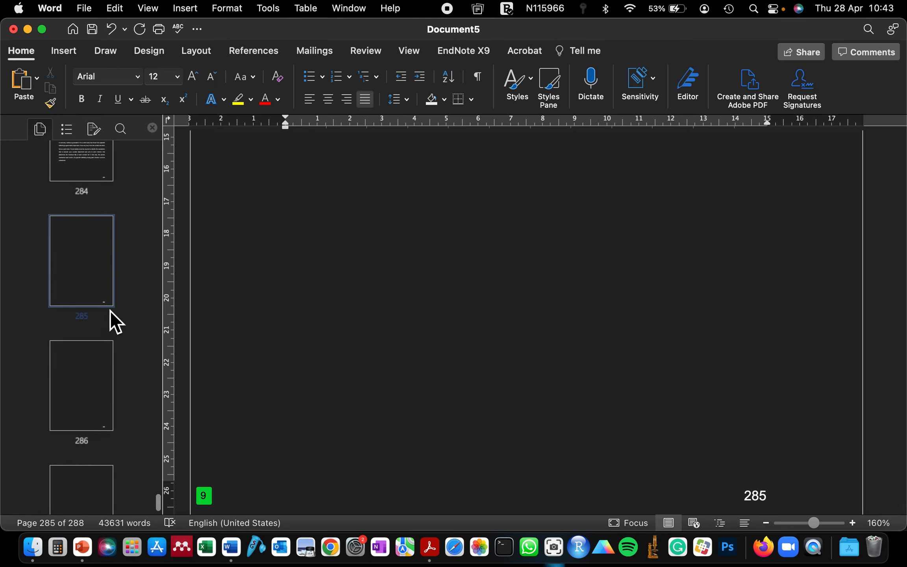
pyautogui.scroll(-5, 101, 349)
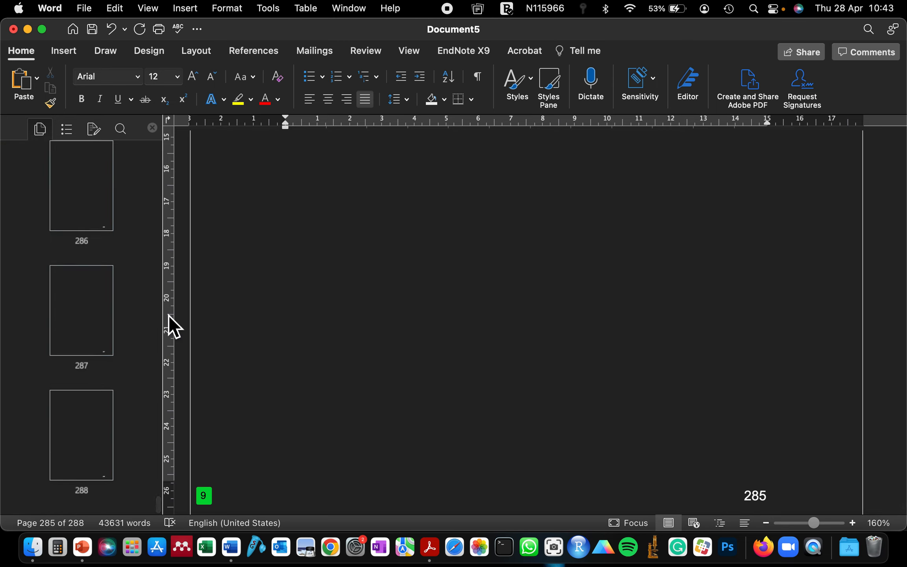
pyautogui.scroll(3, 69, 262)
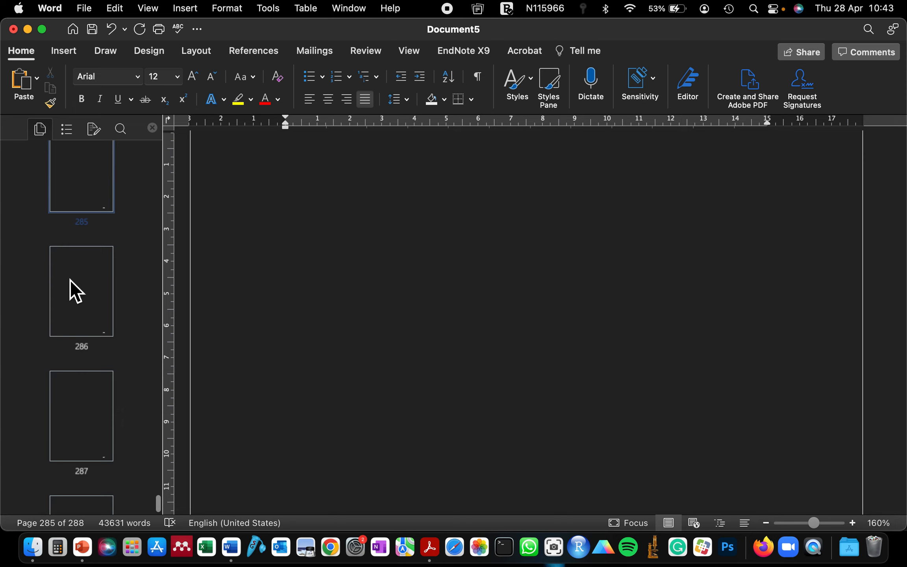
pyautogui.click(90, 277)
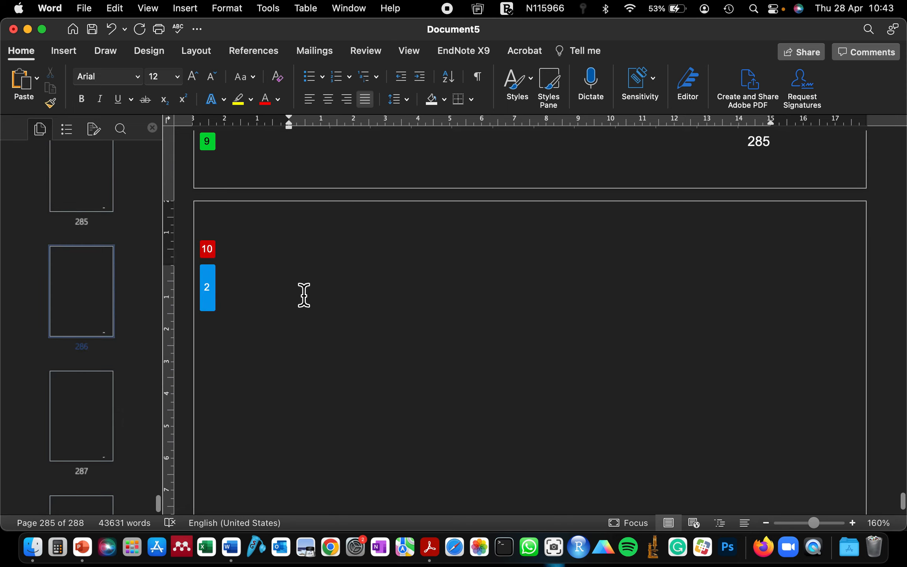
pyautogui.scroll(10, 294, 306)
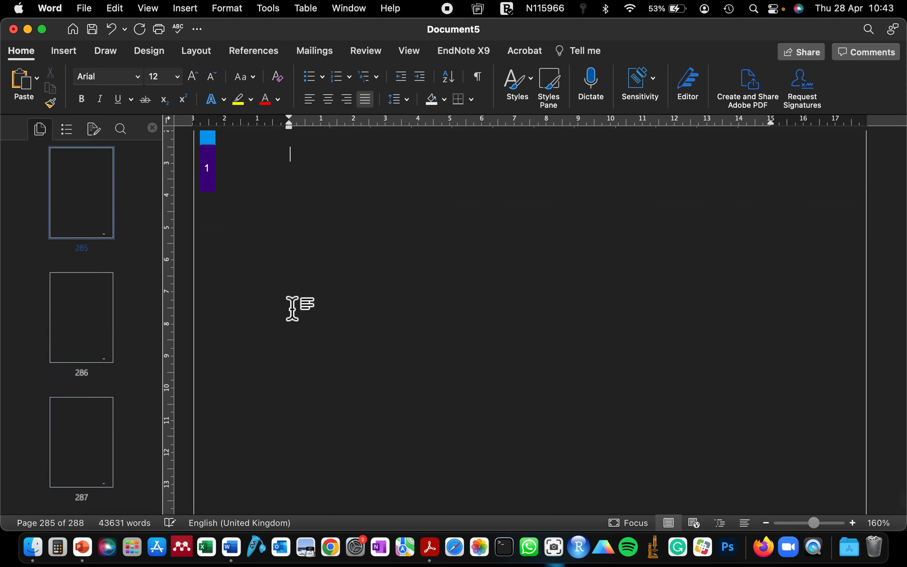
# - Delete the surplus blank pages 286 to 288 and check the pages at the end of Chapter 7
pyautogui.press('BackSpace')
pyautogui.press('BackSpace')
pyautogui.press('BackSpace')
pyautogui.press('BackSpace')
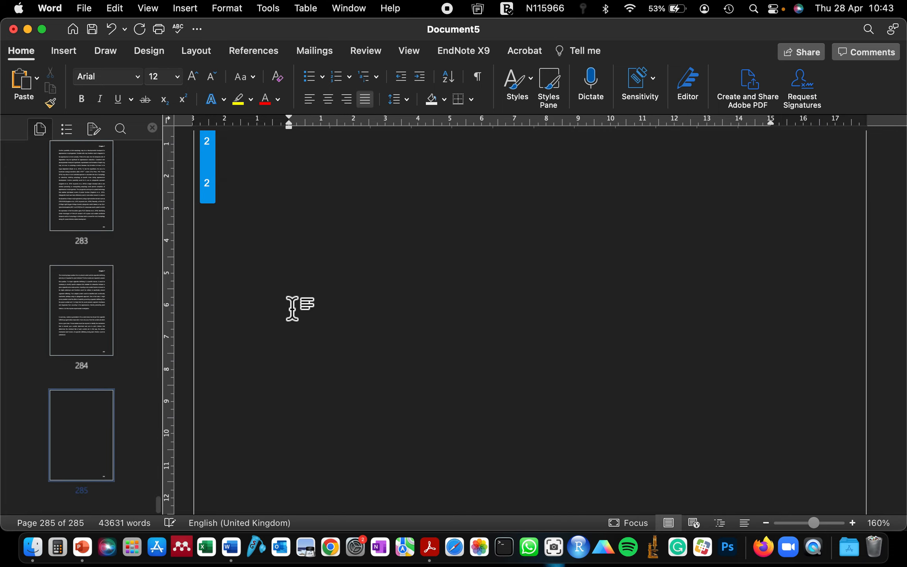
pyautogui.scroll(2, 293, 309)
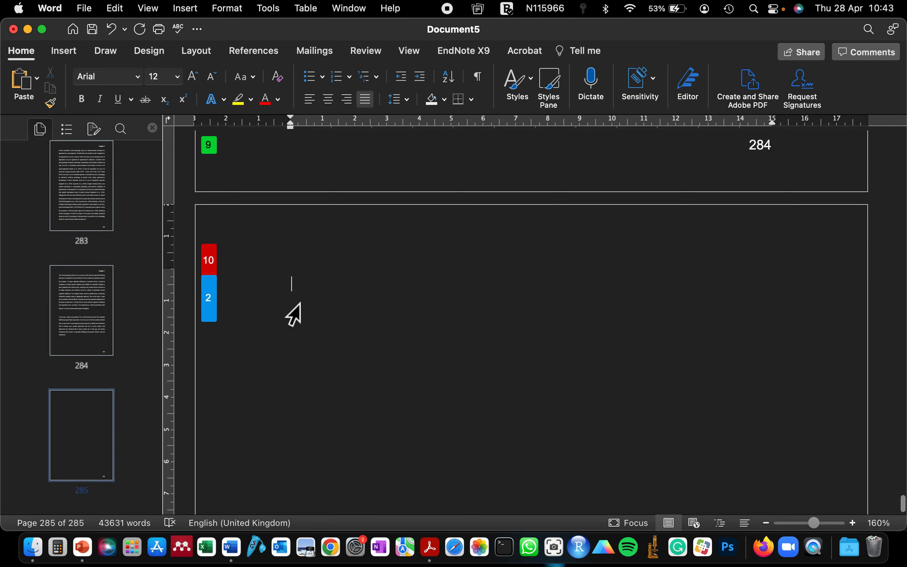
pyautogui.scroll(20, 293, 313)
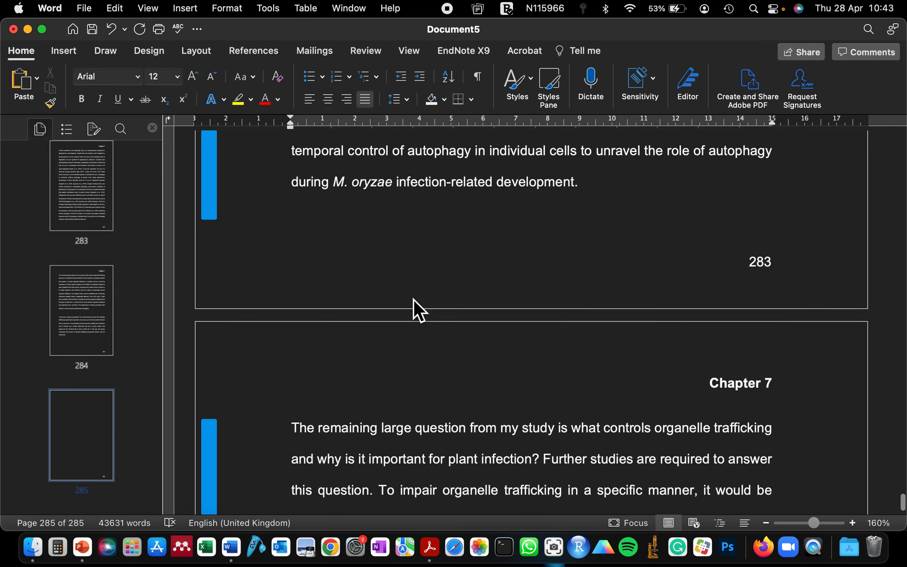
pyautogui.scroll(1, 413, 299)
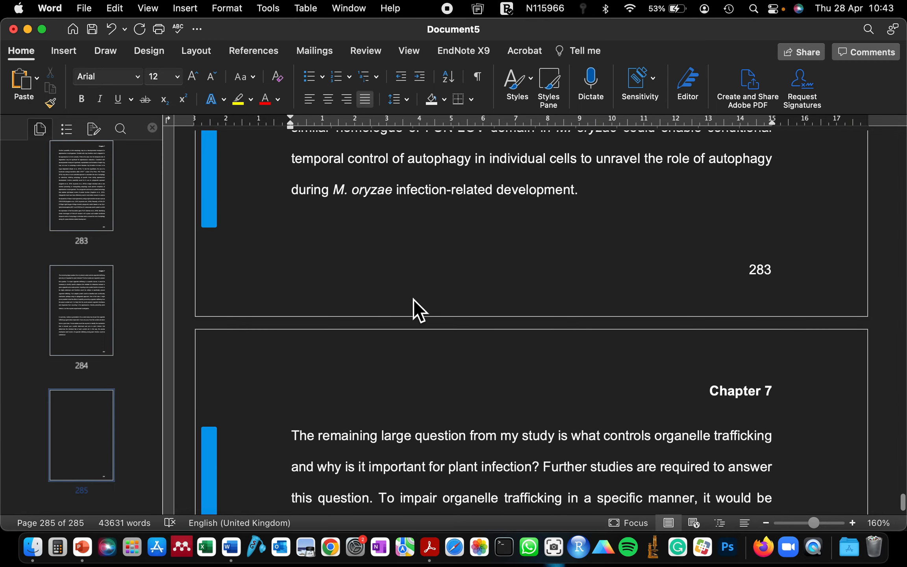
# - Show the document's heading outline and collapse its chapter entries so only the top-level headings are listed
pyautogui.click(66, 129)
pyautogui.click(15, 196)
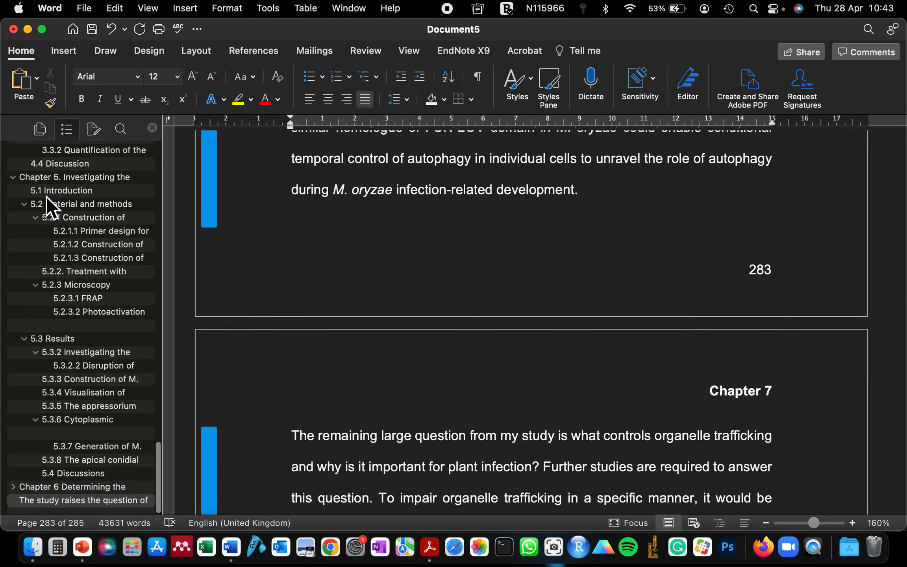
pyautogui.click(12, 181)
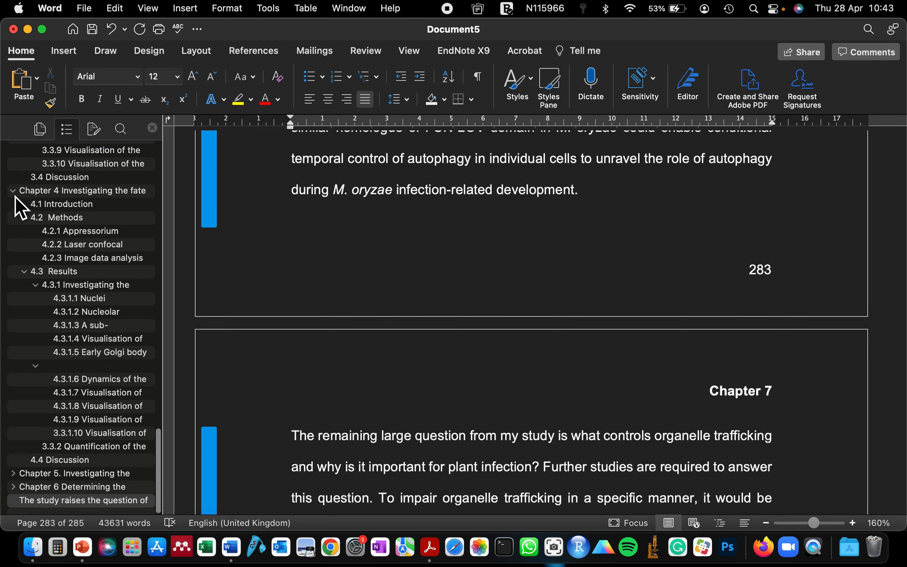
pyautogui.click(15, 195)
pyautogui.scroll(3, 87, 283)
pyautogui.scroll(10, 35, 251)
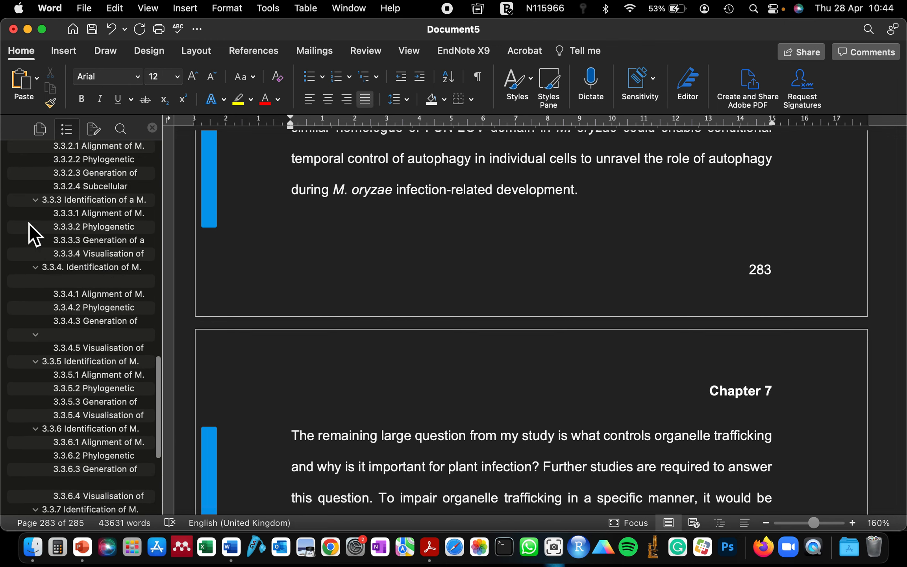
pyautogui.scroll(5, 24, 201)
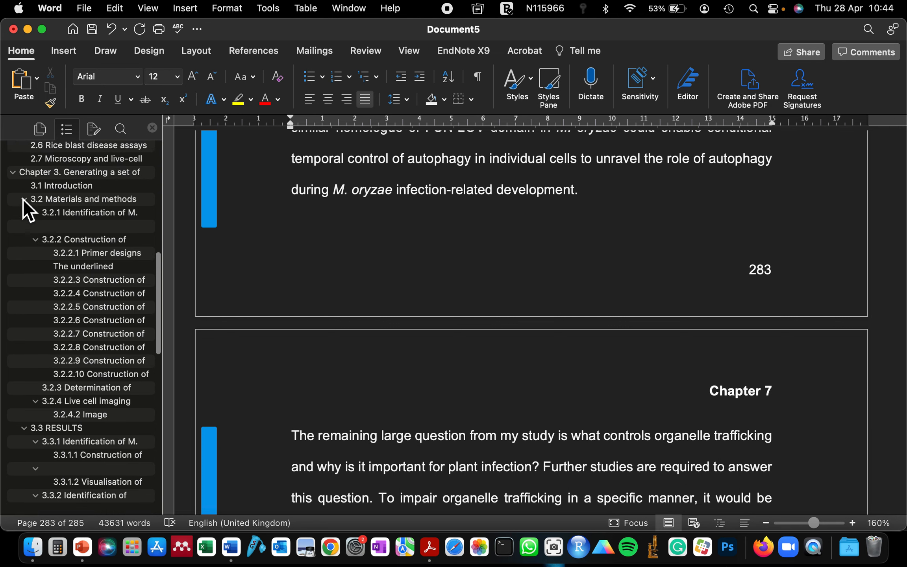
pyautogui.click(14, 175)
pyautogui.scroll(5, 25, 189)
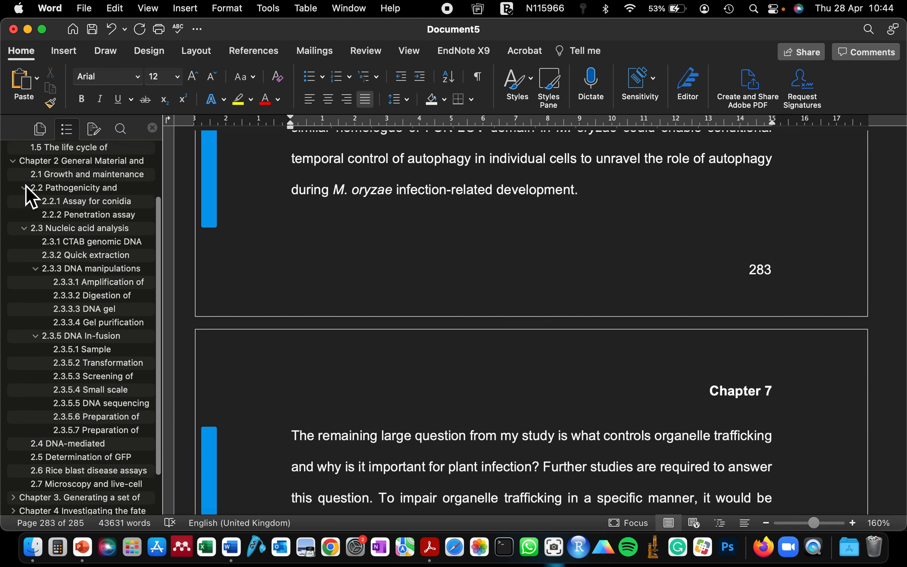
pyautogui.click(13, 154)
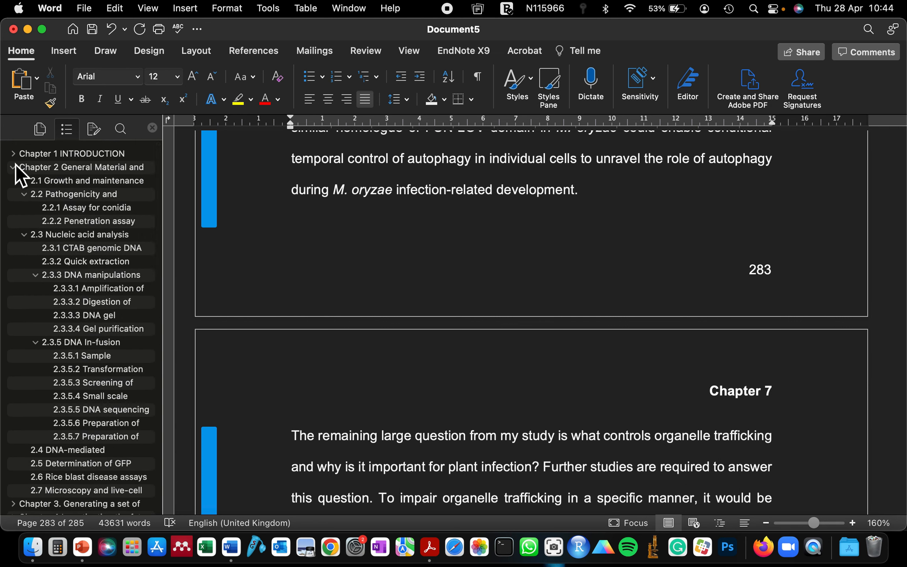
pyautogui.click(14, 172)
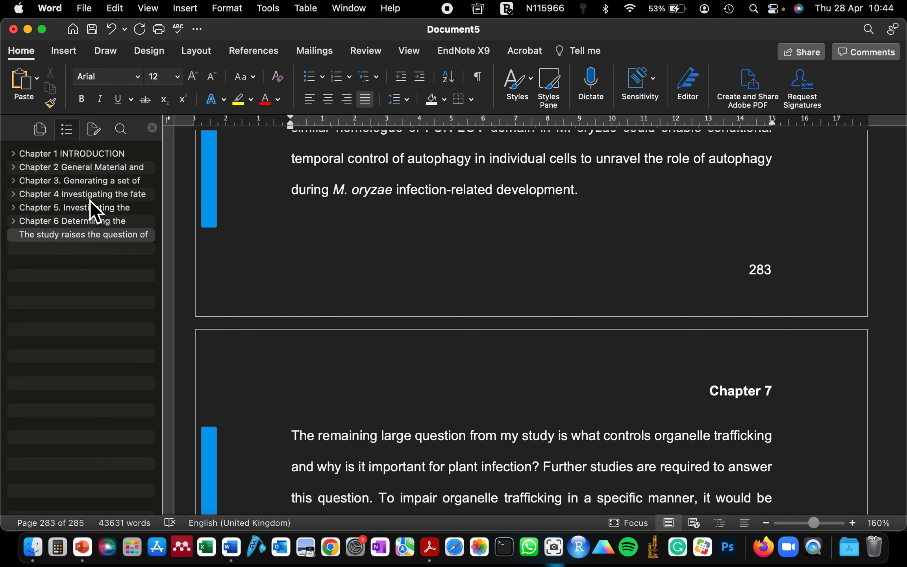
# - Go to the blank last page and display the EndNote X9 citation and bibliography tools
pyautogui.doubleClick(372, 323)
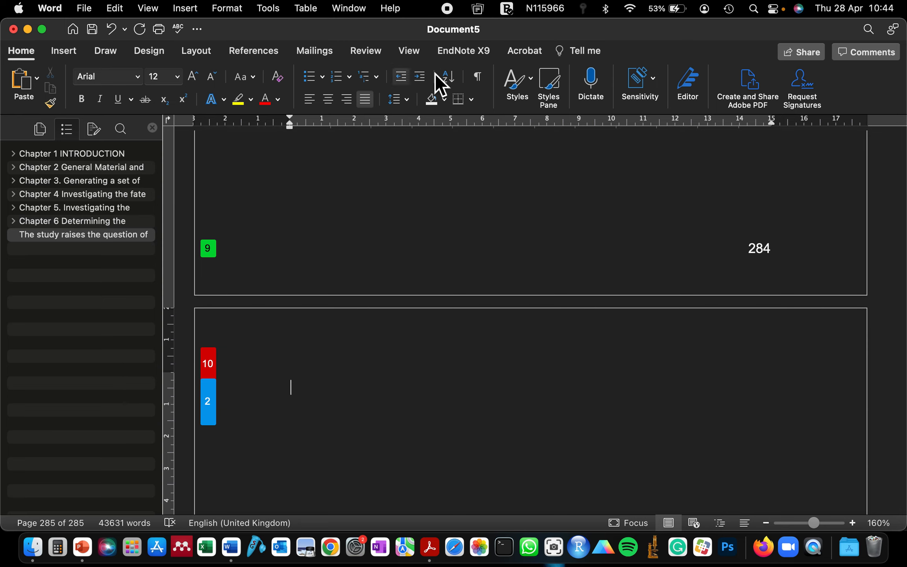
pyautogui.click(466, 54)
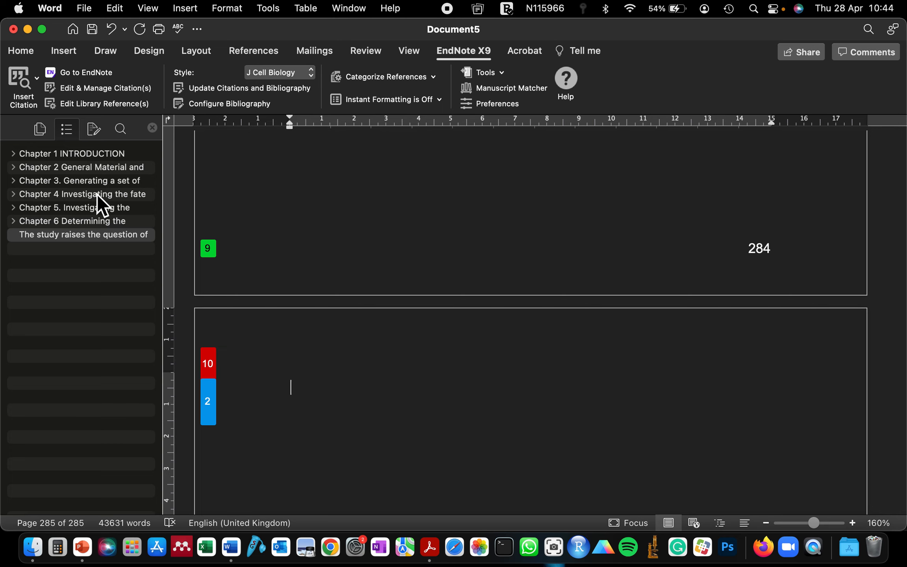
# - Insert a next-page section break directly before the heading "Chapter 1 INTRODUCTION" to create a blank first page
pyautogui.click(83, 153)
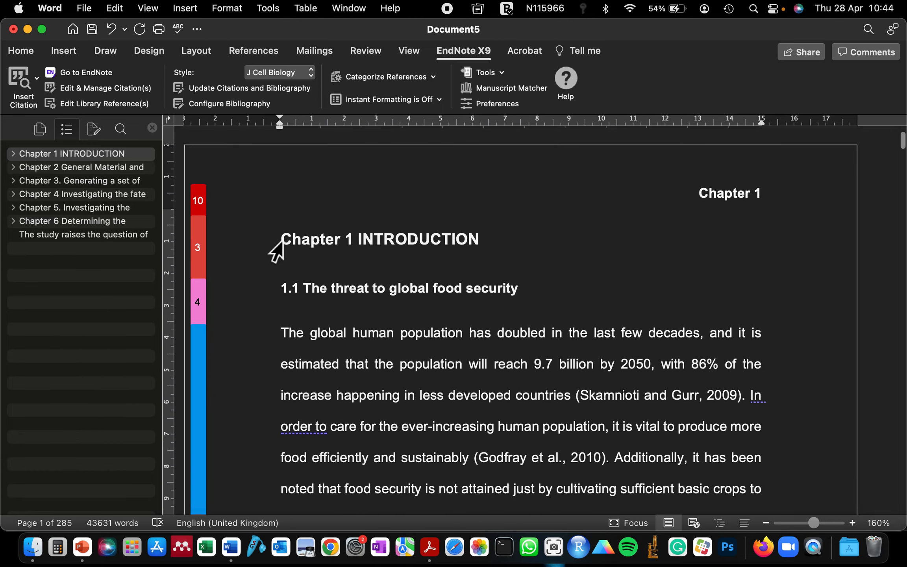
pyautogui.hscroll(-1, 284, 239)
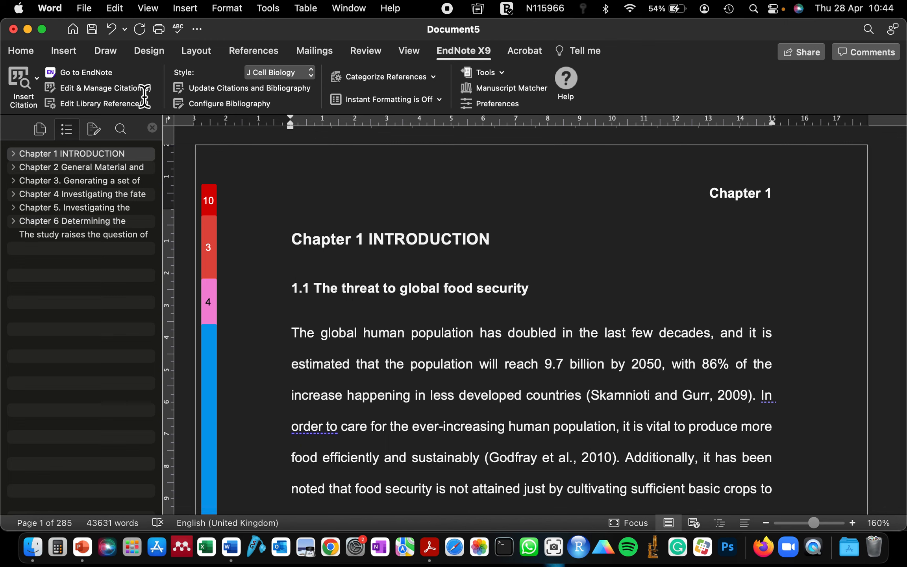
pyautogui.click(201, 55)
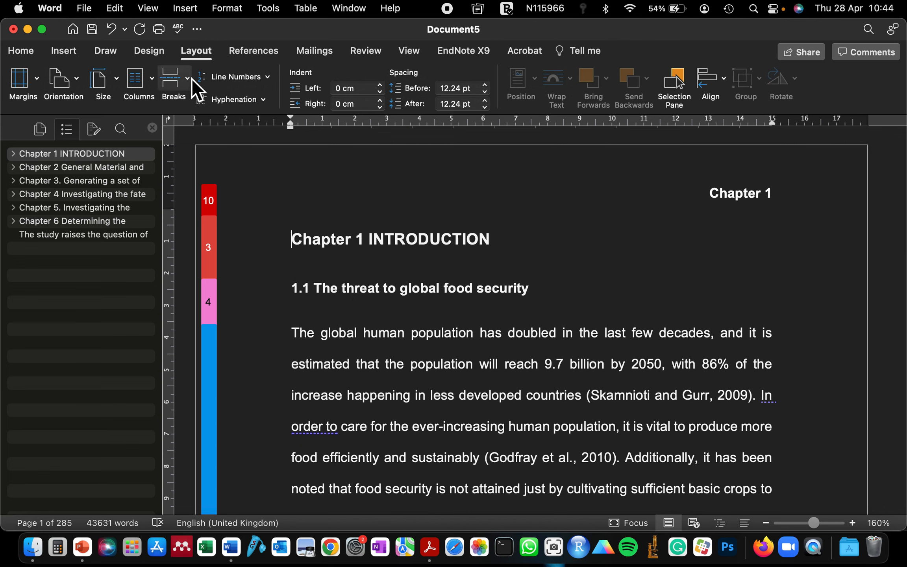
pyautogui.click(191, 77)
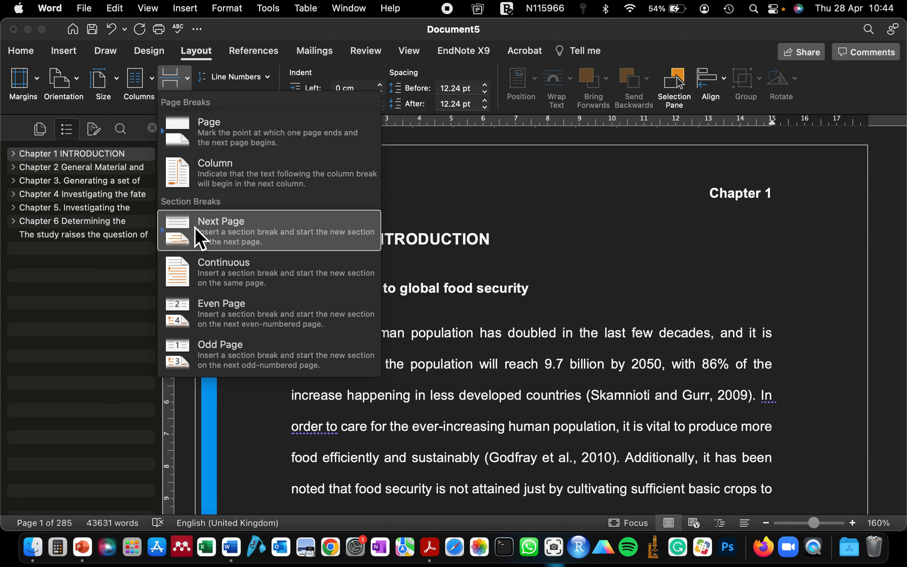
pyautogui.click(199, 238)
pyautogui.scroll(-10, 356, 295)
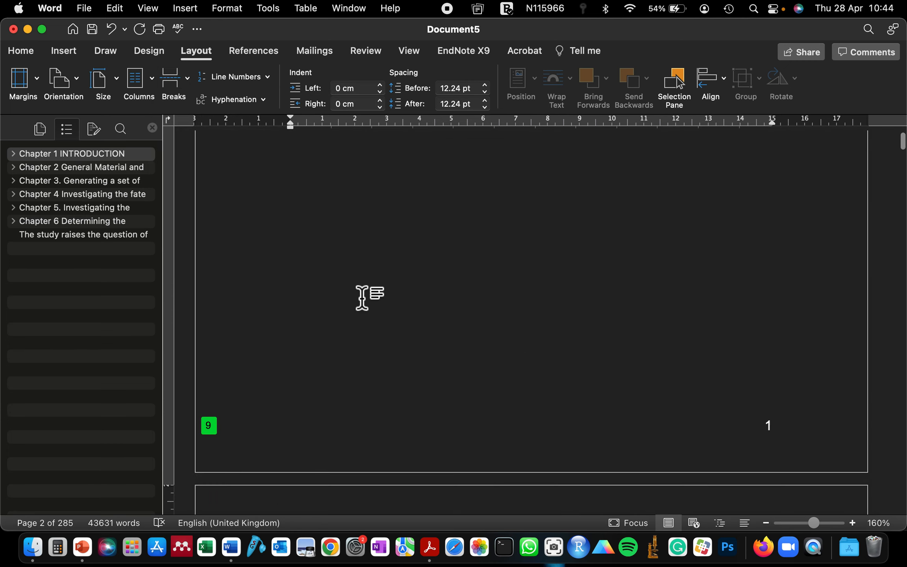
pyautogui.scroll(10, 361, 293)
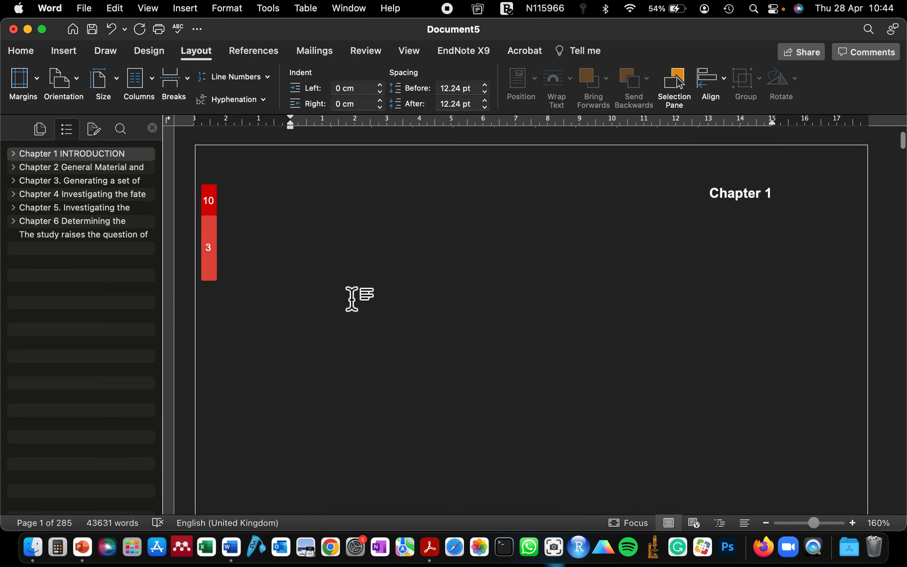
# - Unlink the Section 2 header above "Chapter 1 INTRODUCTION" from the previous section and close the header
pyautogui.scroll(-3, 354, 330)
pyautogui.scroll(-5, 358, 360)
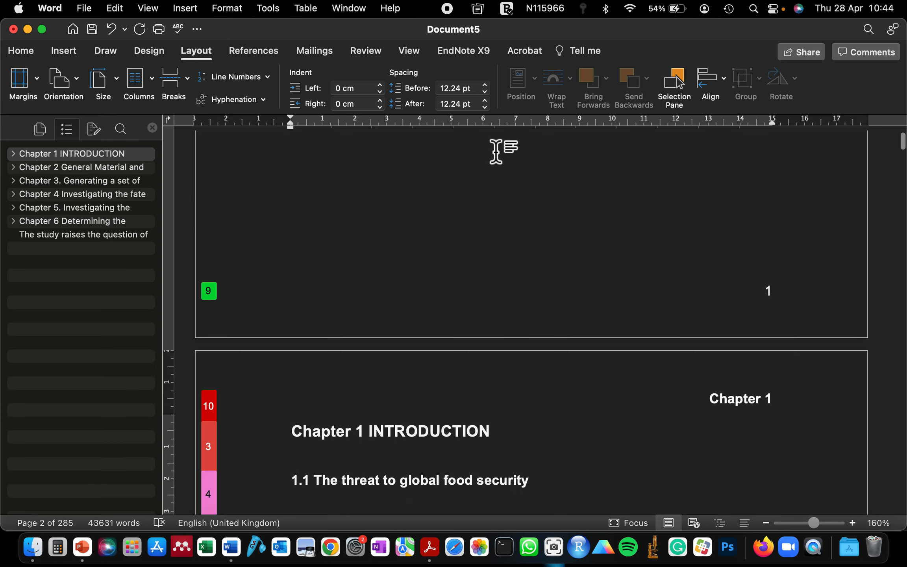
pyautogui.scroll(-5, 499, 152)
pyautogui.scroll(-3, 491, 142)
pyautogui.scroll(7, 491, 148)
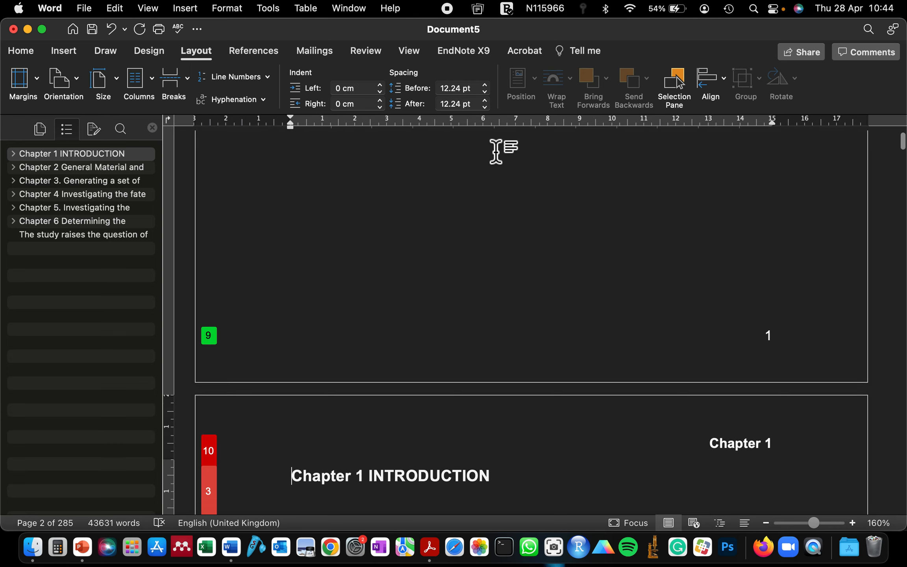
pyautogui.scroll(-3, 469, 343)
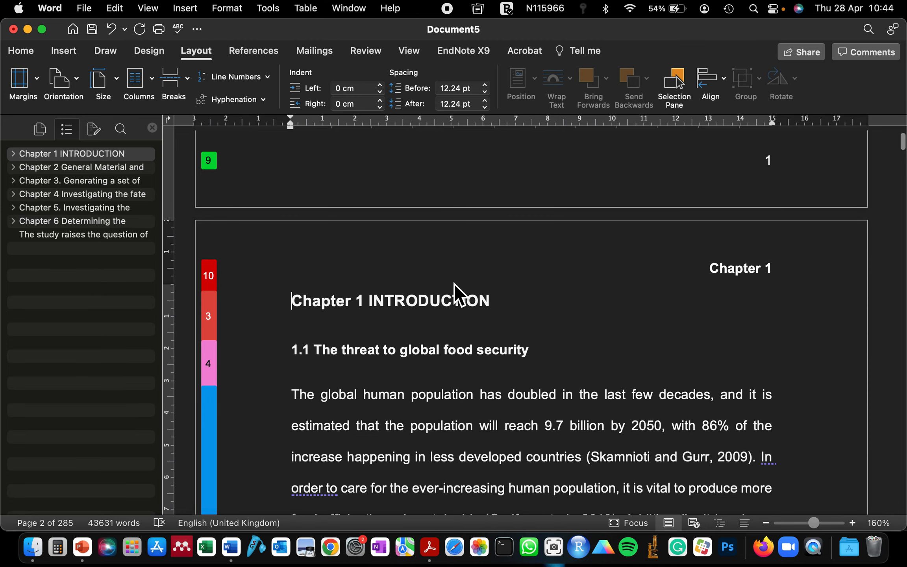
pyautogui.doubleClick(566, 255)
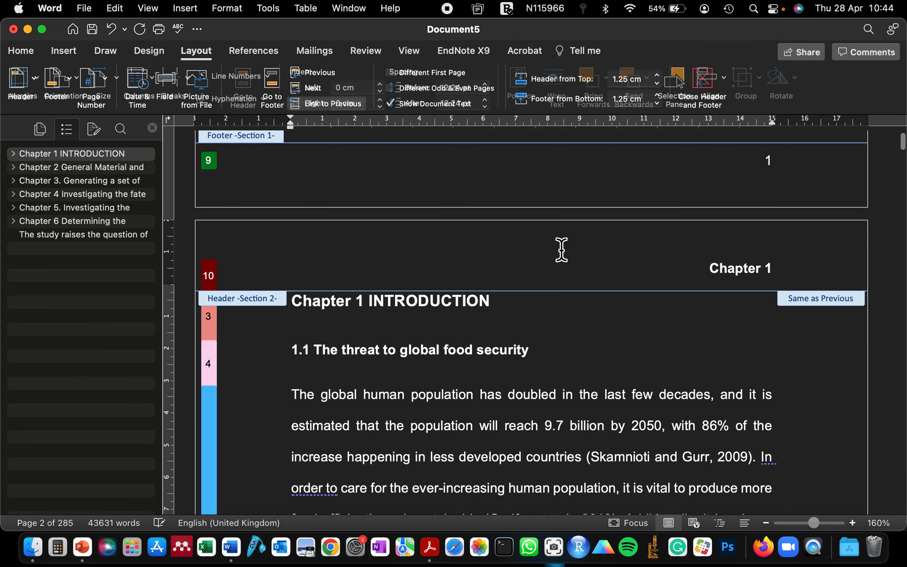
pyautogui.click(337, 105)
pyautogui.scroll(3, 404, 223)
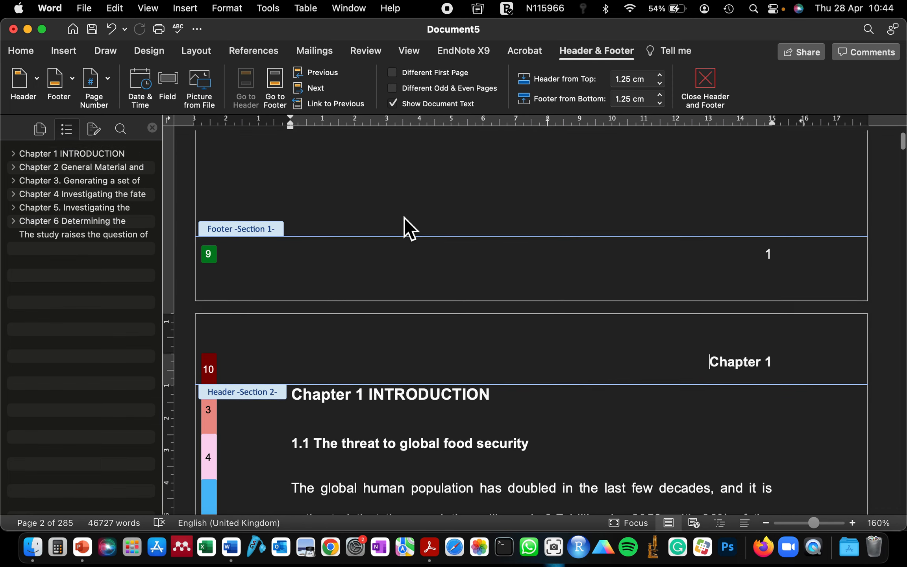
pyautogui.click(707, 83)
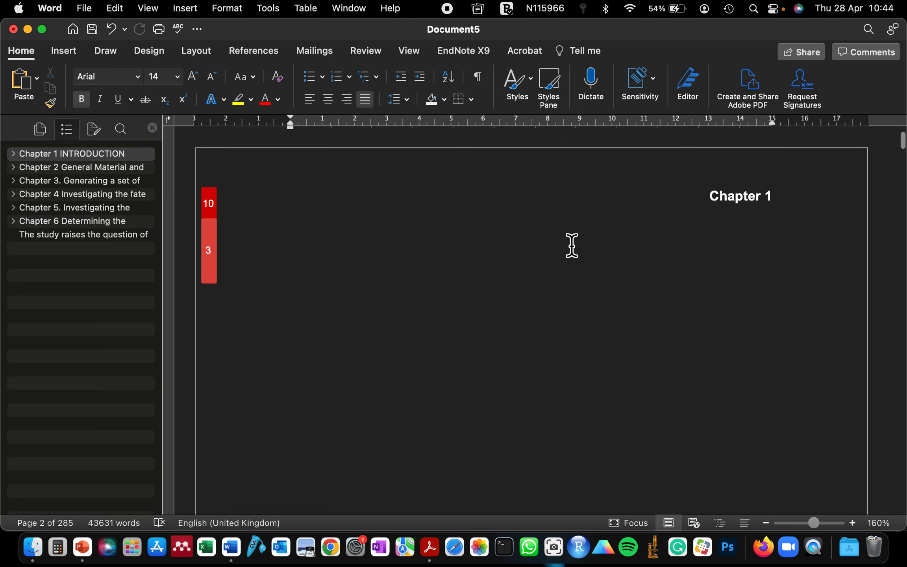
# - Delete the text "Chapter 1" from the Section 1 header on the blank first page and return to the document body
pyautogui.doubleClick(729, 196)
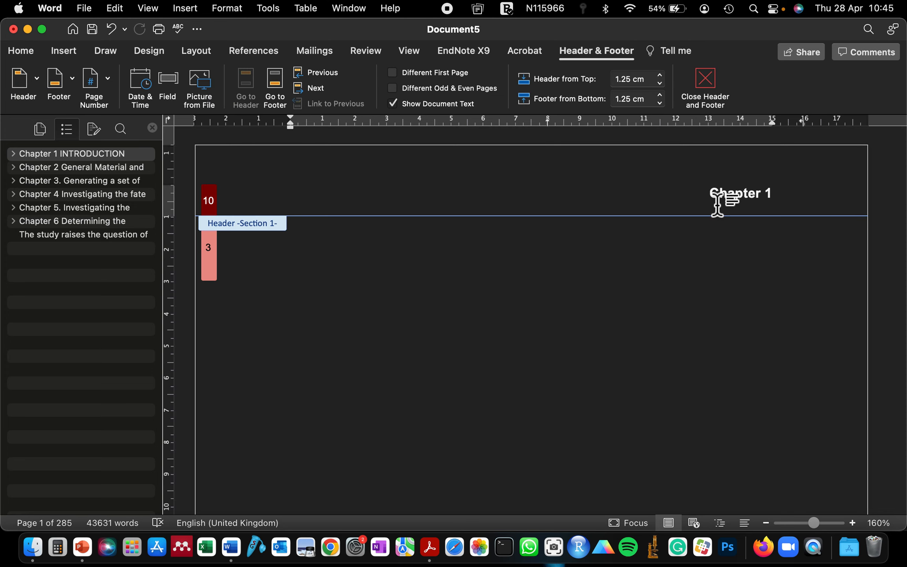
pyautogui.moveTo(713, 197); pyautogui.dragTo(799, 195)
pyautogui.press('BackSpace')
pyautogui.doubleClick(652, 255)
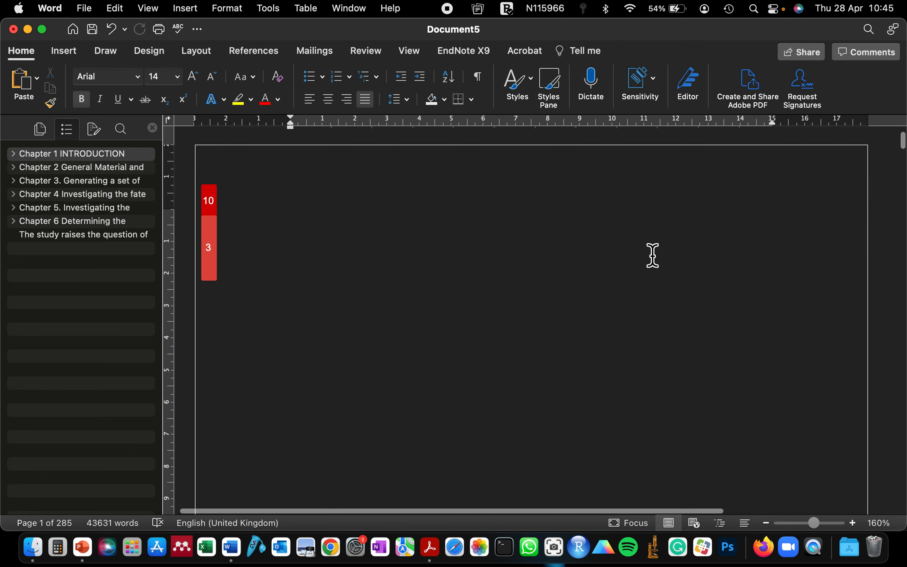
pyautogui.scroll(-15, 652, 255)
pyautogui.scroll(-5, 653, 258)
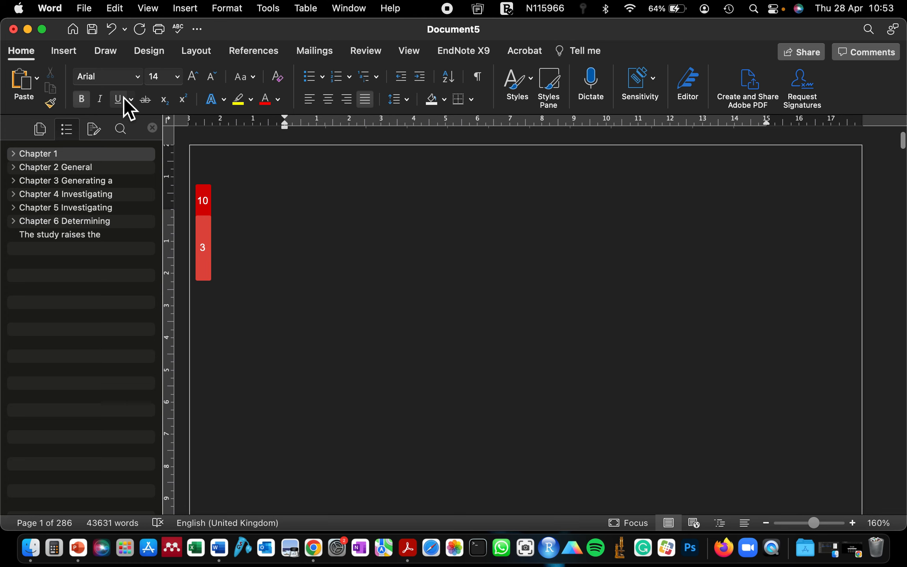
# - Start a custom table of contents on the blank first page, using the From template format with 4 levels shown
pyautogui.click(250, 52)
pyautogui.click(41, 77)
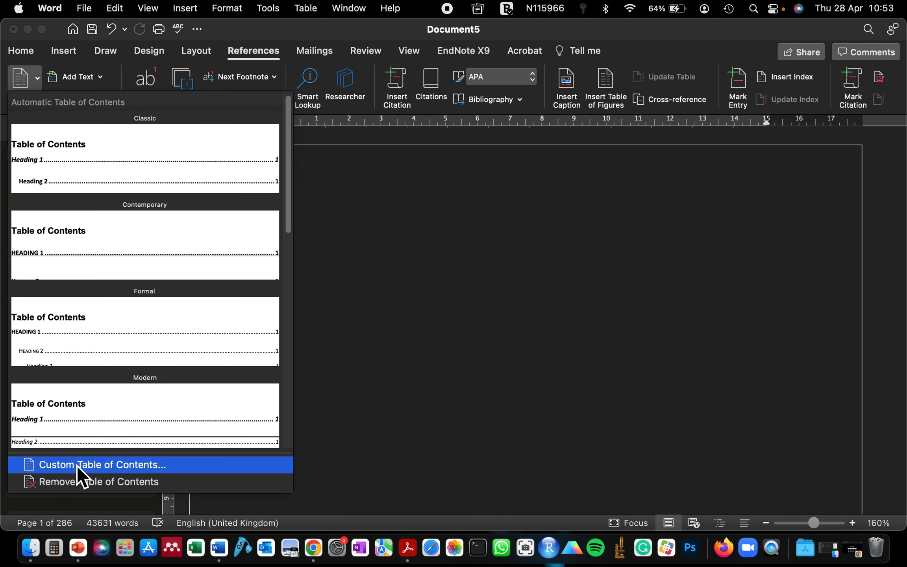
pyautogui.click(76, 465)
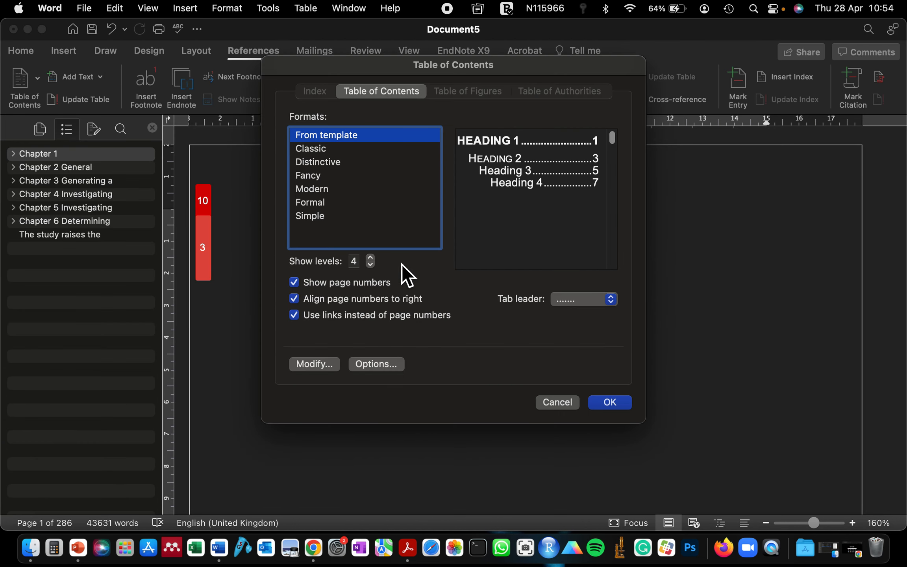
pyautogui.click(372, 263)
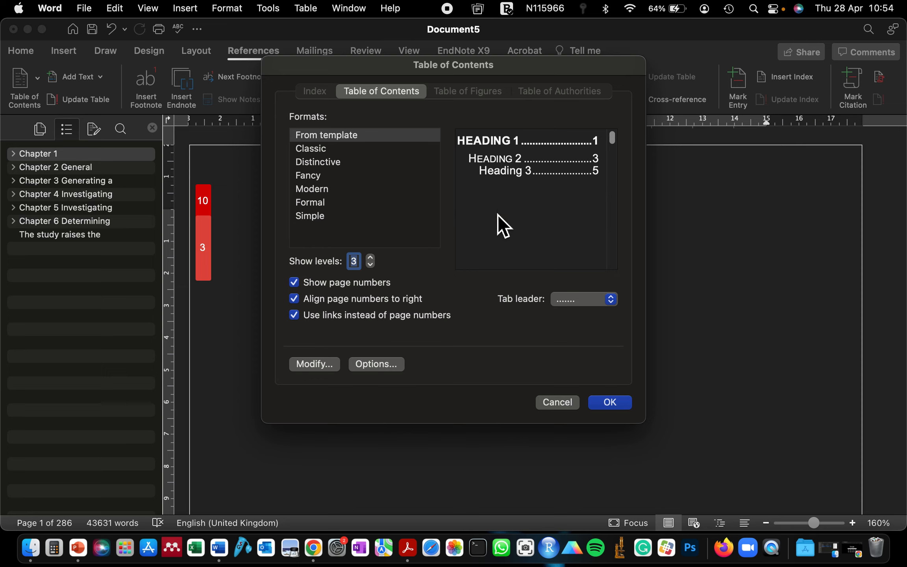
pyautogui.click(372, 258)
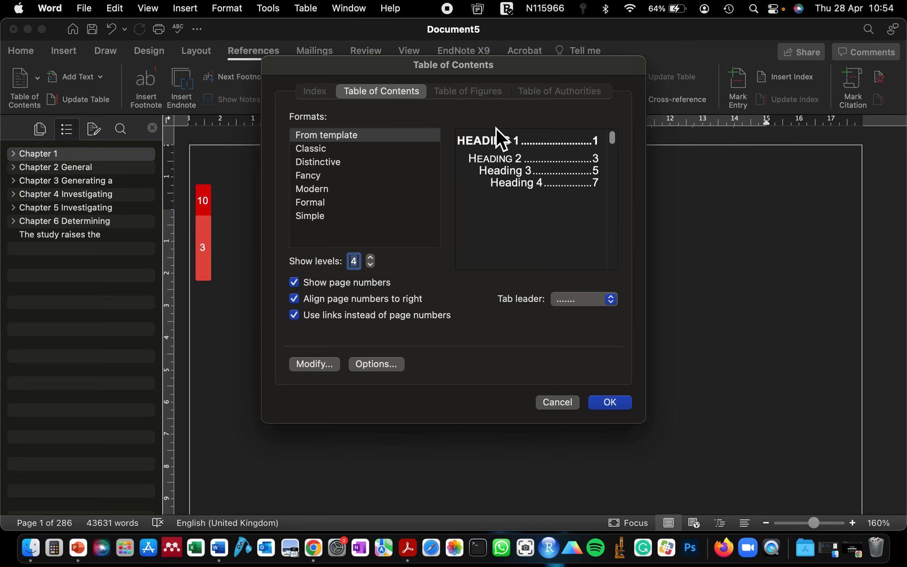
pyautogui.moveTo(507, 71); pyautogui.dragTo(474, 70)
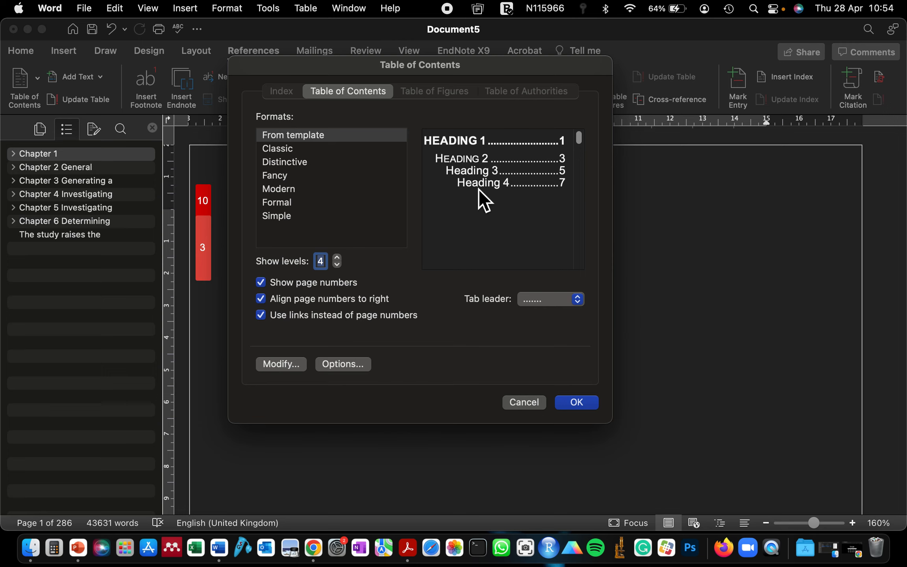
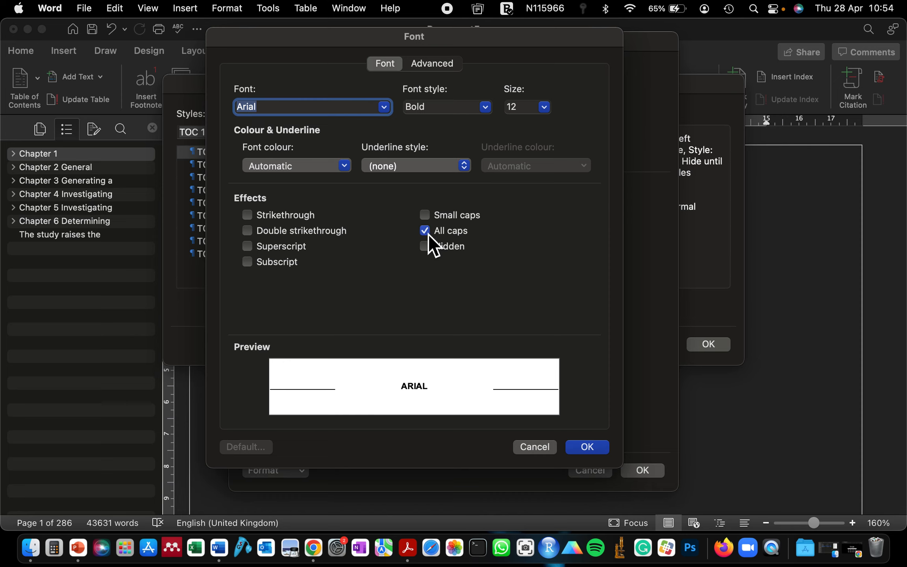
# - Remove the all caps effect from the TOC 1 style and apply the style changes to the table of contents preview
pyautogui.click(427, 232)
pyautogui.click(597, 451)
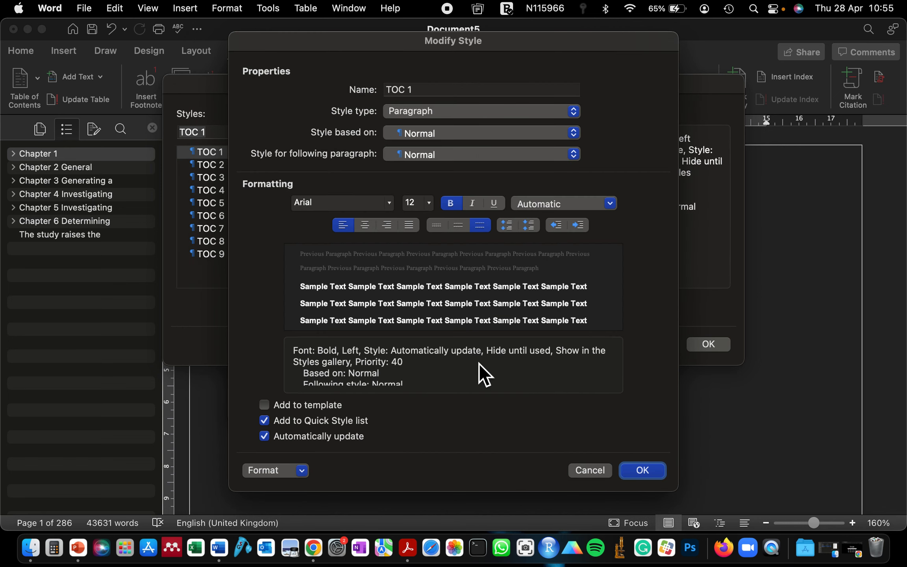
pyautogui.click(659, 472)
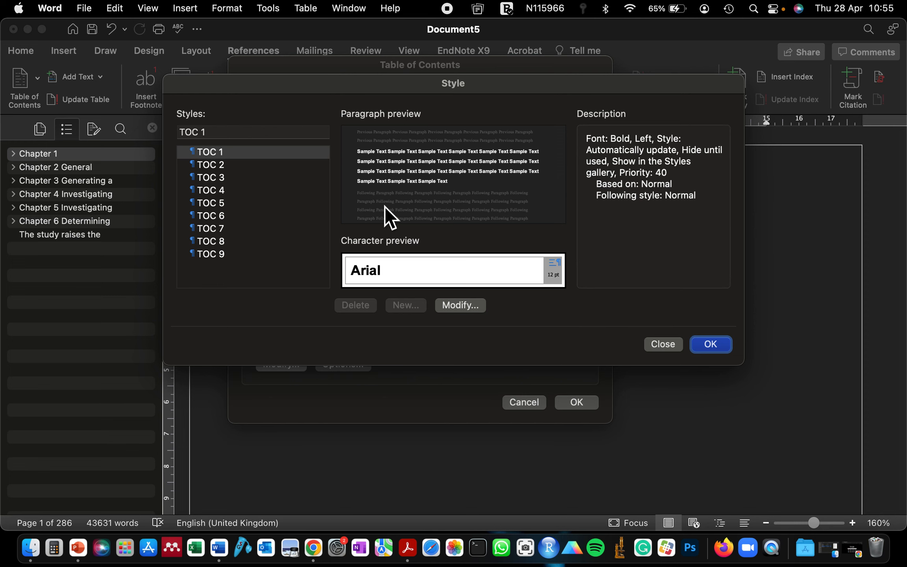
pyautogui.click(728, 351)
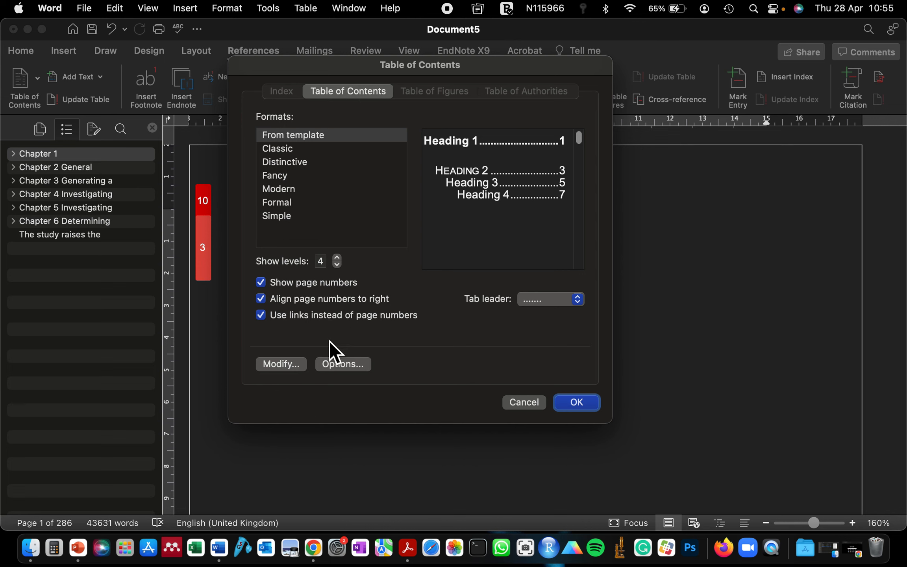
# - Remove the small caps effect from the TOC 2 style's font and apply it to the table of contents preview
pyautogui.click(289, 365)
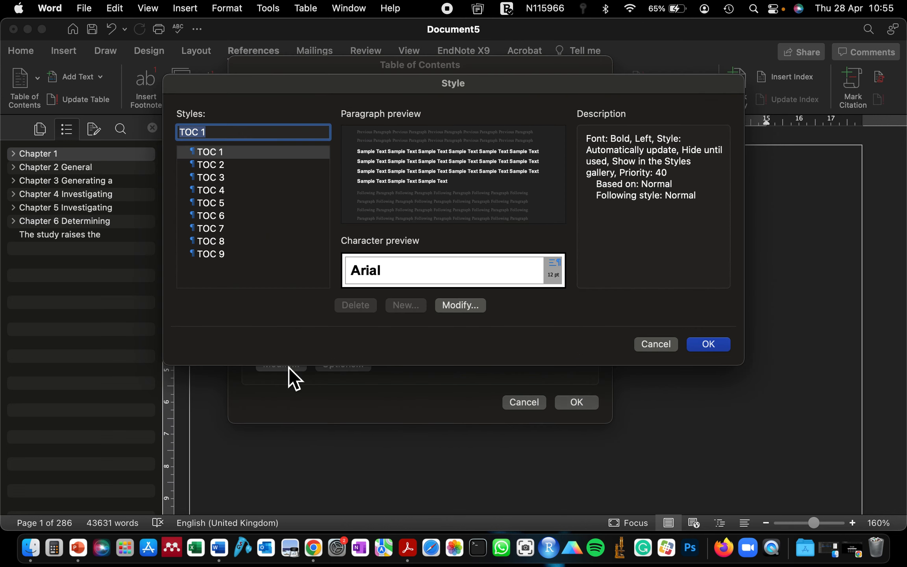
pyautogui.click(222, 165)
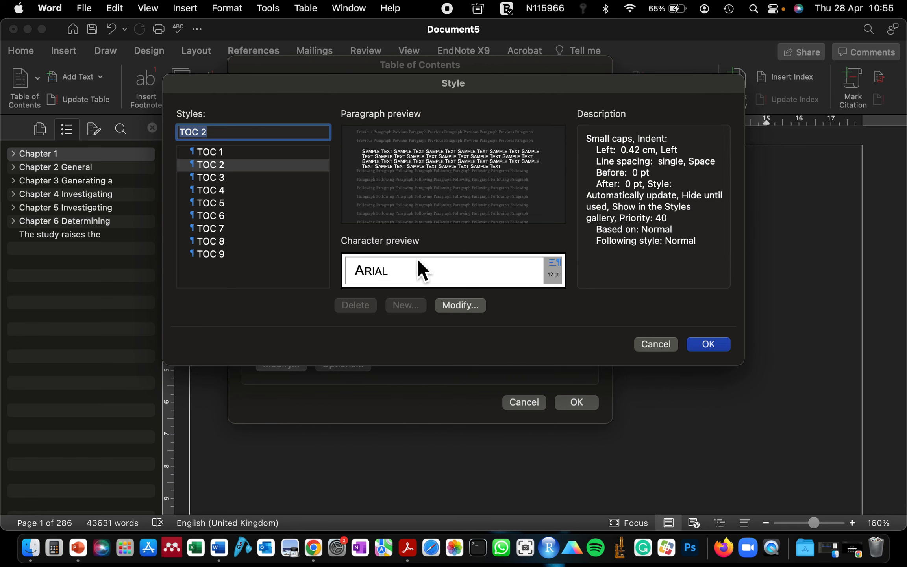
pyautogui.click(459, 306)
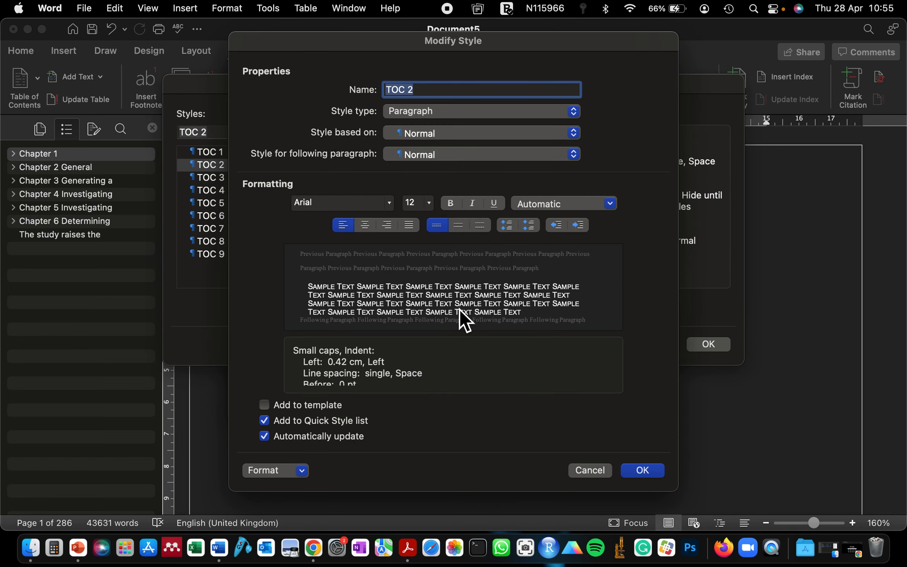
pyautogui.click(302, 472)
pyautogui.click(272, 348)
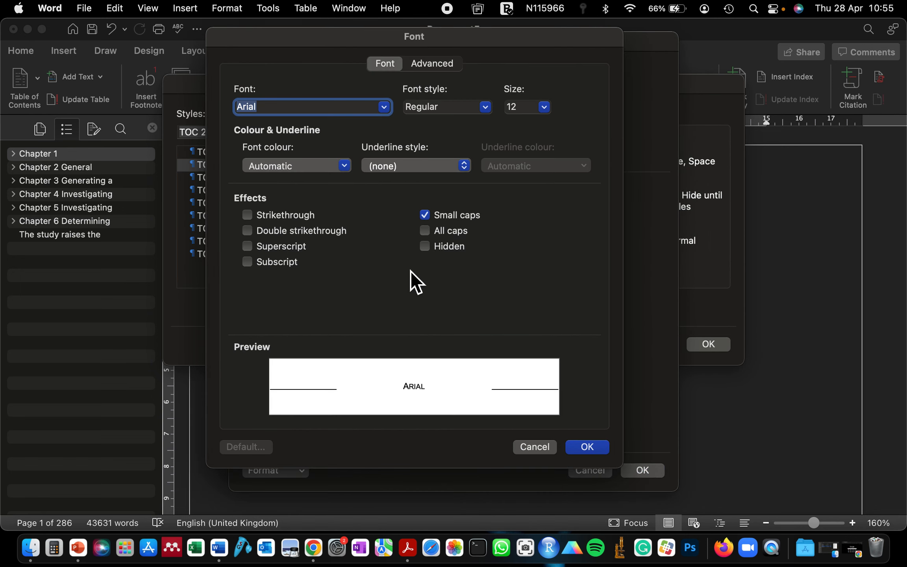
pyautogui.click(428, 217)
pyautogui.click(587, 447)
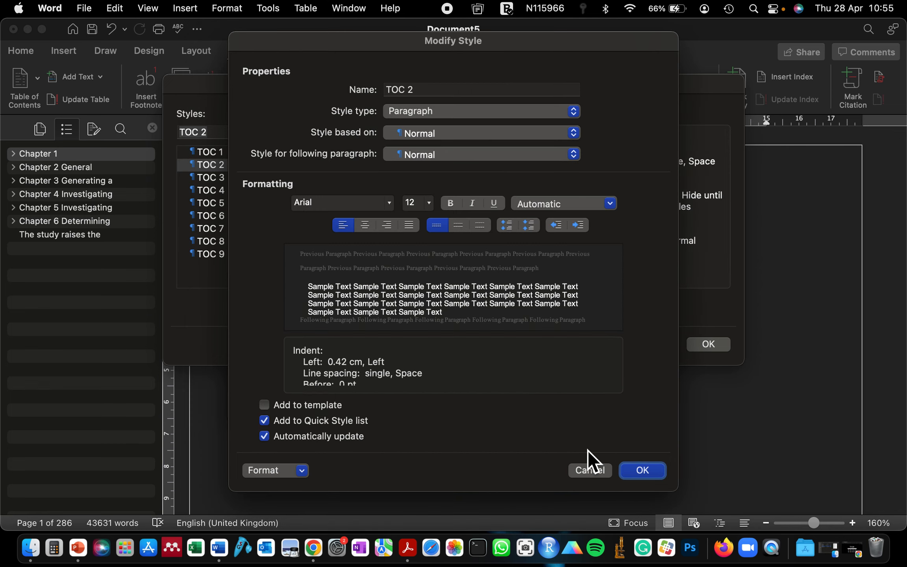
pyautogui.click(645, 474)
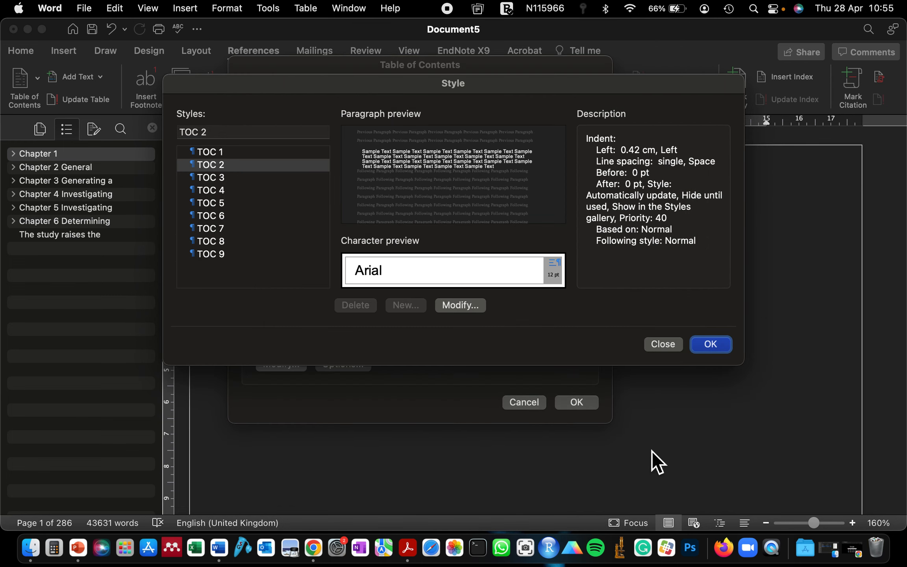
pyautogui.click(718, 348)
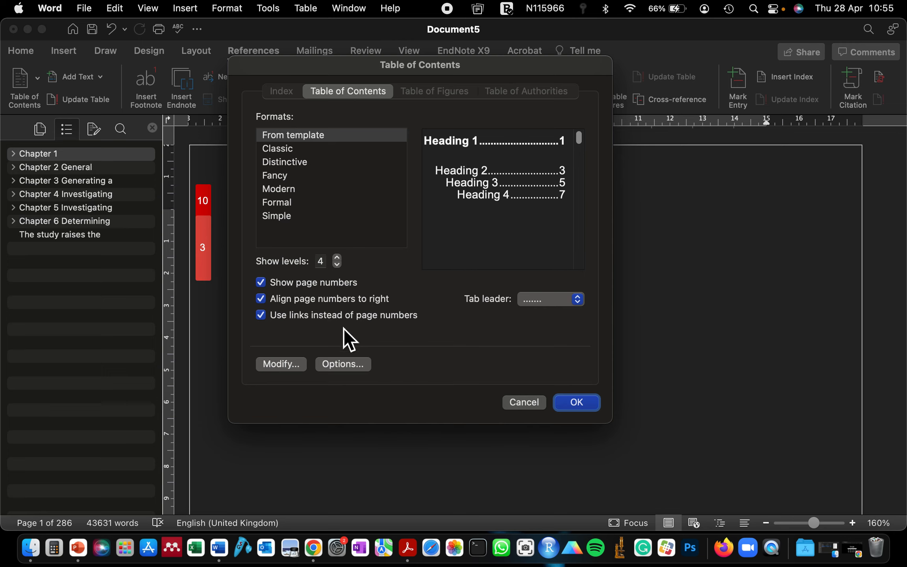
# - Set the TOC 2 style's line spacing to double
pyautogui.click(287, 365)
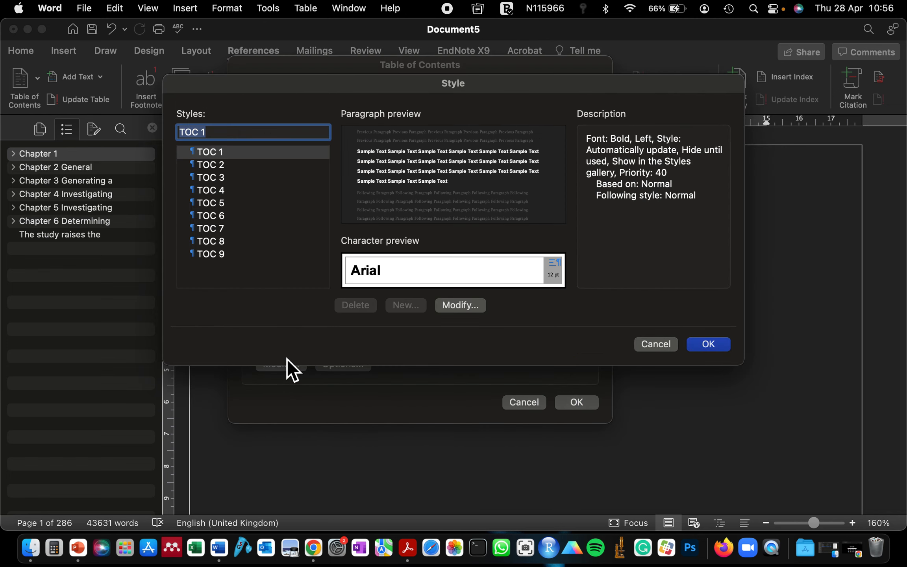
pyautogui.click(233, 165)
pyautogui.click(467, 311)
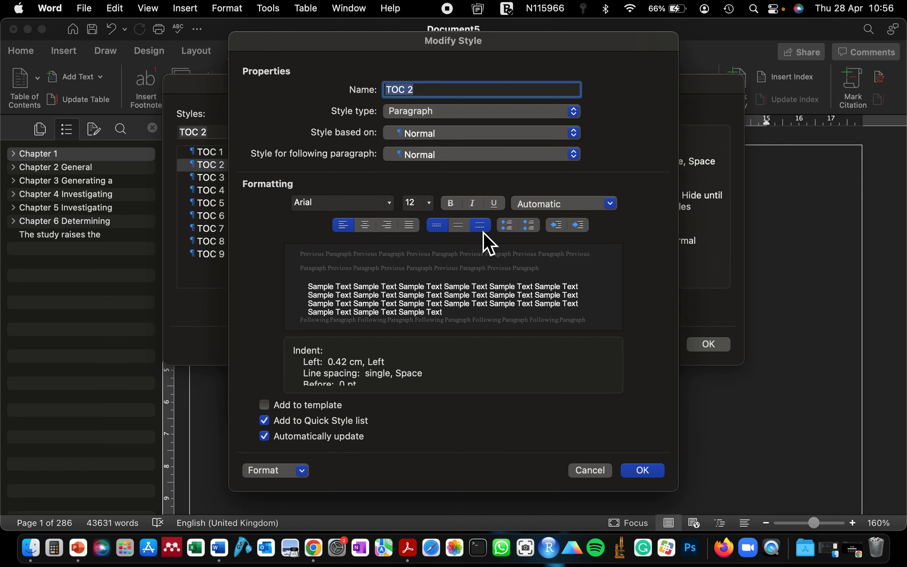
pyautogui.click(482, 231)
pyautogui.click(642, 470)
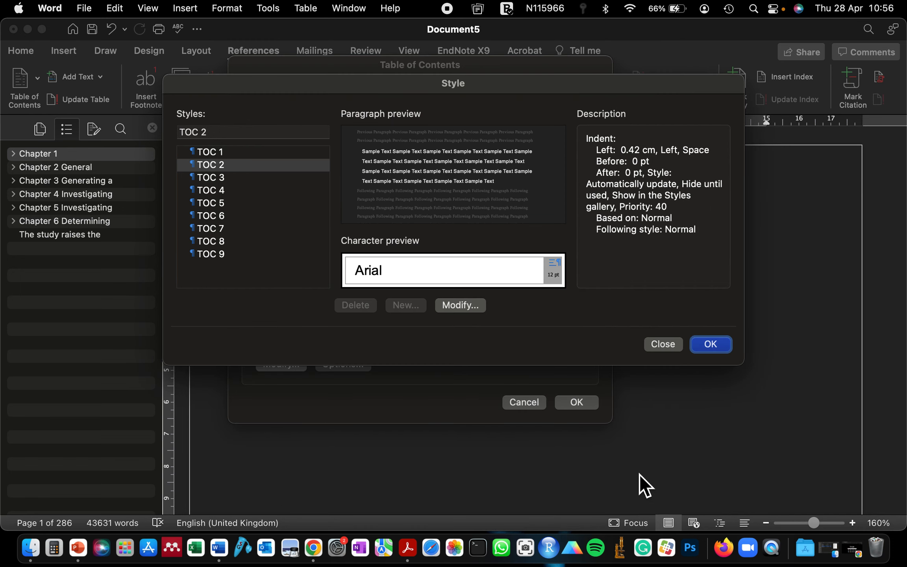
# - Set the TOC 3 style's line spacing to double
pyautogui.click(233, 180)
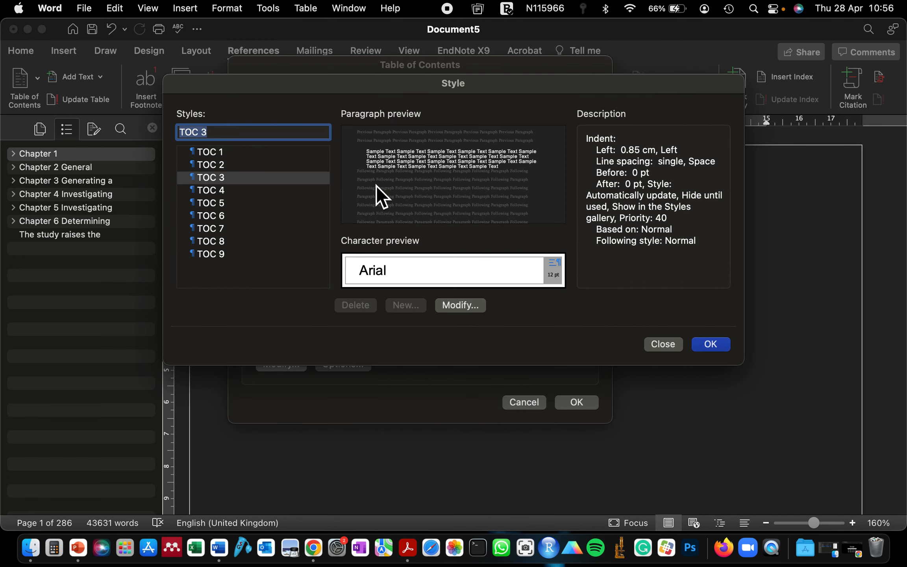
pyautogui.click(464, 307)
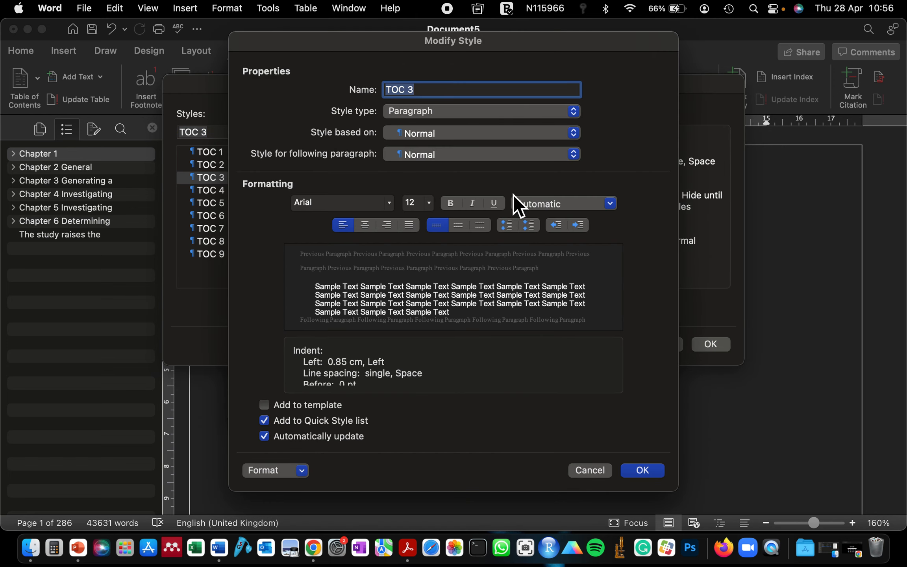
pyautogui.click(480, 227)
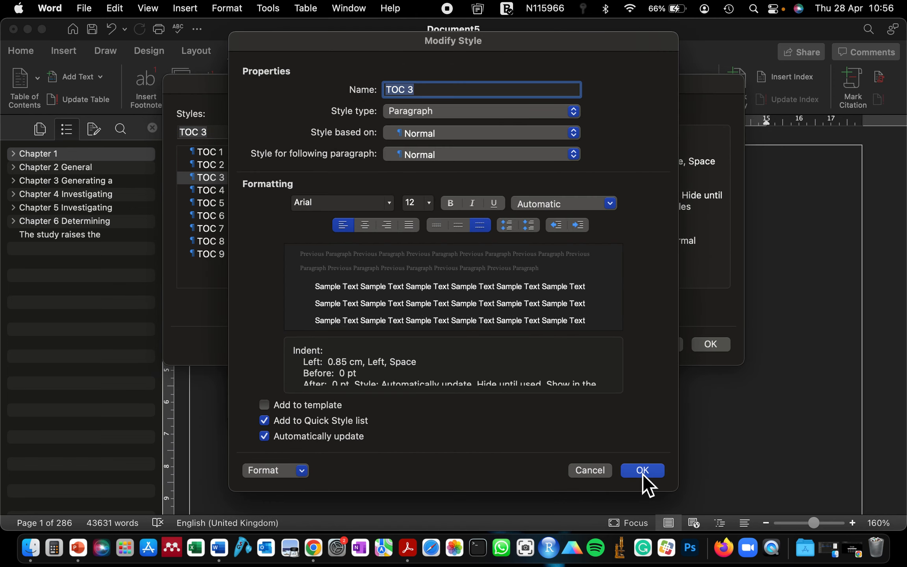
pyautogui.click(642, 471)
# - Set the TOC 4 style to double line spacing and justified alignment
pyautogui.click(224, 191)
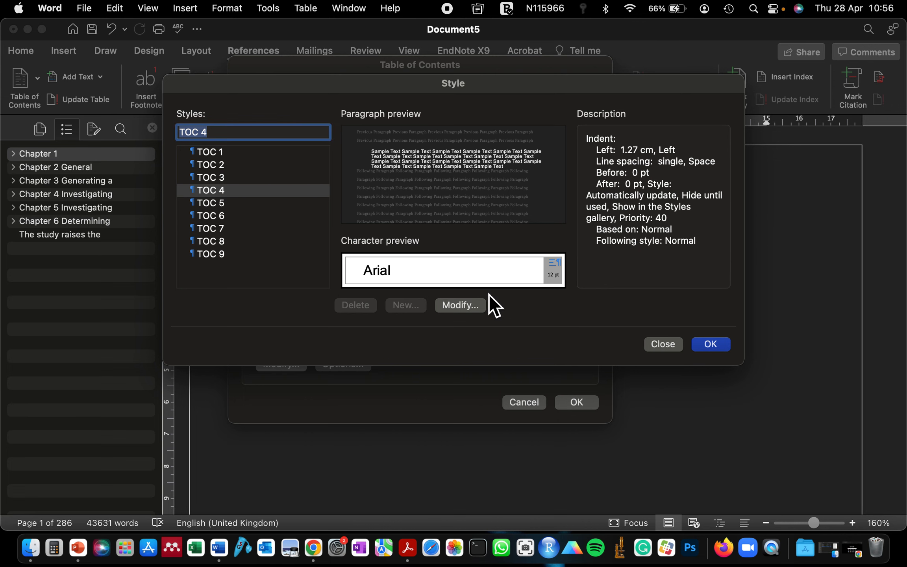
pyautogui.click(471, 304)
pyautogui.click(479, 226)
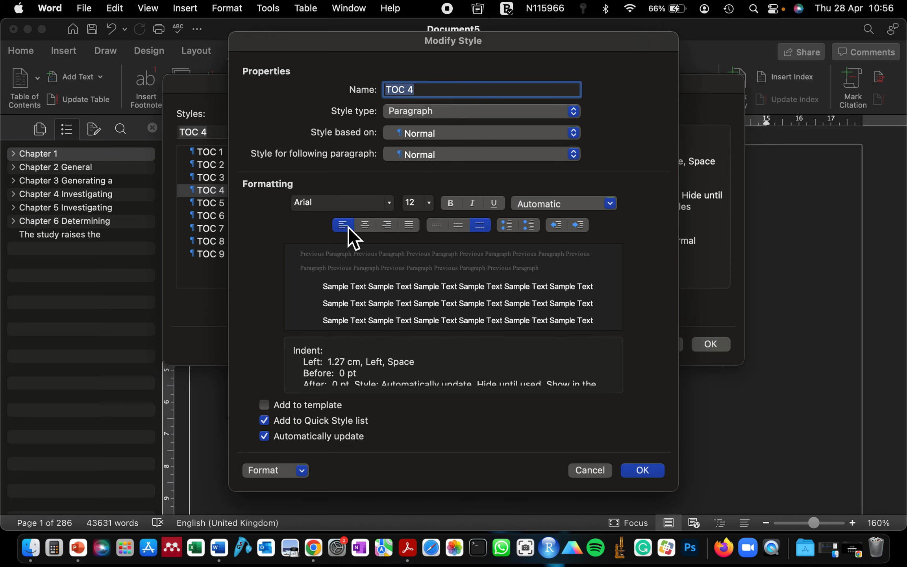
pyautogui.click(409, 226)
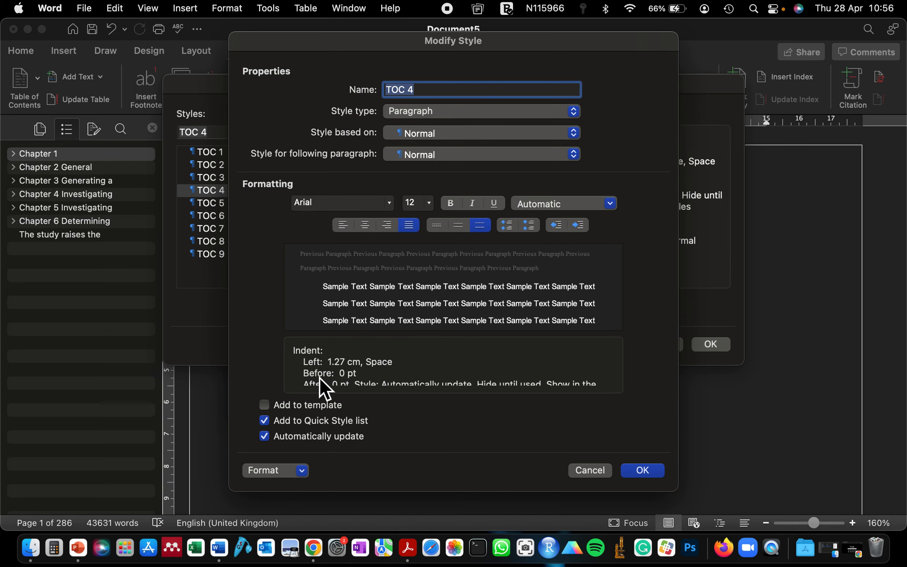
pyautogui.click(429, 90)
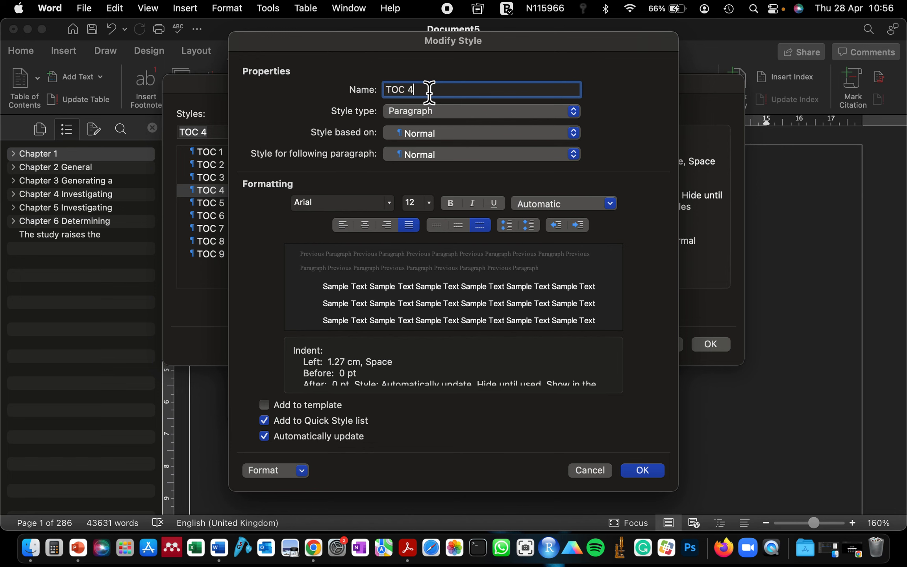
pyautogui.click(650, 471)
# - Set the TOC 3 style's paragraph alignment to justified
pyautogui.click(221, 177)
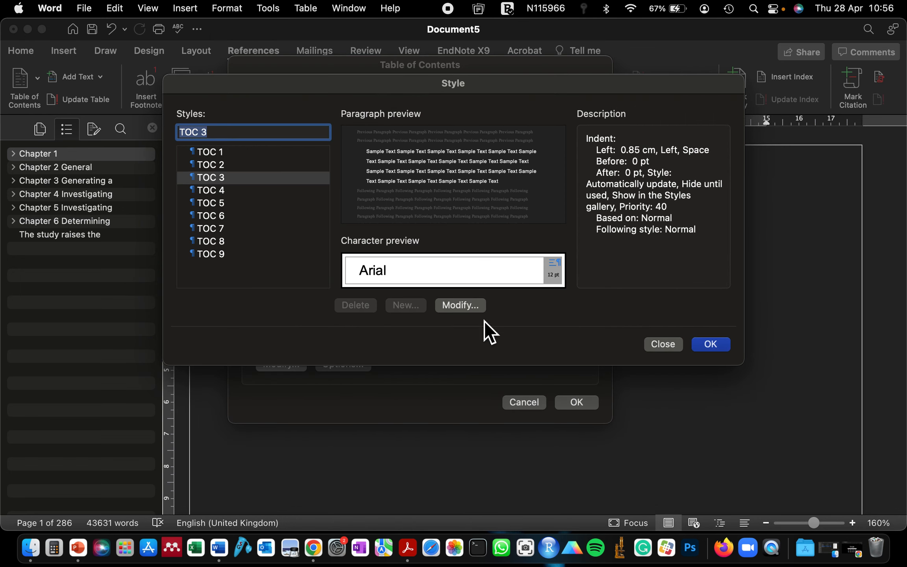
pyautogui.click(474, 309)
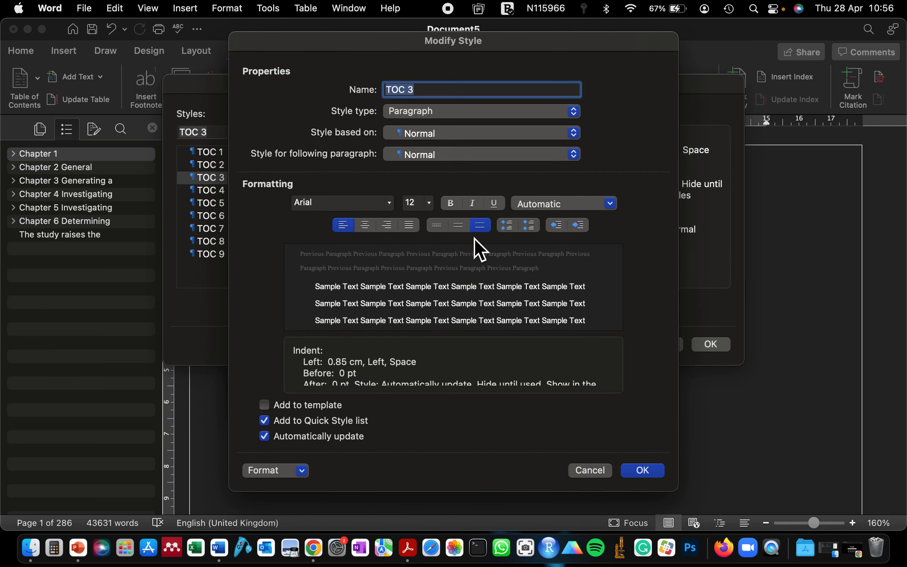
pyautogui.click(352, 230)
pyautogui.click(409, 231)
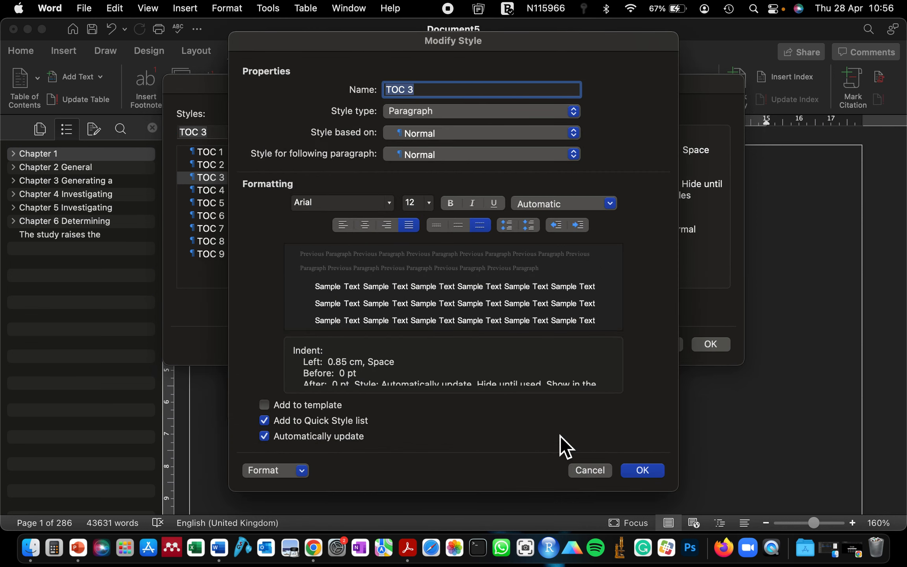
pyautogui.click(640, 470)
# - Set the TOC 2 style's paragraph alignment to justified
pyautogui.click(249, 169)
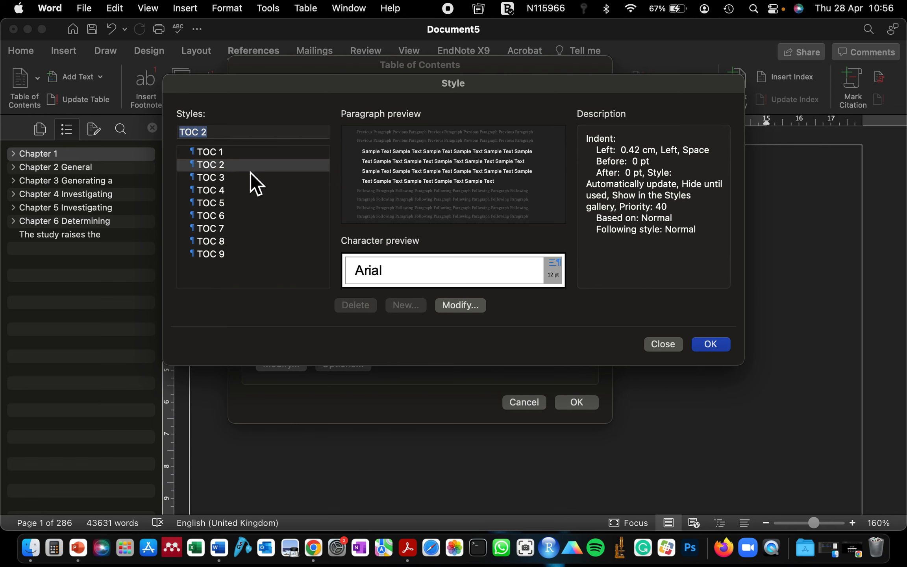
pyautogui.click(483, 310)
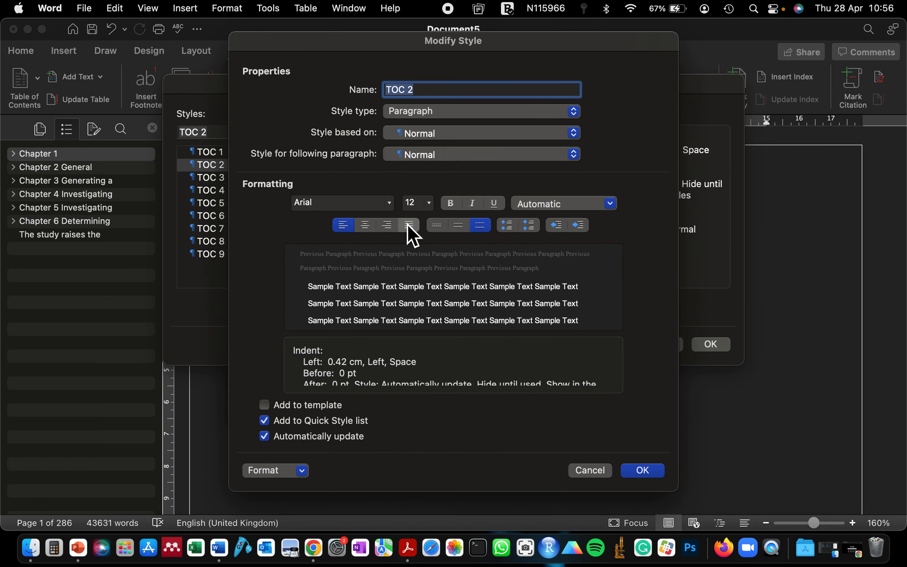
pyautogui.click(409, 225)
pyautogui.click(642, 471)
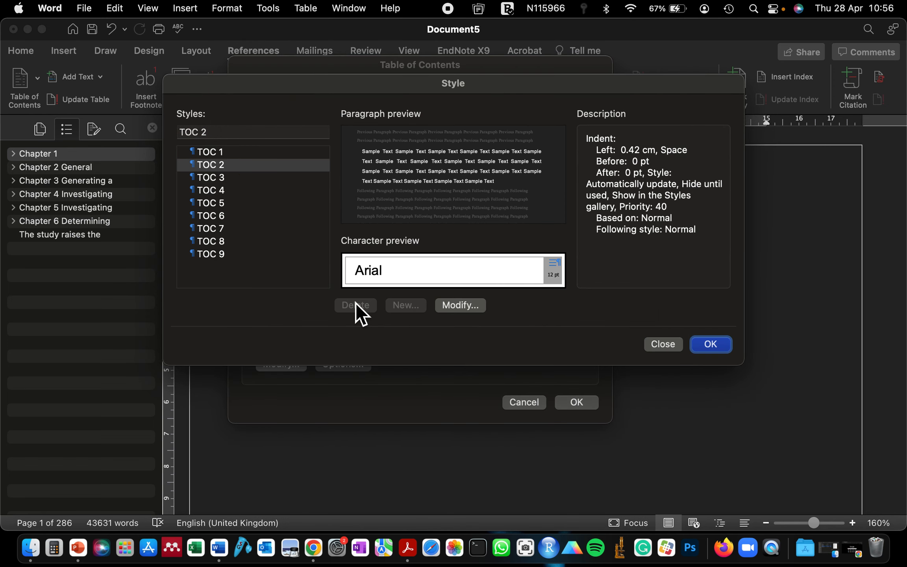
# - Set the TOC 1 style's paragraph alignment to justified
pyautogui.click(248, 154)
pyautogui.click(473, 307)
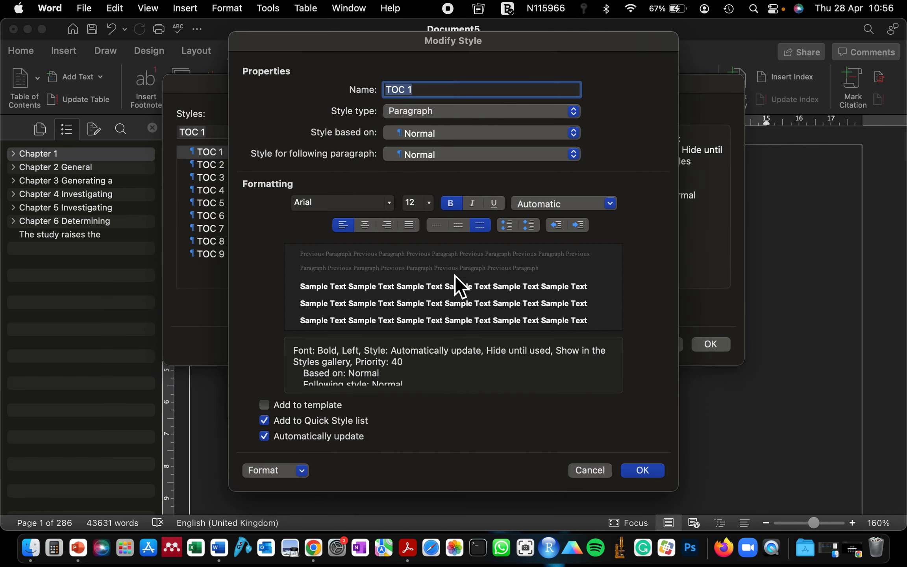
pyautogui.click(414, 232)
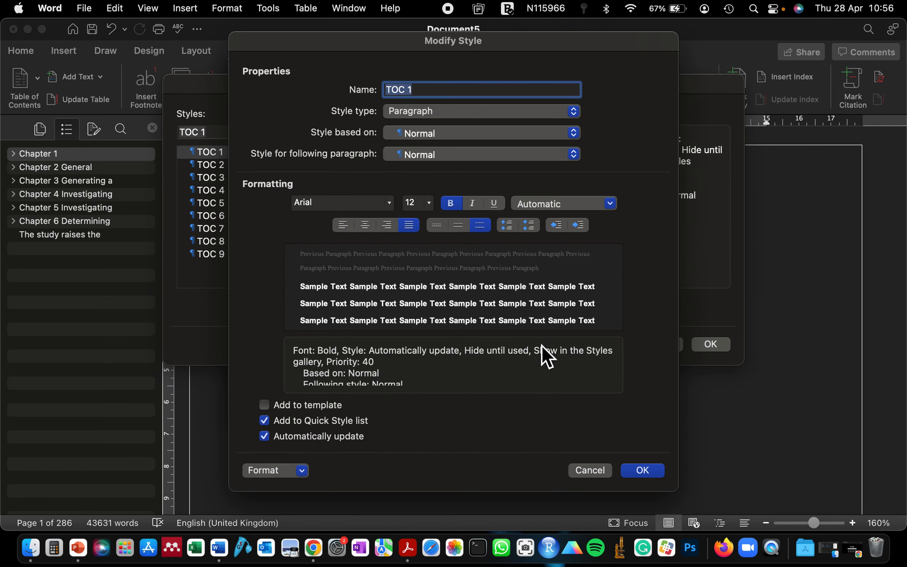
pyautogui.click(648, 470)
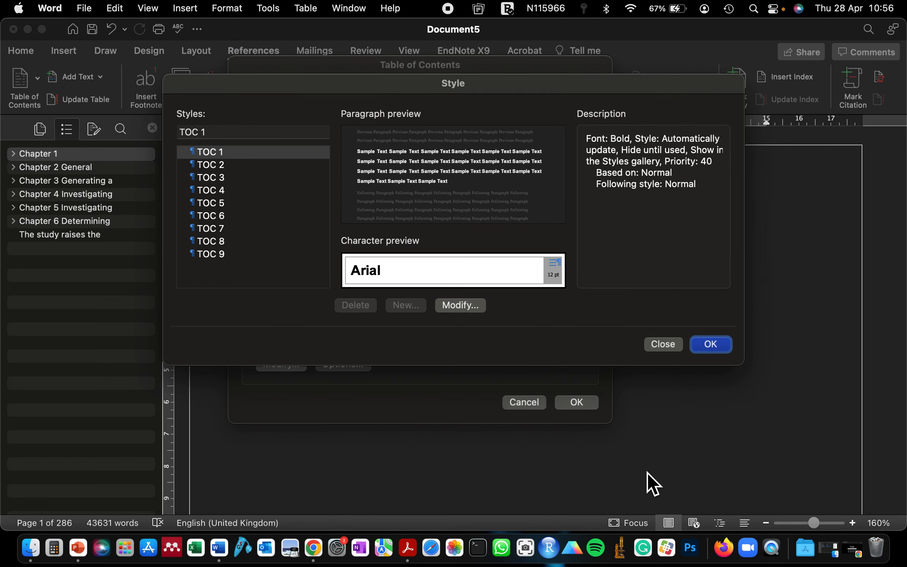
# - Confirm the TOC style changes and insert the four-level table of contents with a dotted tab leader
pyautogui.click(717, 351)
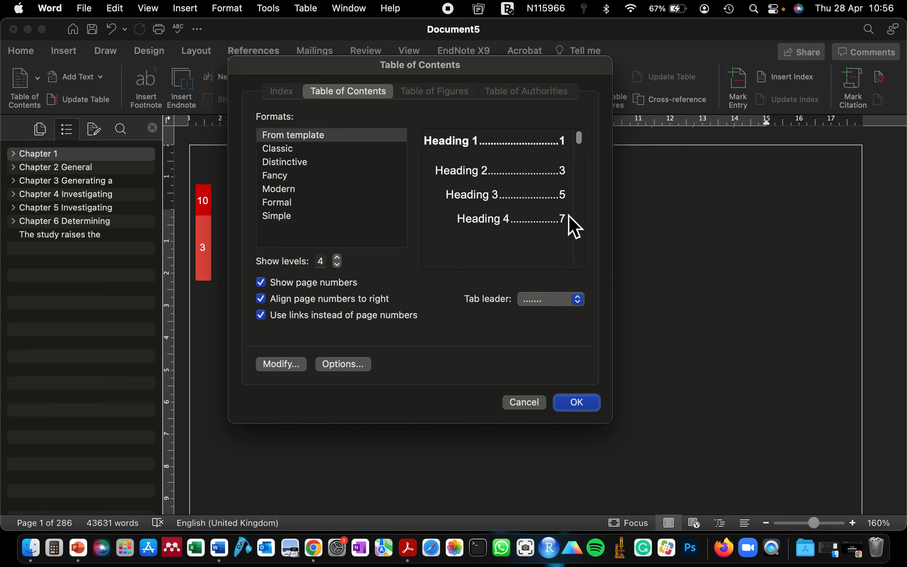
pyautogui.click(543, 305)
pyautogui.click(543, 321)
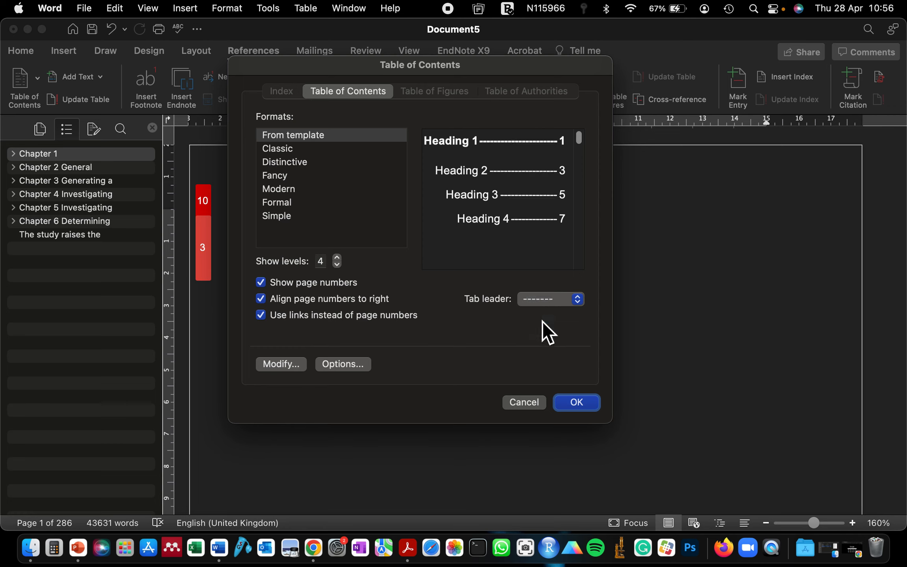
pyautogui.click(551, 298)
pyautogui.click(547, 268)
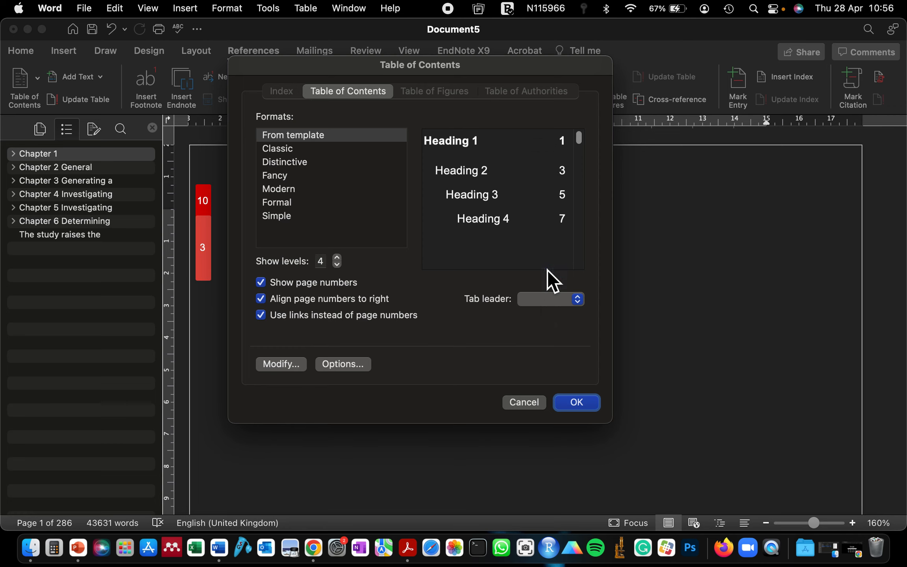
pyautogui.click(551, 307)
pyautogui.click(542, 322)
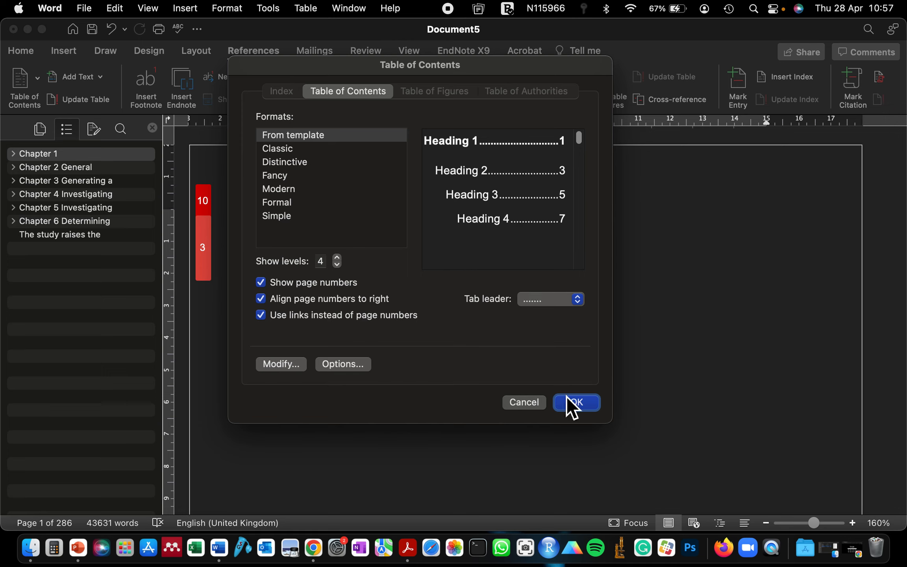
pyautogui.click(575, 404)
pyautogui.click(579, 402)
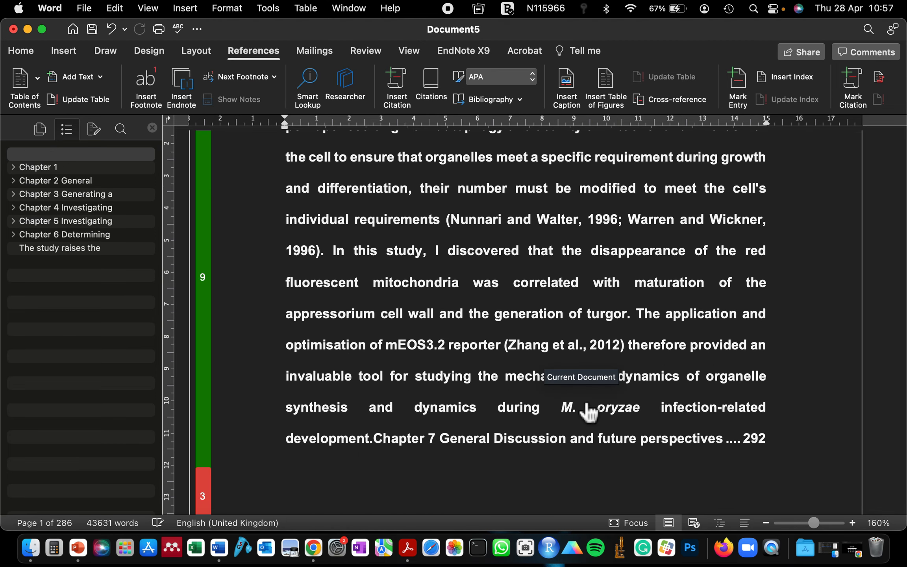
# - Look through the generated table of contents for body text and figures wrongly included as entries
pyautogui.scroll(15, 469, 331)
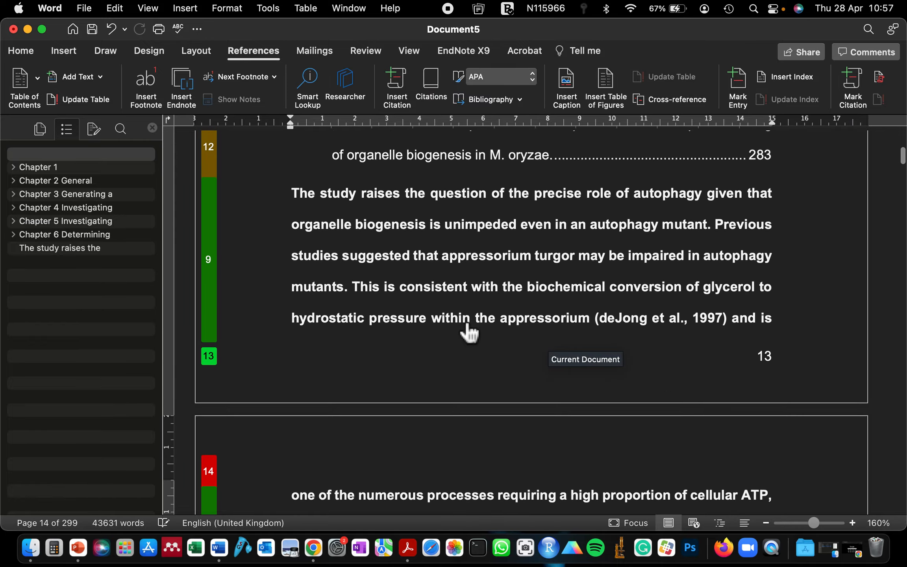
pyautogui.scroll(20, 471, 334)
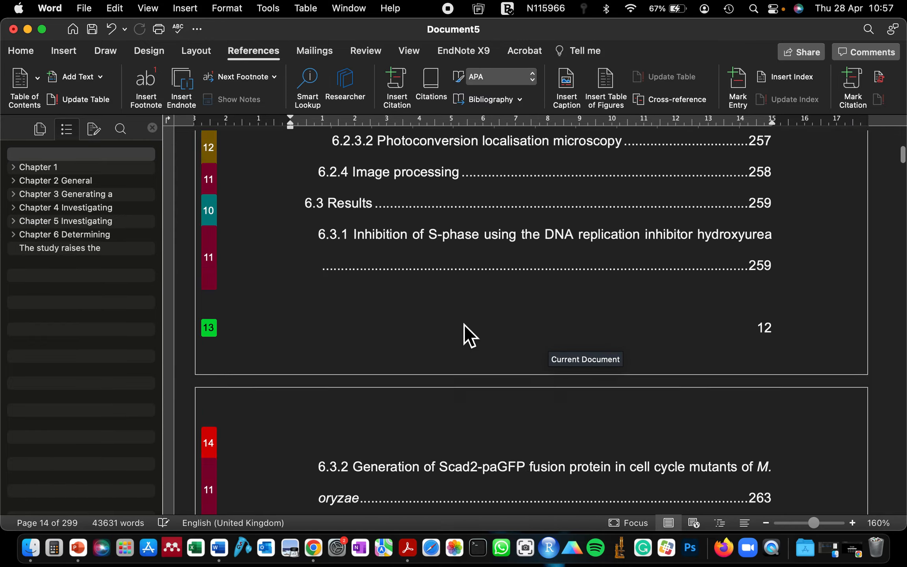
pyautogui.scroll(20, 468, 340)
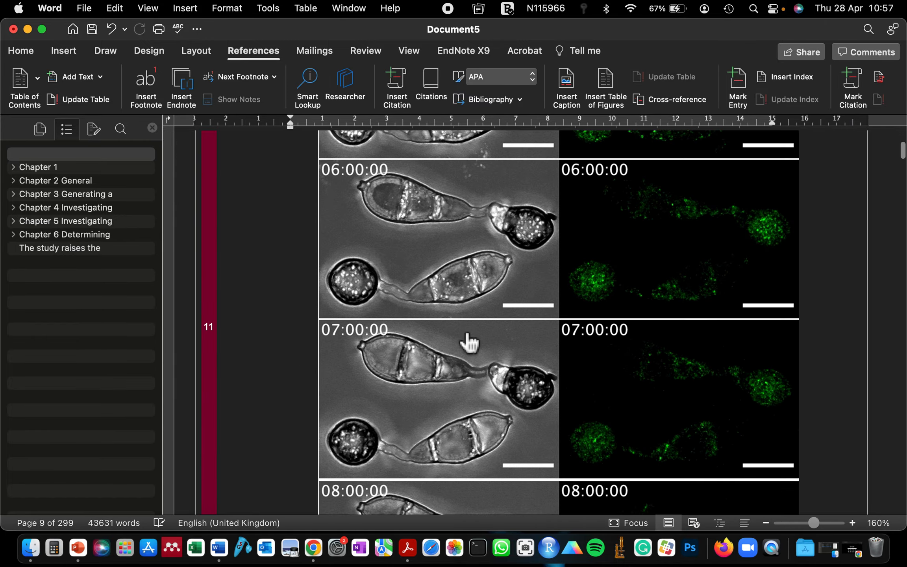
pyautogui.scroll(20, 464, 334)
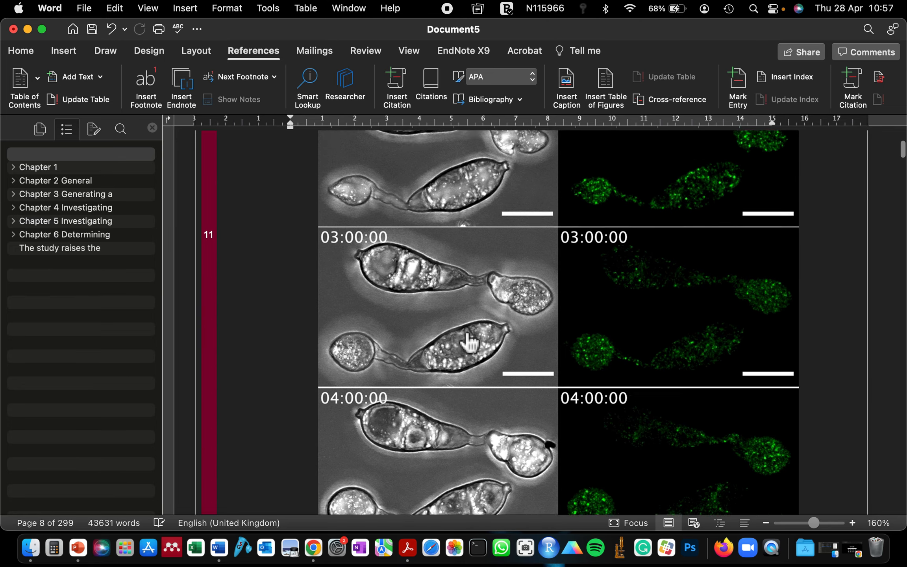
pyautogui.scroll(20, 463, 332)
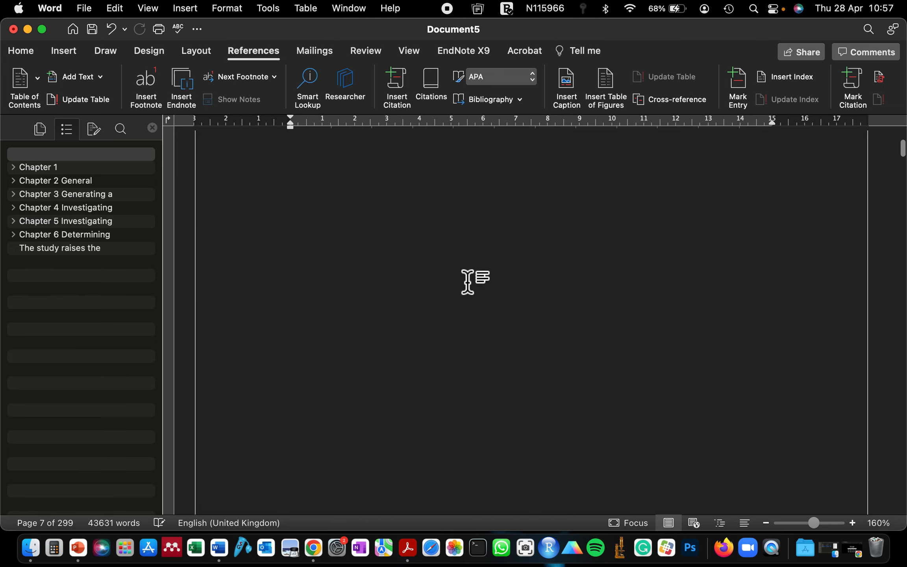
pyautogui.scroll(15, 464, 275)
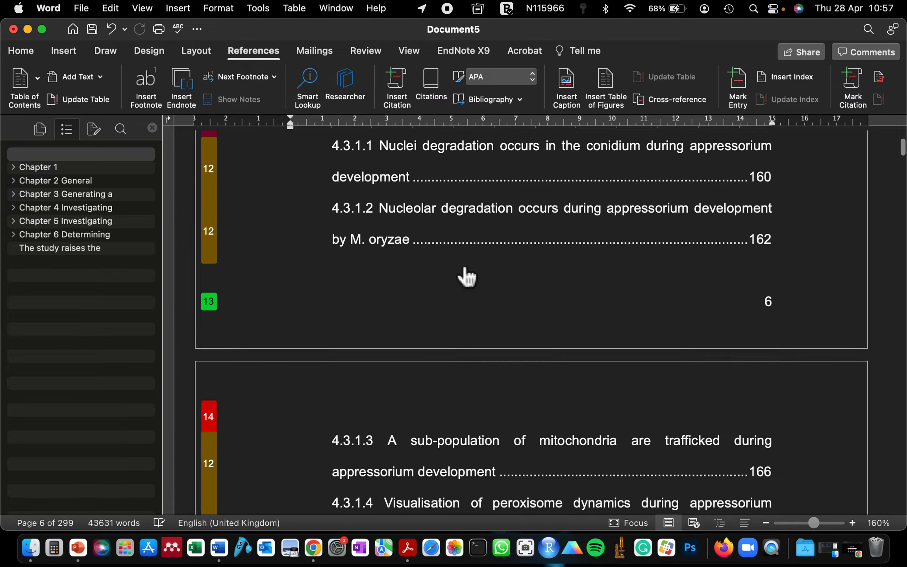
pyautogui.scroll(-20, 462, 272)
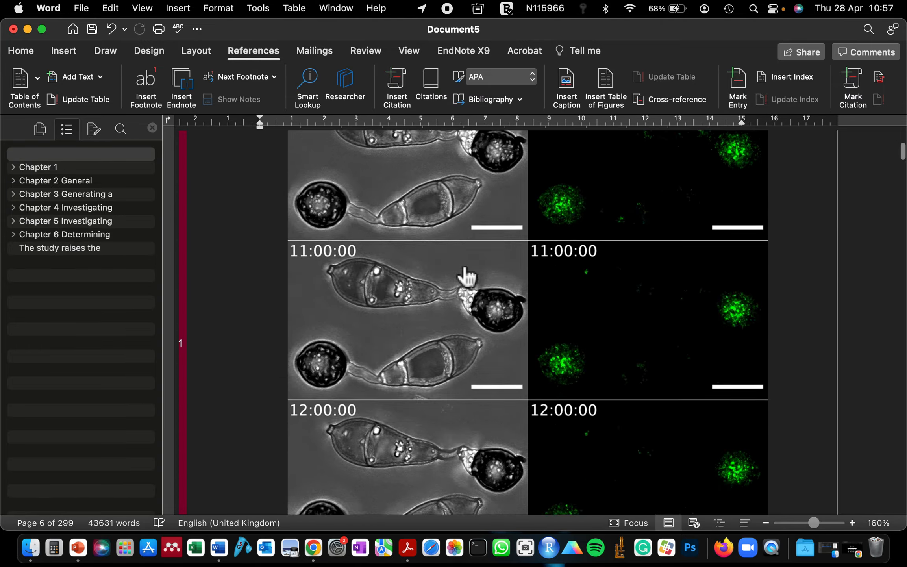
pyautogui.scroll(-20, 467, 277)
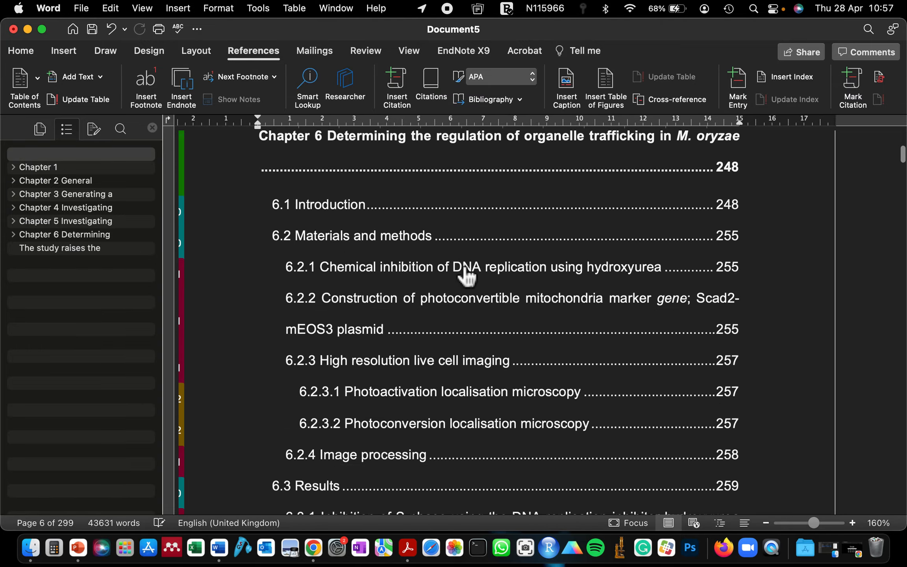
pyautogui.scroll(-10, 467, 276)
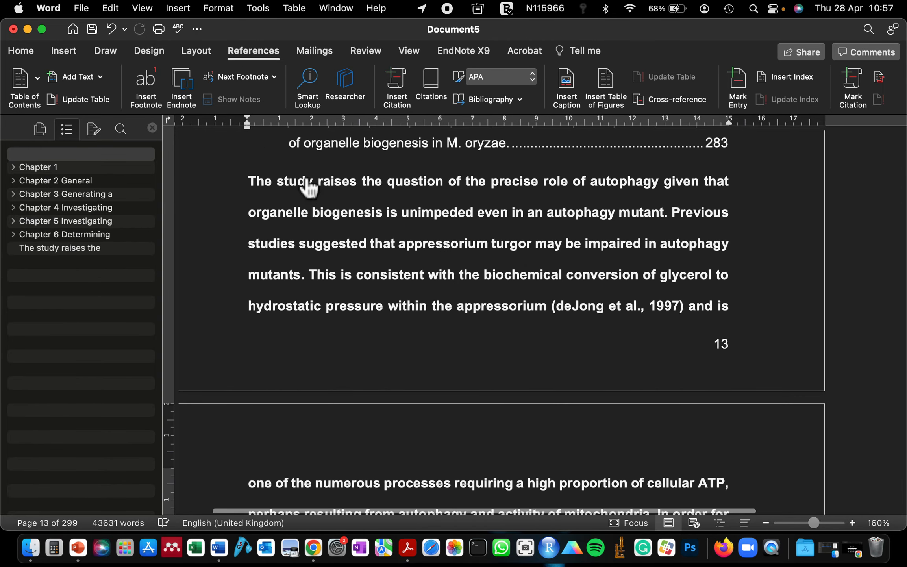
# - Follow the contents entry "The study raises the question" to its source paragraph and close the navigation pane
pyautogui.tripleClick(308, 185)
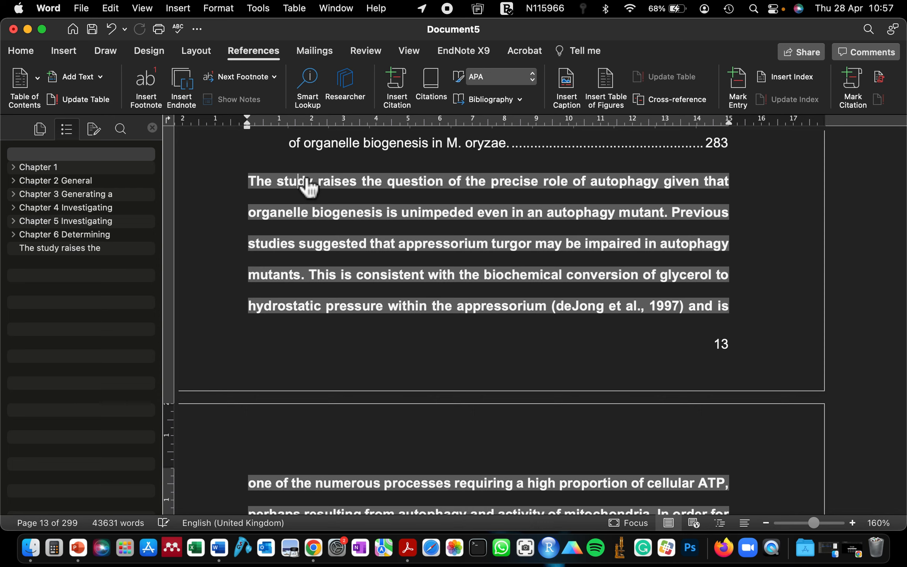
pyautogui.click(341, 182)
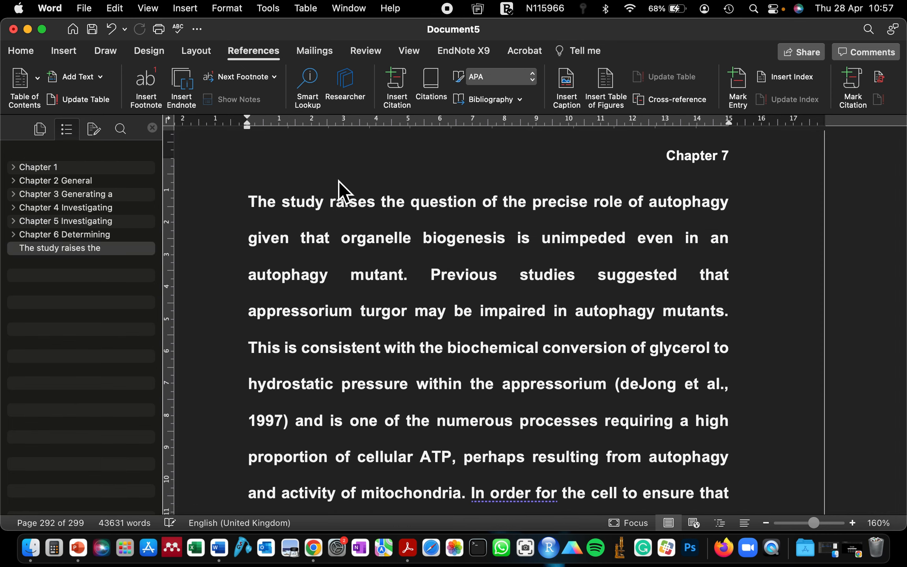
pyautogui.click(152, 128)
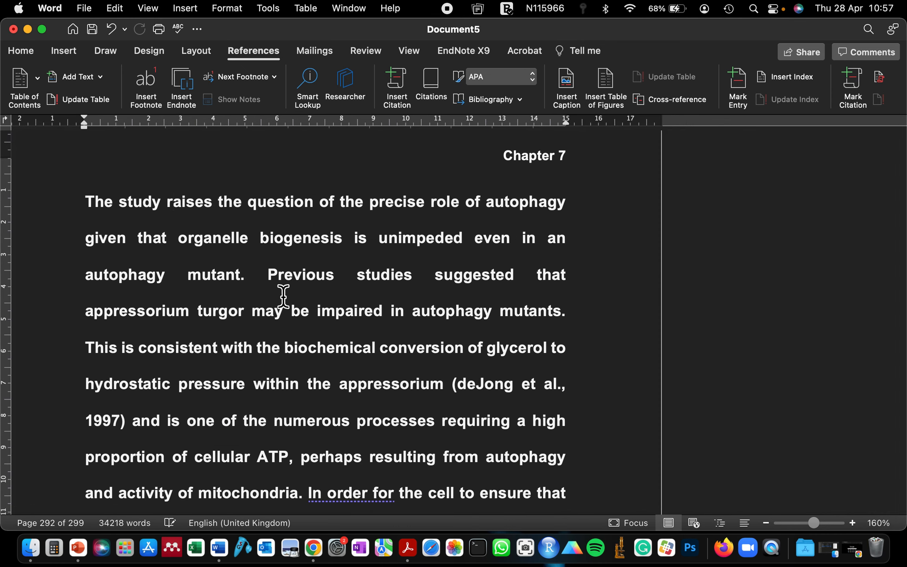
pyautogui.scroll(5, 284, 293)
pyautogui.scroll(10, 238, 285)
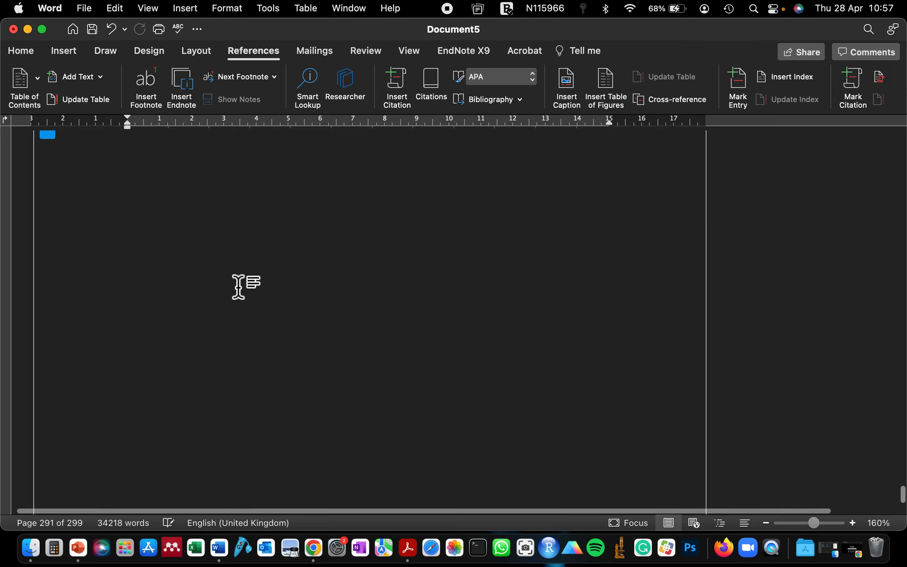
pyautogui.scroll(-5, 236, 284)
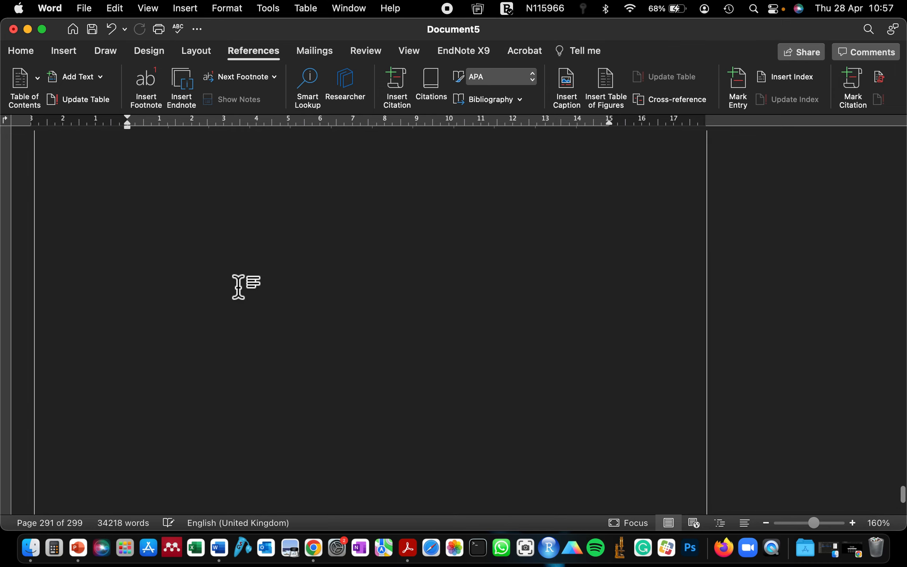
pyautogui.scroll(-15, 238, 286)
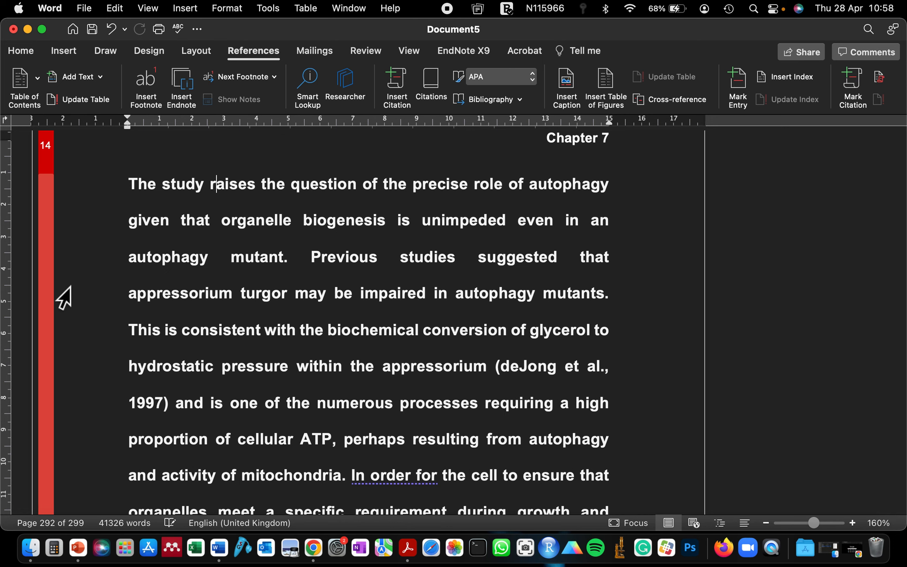
# - Show the Styles pane and apply the Normal style to the paragraph beginning "The study raises the question"
pyautogui.click(33, 55)
pyautogui.click(550, 93)
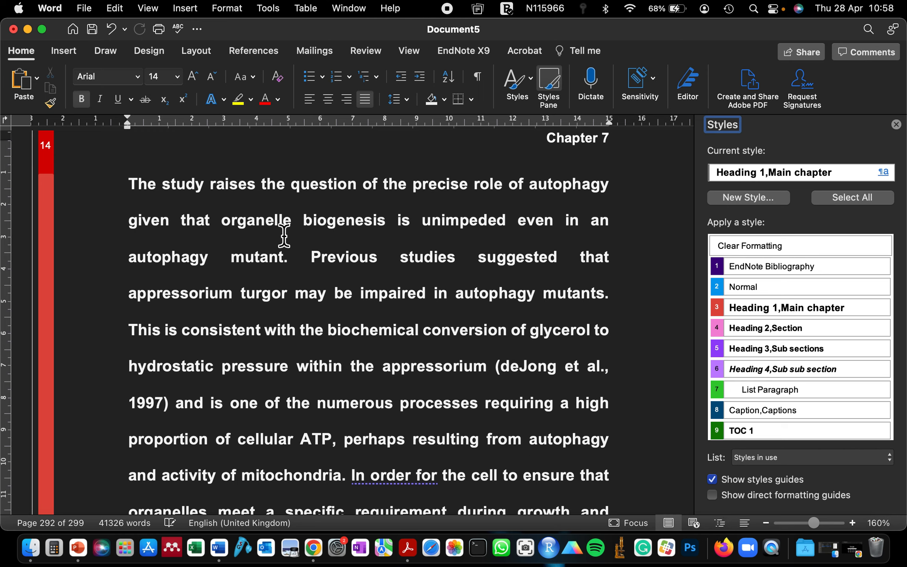
pyautogui.scroll(5, 285, 240)
pyautogui.scroll(-5, 283, 230)
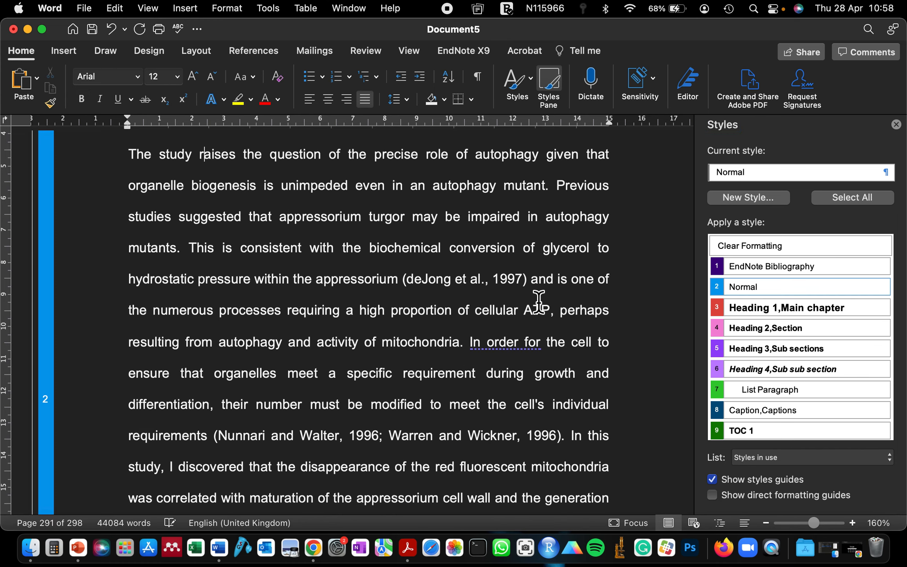
# - Apply the Heading 2,Section style to the "6.4 Discussion" heading
pyautogui.scroll(10, 538, 308)
pyautogui.scroll(20, 538, 307)
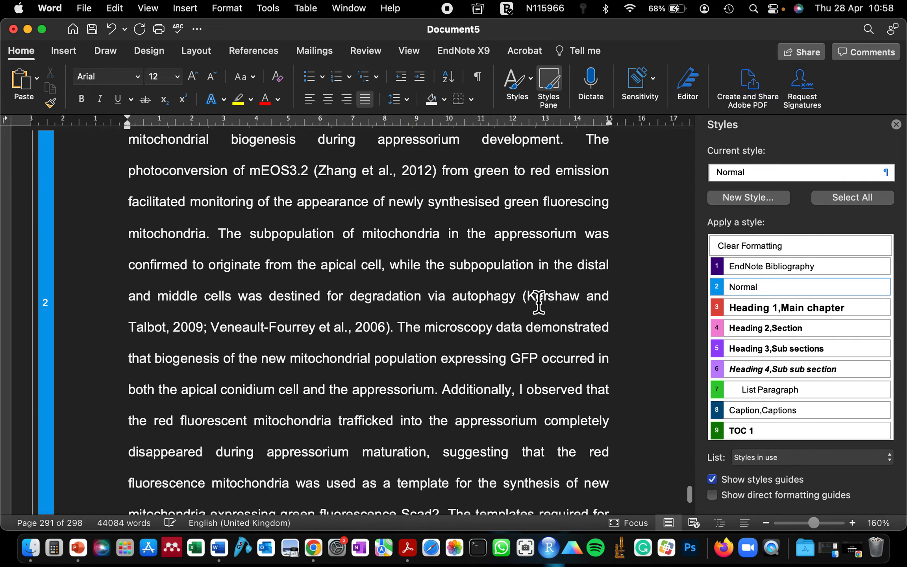
pyautogui.scroll(20, 539, 308)
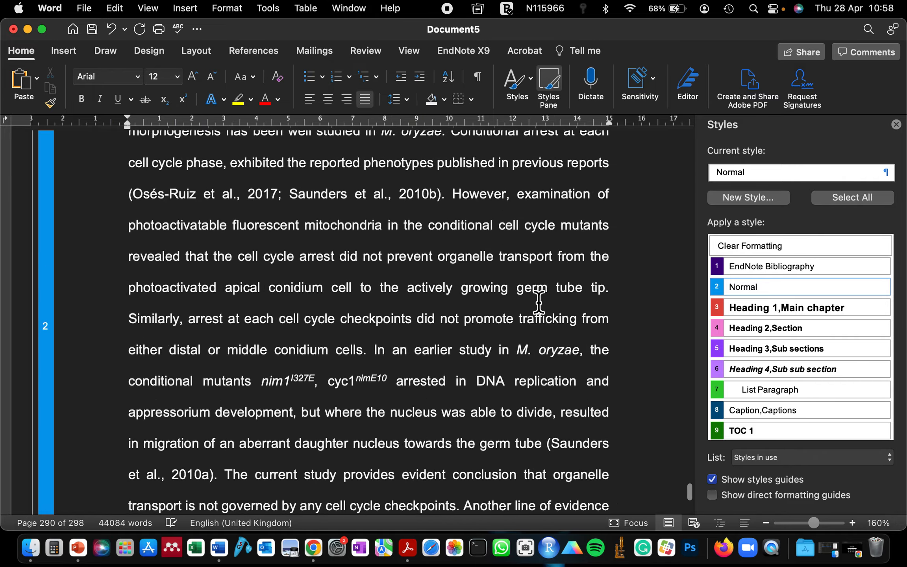
pyautogui.scroll(-5, 291, 432)
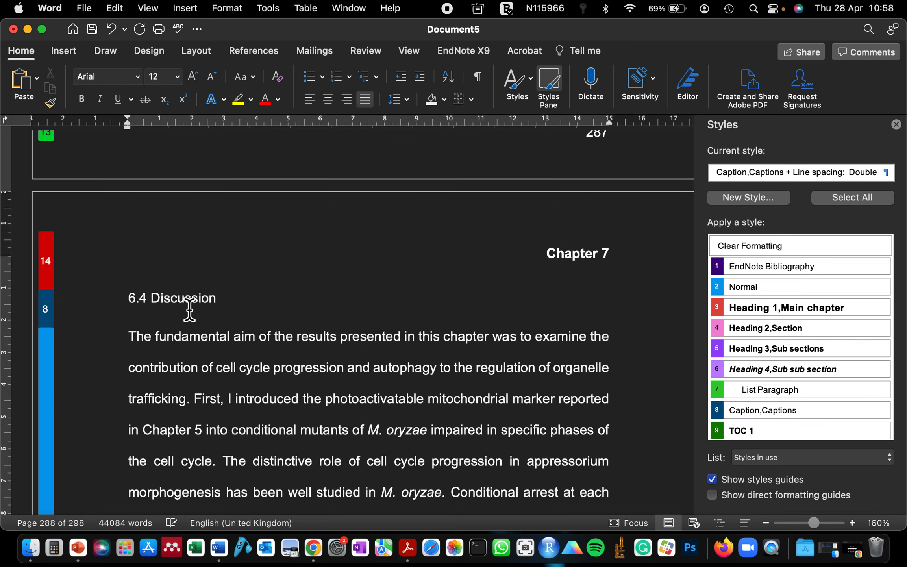
pyautogui.click(786, 331)
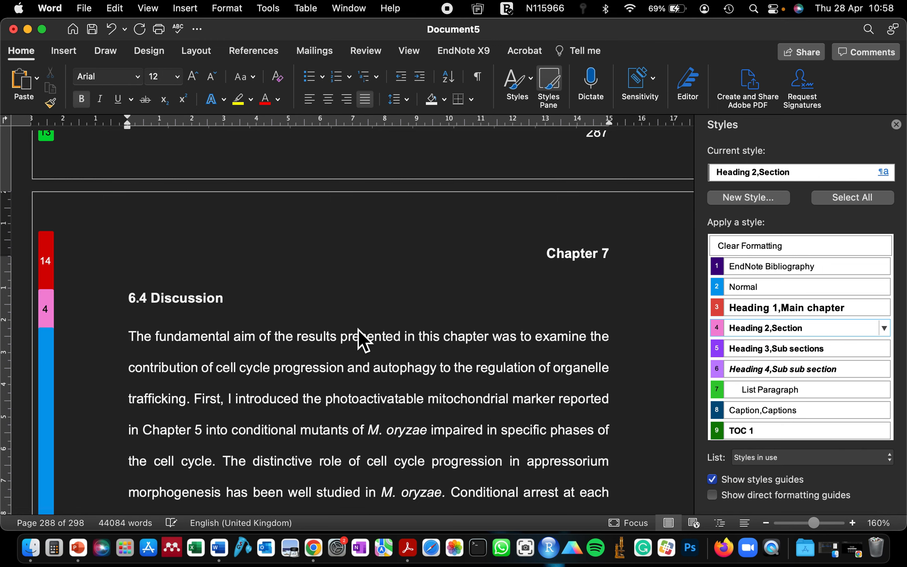
# - Apply the Caption,Captions style to the Figure 6.9 caption
pyautogui.scroll(15, 357, 328)
pyautogui.scroll(3, 356, 277)
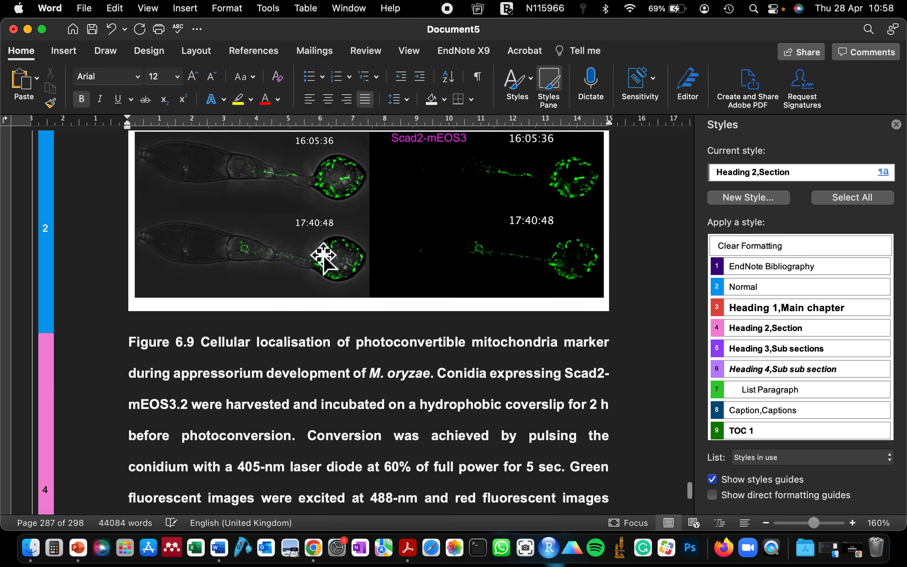
pyautogui.scroll(-6, 315, 252)
pyautogui.scroll(2, 202, 290)
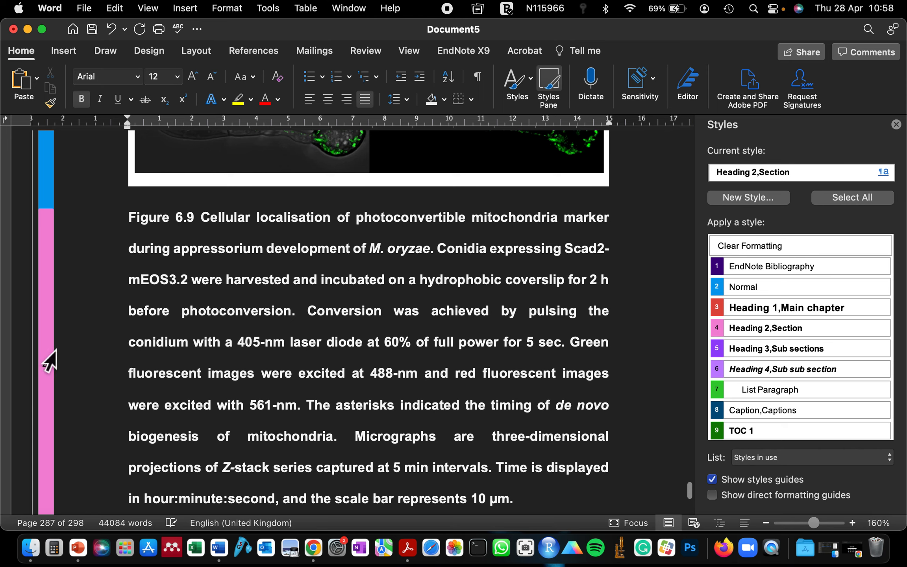
pyautogui.moveTo(745, 327)
pyautogui.click(745, 412)
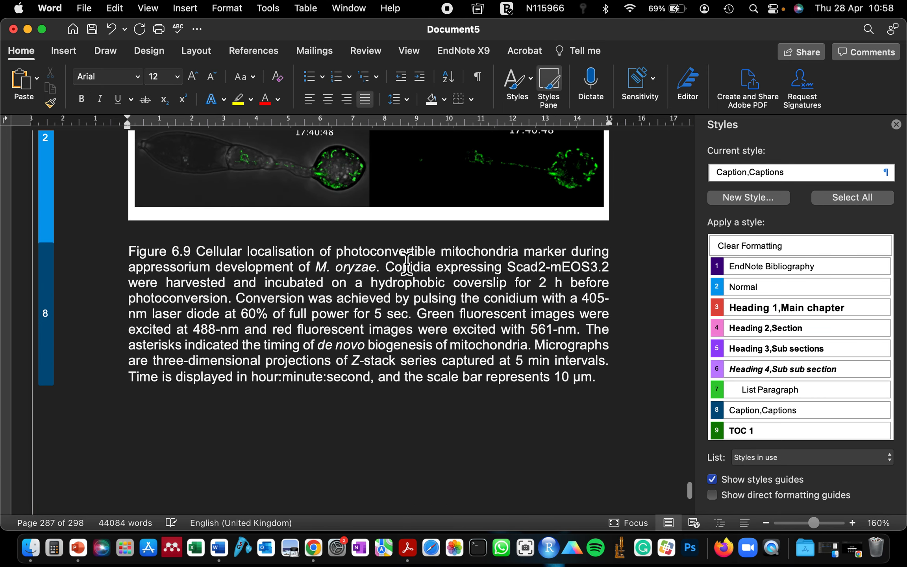
# - Bold the title sentence of the Figure 6.9 caption and set the caption's line spacing to 2.0
pyautogui.moveTo(376, 267); pyautogui.dragTo(150, 254)
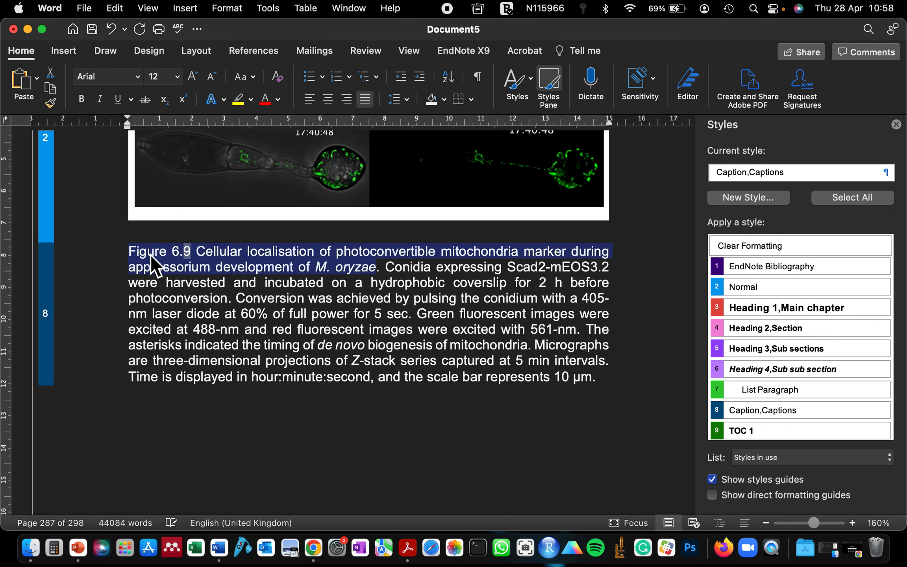
pyautogui.press('cmd+b')
pyautogui.click(319, 314)
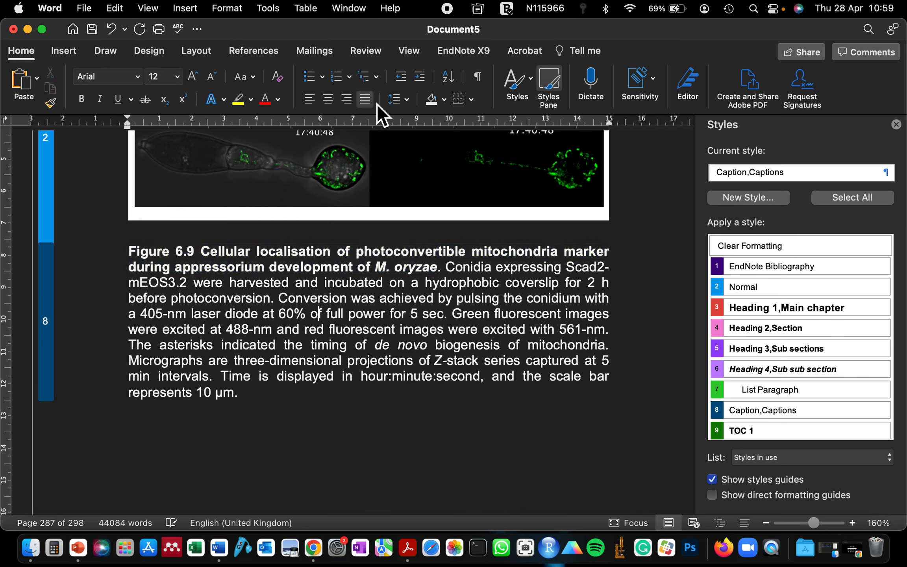
pyautogui.click(406, 100)
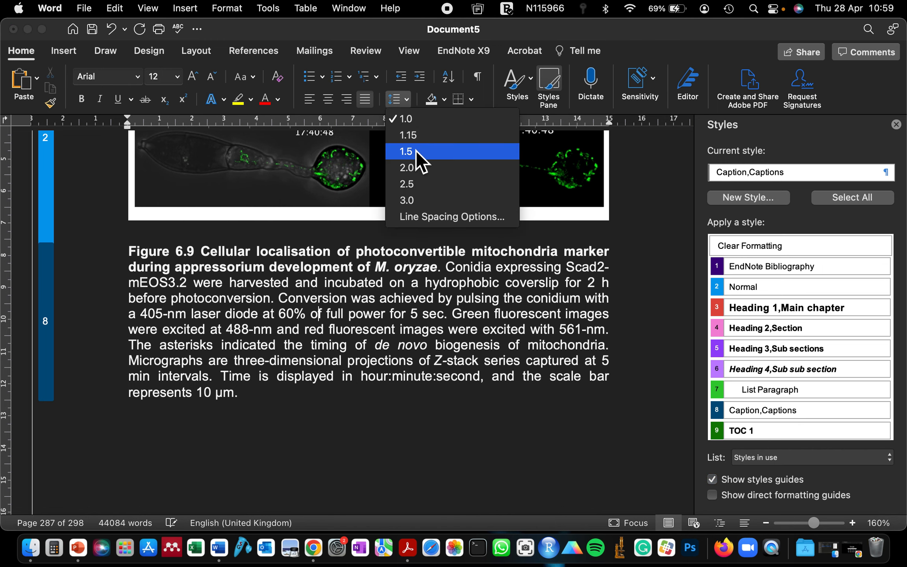
pyautogui.click(408, 174)
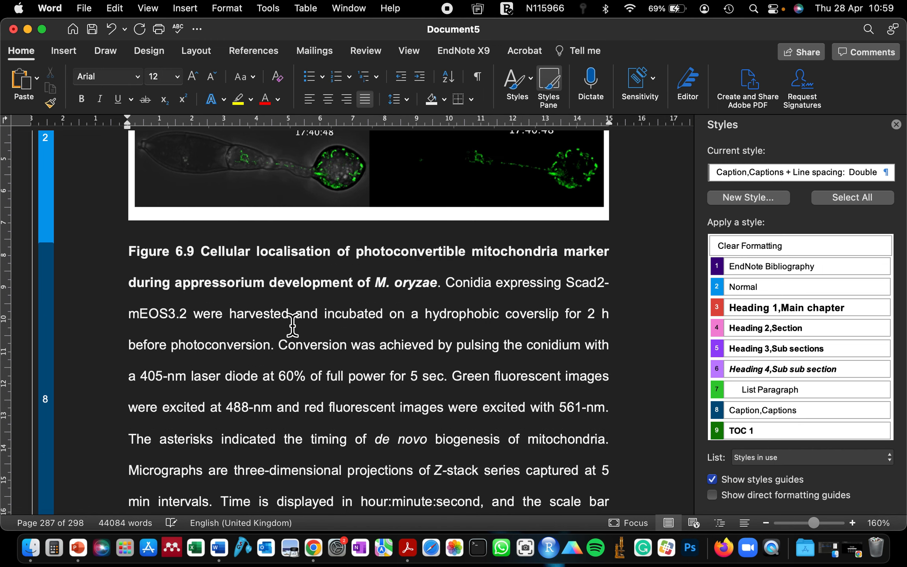
# - Show the document's heading outline in the navigation pane and jump to the table of contents entry above Chapter 1 INTRODUCTION
pyautogui.scroll(20, 295, 254)
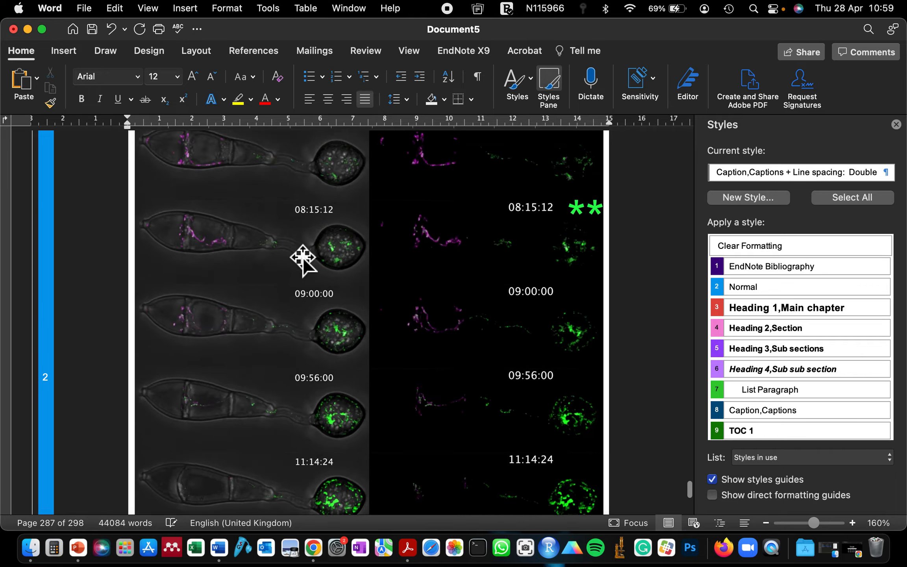
pyautogui.scroll(20, 302, 260)
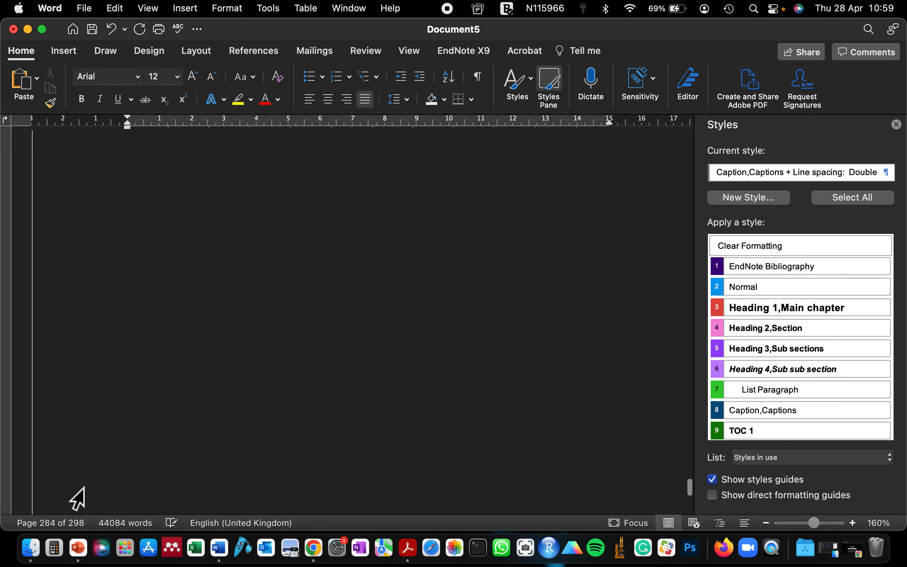
pyautogui.click(47, 524)
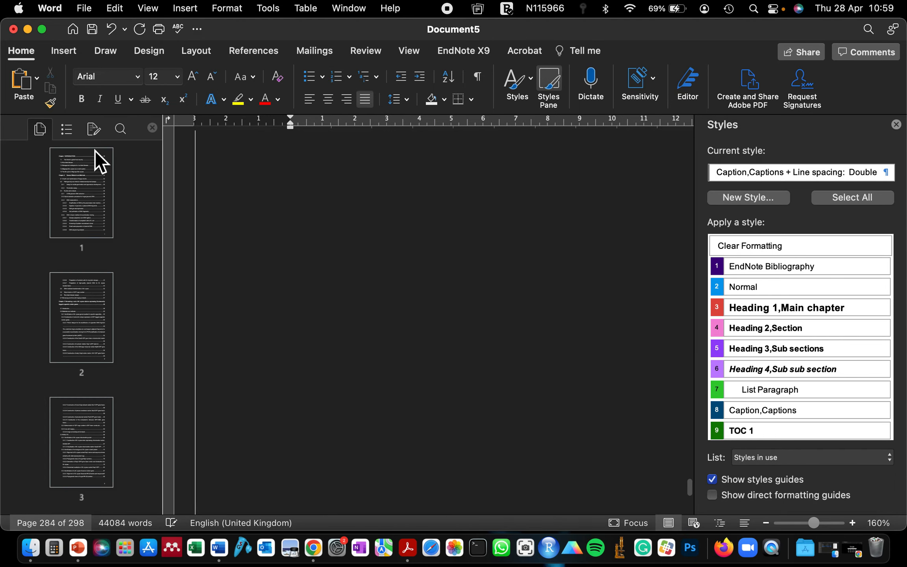
pyautogui.click(66, 129)
pyautogui.scroll(20, 63, 173)
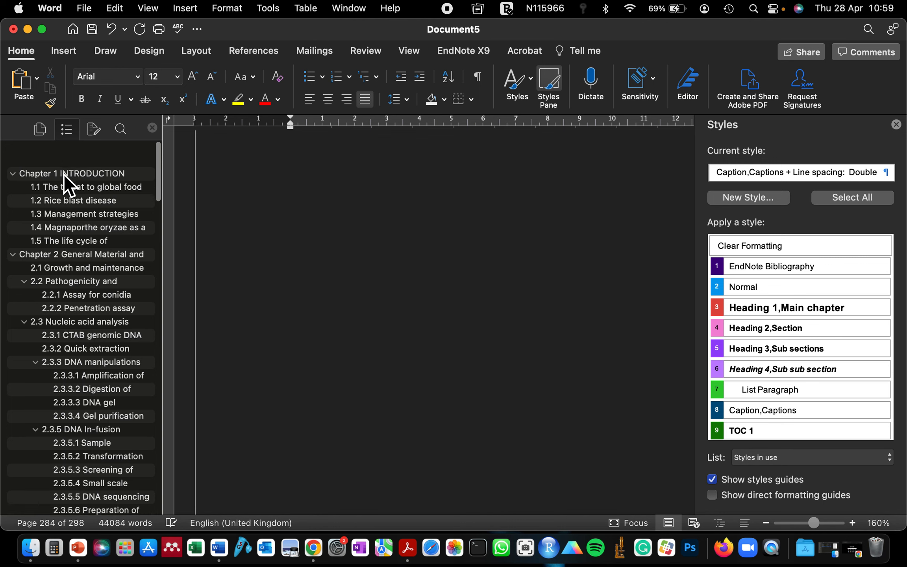
pyautogui.click(65, 163)
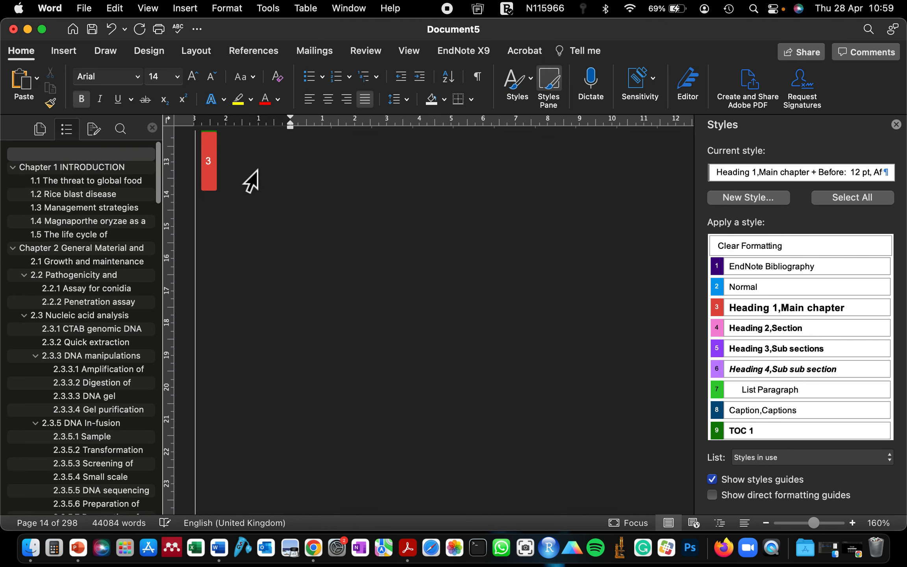
# - Update the entire table of contents, not just its page numbers
pyautogui.scroll(5, 240, 183)
pyautogui.scroll(10, 243, 184)
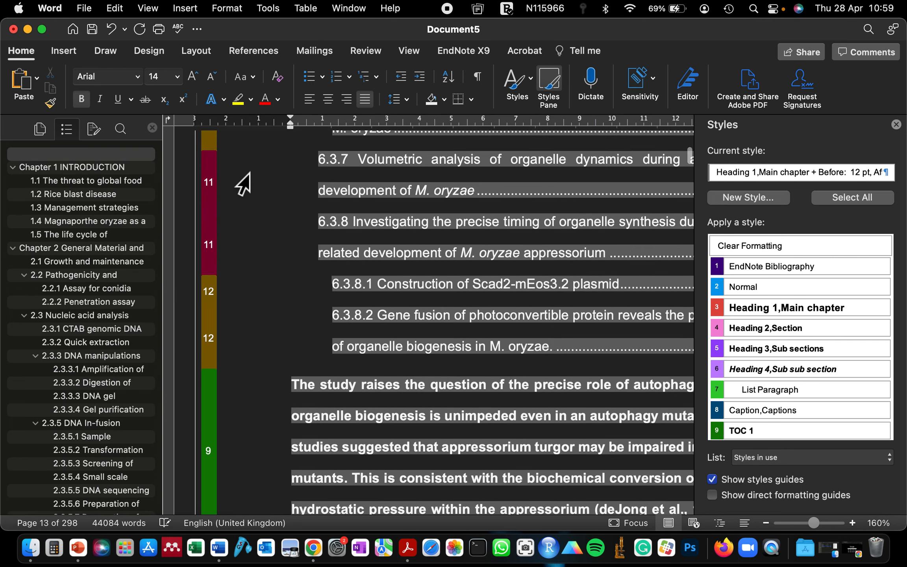
pyautogui.scroll(15, 305, 252)
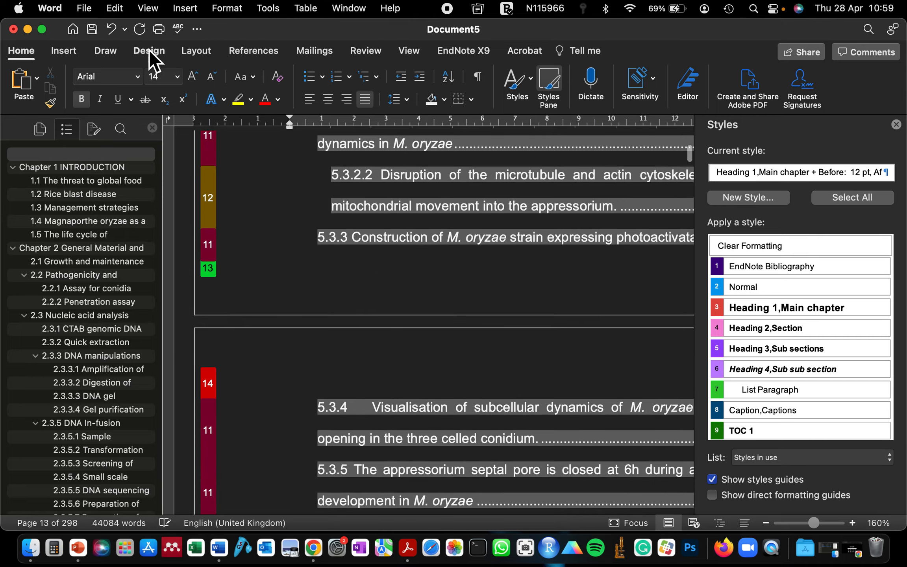
pyautogui.click(232, 54)
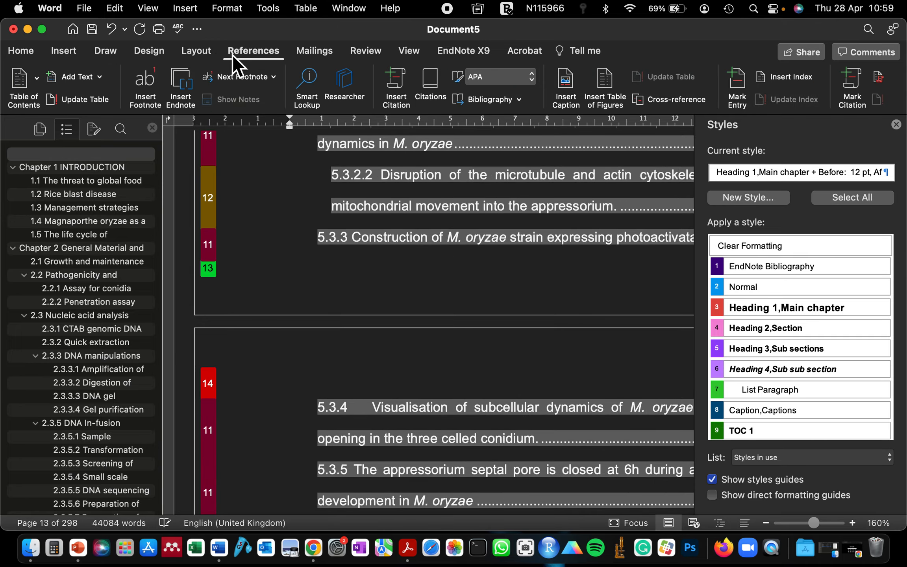
pyautogui.click(92, 101)
pyautogui.click(330, 201)
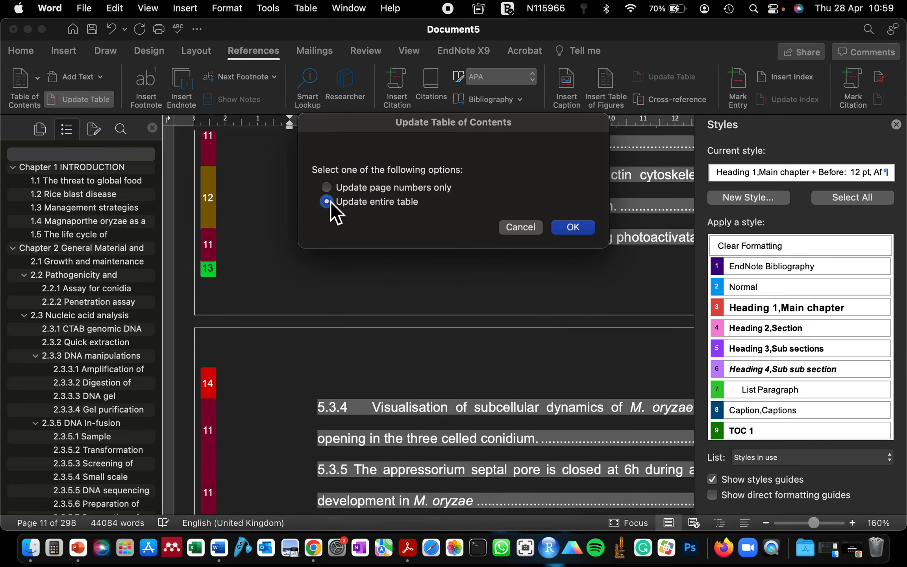
pyautogui.click(575, 227)
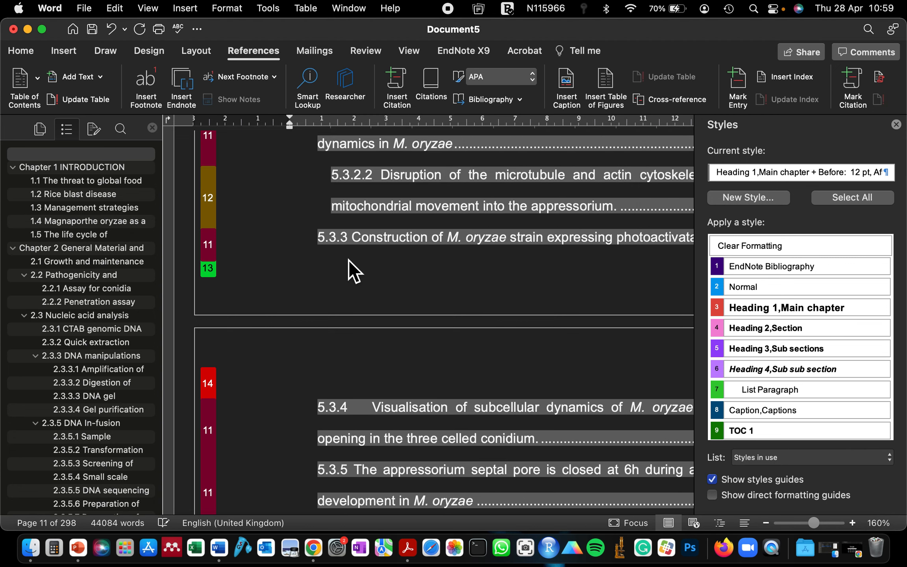
# - Close the navigation pane and the Styles pane to view the updated table of contents at full width
pyautogui.scroll(5, 354, 272)
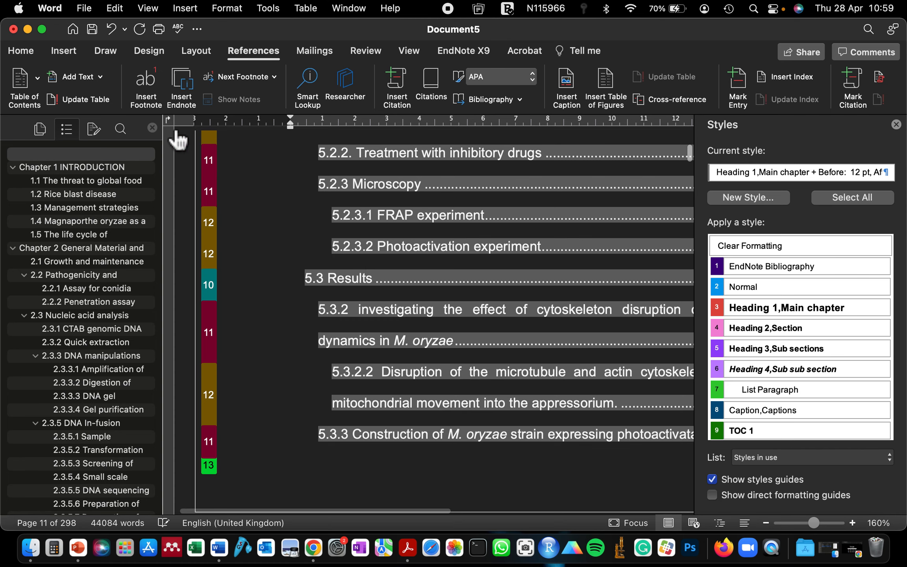
pyautogui.scroll(5, 173, 134)
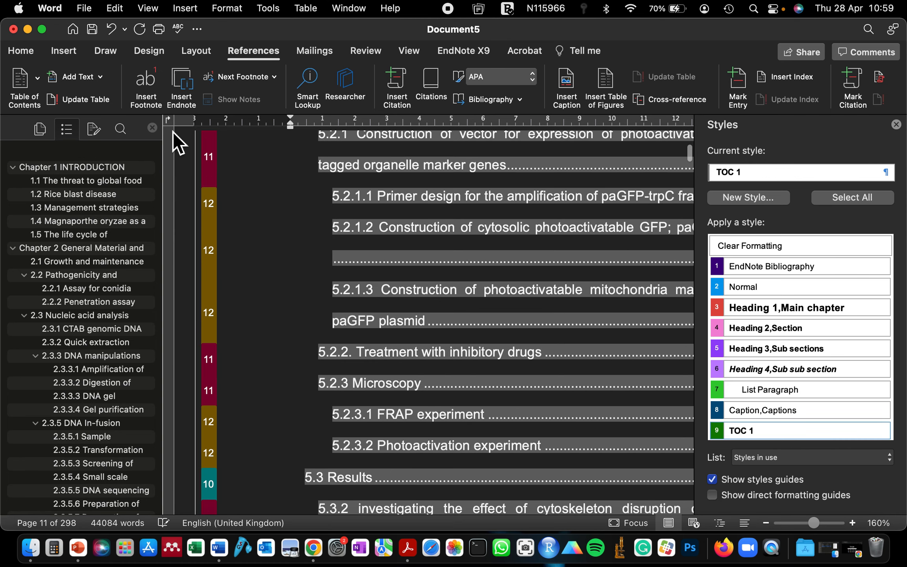
pyautogui.scroll(5, 263, 219)
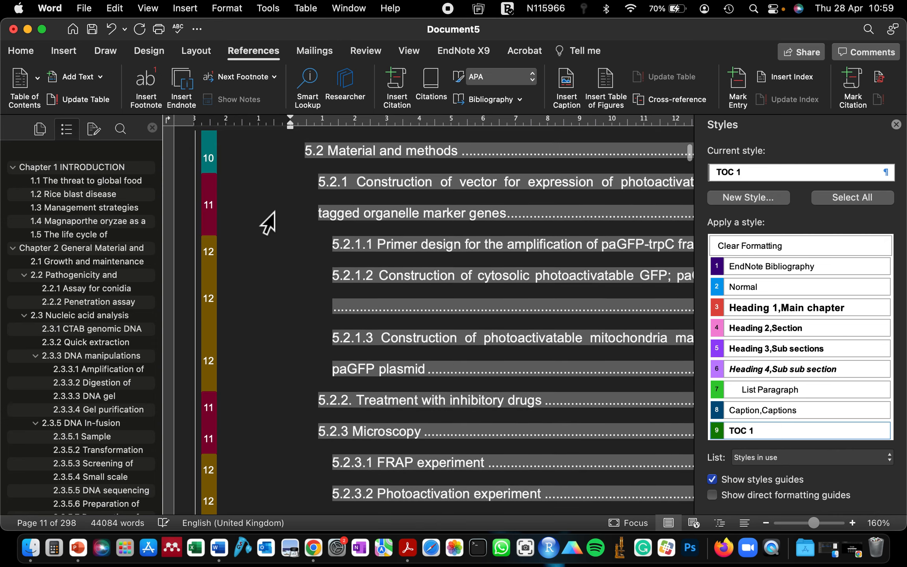
pyautogui.scroll(6, 267, 222)
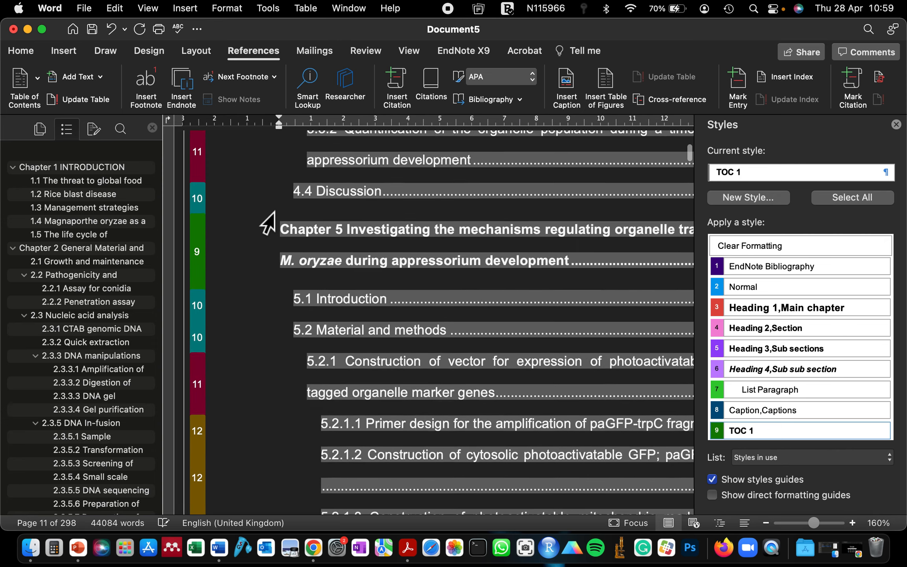
pyautogui.scroll(3, 268, 222)
pyautogui.click(253, 205)
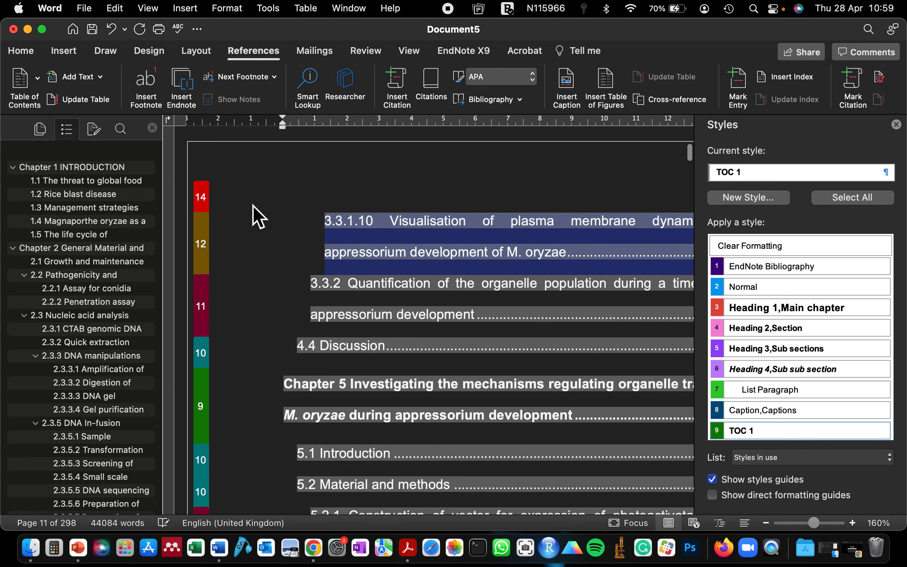
pyautogui.click(152, 127)
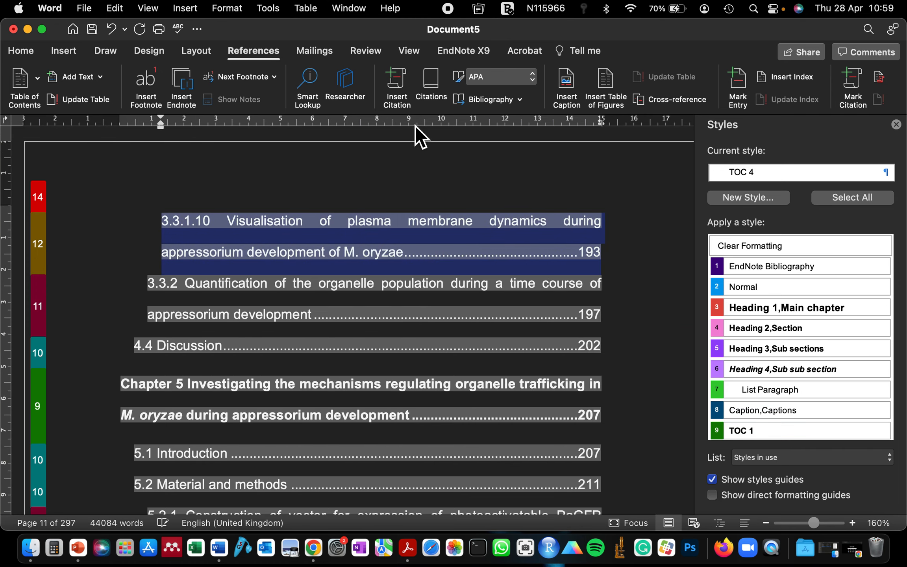
pyautogui.click(895, 125)
pyautogui.click(688, 260)
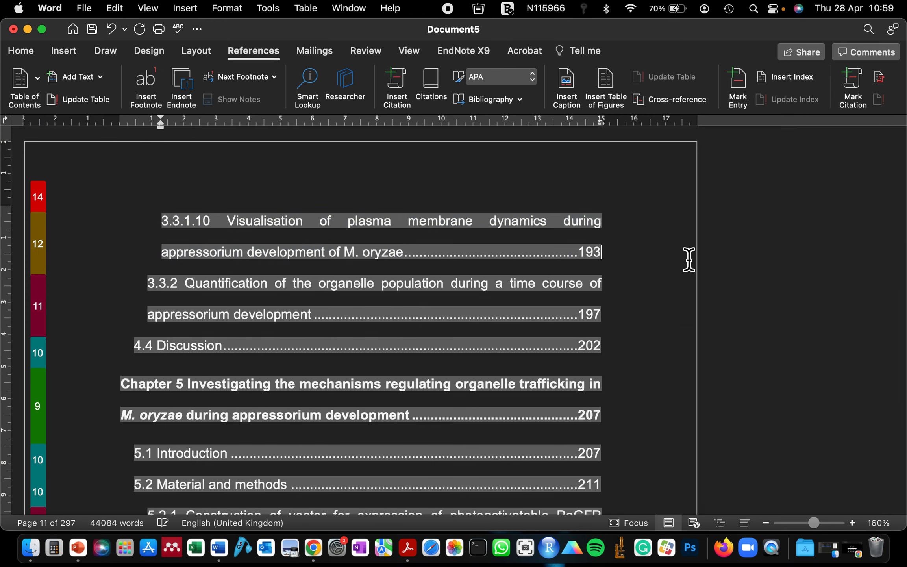
# - Check the table of contents entries for Chapters 3 and 4 for figures and other content that does not belong there
pyautogui.scroll(15, 683, 252)
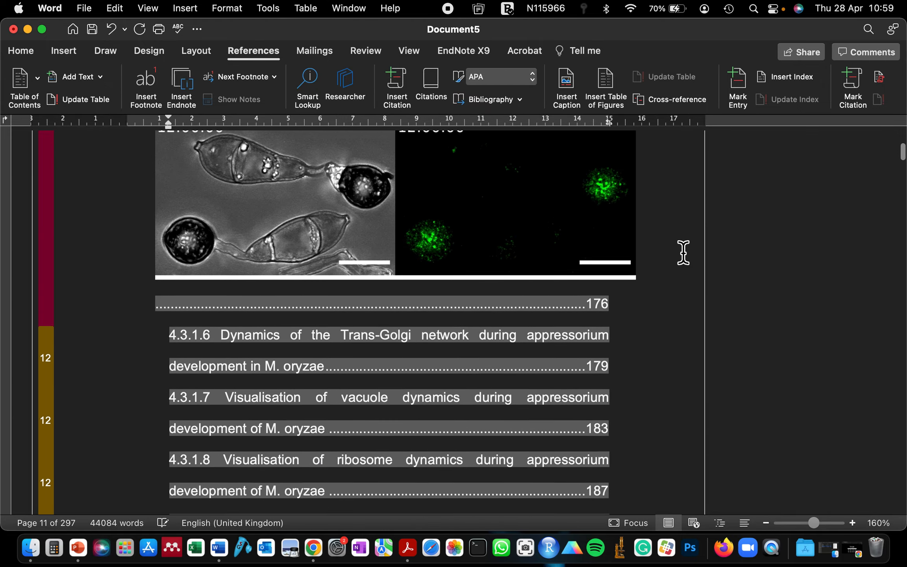
pyautogui.scroll(10, 673, 252)
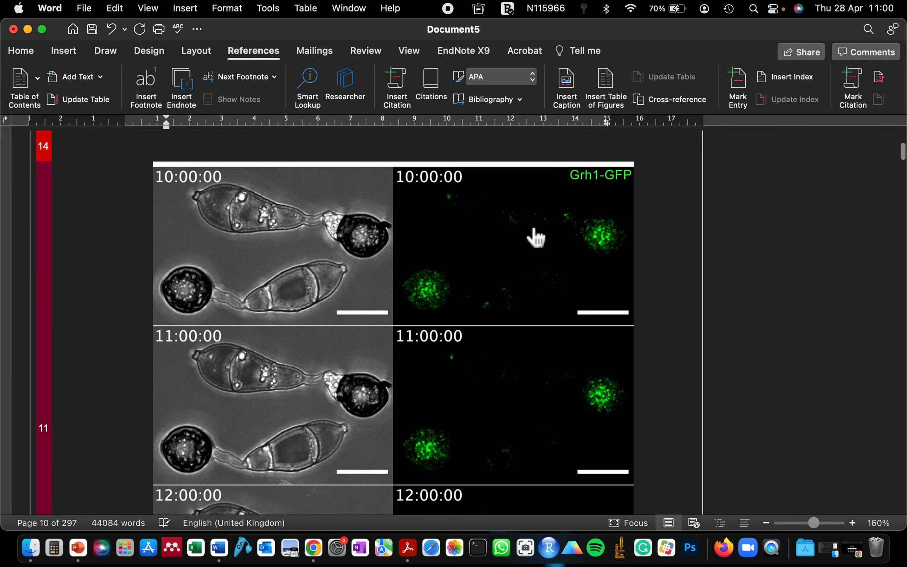
pyautogui.scroll(10, 441, 289)
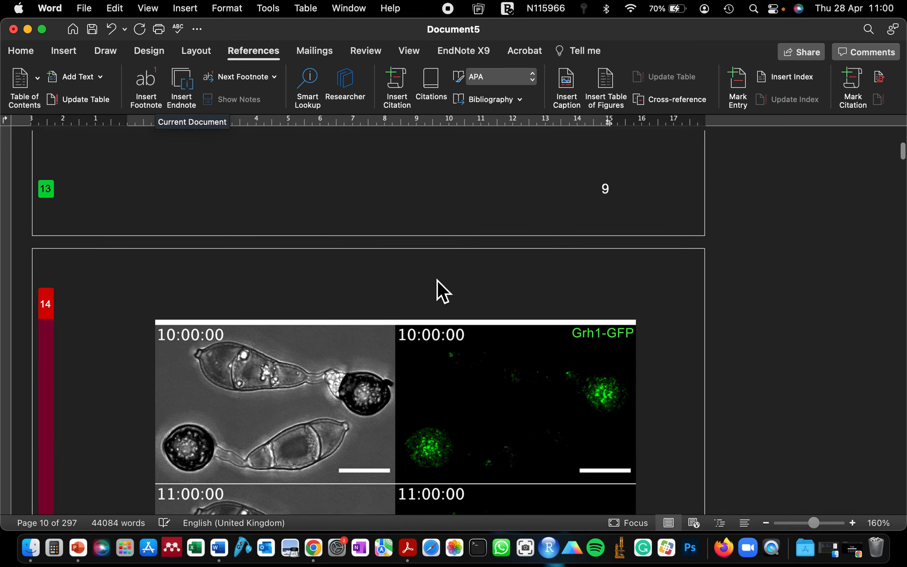
pyautogui.scroll(15, 441, 288)
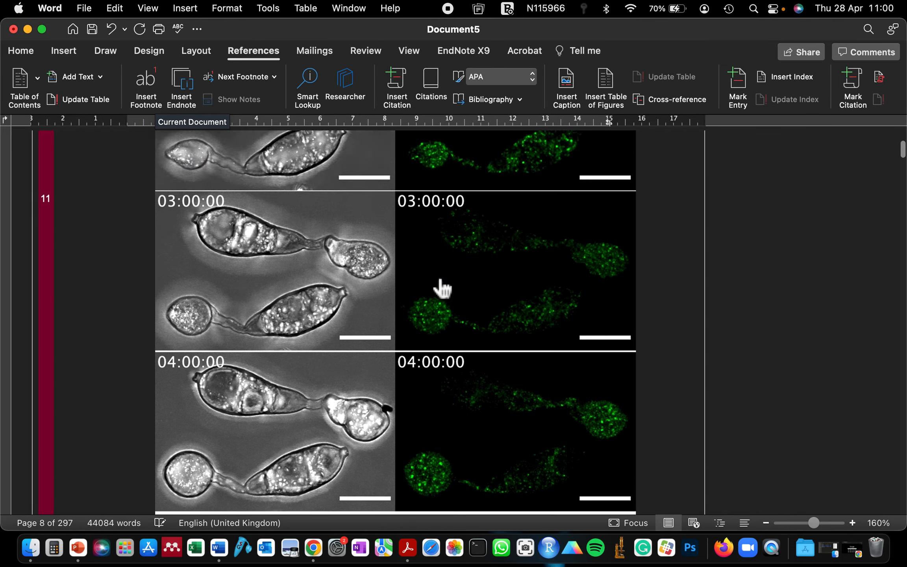
pyautogui.scroll(15, 441, 287)
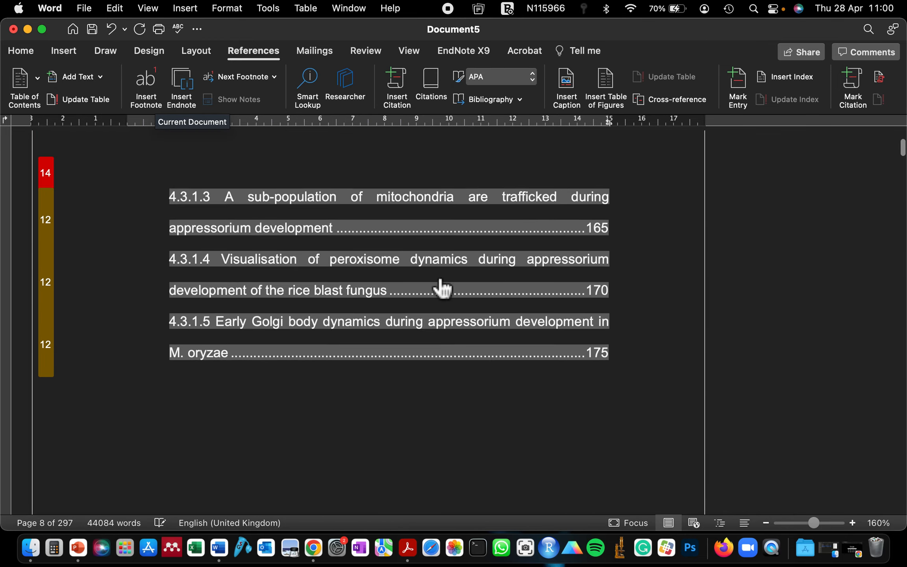
pyautogui.scroll(15, 443, 289)
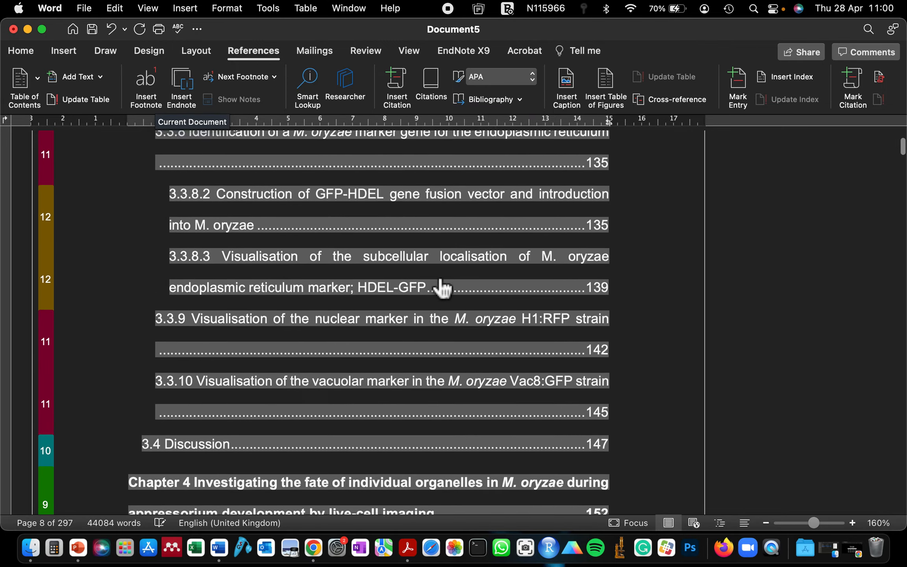
pyautogui.scroll(15, 443, 288)
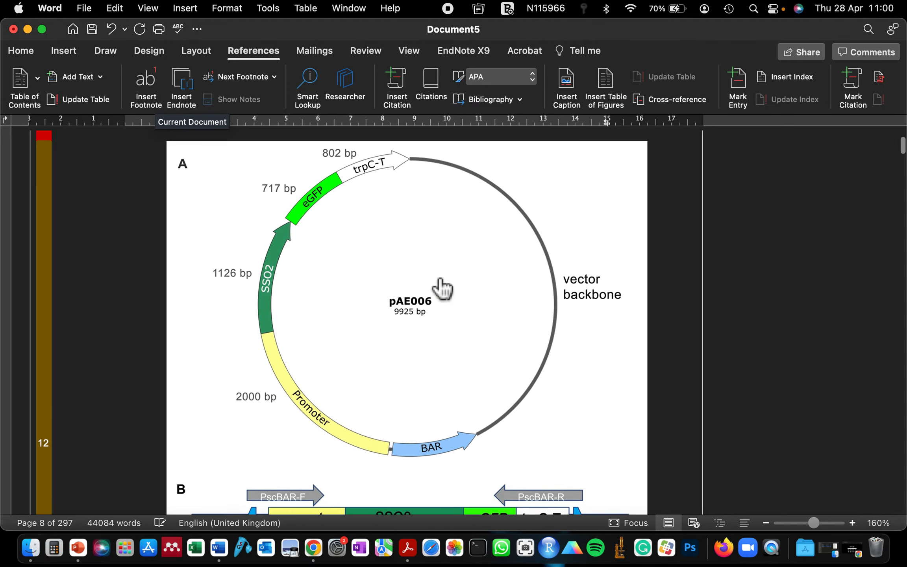
pyautogui.scroll(15, 442, 289)
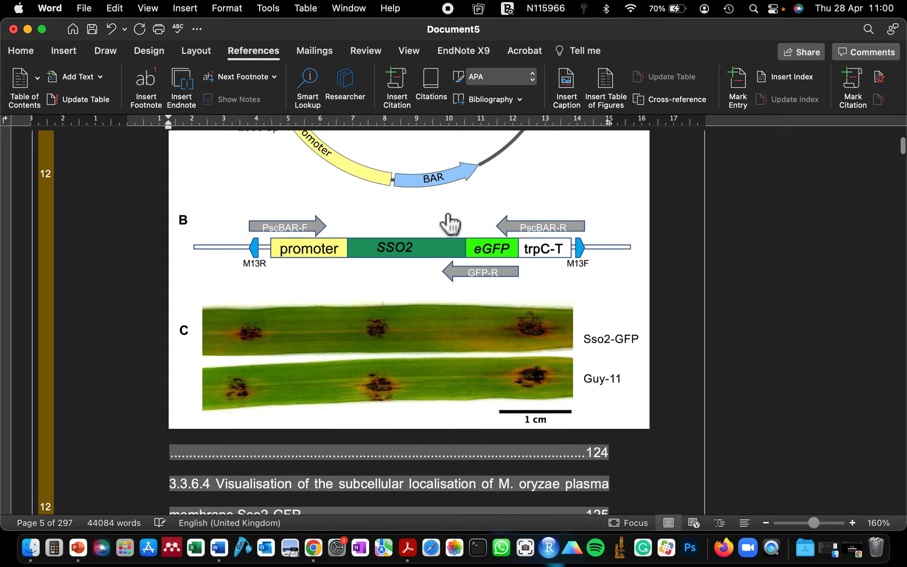
pyautogui.scroll(15, 450, 220)
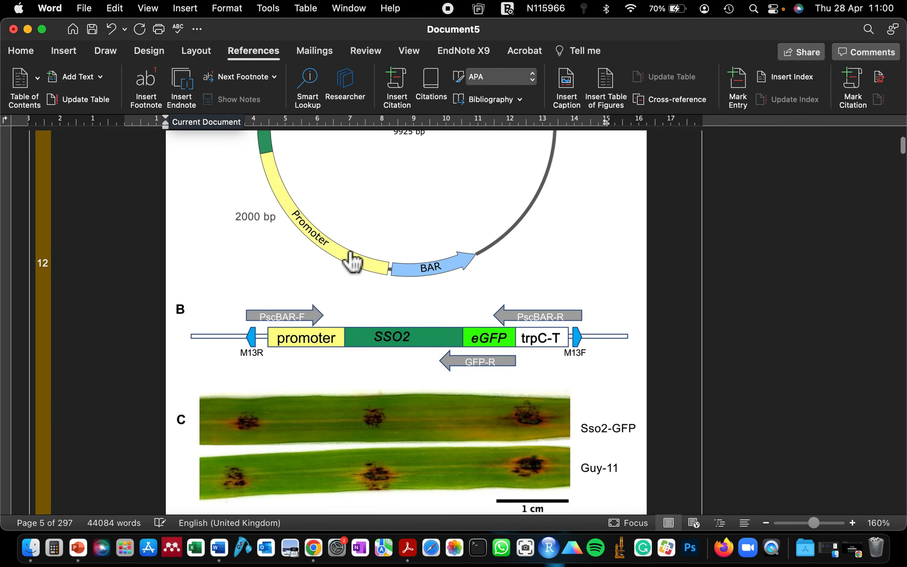
# - Go from the table of contents to the pAE006 plasmid figure in Chapter 3 and apply the Normal style to it
pyautogui.scroll(-3, 243, 344)
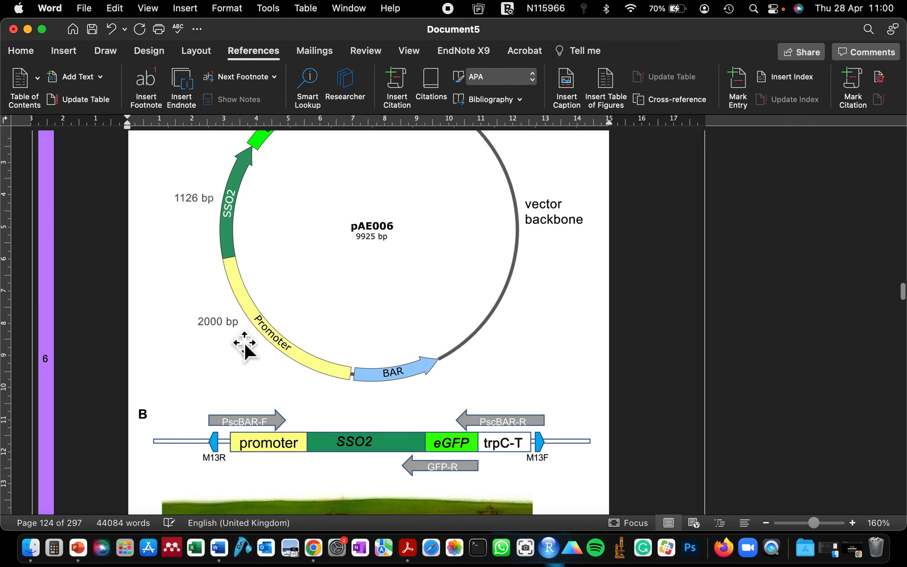
pyautogui.click(30, 52)
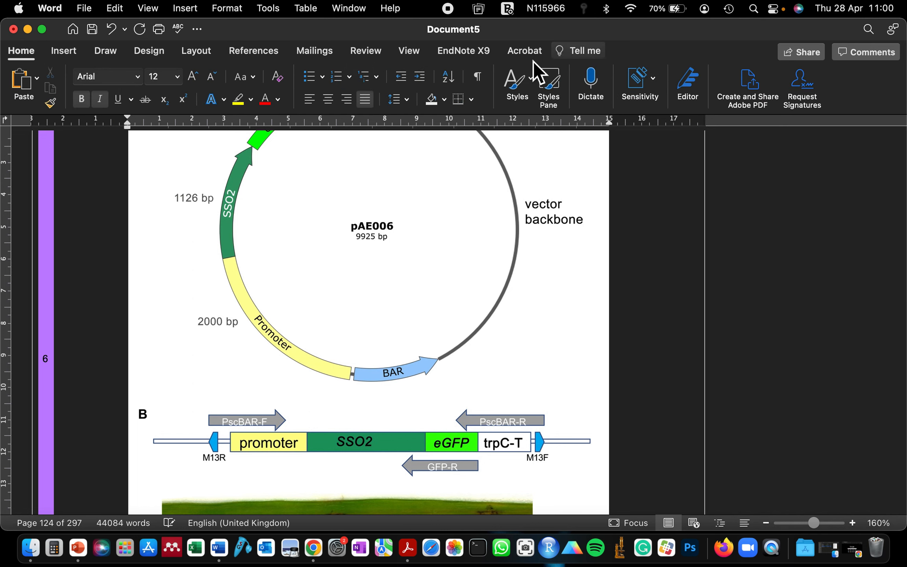
pyautogui.click(548, 84)
pyautogui.click(720, 289)
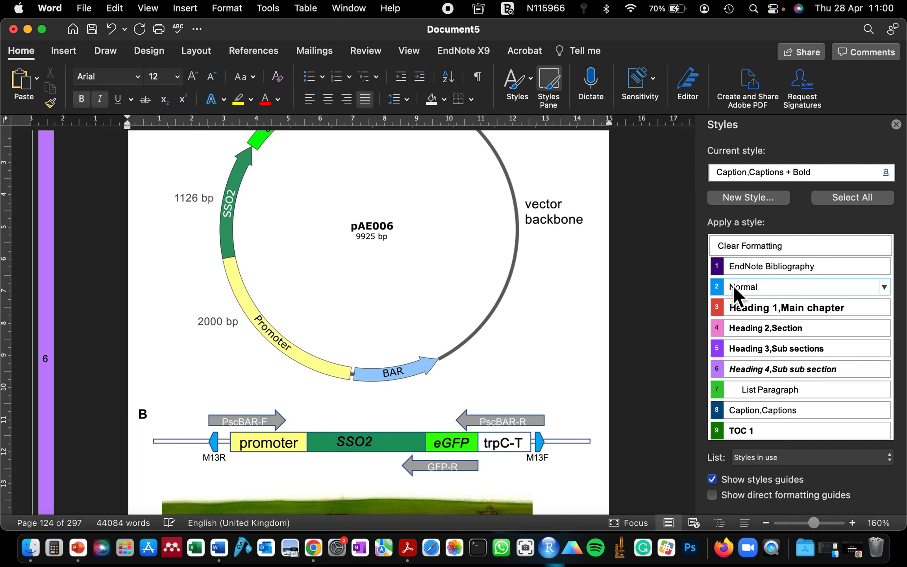
pyautogui.scroll(15, 501, 280)
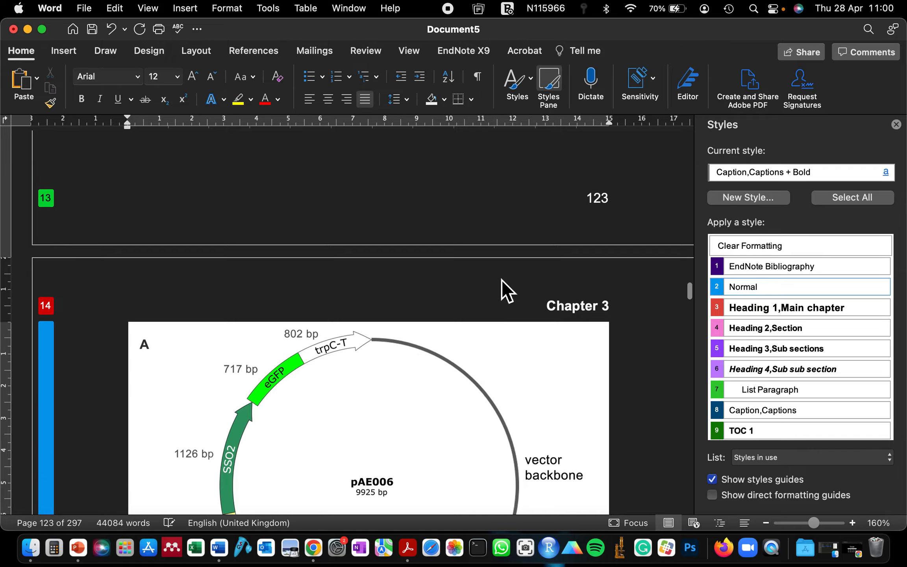
# - Look through the rest of Chapter 3's figures, captions and headings after the pAE006 figure for wrongly assigned styles
pyautogui.scroll(-20, 501, 283)
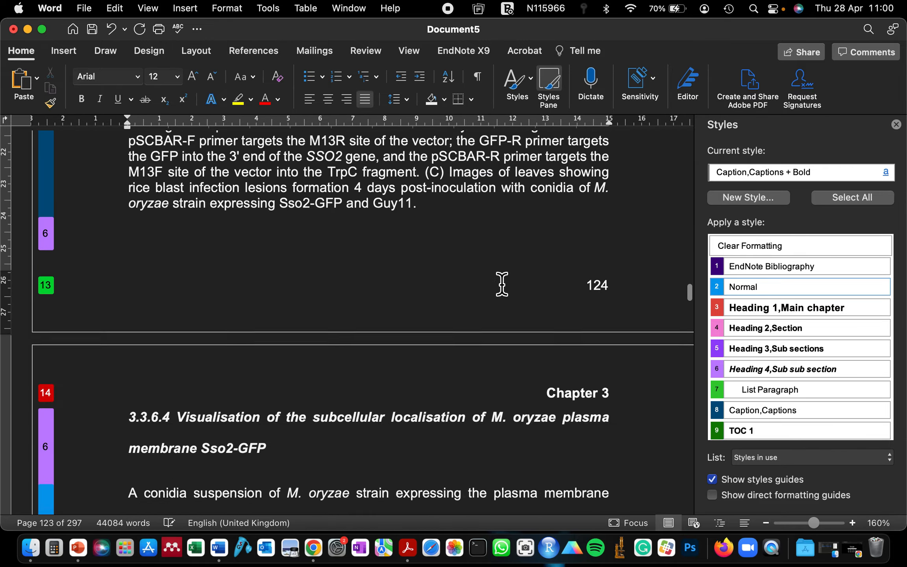
pyautogui.scroll(5, 501, 283)
pyautogui.scroll(-20, 501, 281)
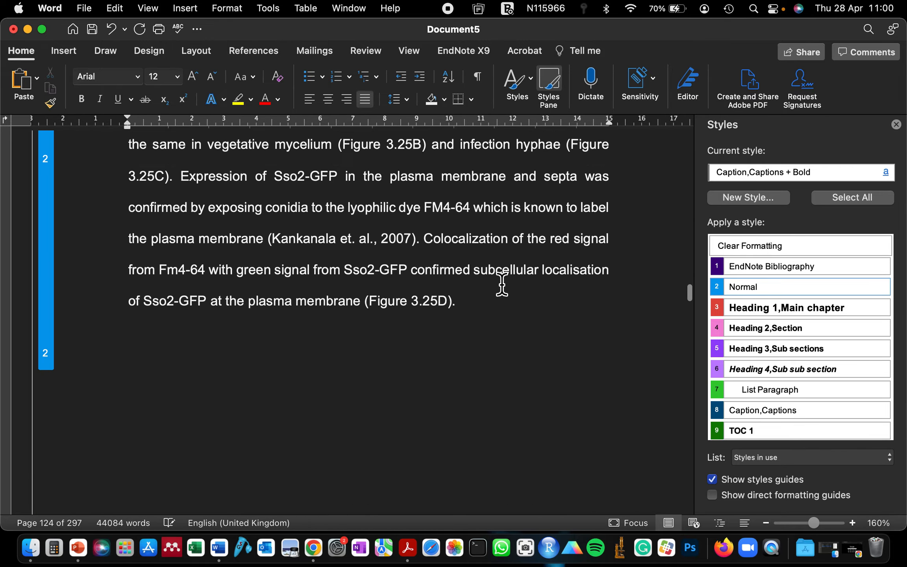
pyautogui.scroll(-20, 509, 290)
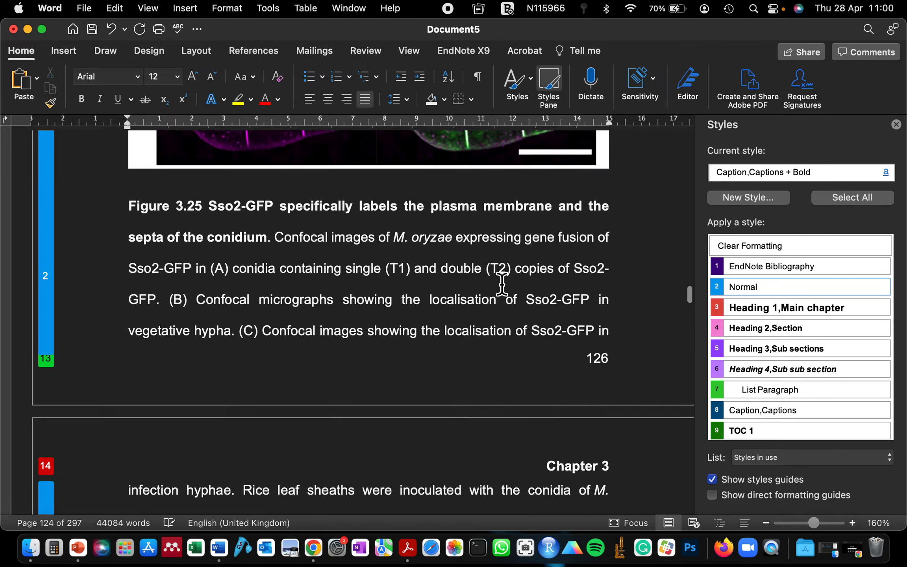
pyautogui.scroll(-20, 502, 283)
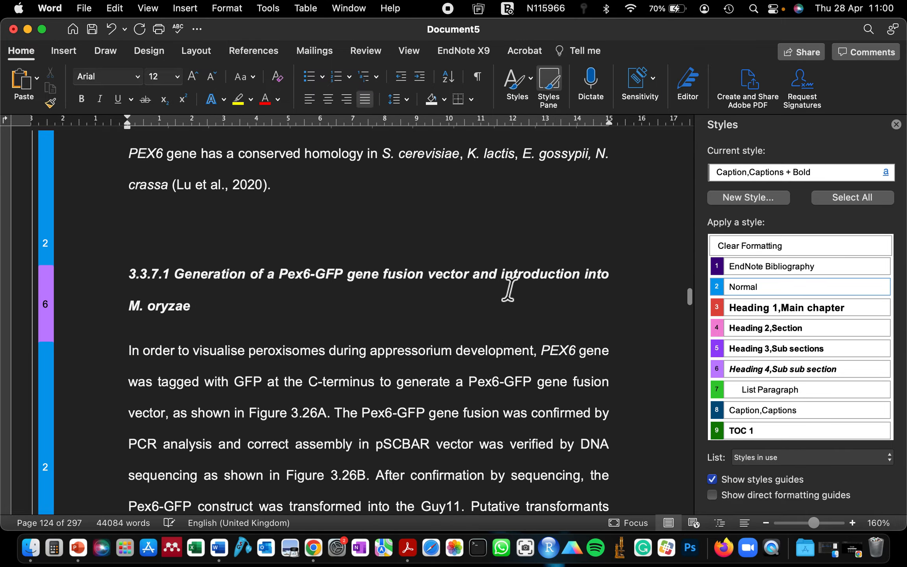
pyautogui.scroll(-20, 501, 281)
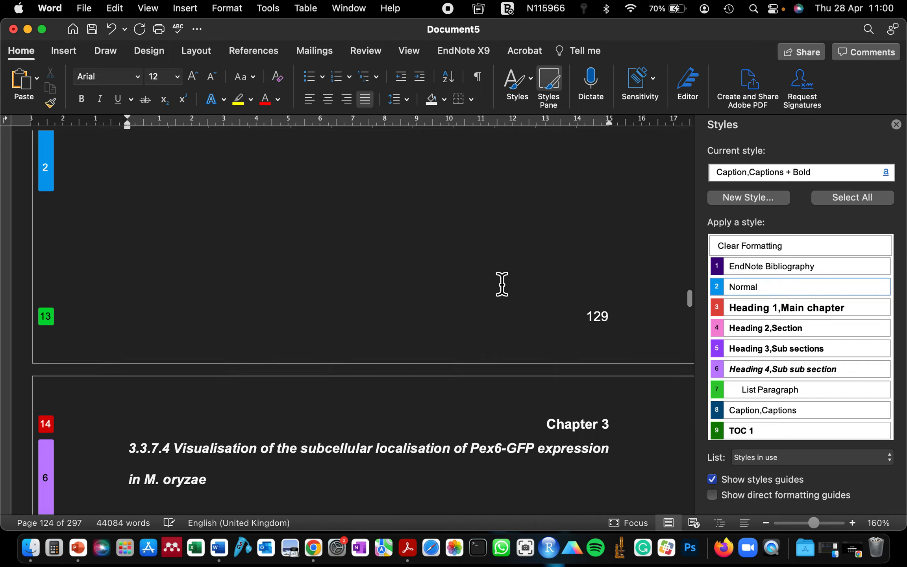
pyautogui.scroll(-20, 502, 283)
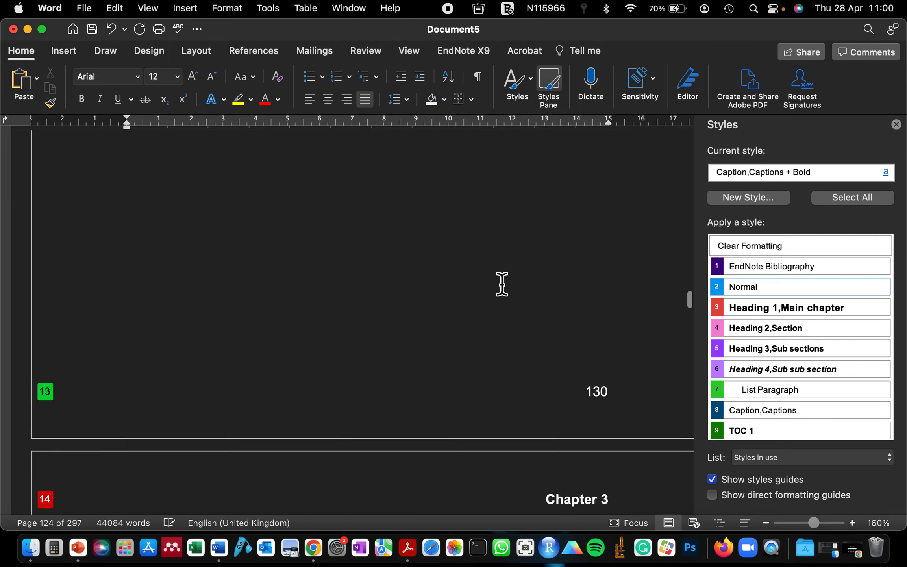
pyautogui.scroll(-20, 501, 283)
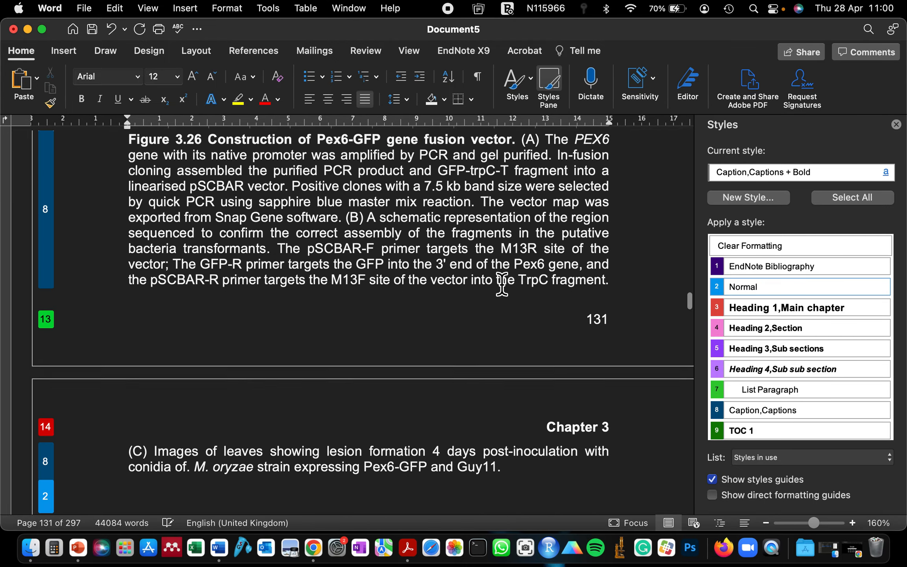
pyautogui.scroll(-3, 425, 320)
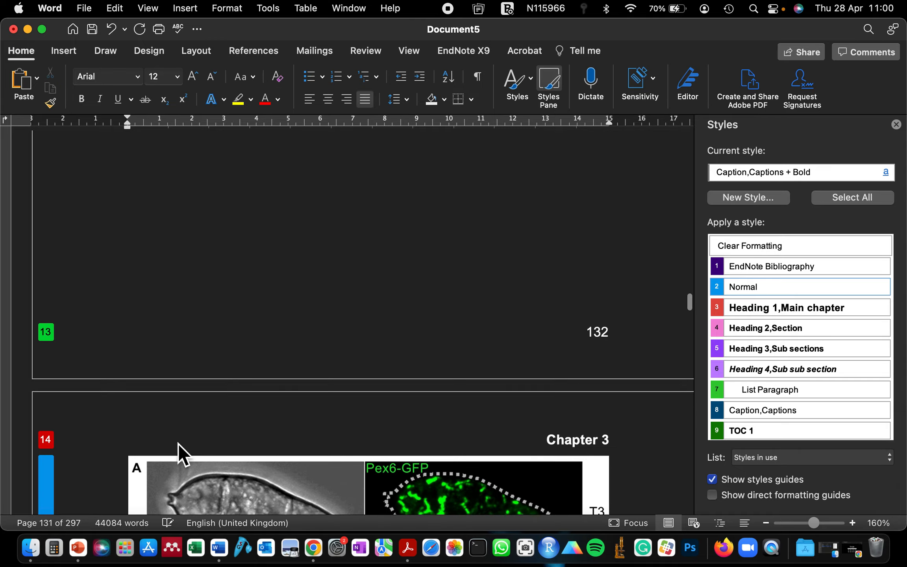
pyautogui.scroll(-20, 178, 443)
pyautogui.scroll(-20, 178, 443)
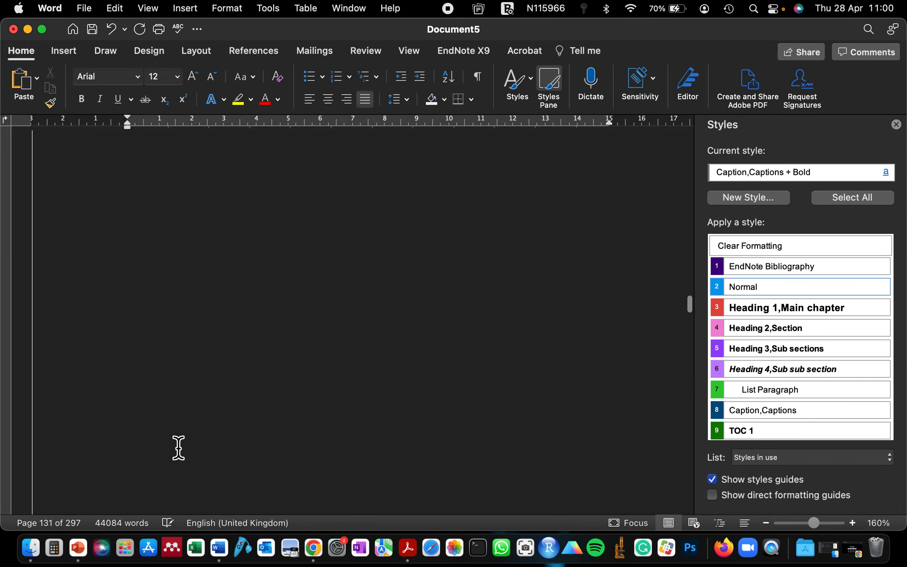
pyautogui.scroll(-20, 178, 448)
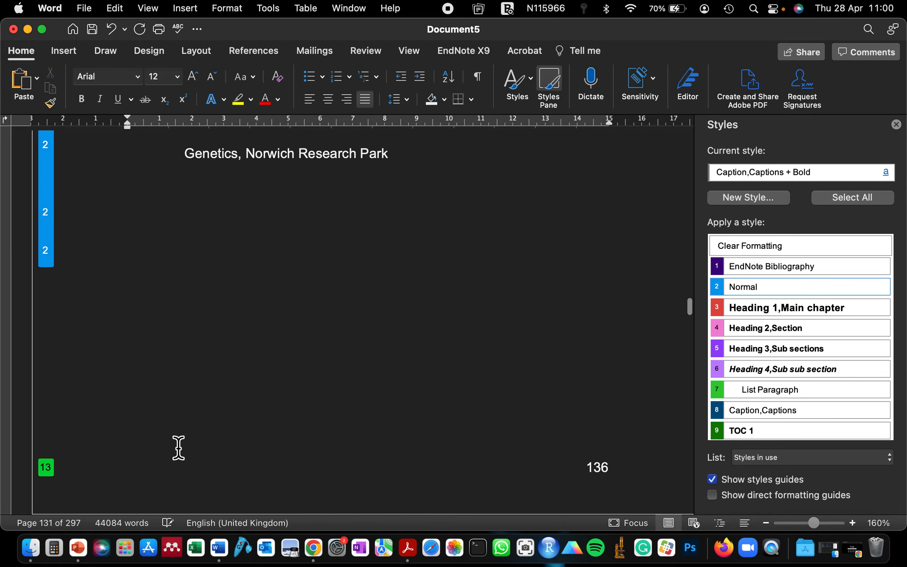
pyautogui.scroll(-15, 178, 448)
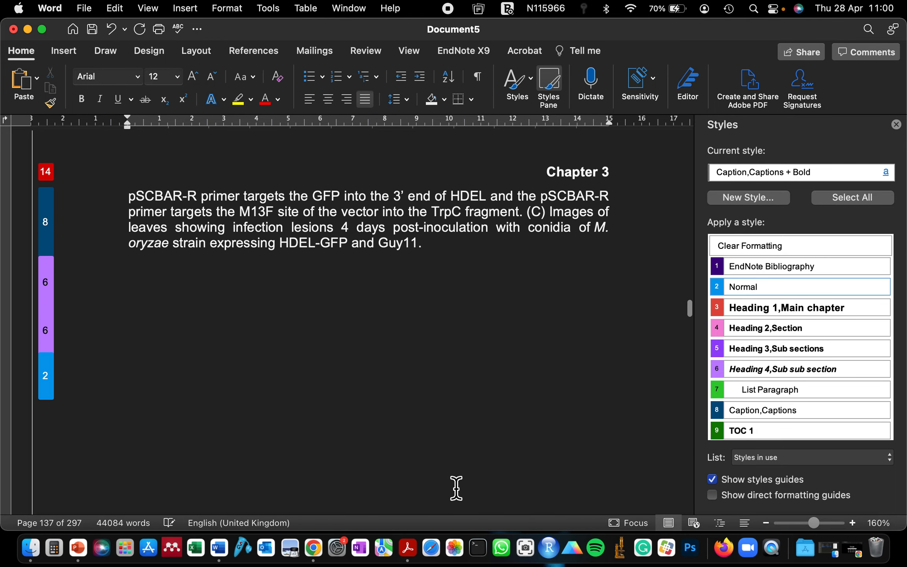
# - Show the document's heading outline and go to the Chapter 1 INTRODUCTION heading
pyautogui.click(231, 52)
pyautogui.click(95, 285)
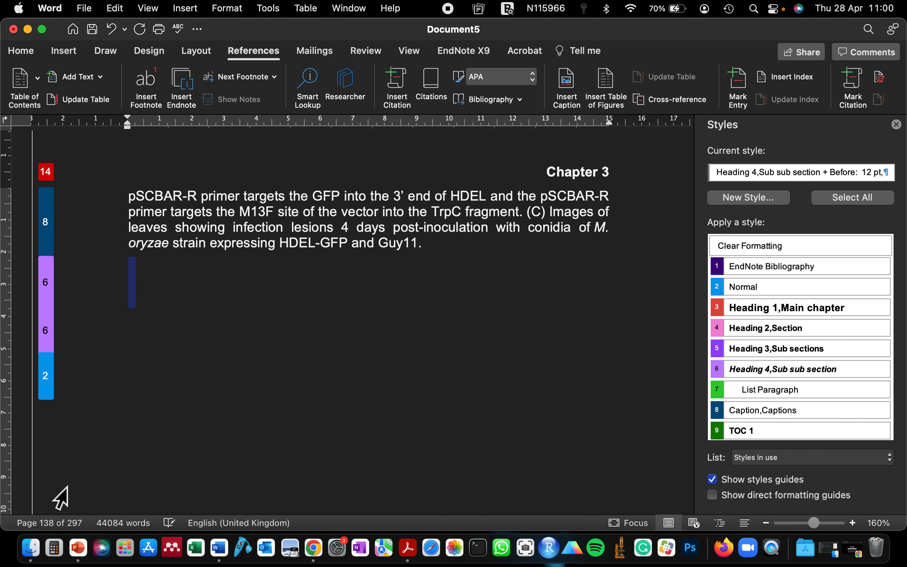
pyautogui.click(43, 526)
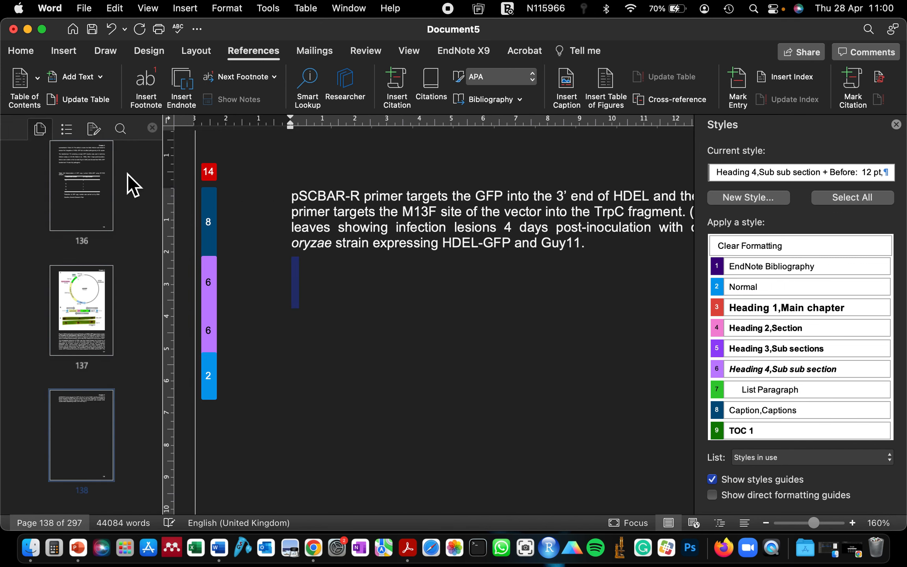
pyautogui.click(67, 128)
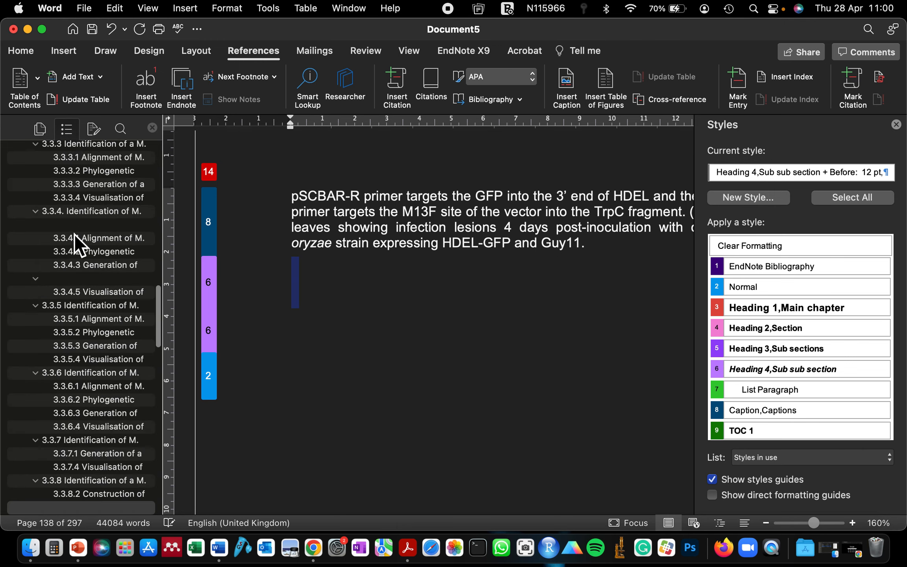
pyautogui.scroll(15, 73, 233)
pyautogui.click(62, 169)
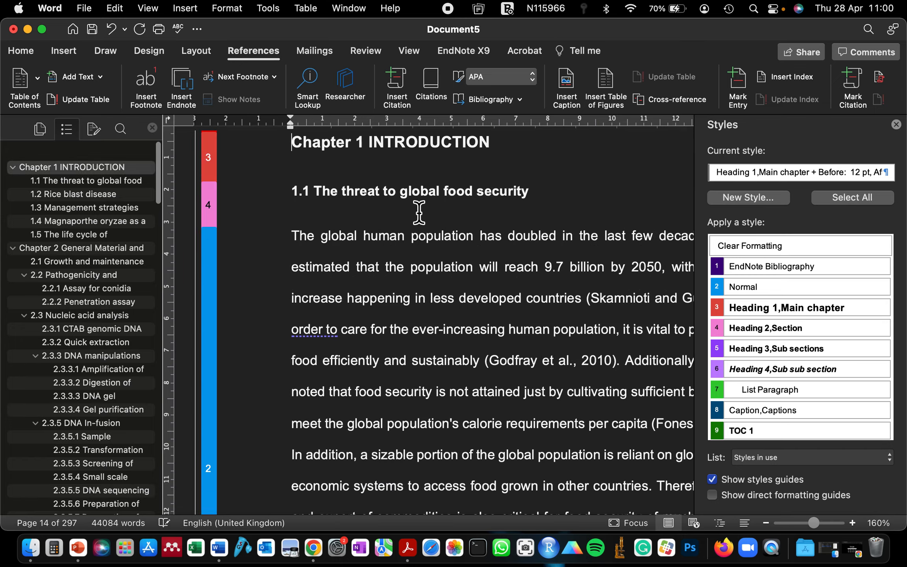
# - Follow the time-lapse micrograph entry in the table of contents to its Chapter 4 figure and apply the Normal style to it
pyautogui.scroll(20, 419, 213)
pyautogui.scroll(20, 423, 215)
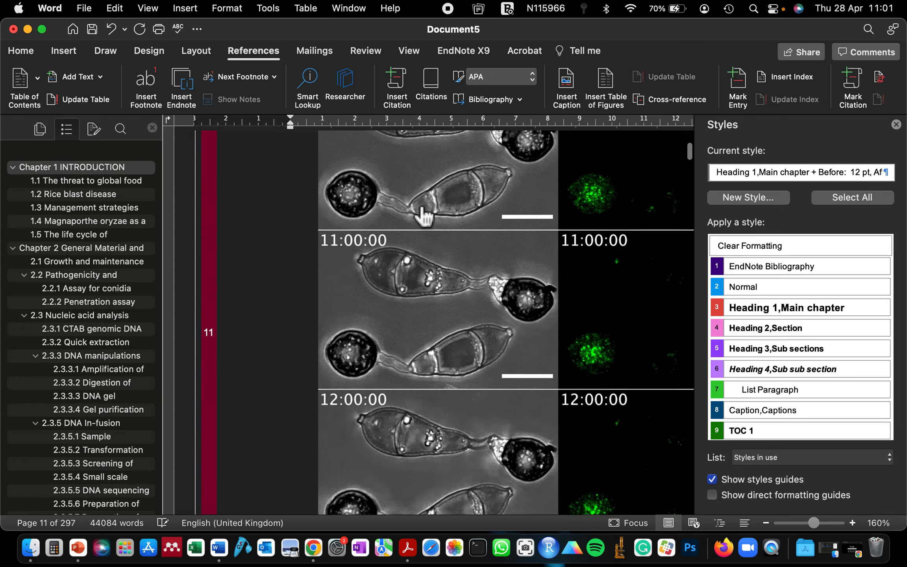
pyautogui.scroll(3, 423, 212)
pyautogui.scroll(-8, 424, 212)
pyautogui.click(424, 212)
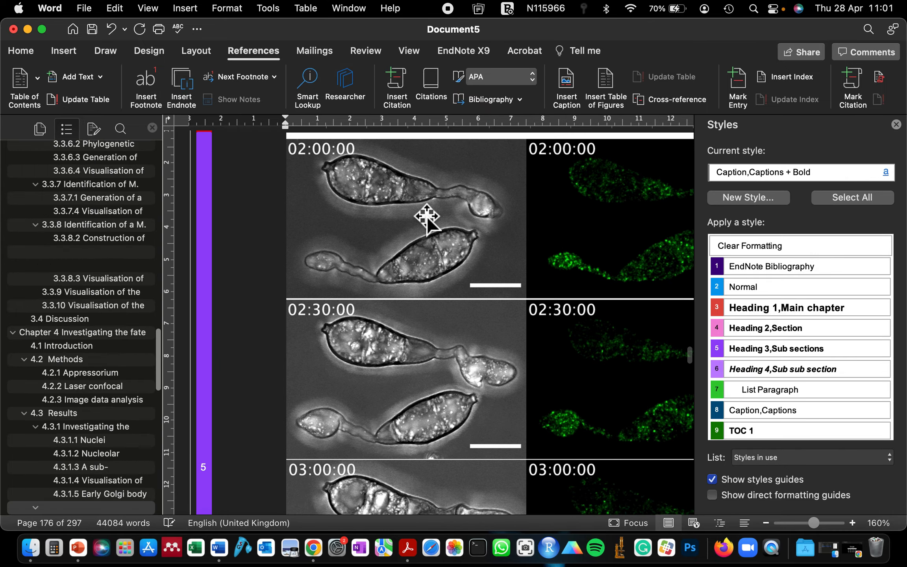
pyautogui.click(407, 283)
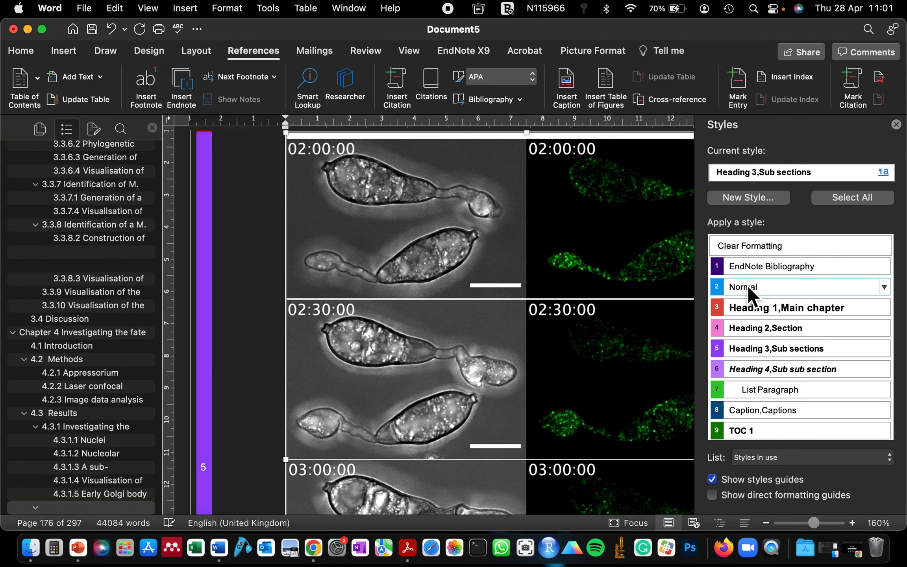
pyautogui.click(391, 186)
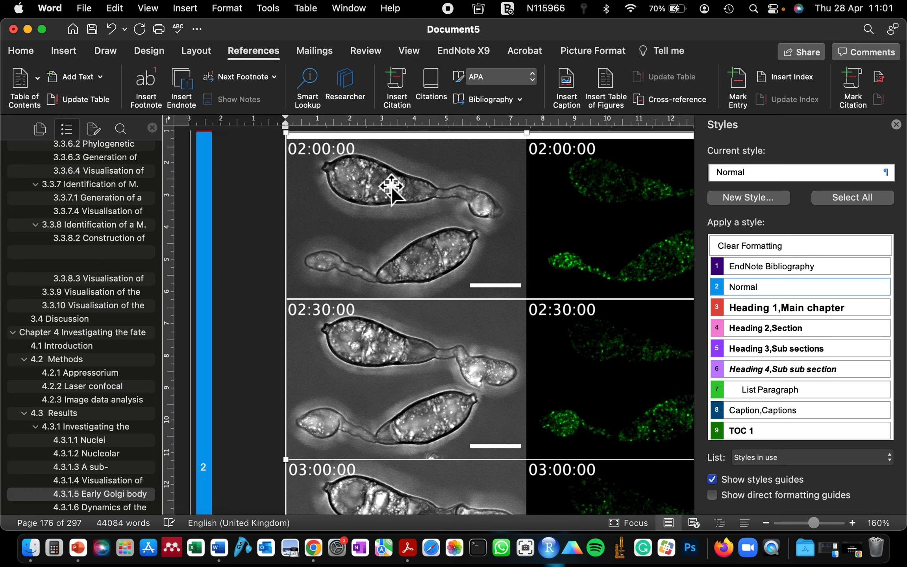
# - Check the remaining pages of the Chapter 4 time-lapse figure, and update the entire table of contents
pyautogui.scroll(8, 437, 256)
pyautogui.scroll(10, 429, 252)
pyautogui.scroll(-20, 429, 252)
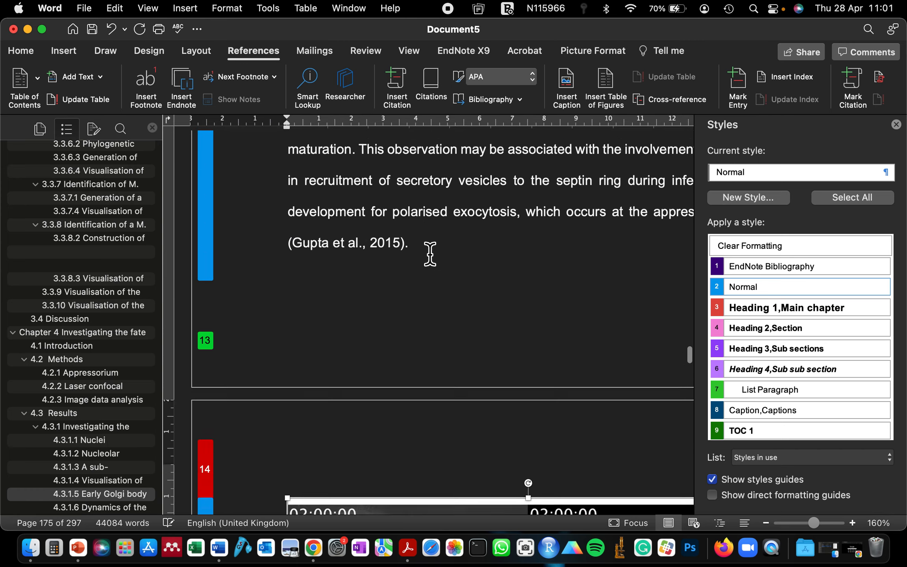
pyautogui.scroll(-20, 437, 256)
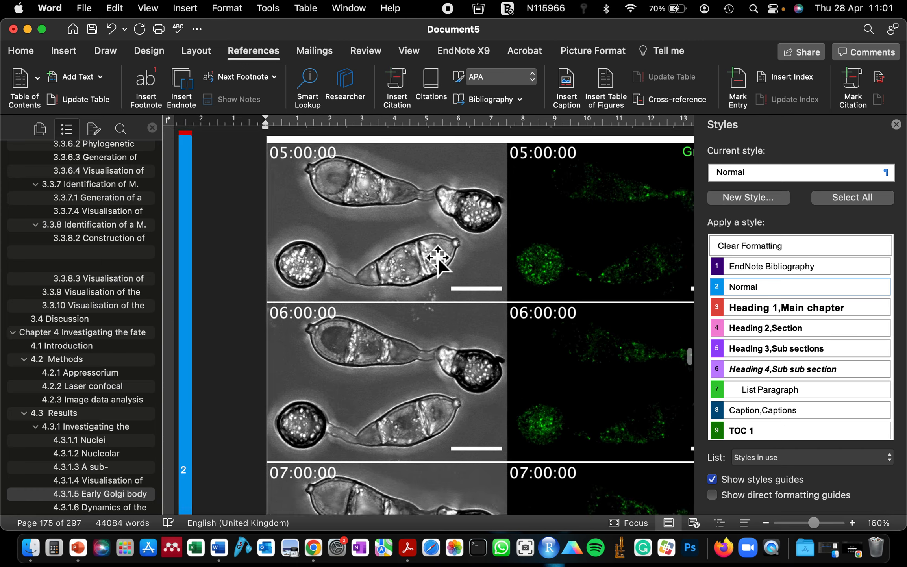
pyautogui.scroll(-20, 437, 256)
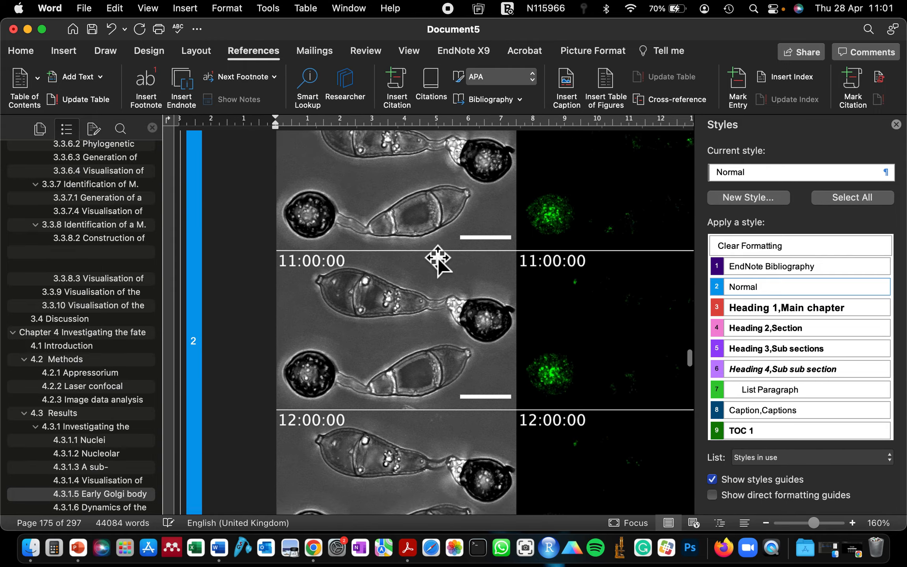
pyautogui.scroll(-12, 307, 282)
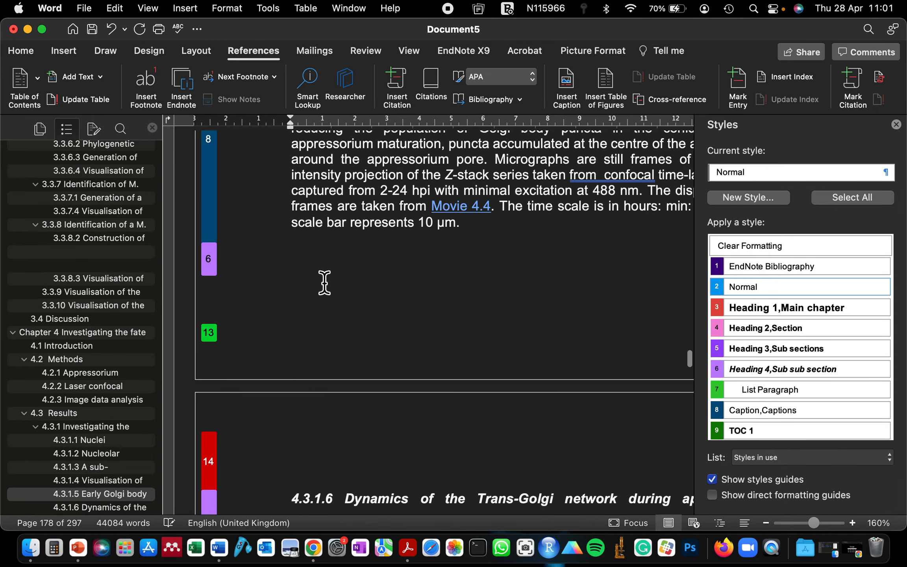
pyautogui.click(86, 99)
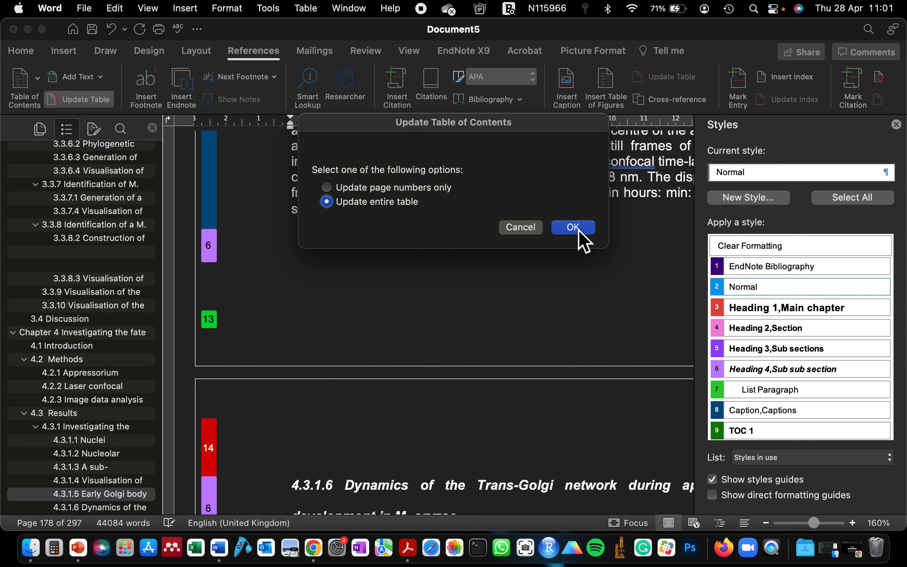
pyautogui.click(578, 228)
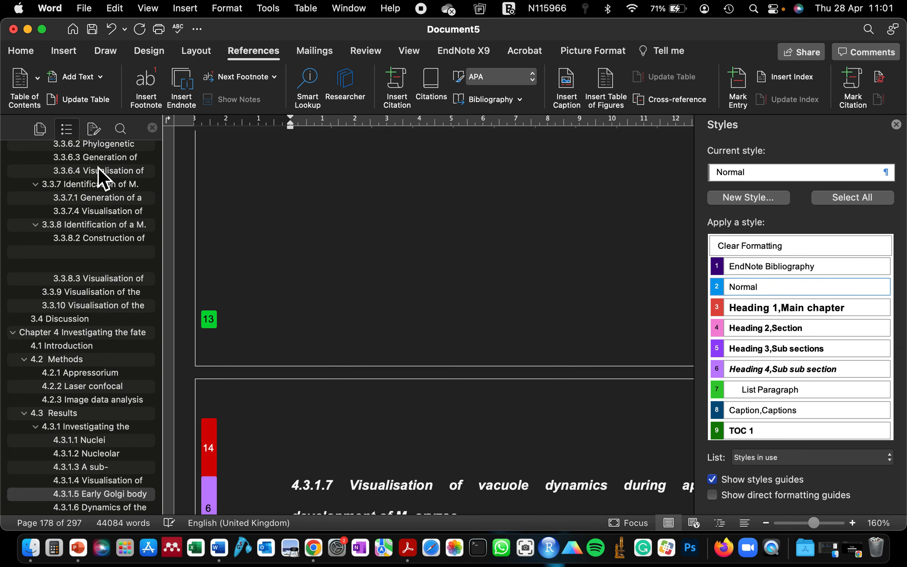
# - Quit Adobe Acrobat and Google Chrome while keeping the thesis document open
pyautogui.rightClick(409, 551)
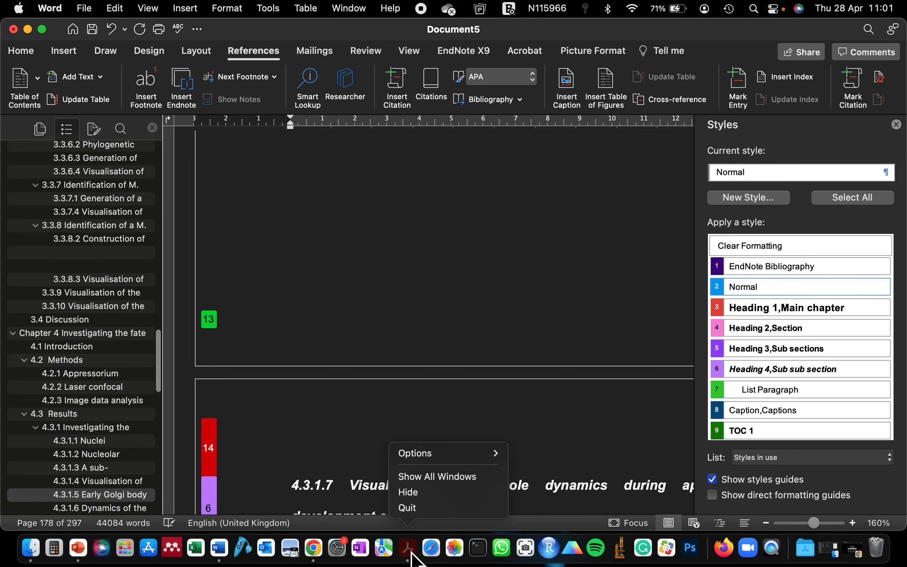
pyautogui.click(414, 513)
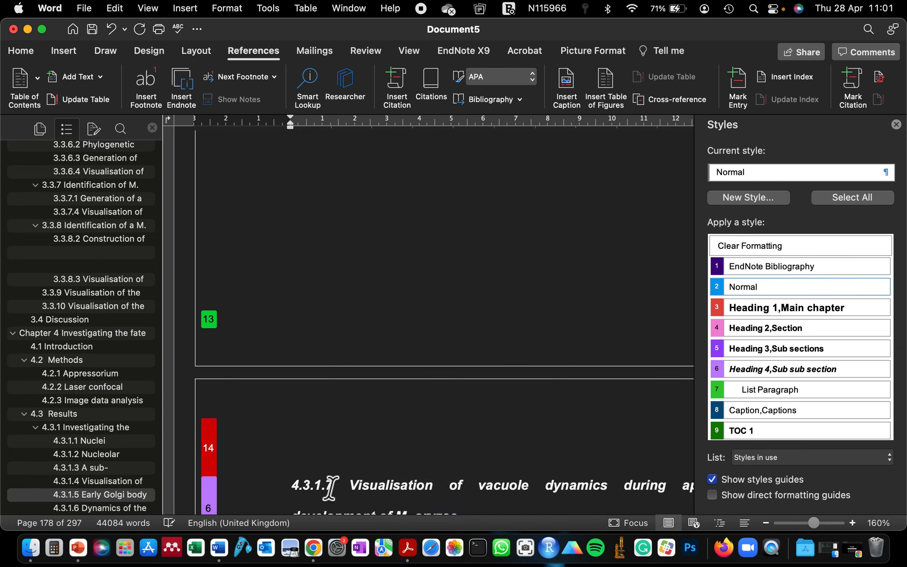
pyautogui.rightClick(313, 548)
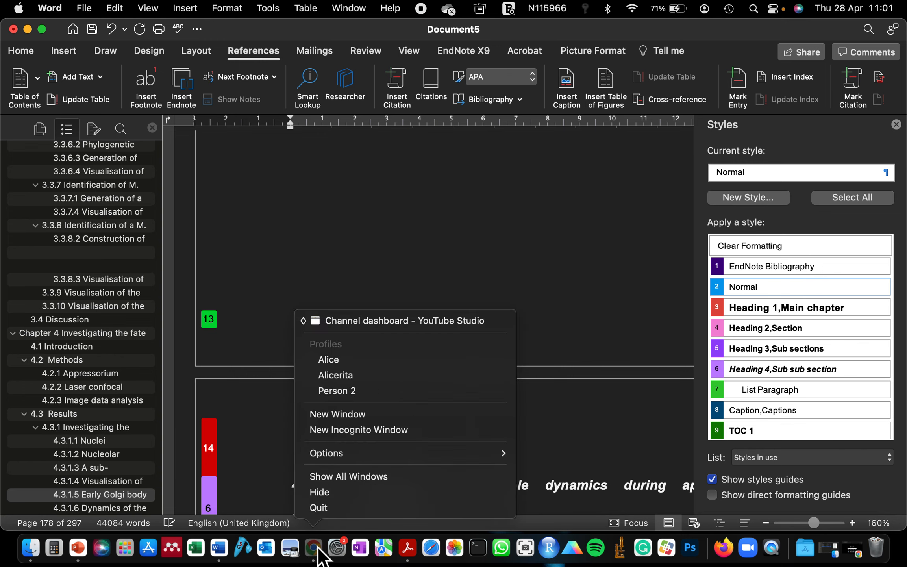
pyautogui.click(317, 508)
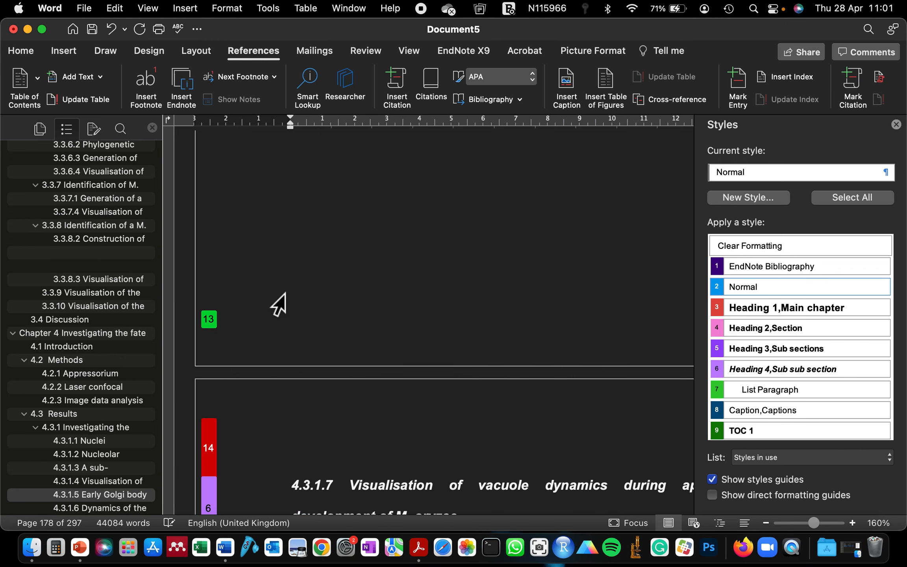
# - Return to the table of contents through the Chapter 1 heading and check its Chapter 3 to 6 entries for stray figures
pyautogui.scroll(15, 114, 189)
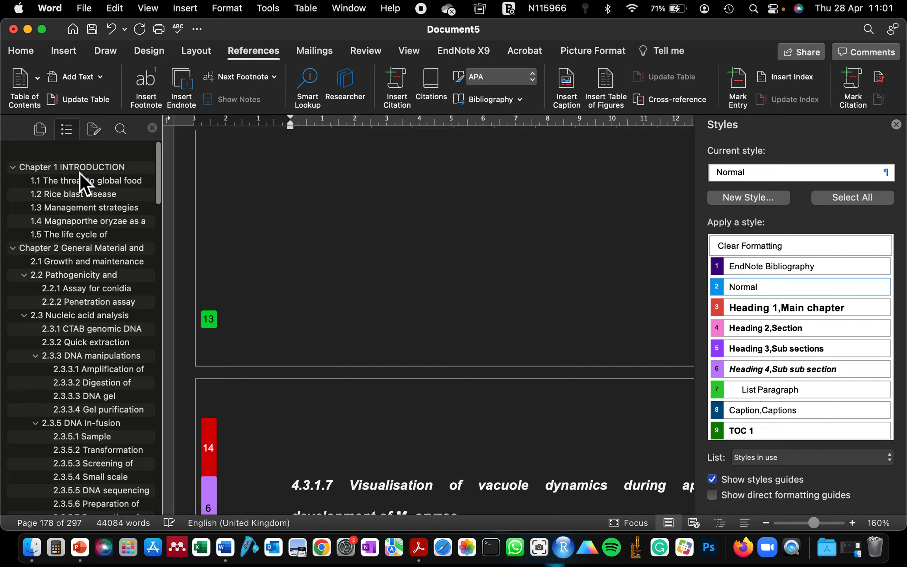
pyautogui.click(79, 171)
pyautogui.scroll(10, 309, 203)
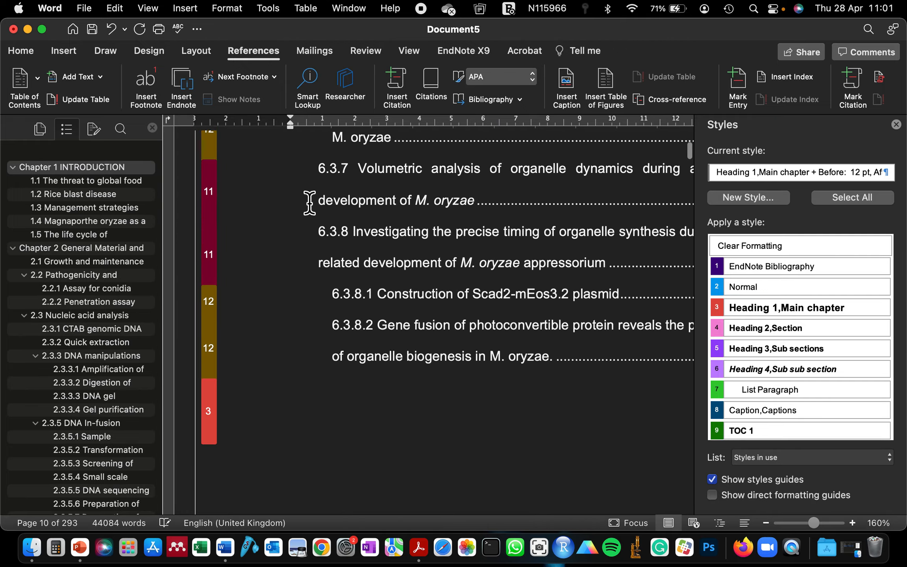
pyautogui.scroll(20, 310, 202)
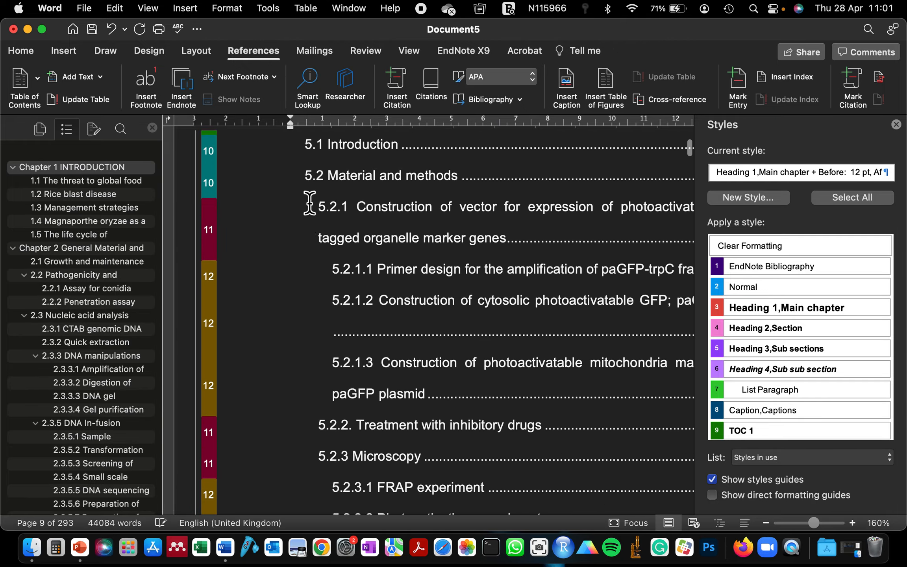
pyautogui.scroll(20, 310, 202)
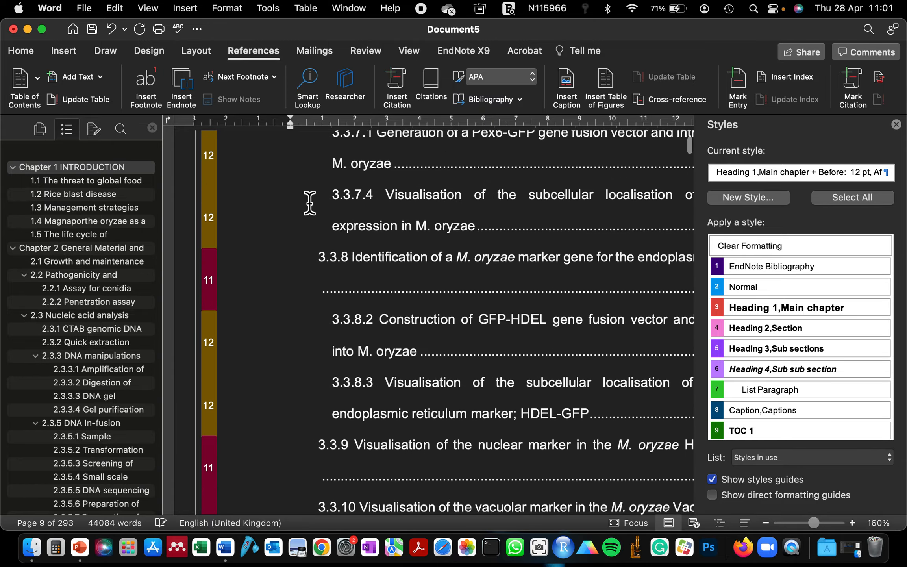
pyautogui.scroll(20, 309, 202)
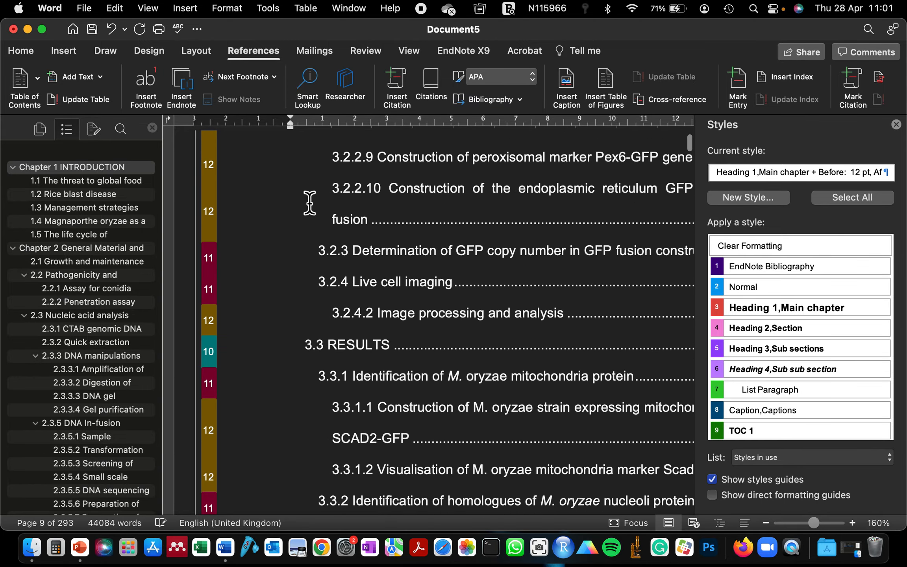
pyautogui.scroll(3, 310, 203)
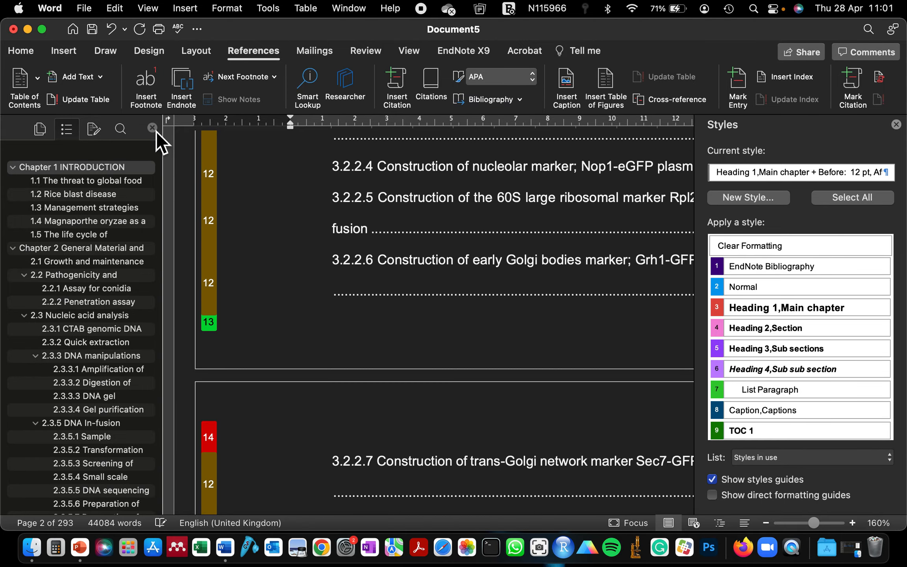
# - Close the navigation pane and the Styles pane to give the document the full window width
pyautogui.click(152, 127)
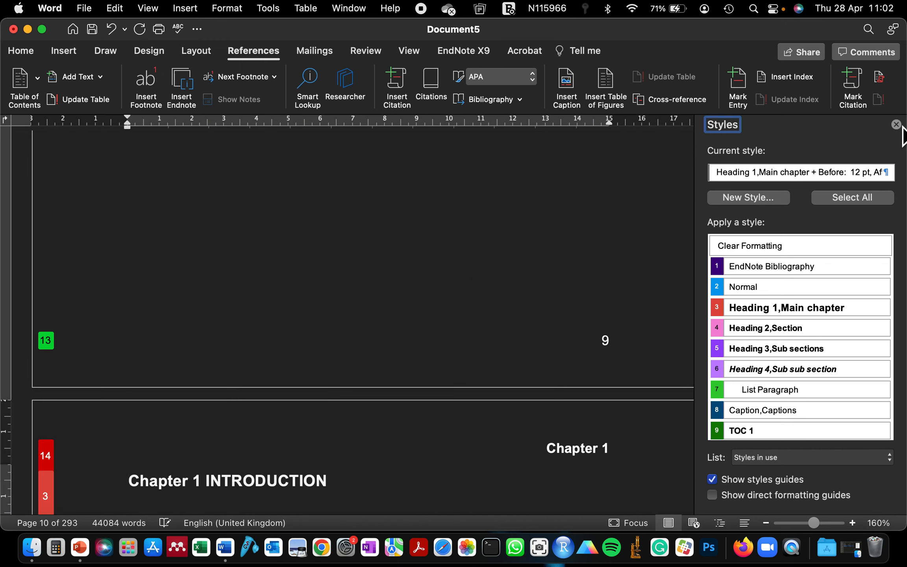
pyautogui.click(896, 125)
# - Review the table of contents backwards from the Chapter 6 entries to the Chapter 1 entry on the first page
pyautogui.scroll(8, 445, 316)
pyautogui.scroll(4, 444, 315)
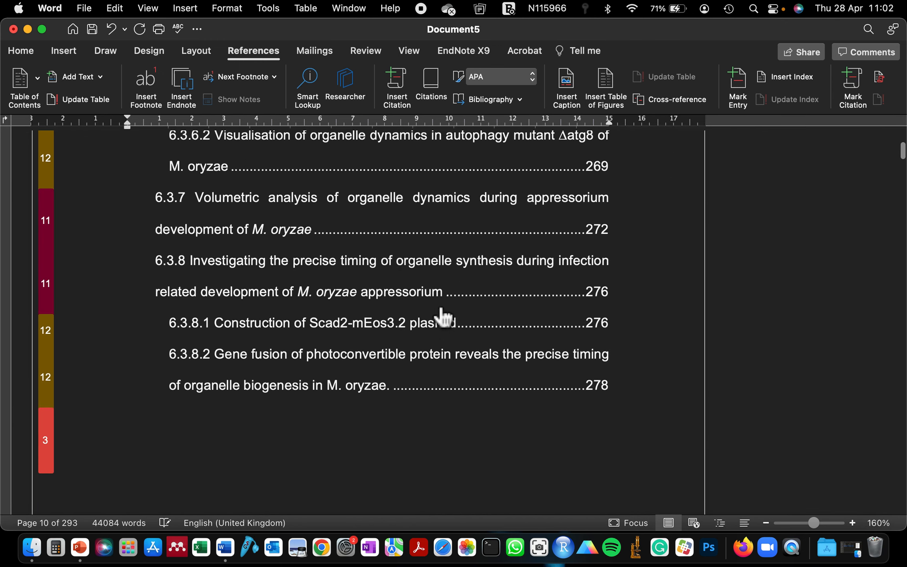
pyautogui.scroll(7, 443, 316)
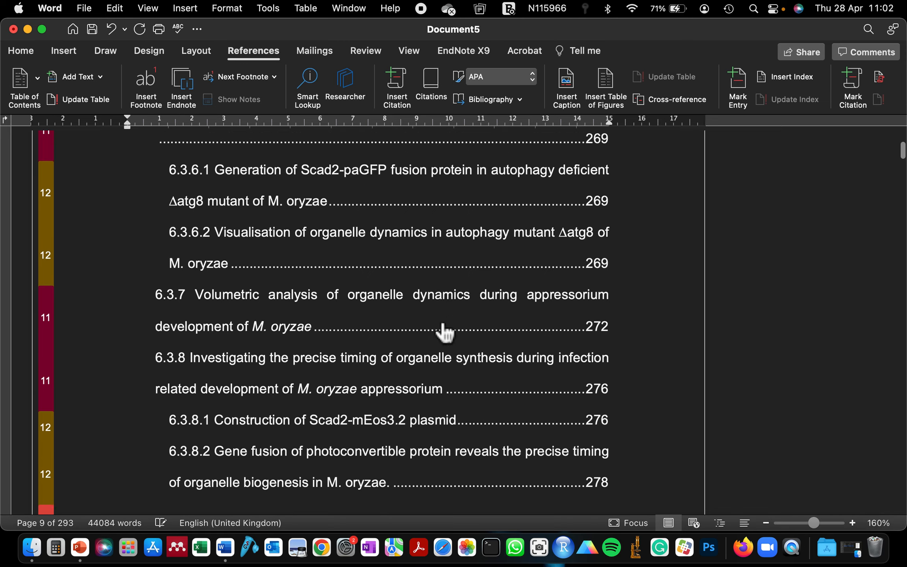
pyautogui.scroll(9, 443, 329)
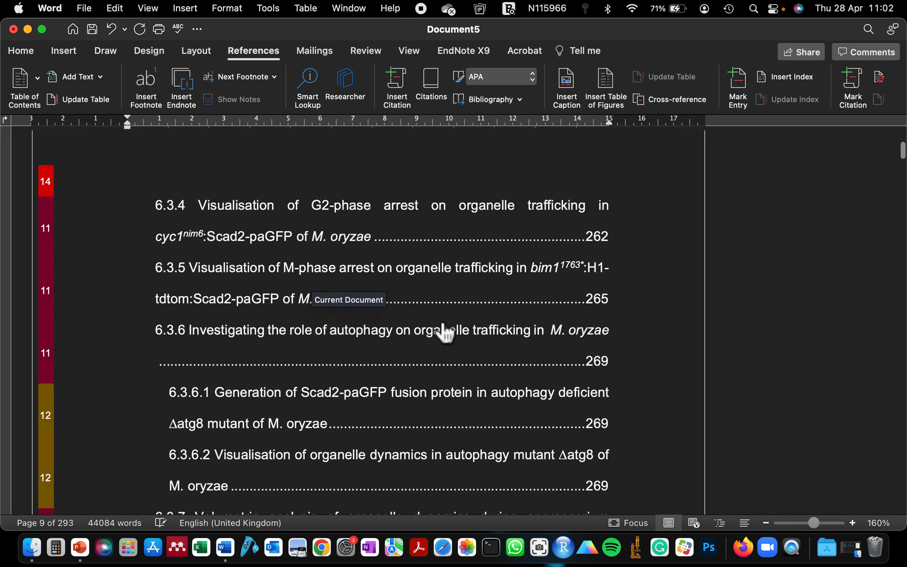
pyautogui.scroll(12, 413, 273)
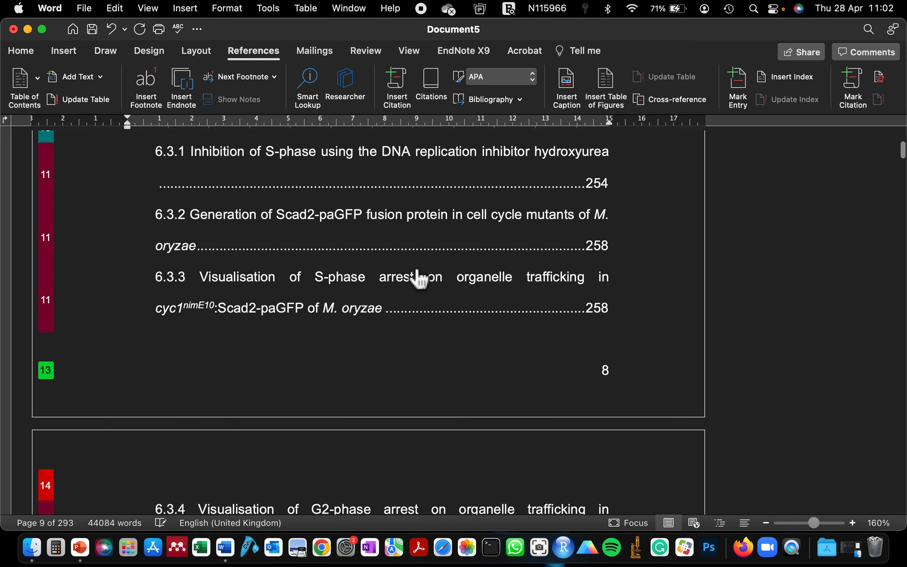
pyautogui.scroll(14, 392, 238)
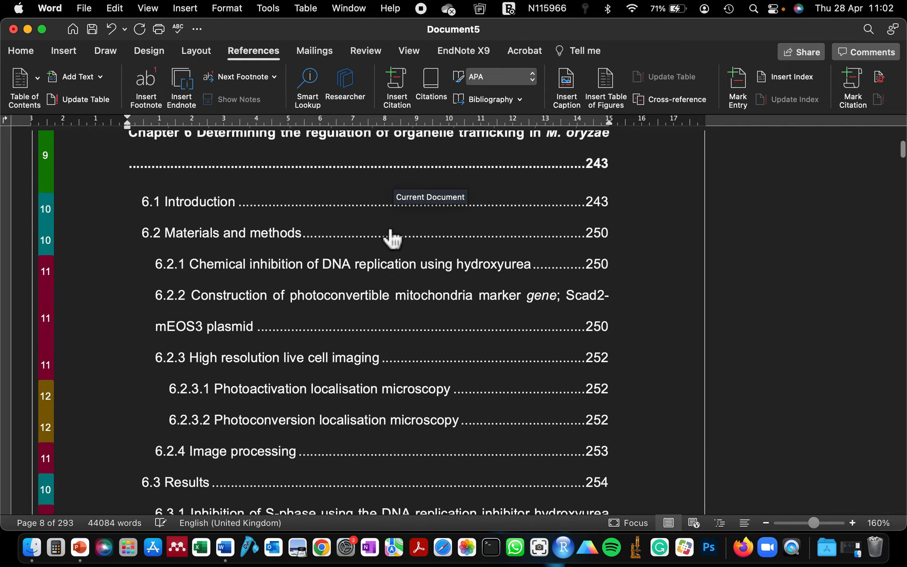
pyautogui.scroll(14, 391, 238)
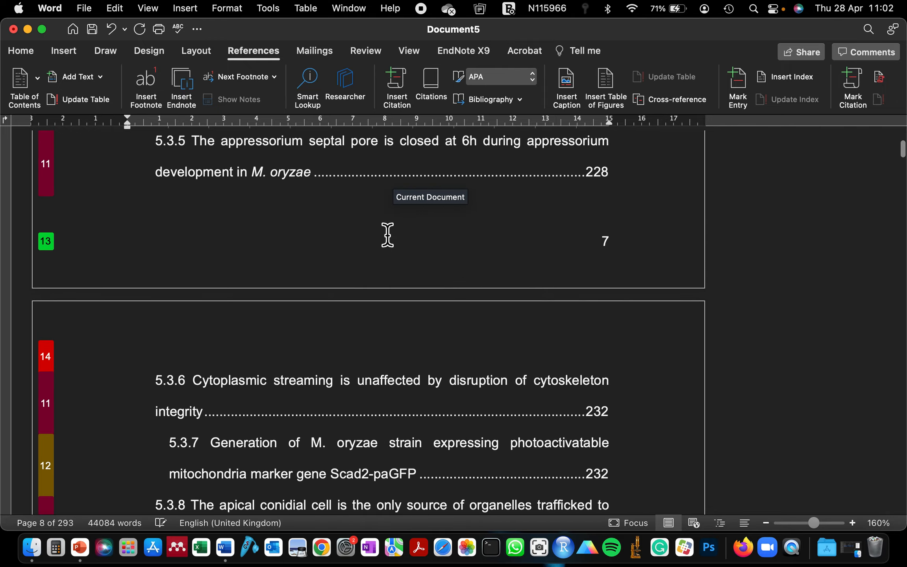
pyautogui.scroll(20, 392, 239)
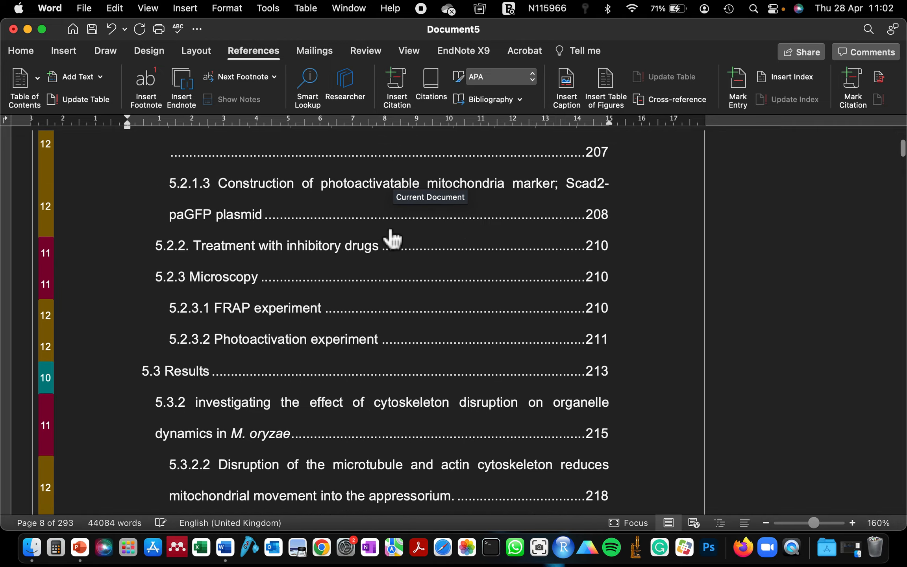
pyautogui.scroll(15, 392, 238)
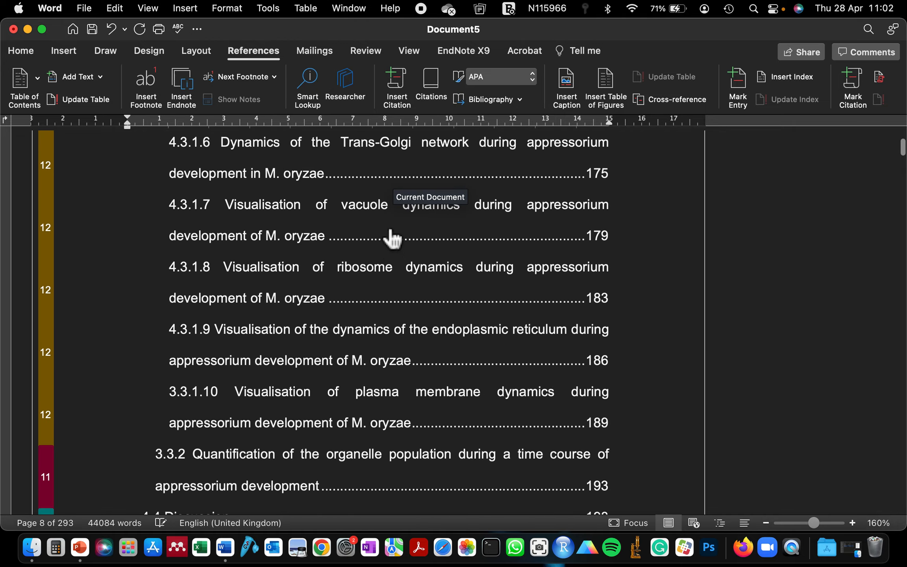
pyautogui.scroll(20, 391, 240)
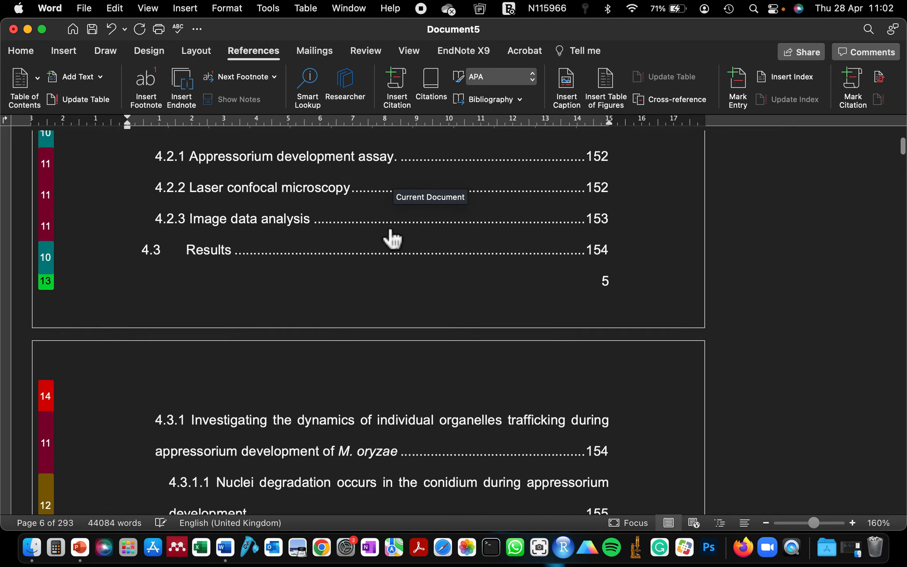
pyautogui.scroll(20, 392, 240)
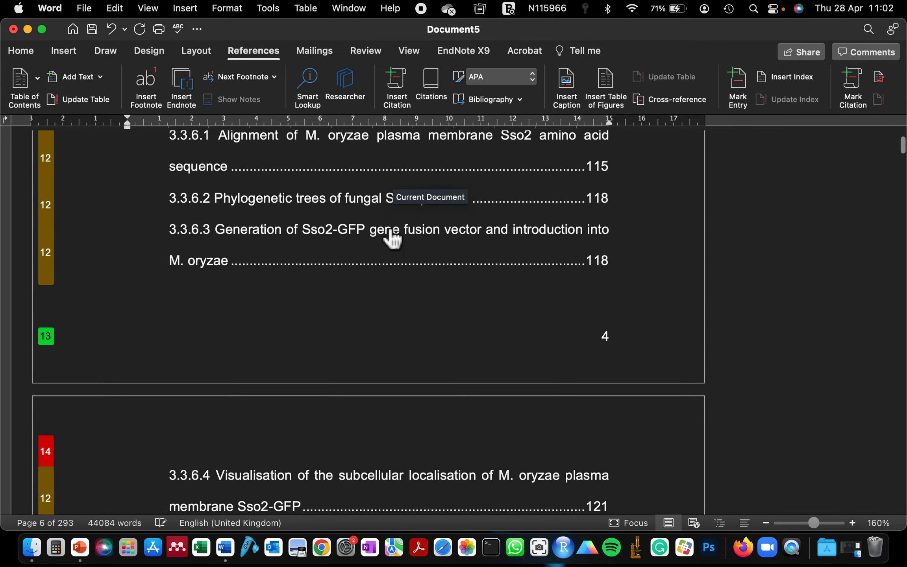
pyautogui.scroll(20, 388, 235)
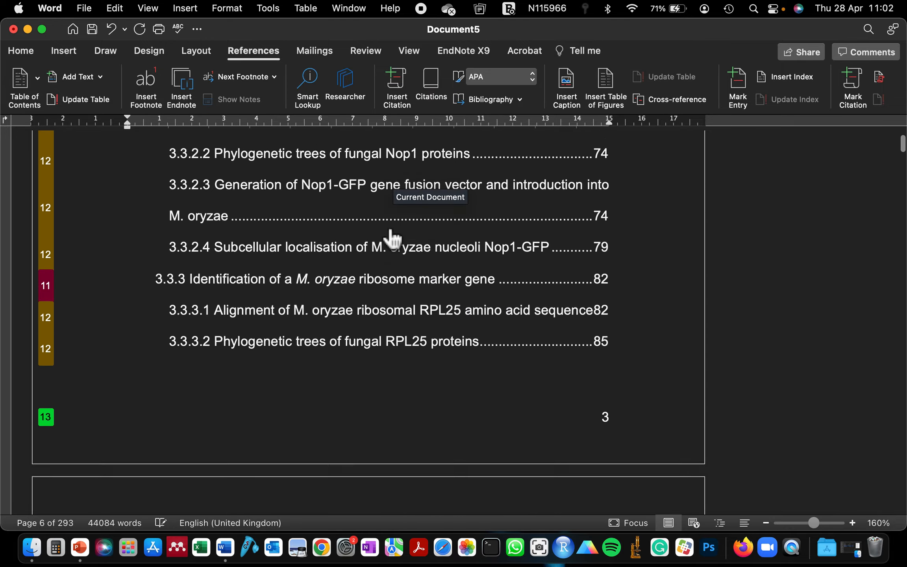
pyautogui.scroll(-1, 392, 238)
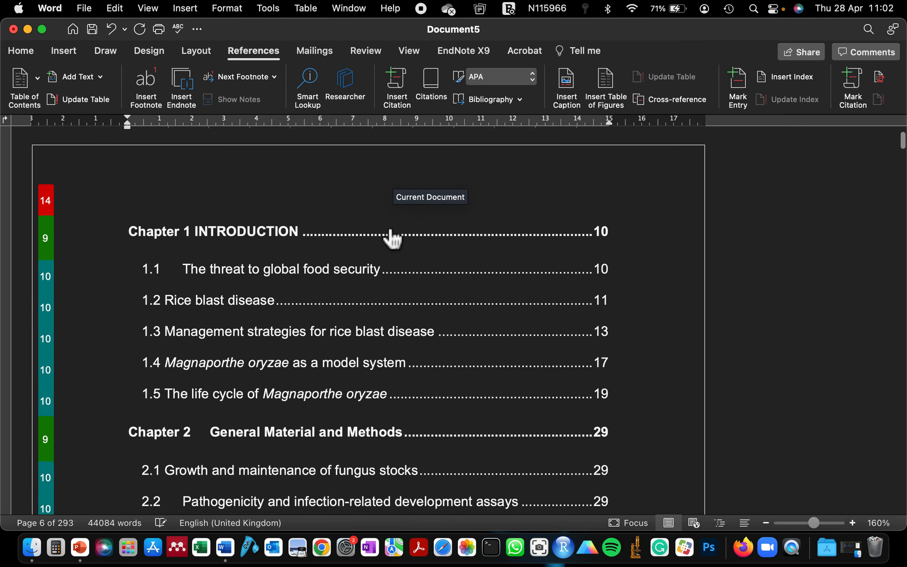
pyautogui.click(155, 232)
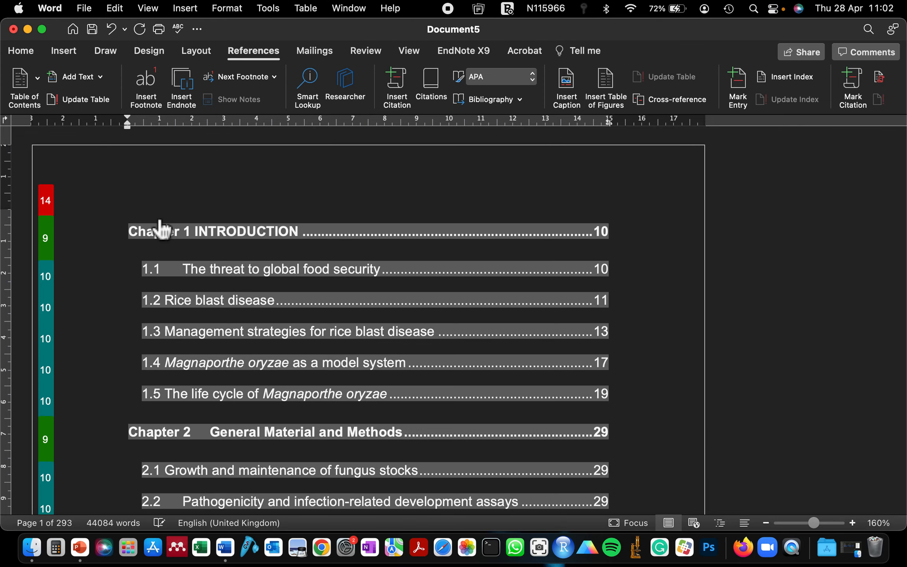
pyautogui.doubleClick(165, 186)
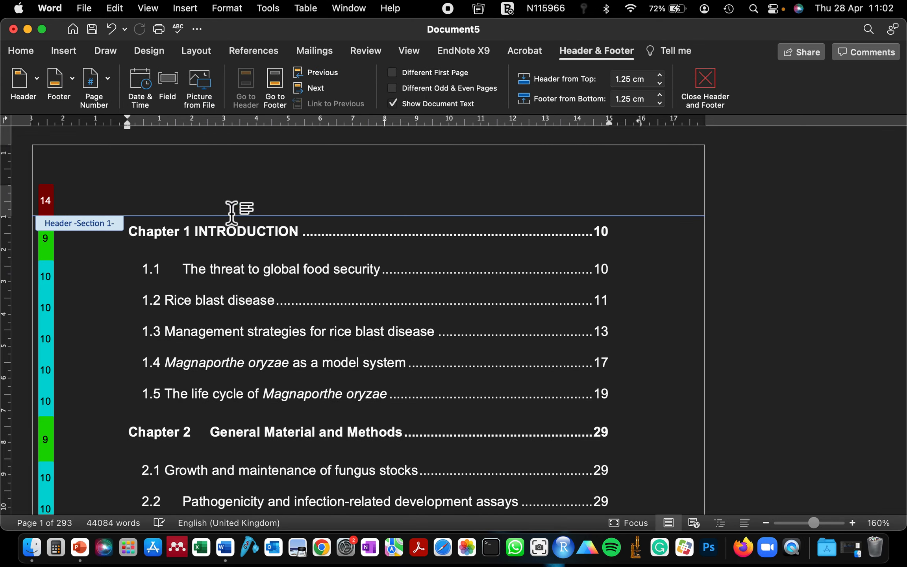
pyautogui.click(700, 89)
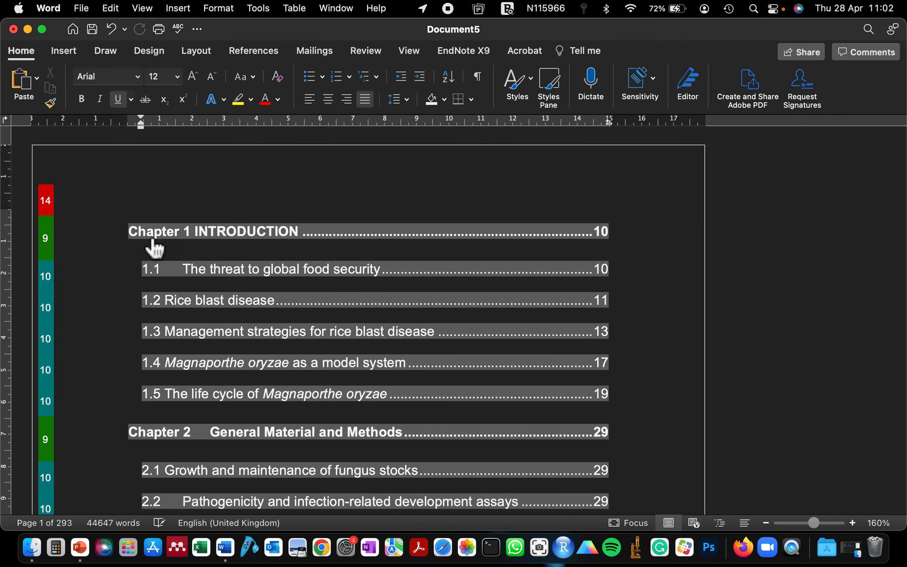
# - Examine the table of contents from the Chapter 1 entries through Chapter 6 and on to the Chapter 1 opening page with its header
pyautogui.click(130, 260)
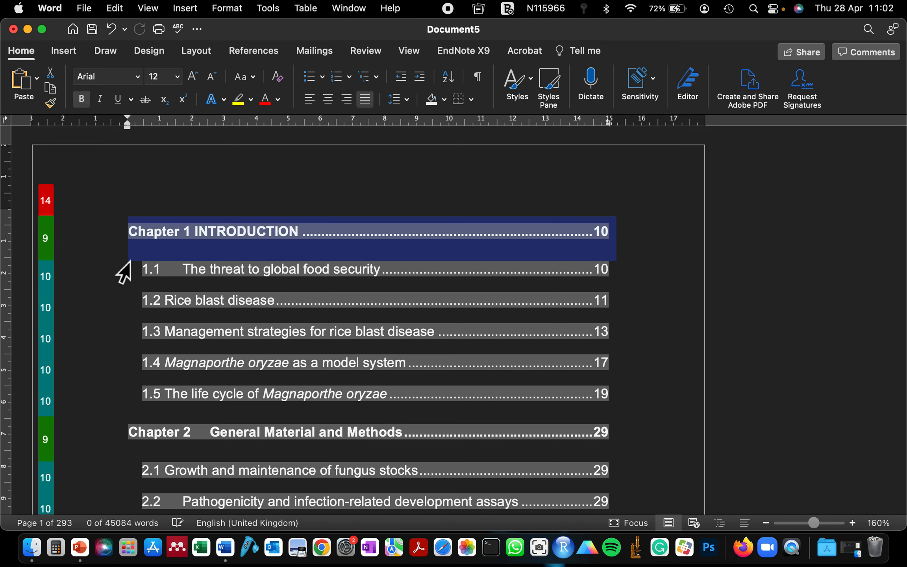
pyautogui.click(613, 292)
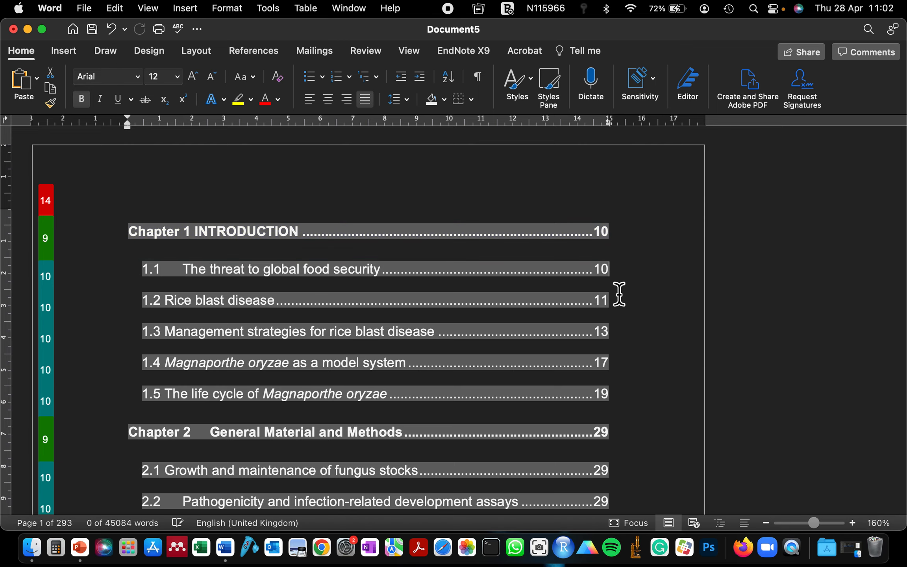
pyautogui.scroll(-10, 486, 299)
pyautogui.scroll(-12, 488, 300)
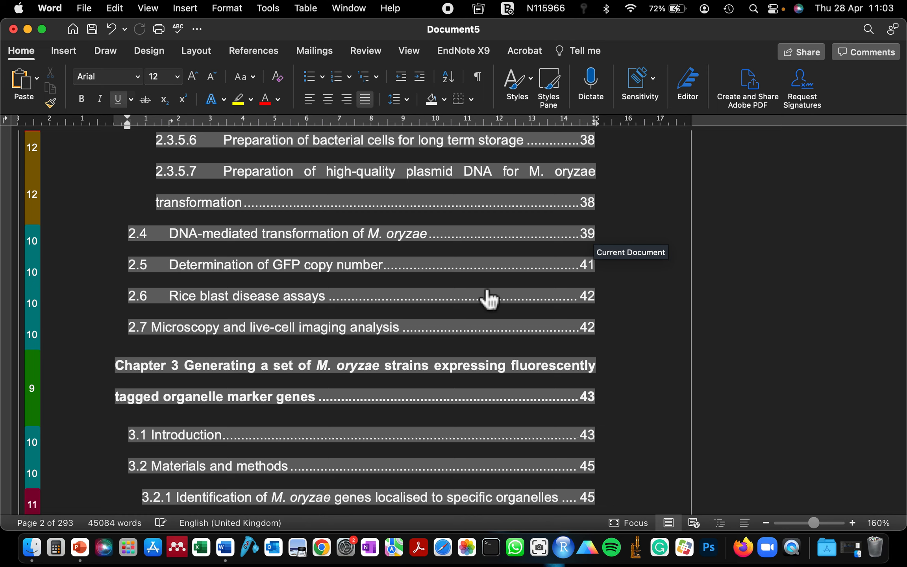
pyautogui.click(650, 249)
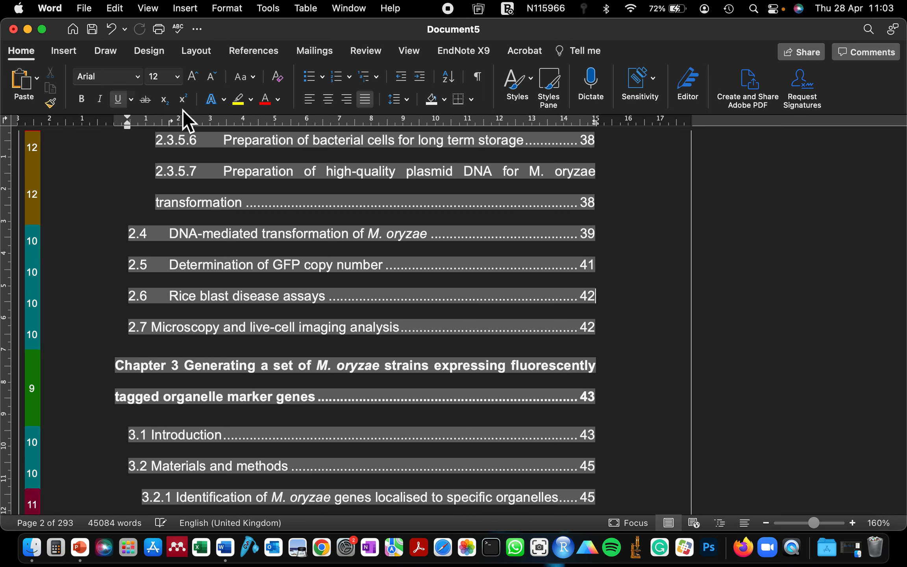
pyautogui.click(256, 58)
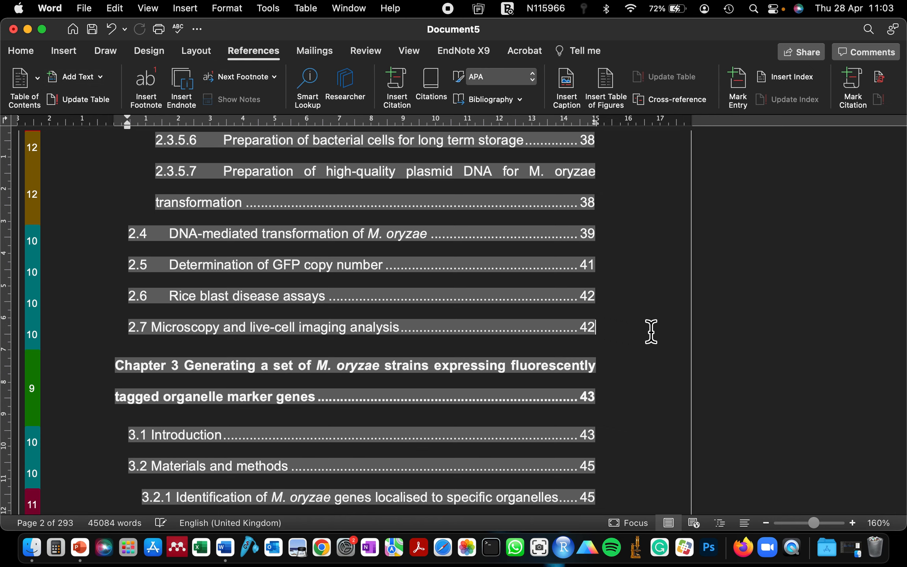
pyautogui.scroll(-20, 650, 331)
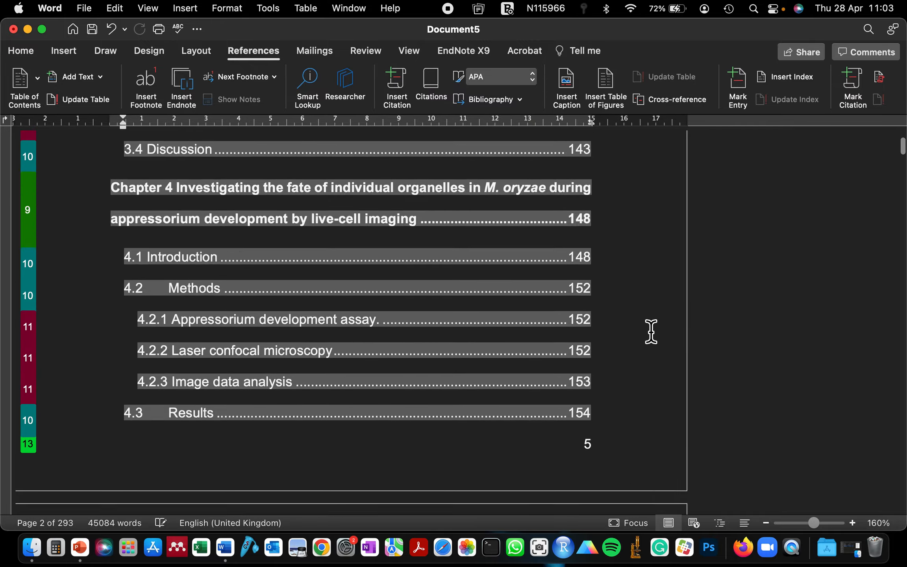
pyautogui.scroll(-20, 650, 331)
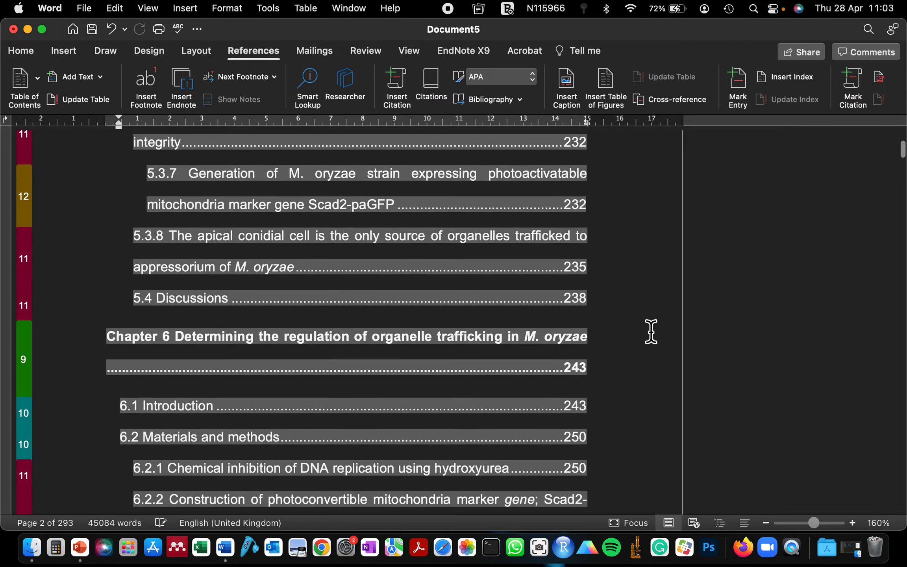
pyautogui.scroll(-20, 650, 331)
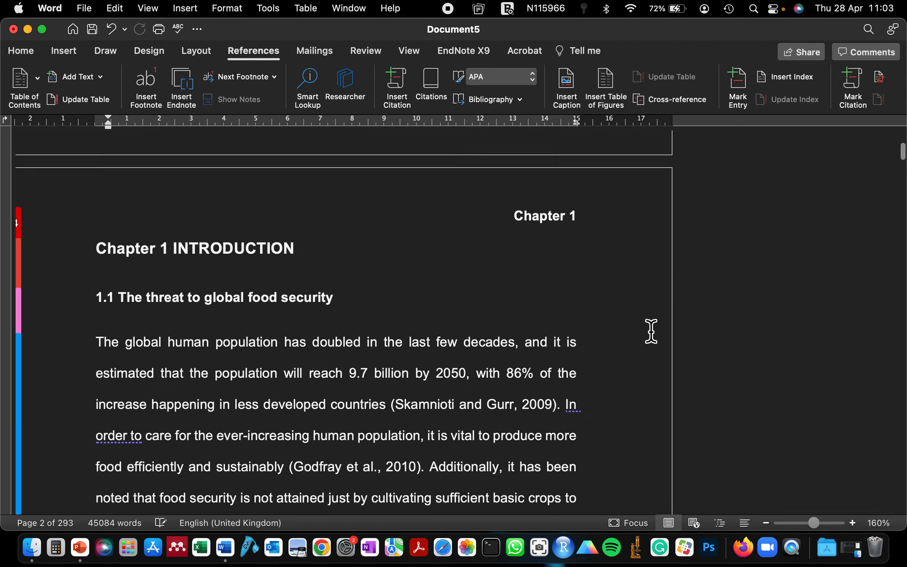
pyautogui.scroll(-2, 651, 331)
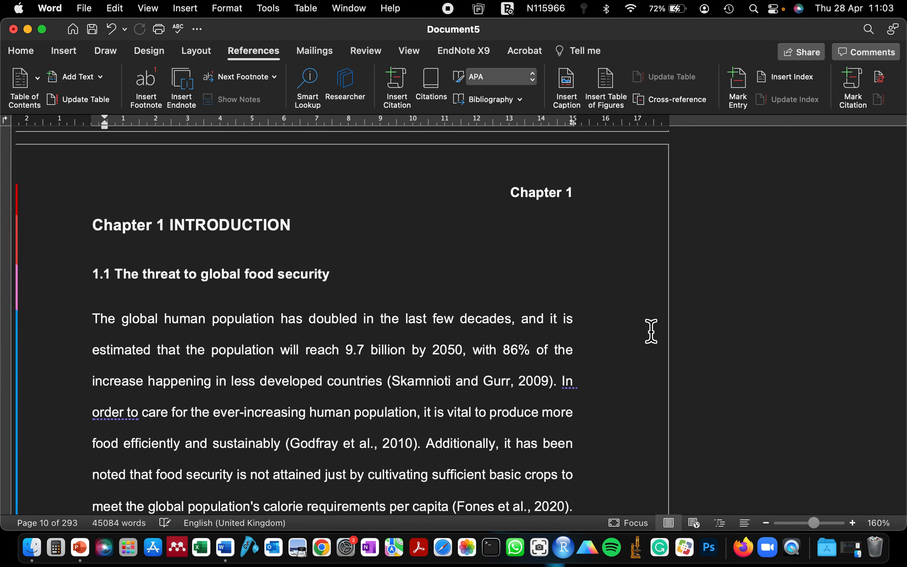